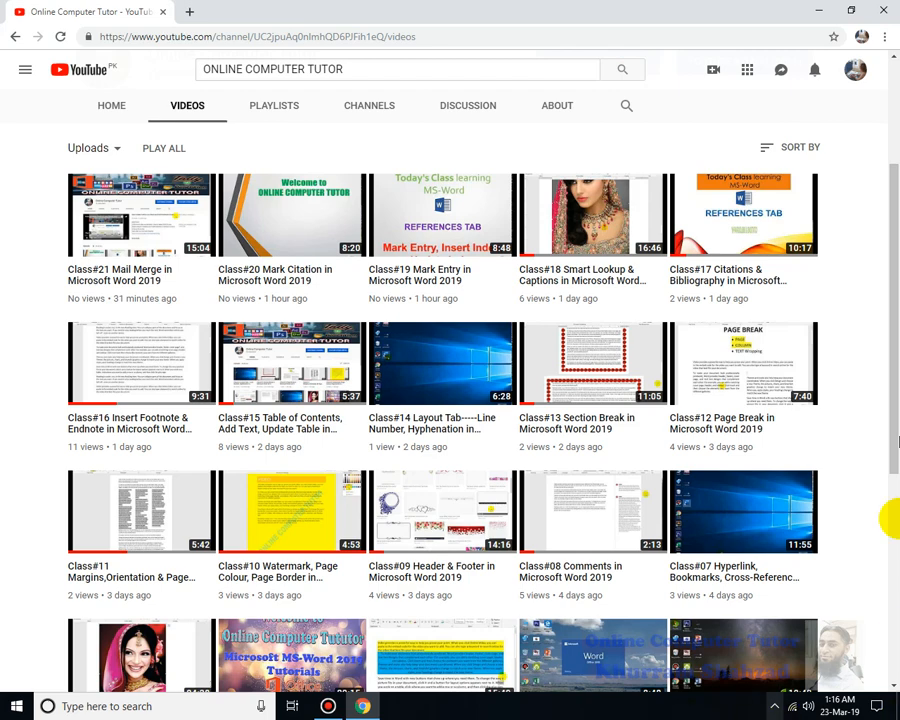
Switch from the browser to Word and create a blank document
click(818, 10)
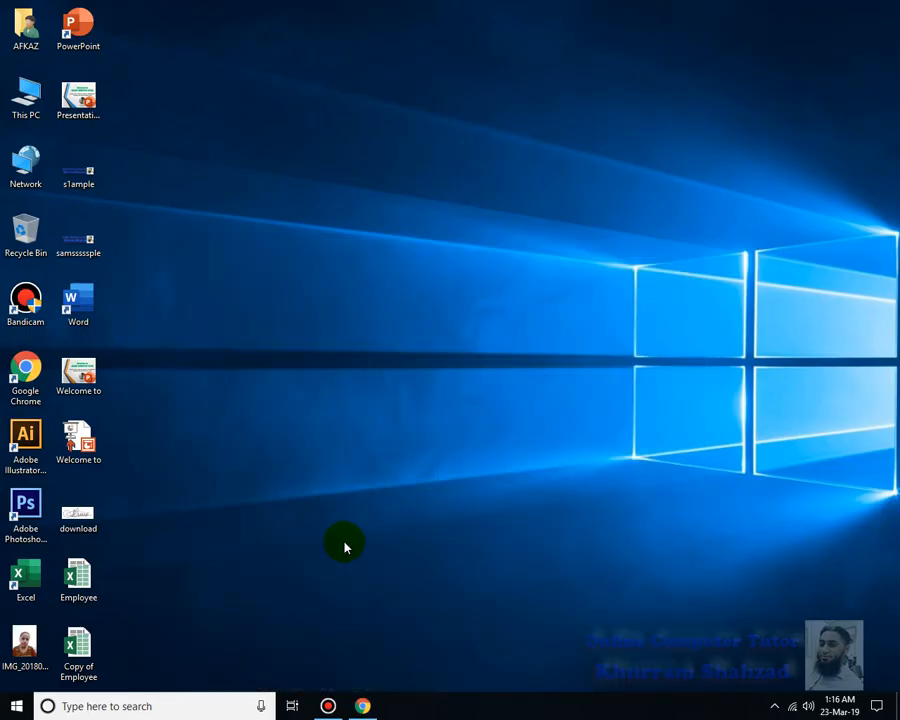
double_click(88, 316)
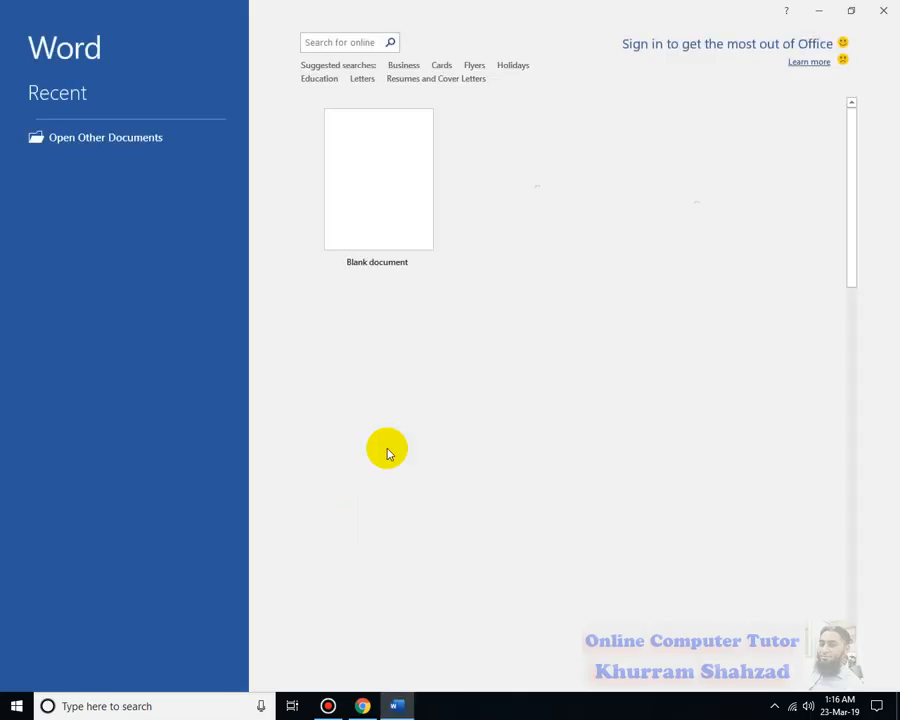
click(362, 222)
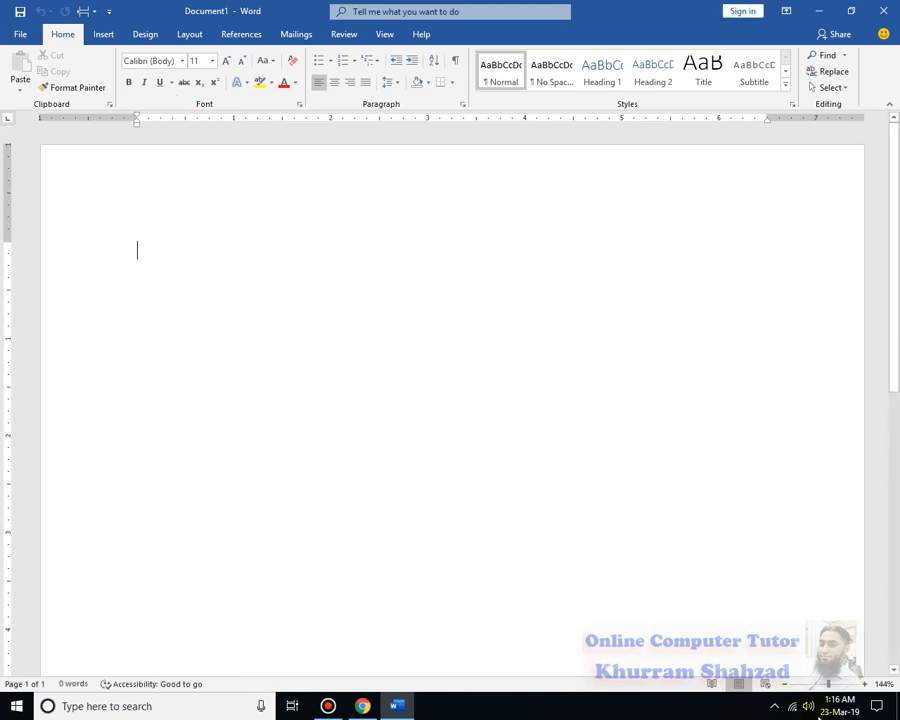
click(808, 685)
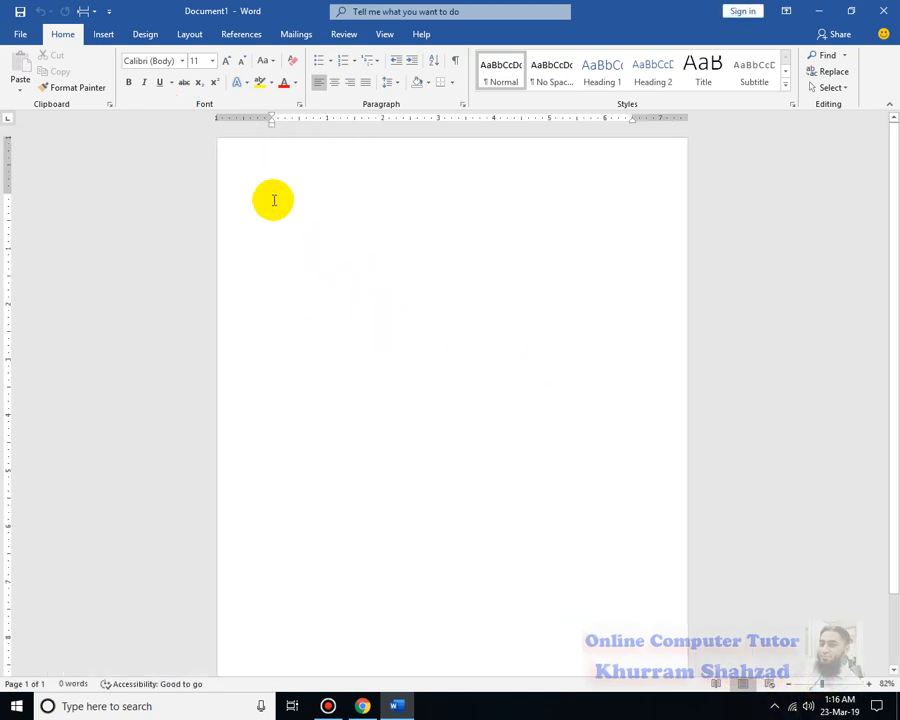
click(818, 684)
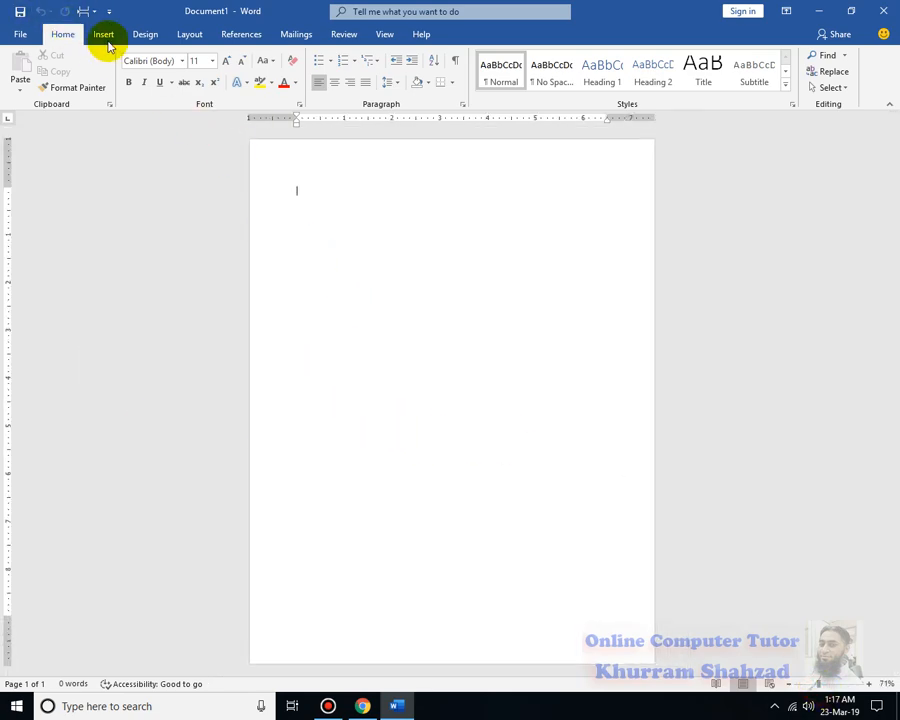
Try a custom paper size of 3.5 inches wide by 2.2 inches high for the whole document
click(187, 36)
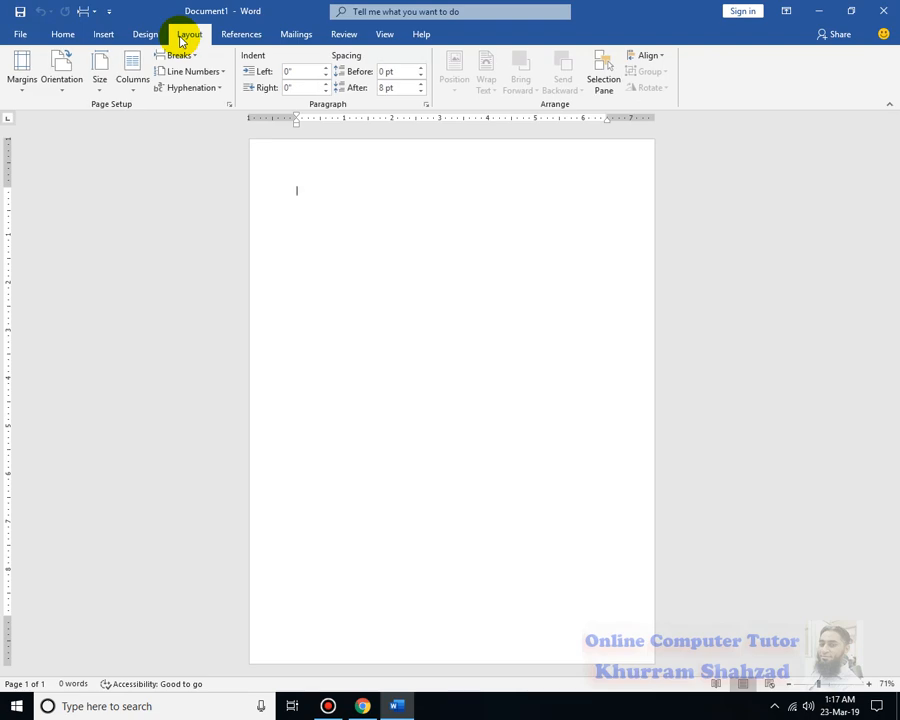
click(97, 88)
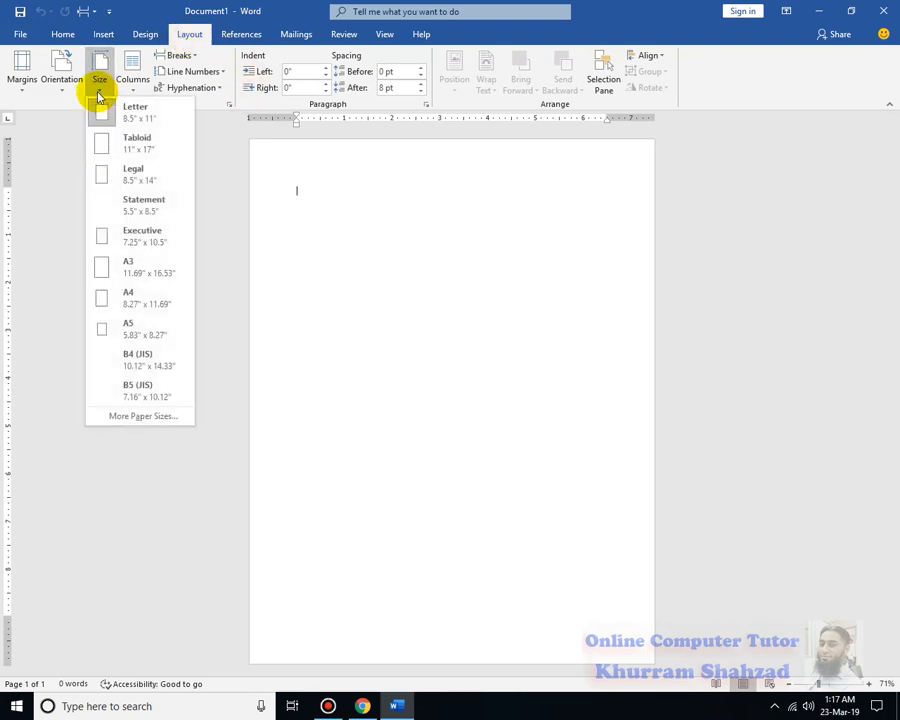
click(140, 414)
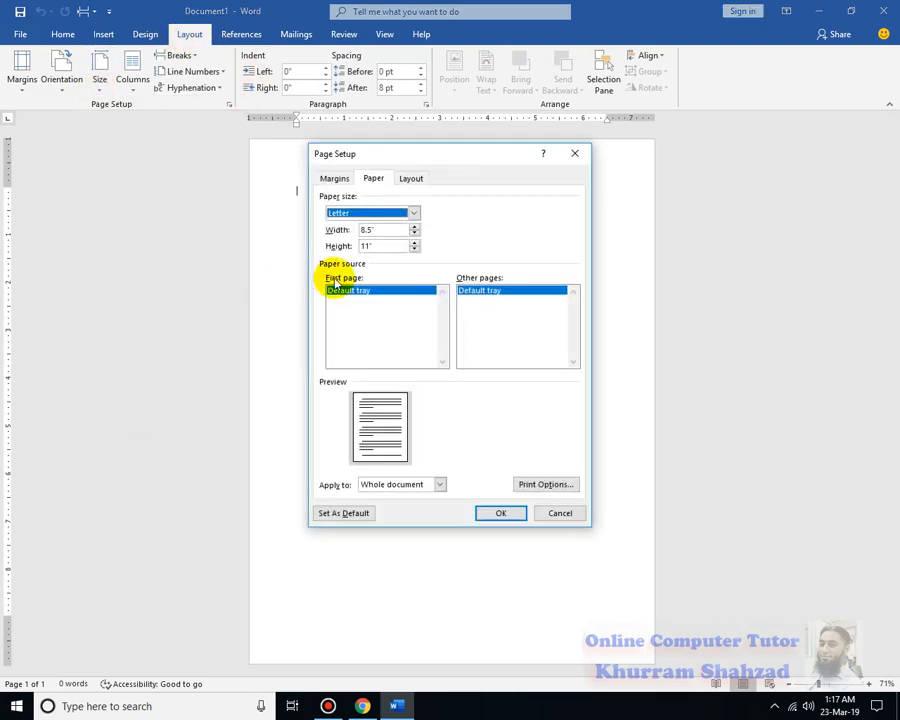
click(382, 229)
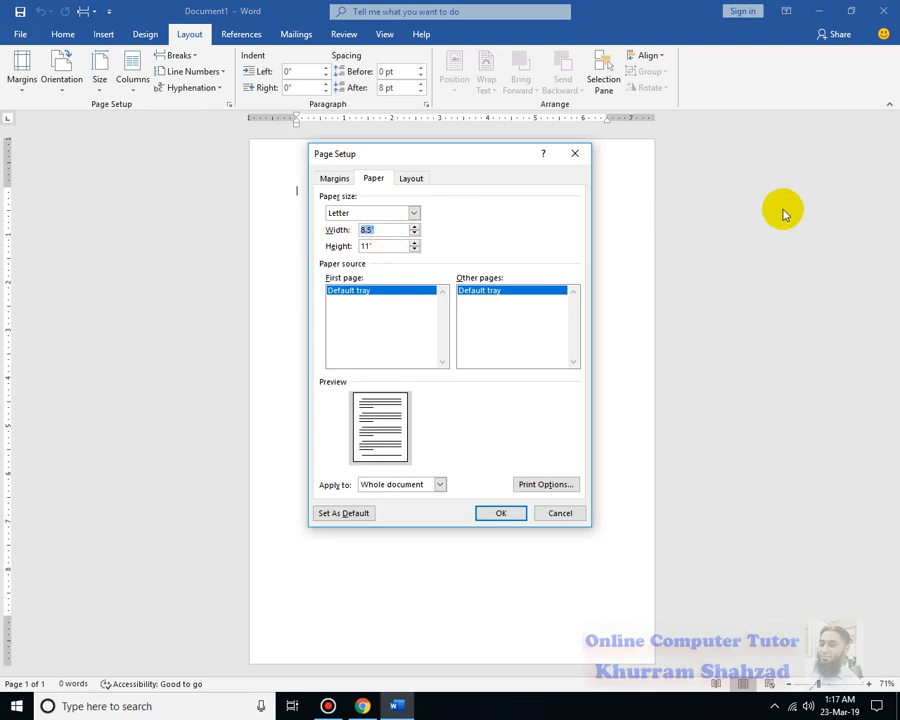
text(3.5)
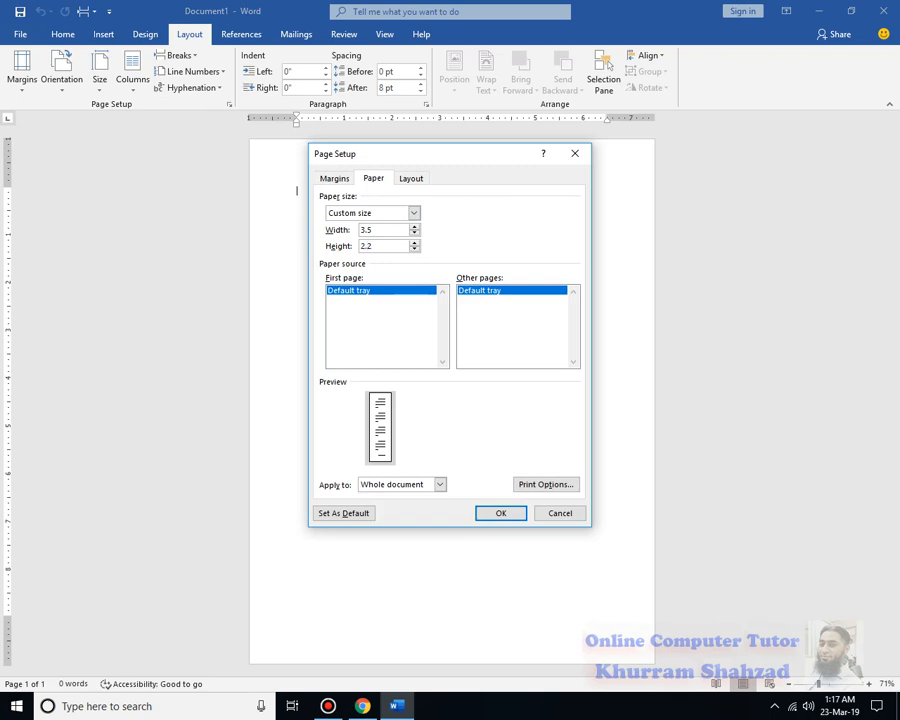
text(2.2)
click(502, 513)
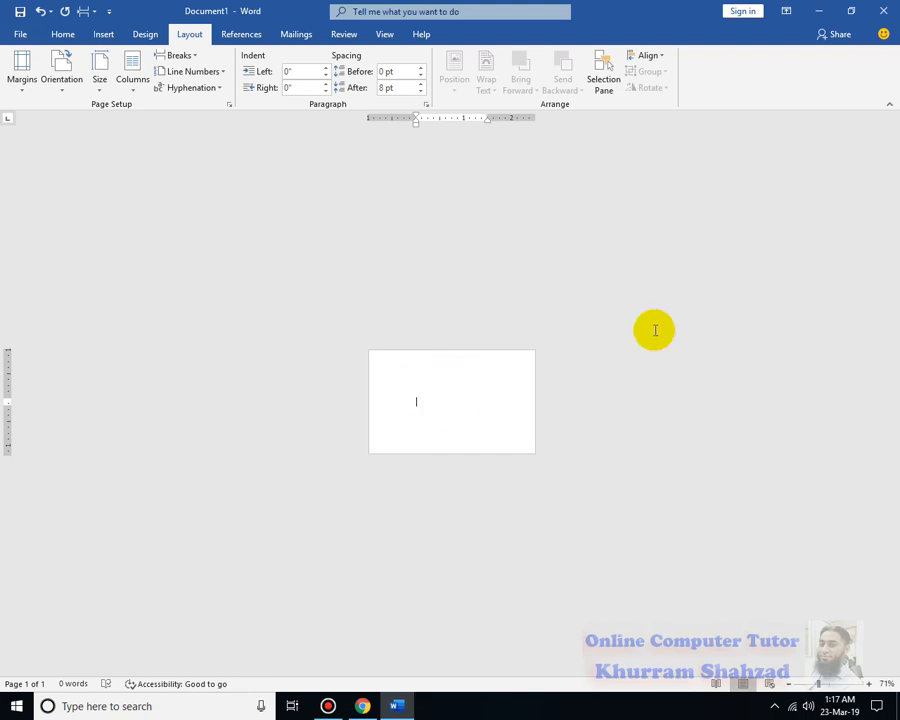
Undo the paper size change and reopen the custom paper size settings
click(835, 684)
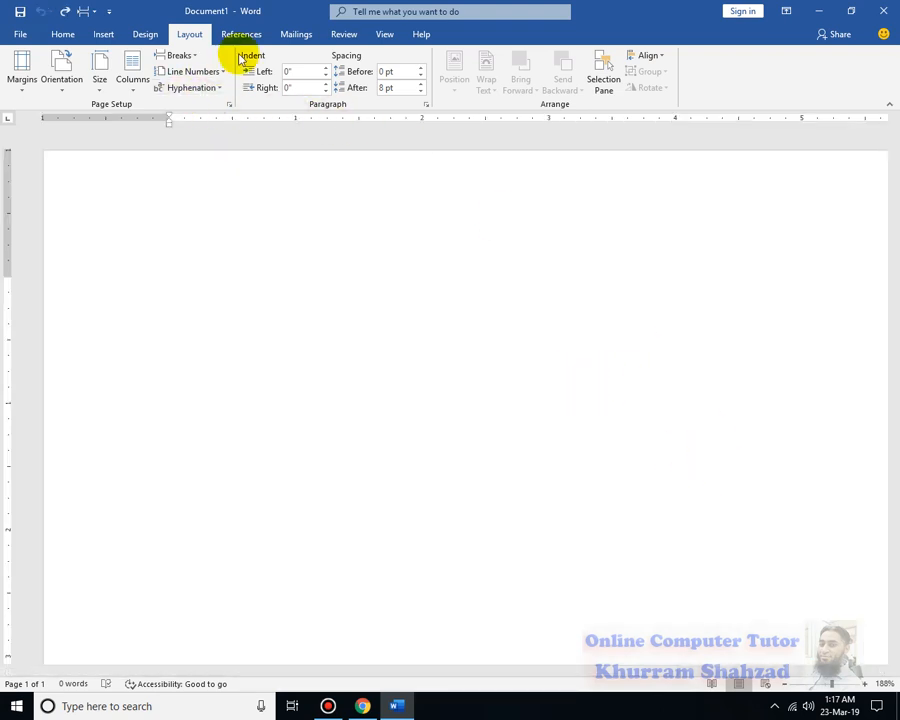
click(110, 92)
click(157, 413)
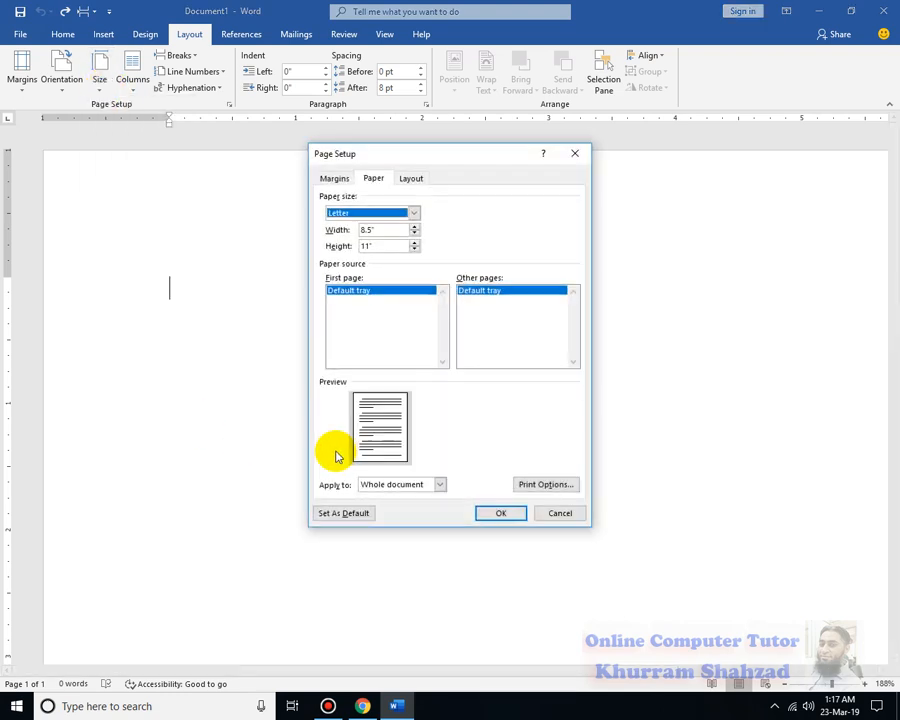
Switch to Chrome and search Google in a new tab for "student id card size in inches"
click(360, 704)
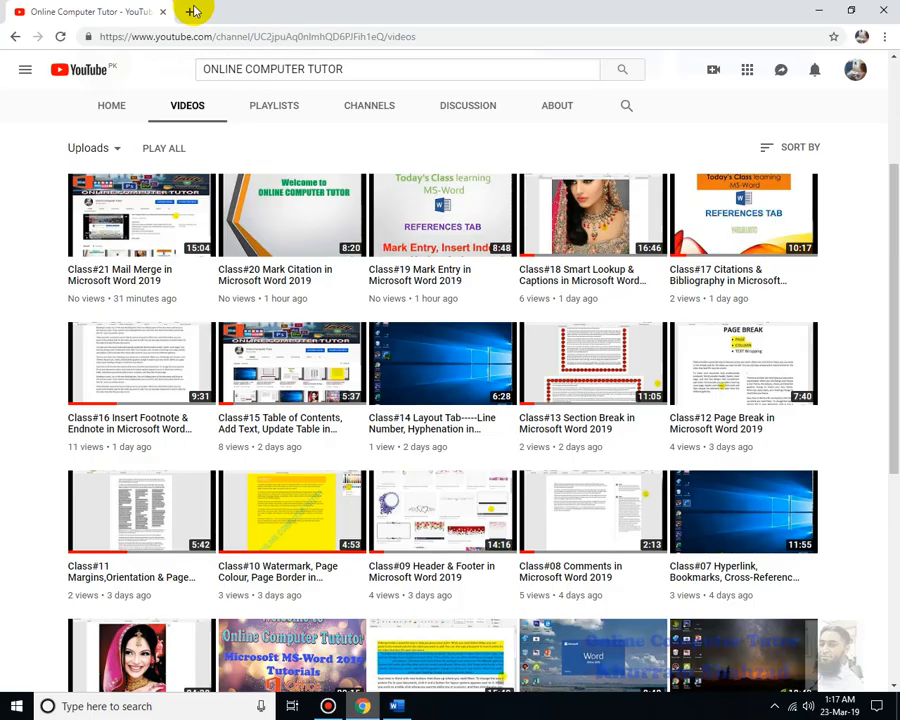
click(184, 11)
text(GOOG)
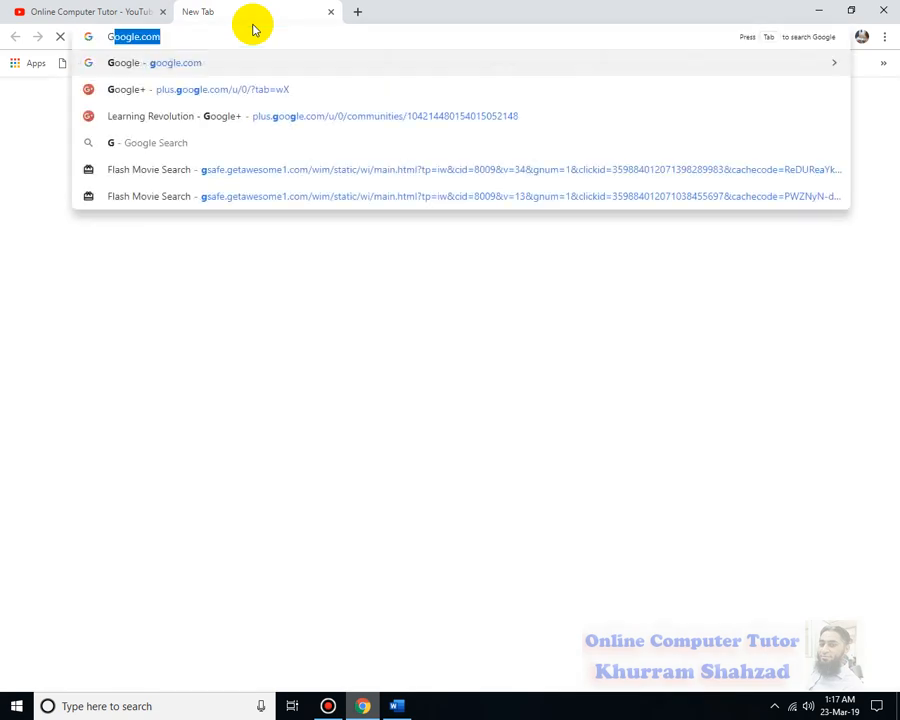
key(Return)
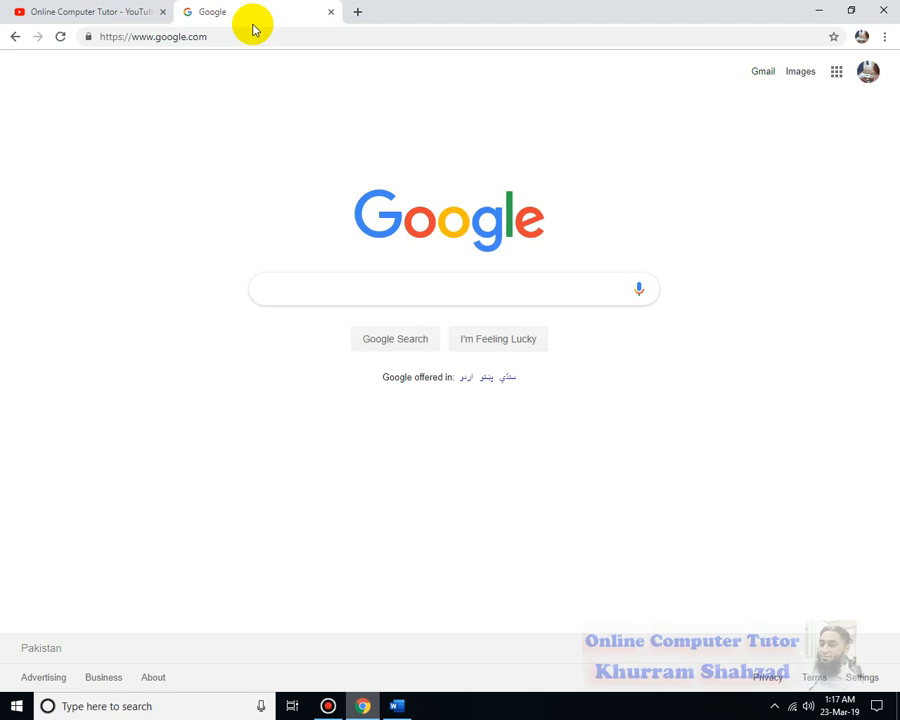
text(st)
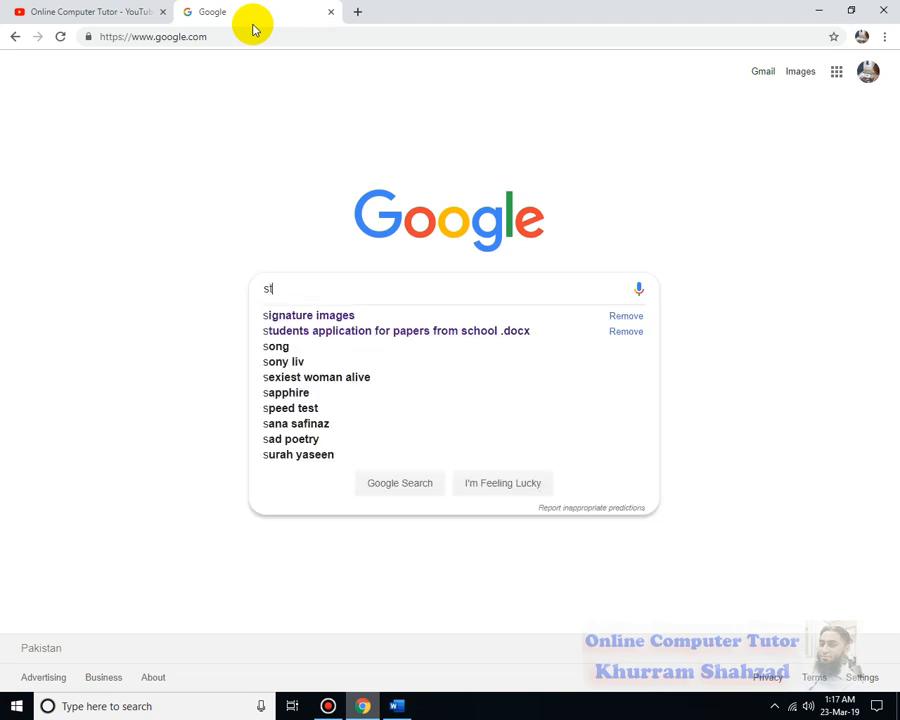
text(udent id ca)
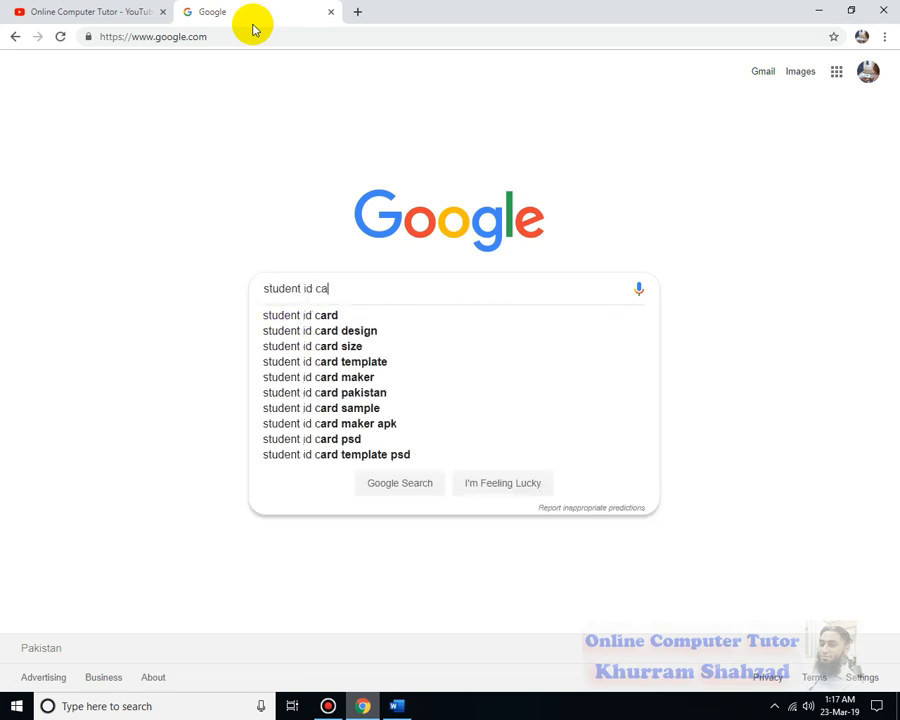
text(rd size )
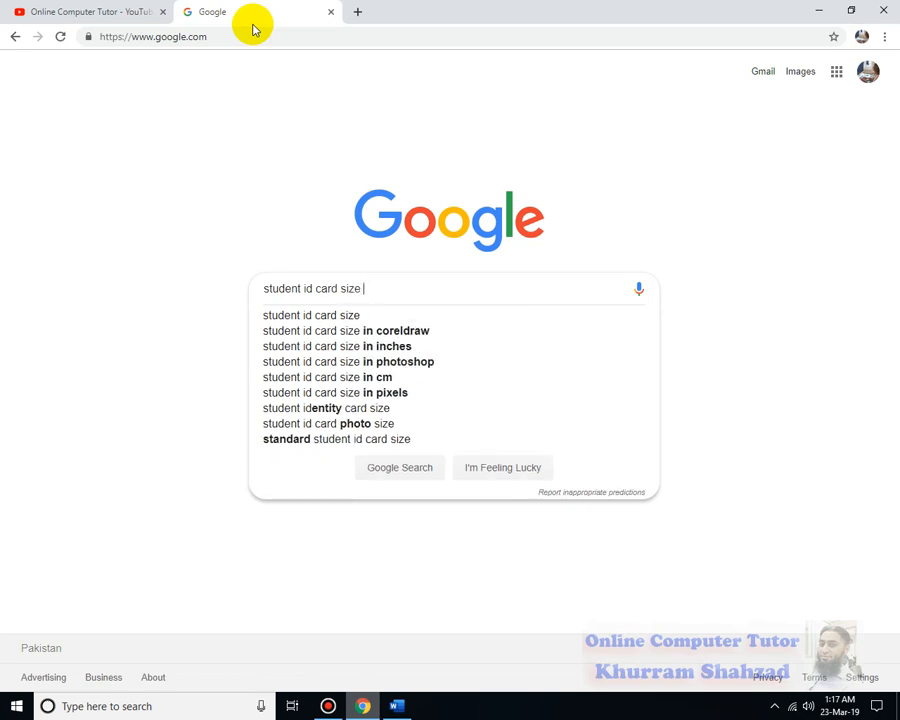
text(in inche)
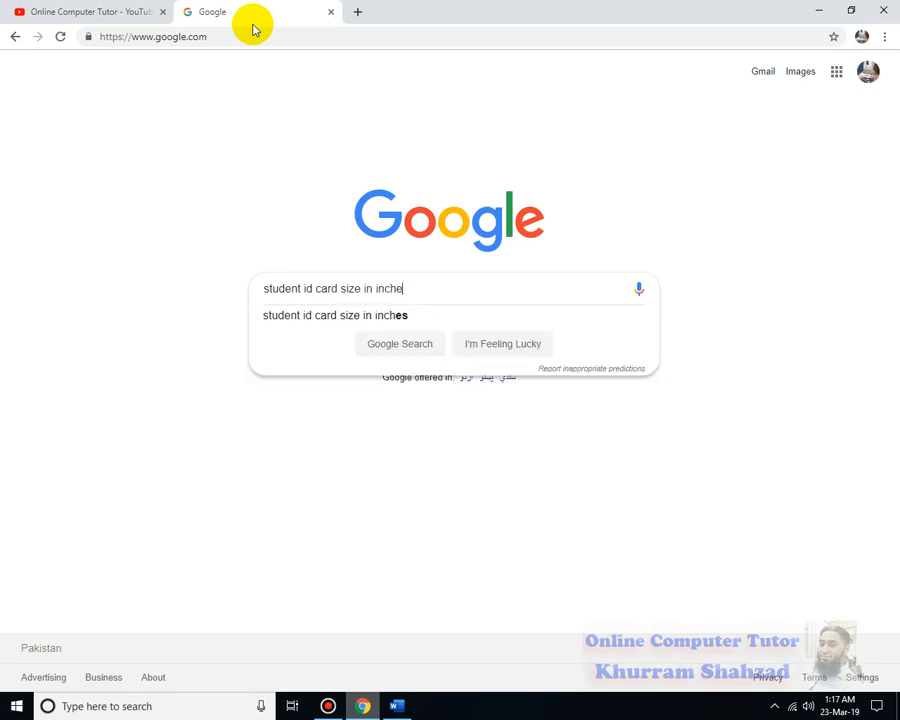
text(s)
key(Return)
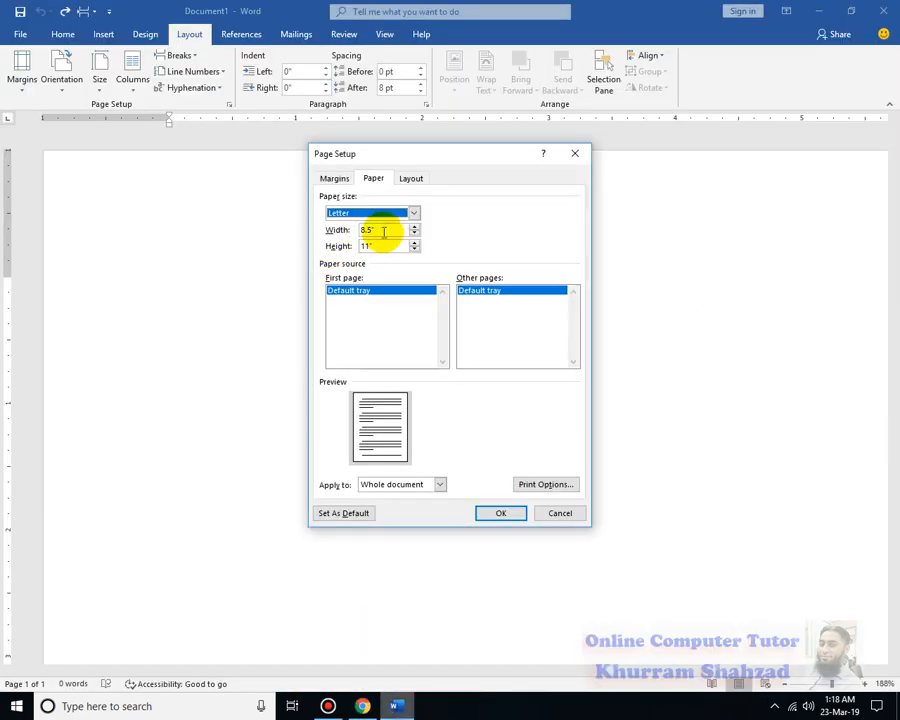
Back in Word, try setting the paper width to 3.5 inches and the height to 2.2 inches
click(383, 230)
text(3)
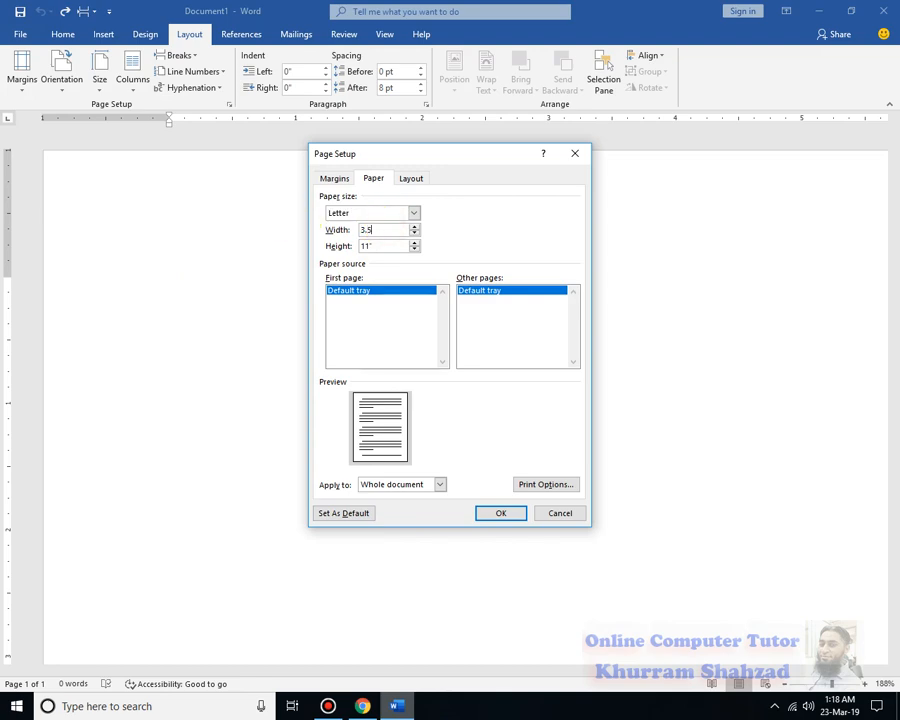
key(Tab)
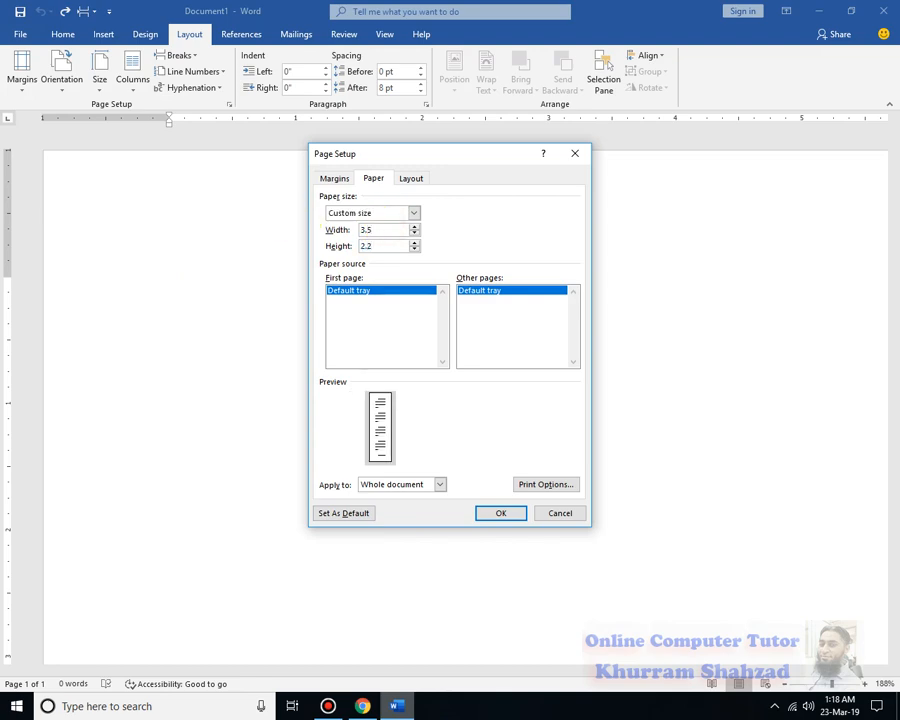
text(2.2)
click(490, 322)
click(519, 514)
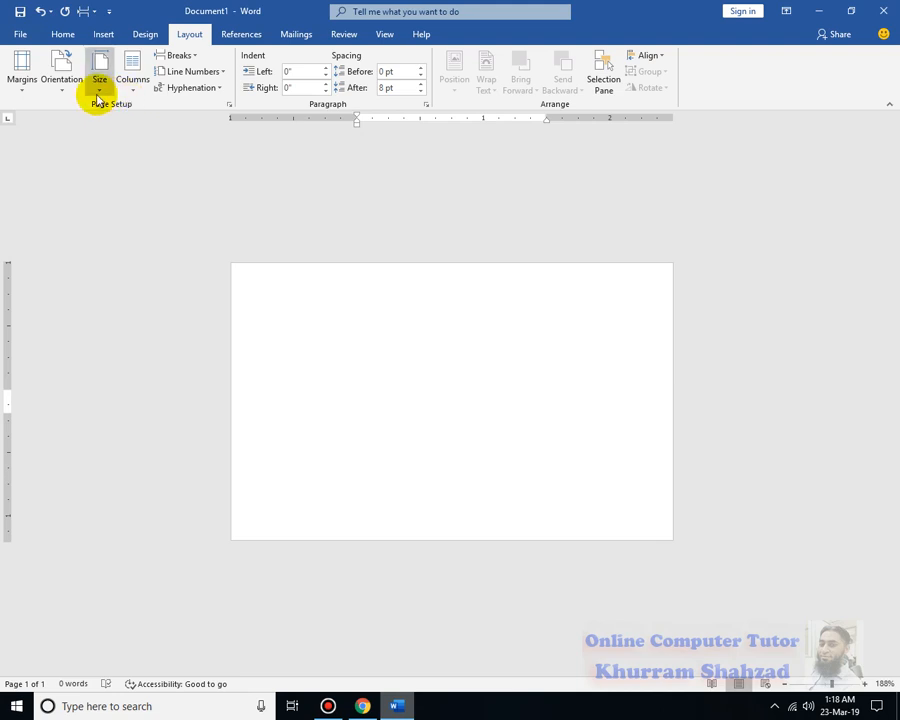
click(825, 684)
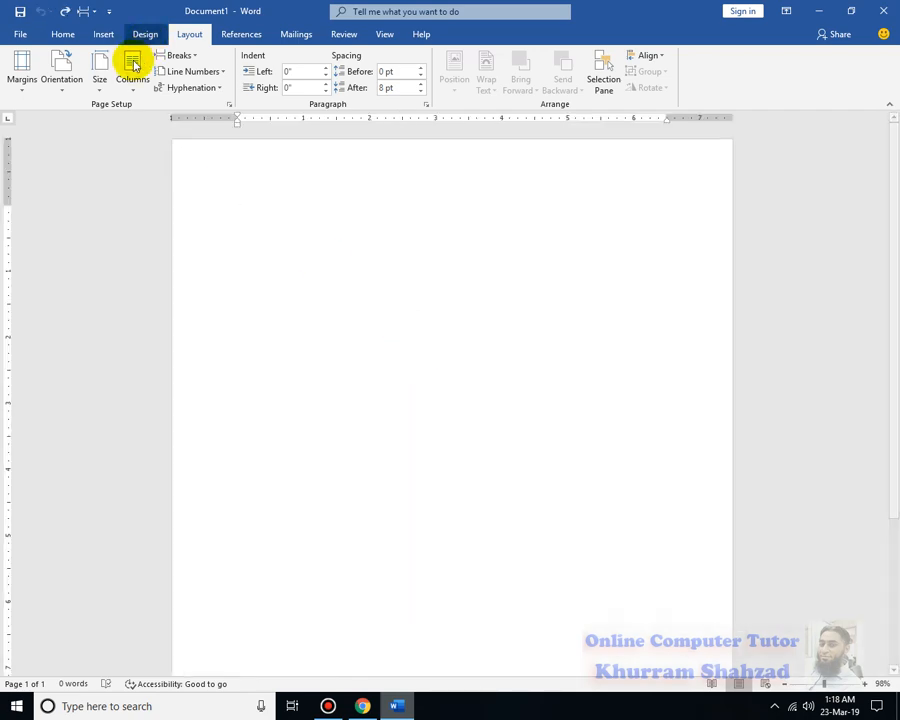
Set a custom paper size 3 inches wide by 2.2 inches high for the whole document
click(99, 79)
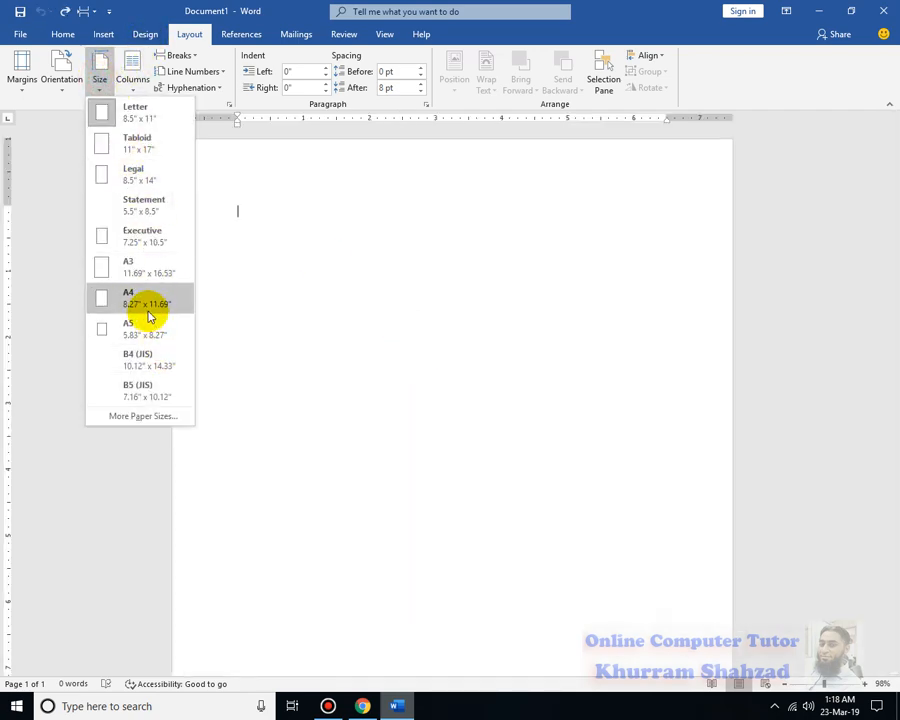
click(169, 405)
click(385, 230)
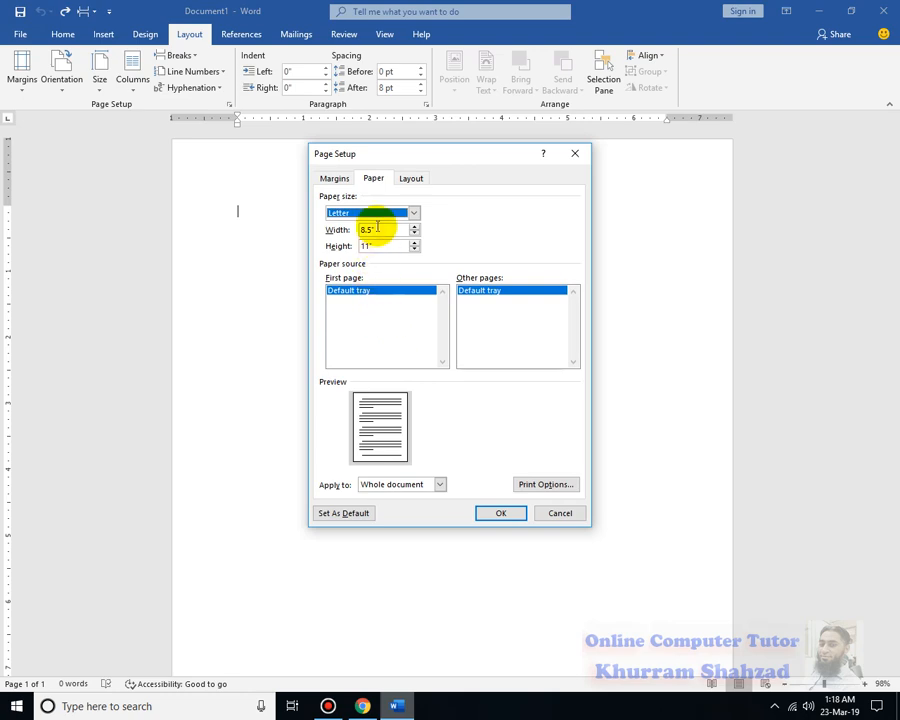
text(3)
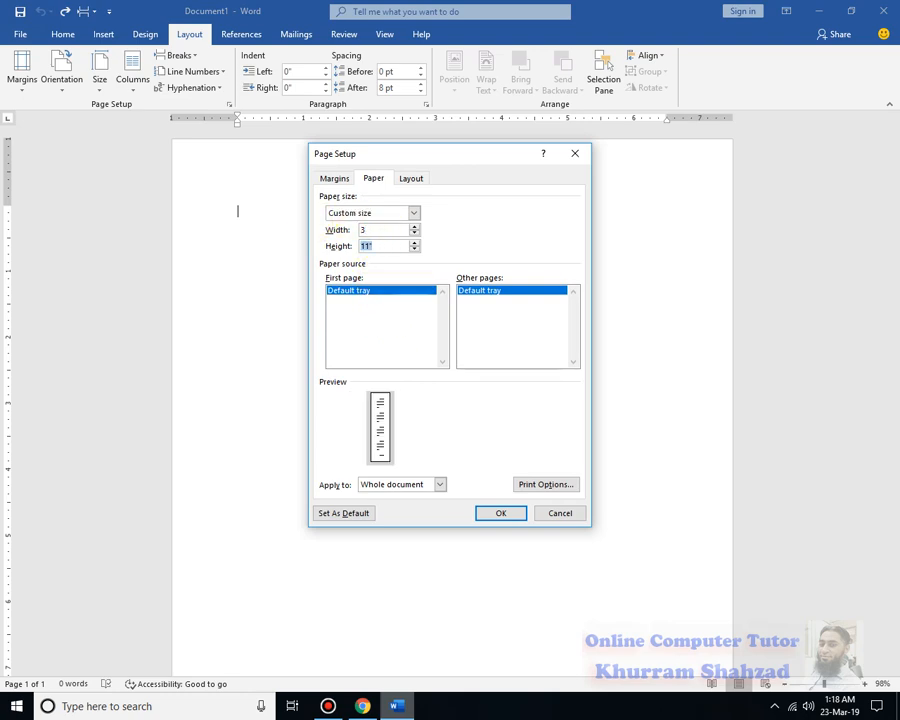
click(466, 313)
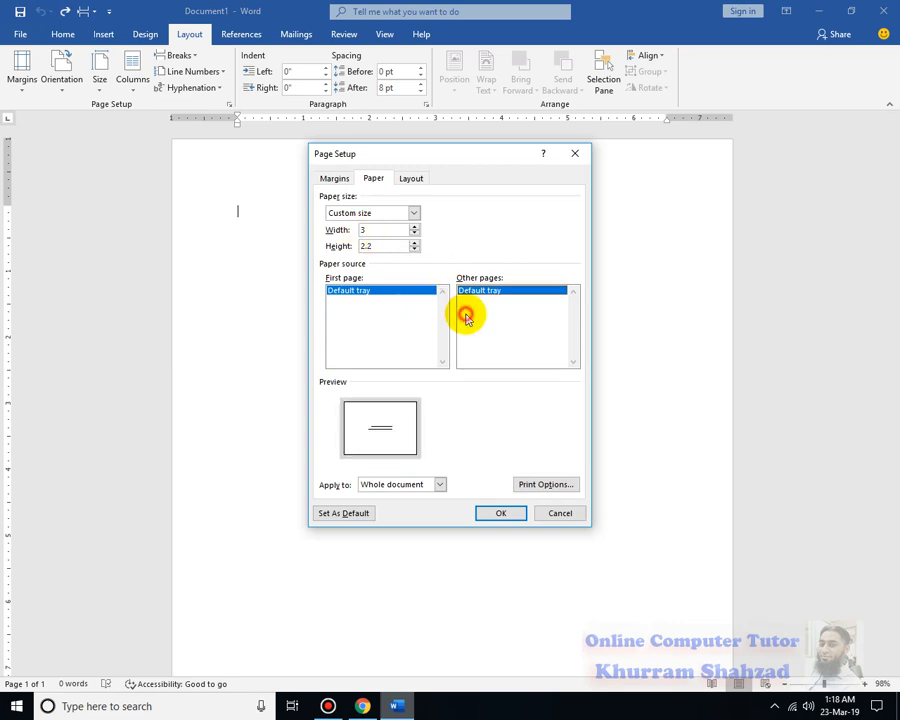
click(485, 516)
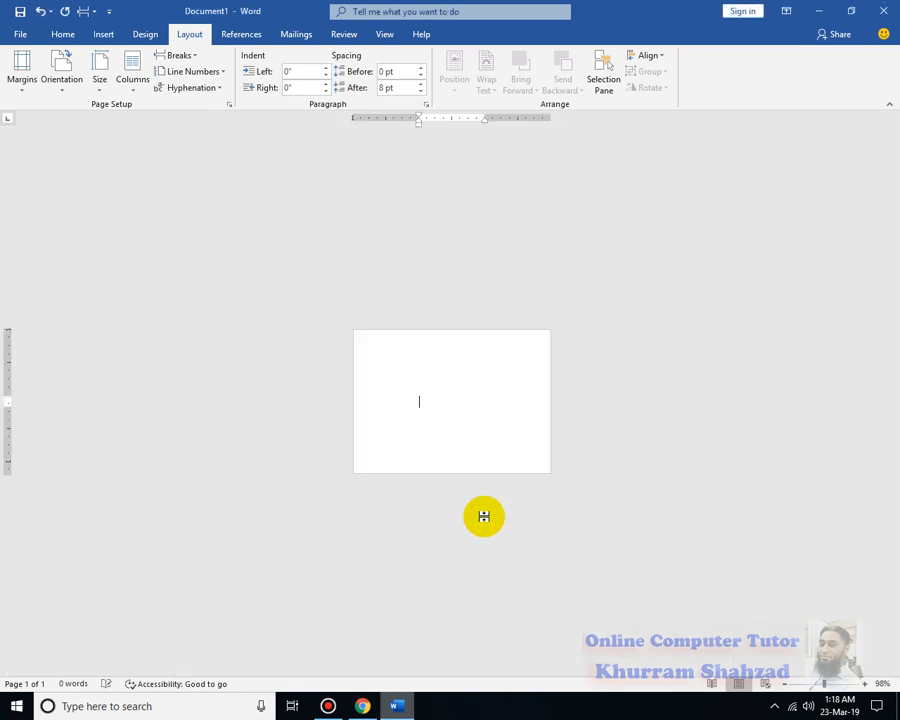
click(833, 684)
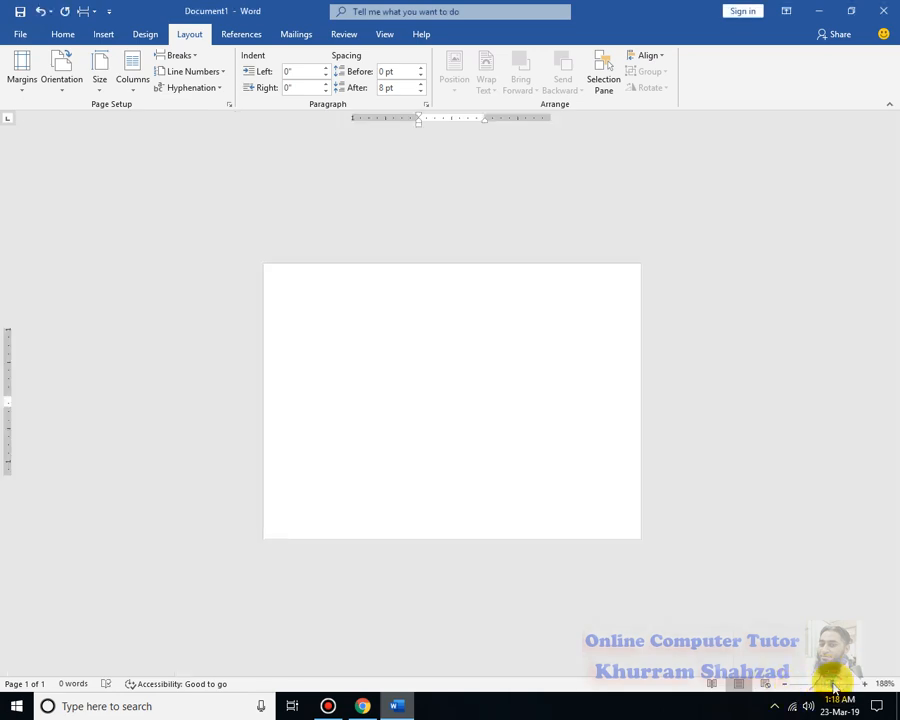
click(837, 684)
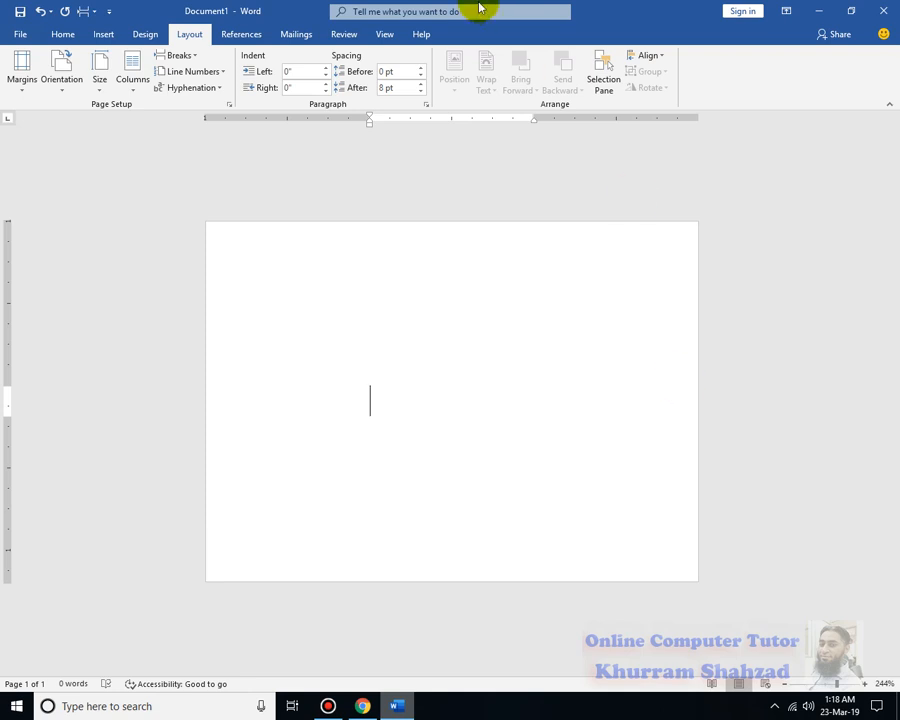
click(97, 90)
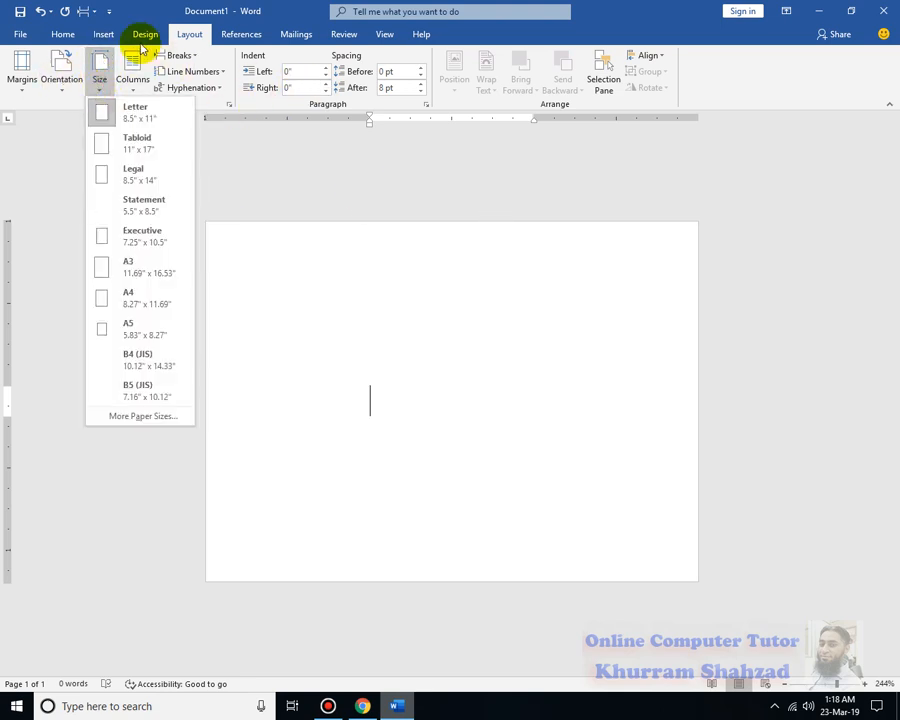
click(108, 36)
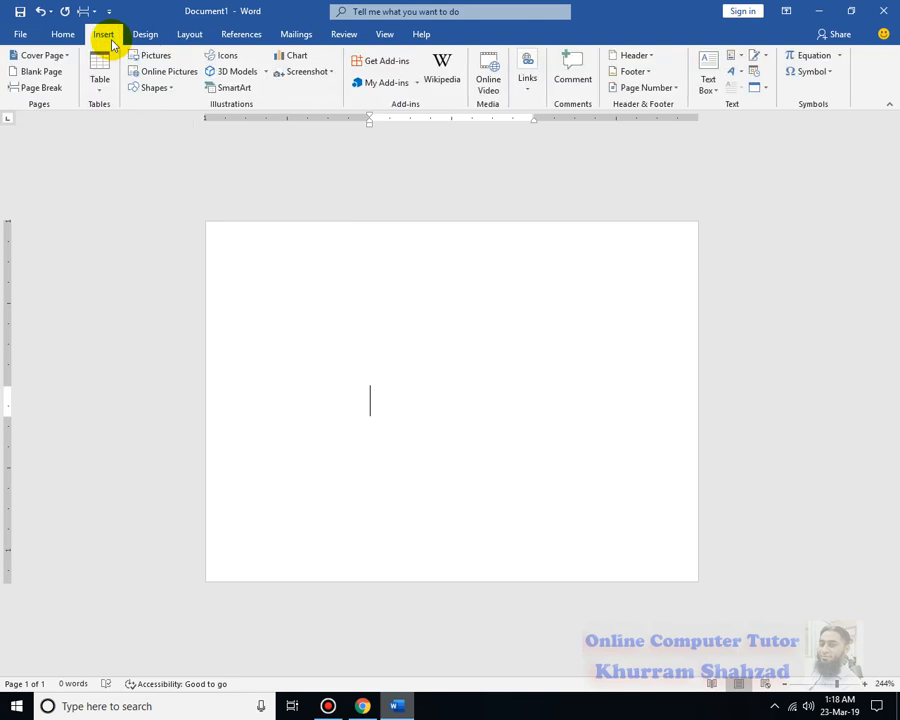
click(172, 89)
click(178, 119)
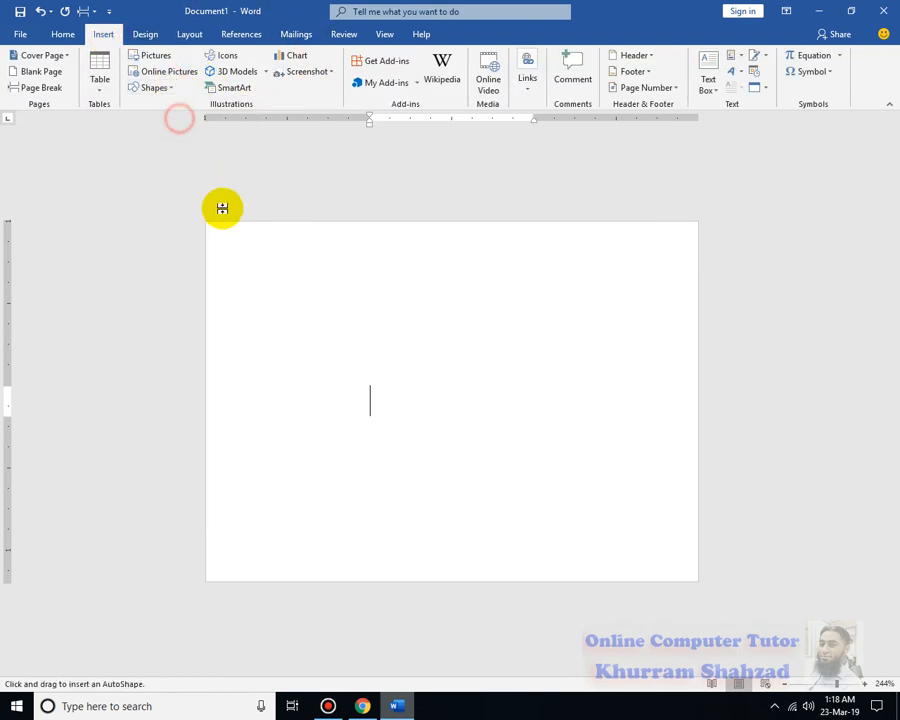
drag(208, 225, 697, 399)
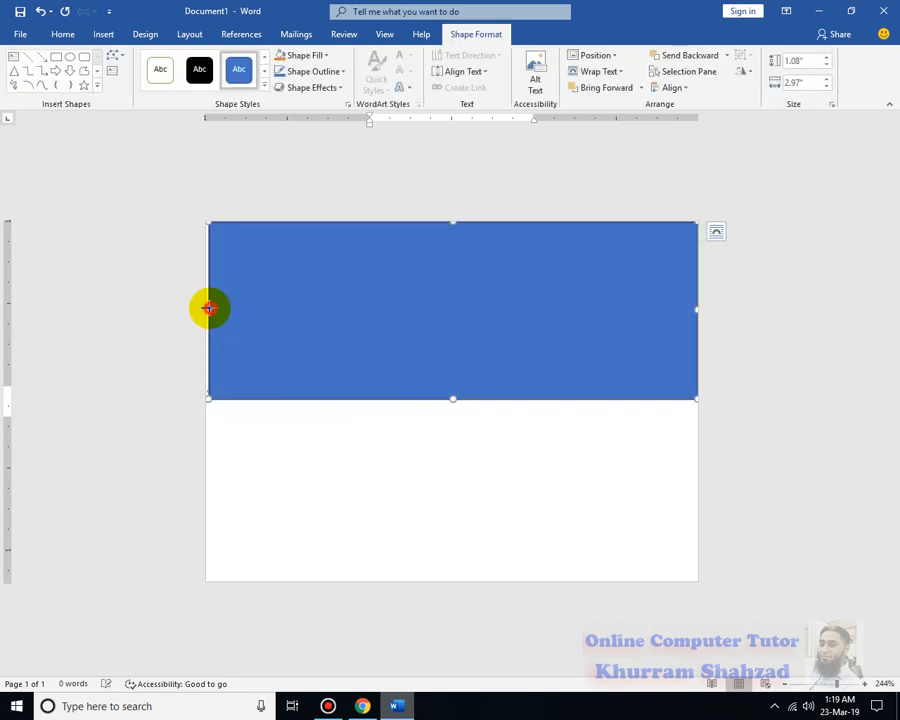
drag(209, 308, 206, 308)
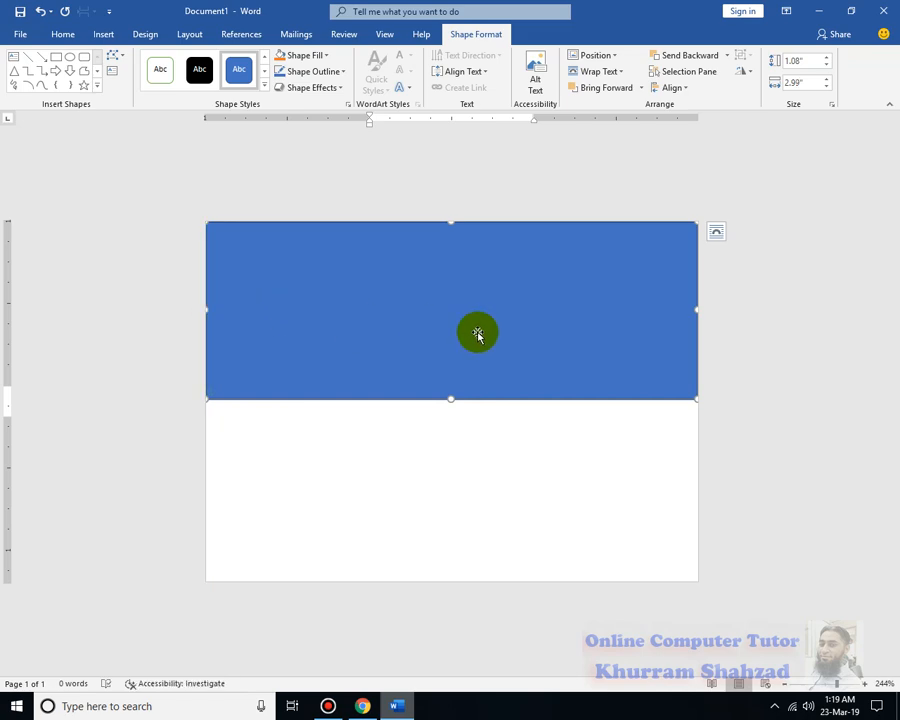
key(Delete)
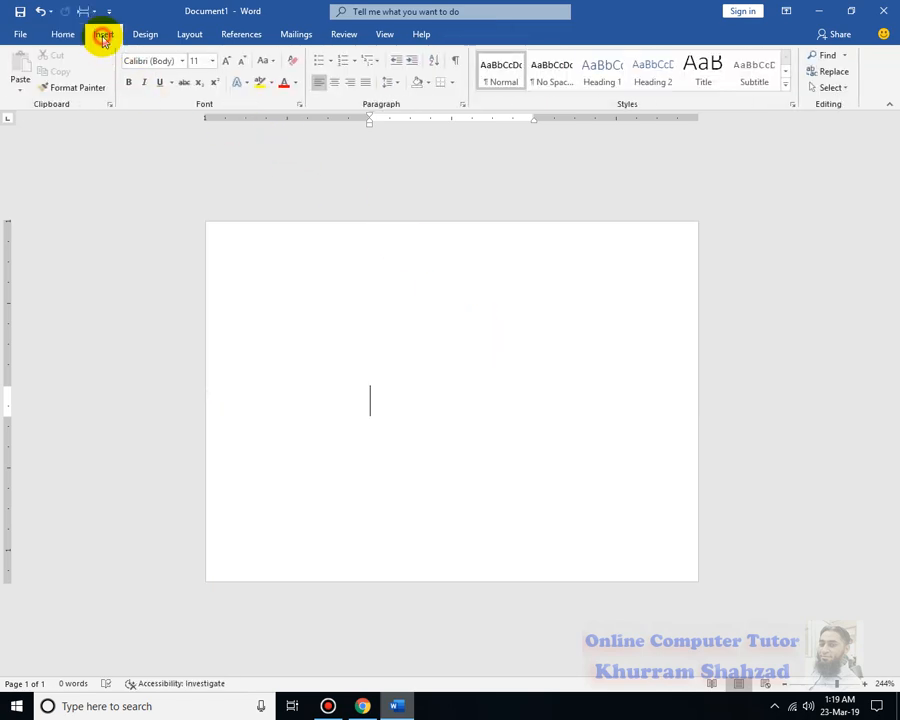
Draw a rectangle about 1.05 inches high and 2.99 inches wide across the top of the page and remove its outline
click(104, 37)
click(172, 88)
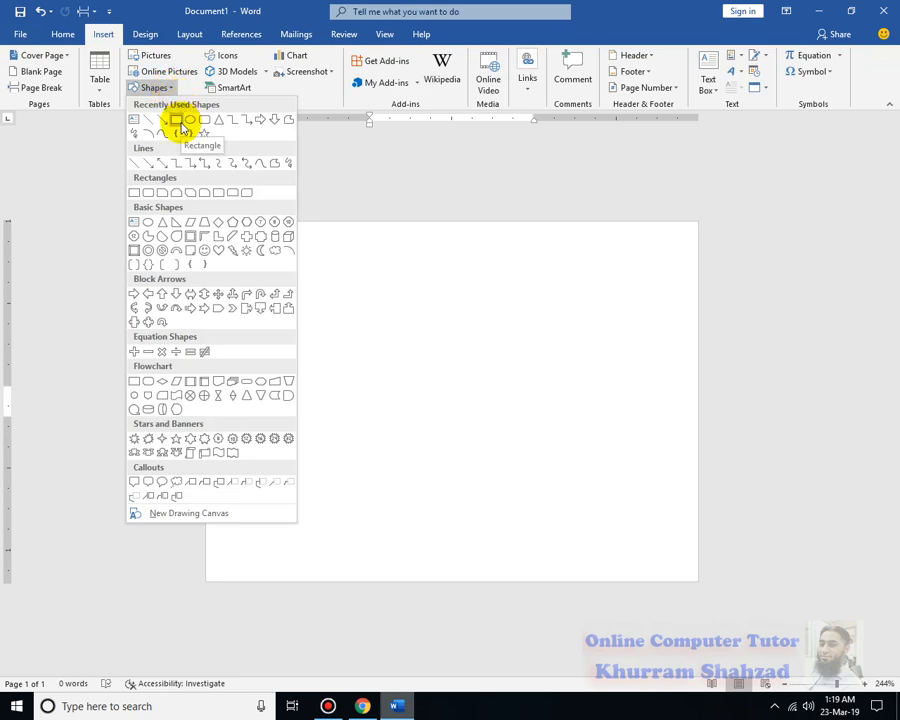
click(177, 121)
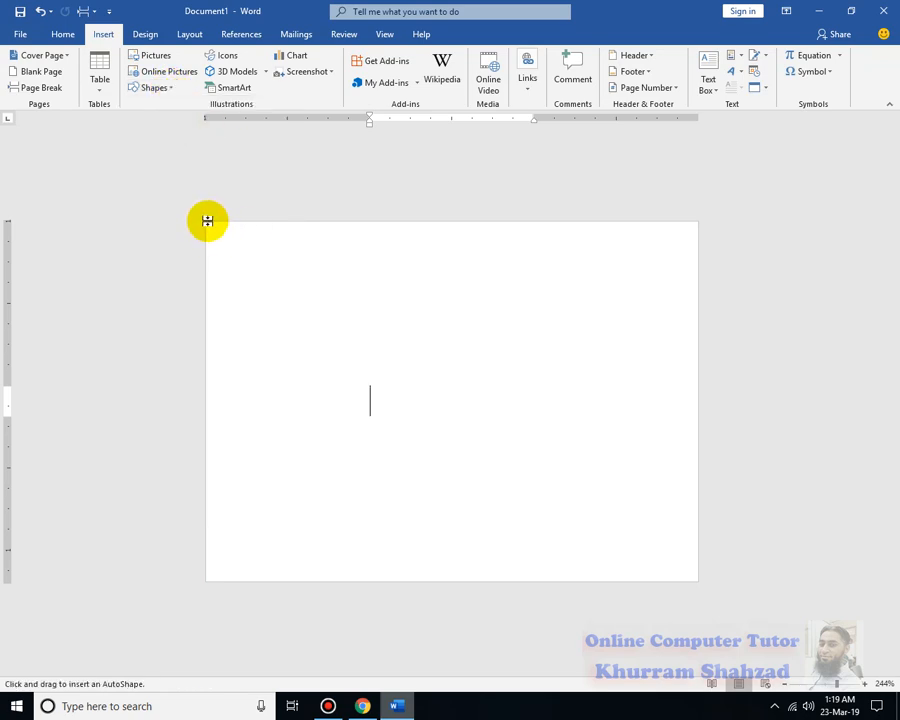
drag(207, 221, 693, 391)
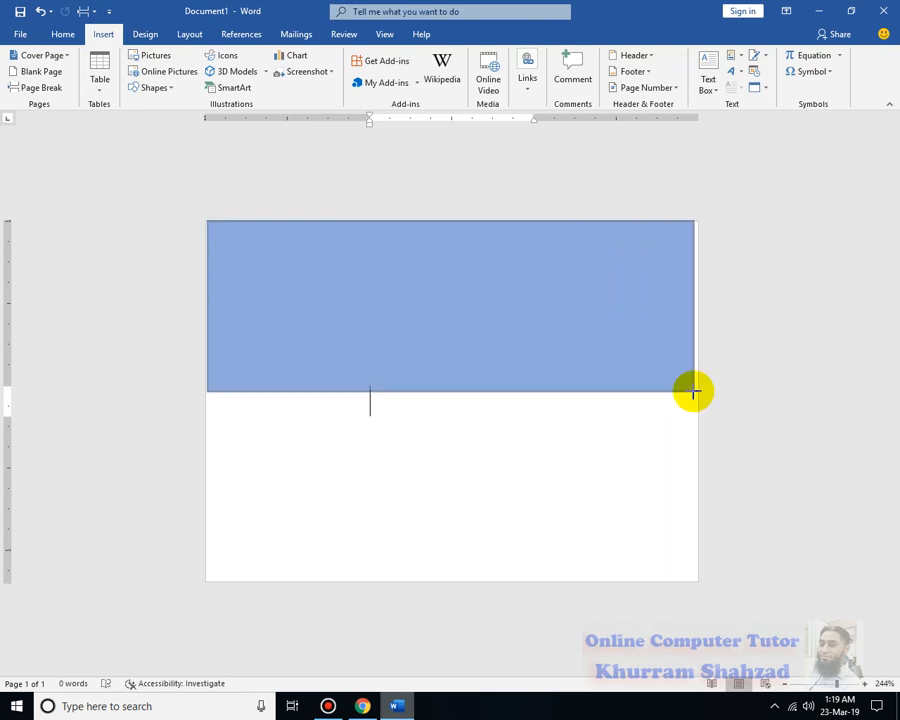
drag(693, 391, 697, 393)
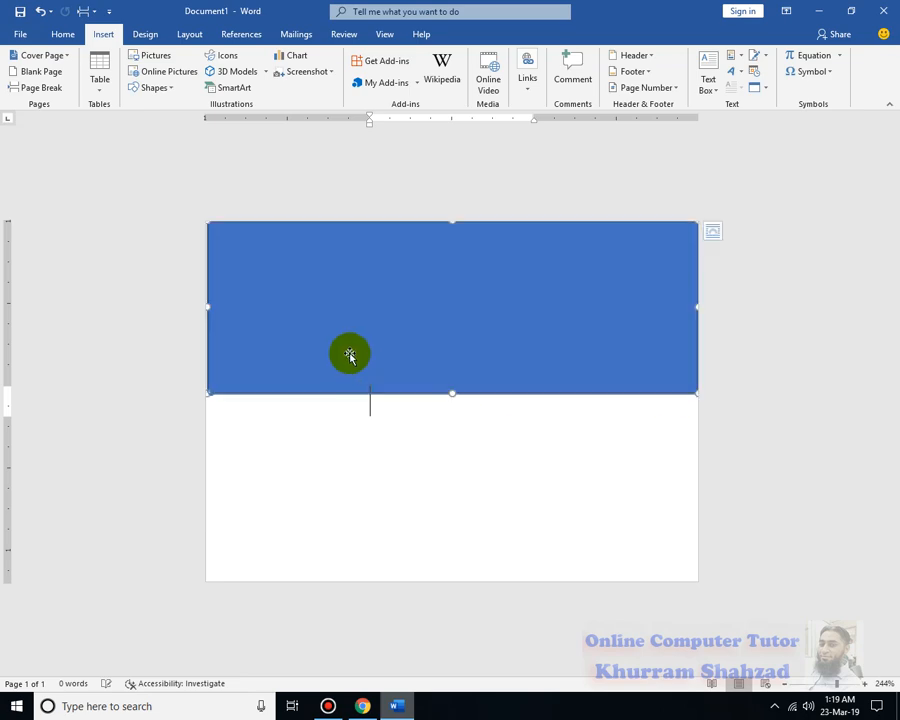
drag(207, 307, 206, 307)
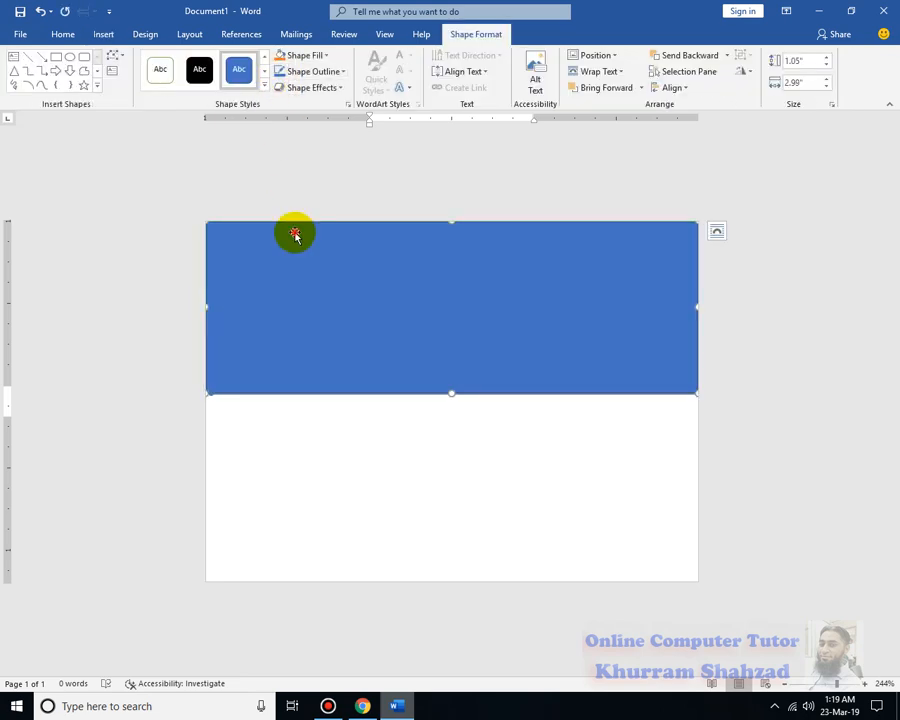
click(325, 71)
click(308, 197)
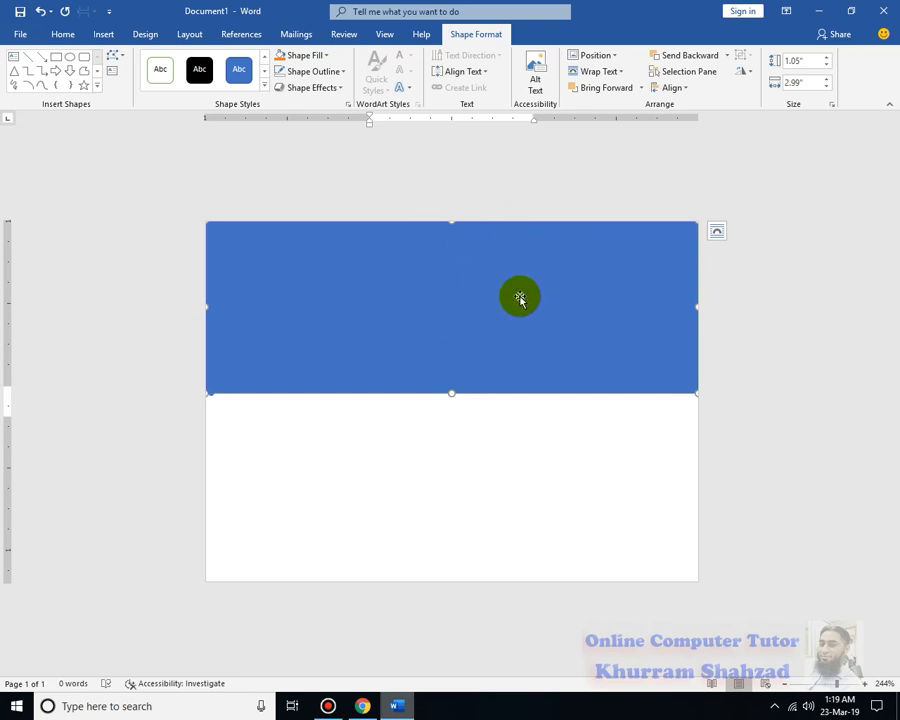
Edit the rectangle's points, raising its lower-right corner and bending the lower edge into a wave
right_click(323, 284)
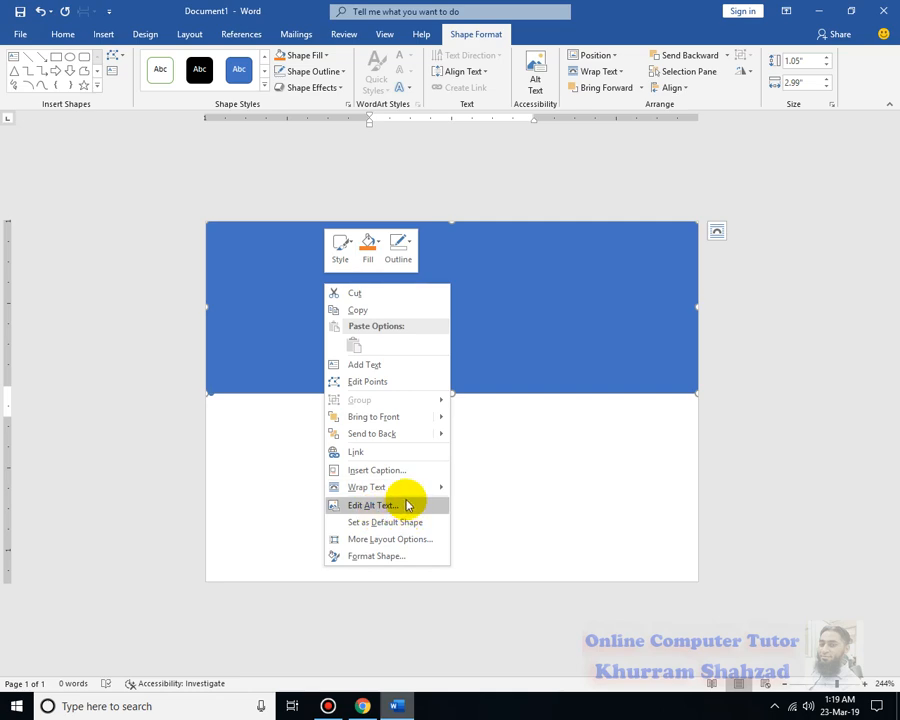
click(518, 262)
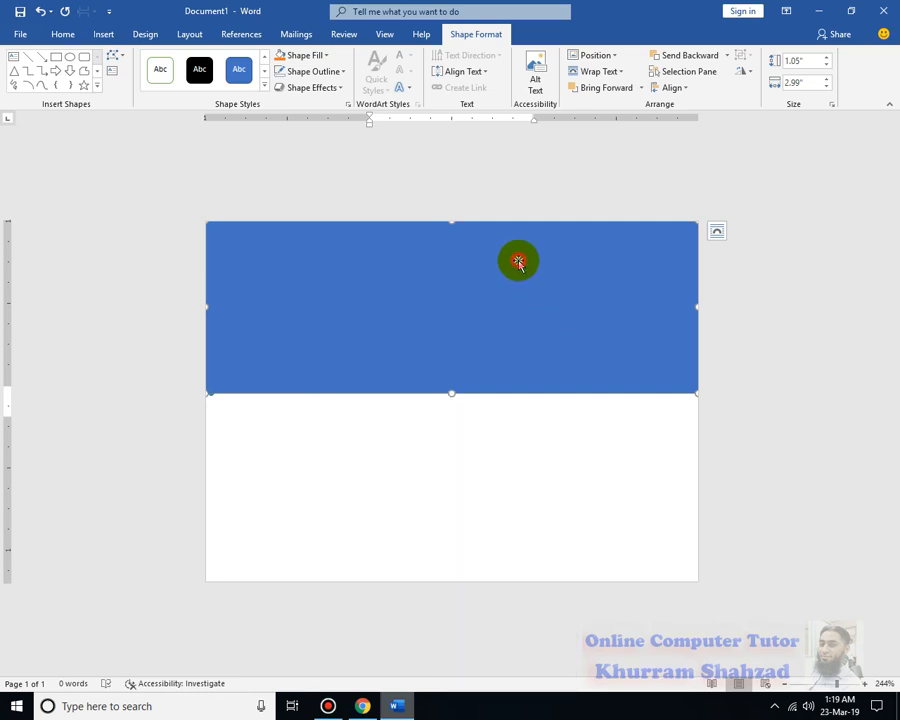
click(116, 57)
right_click(438, 256)
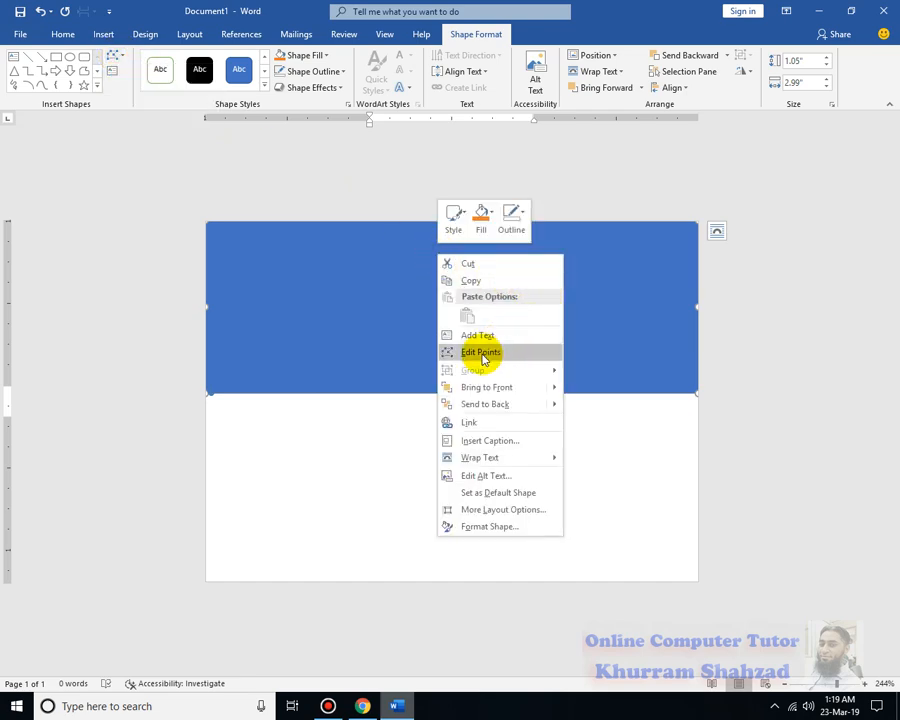
click(481, 353)
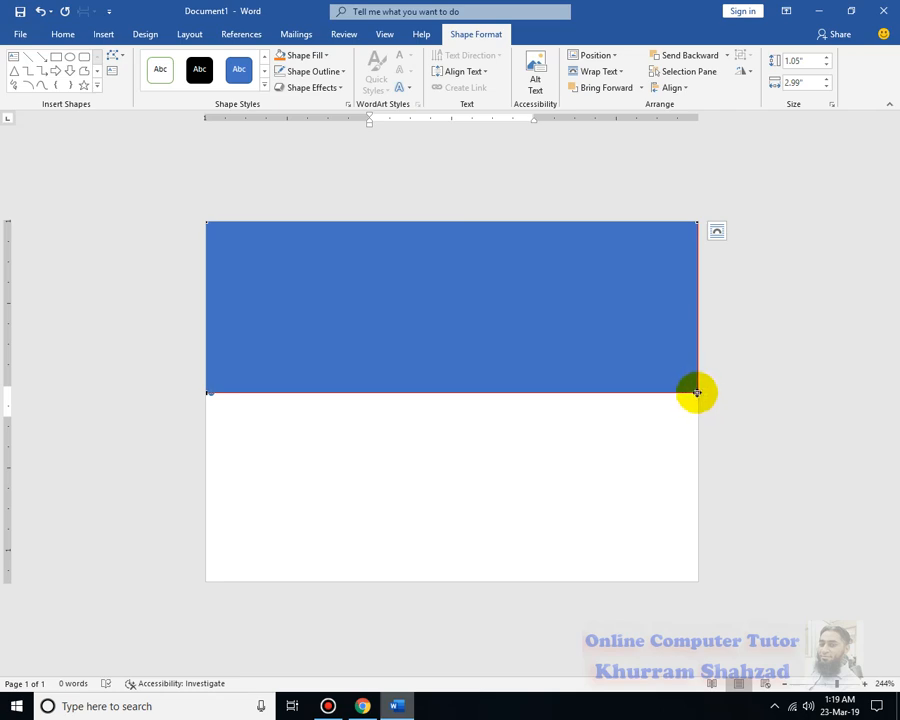
drag(697, 392, 697, 297)
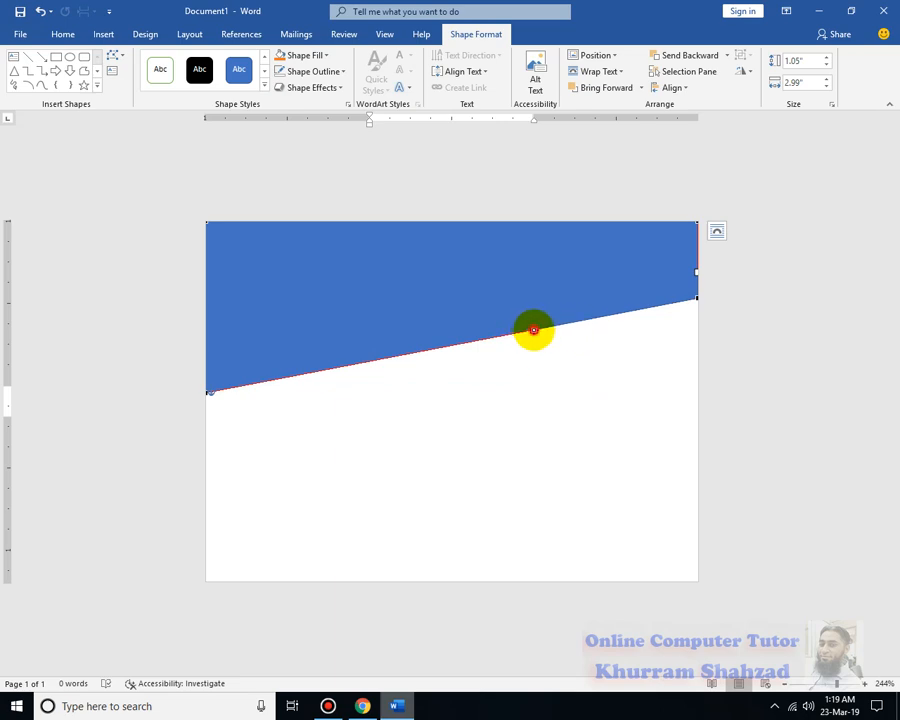
drag(533, 329, 511, 252)
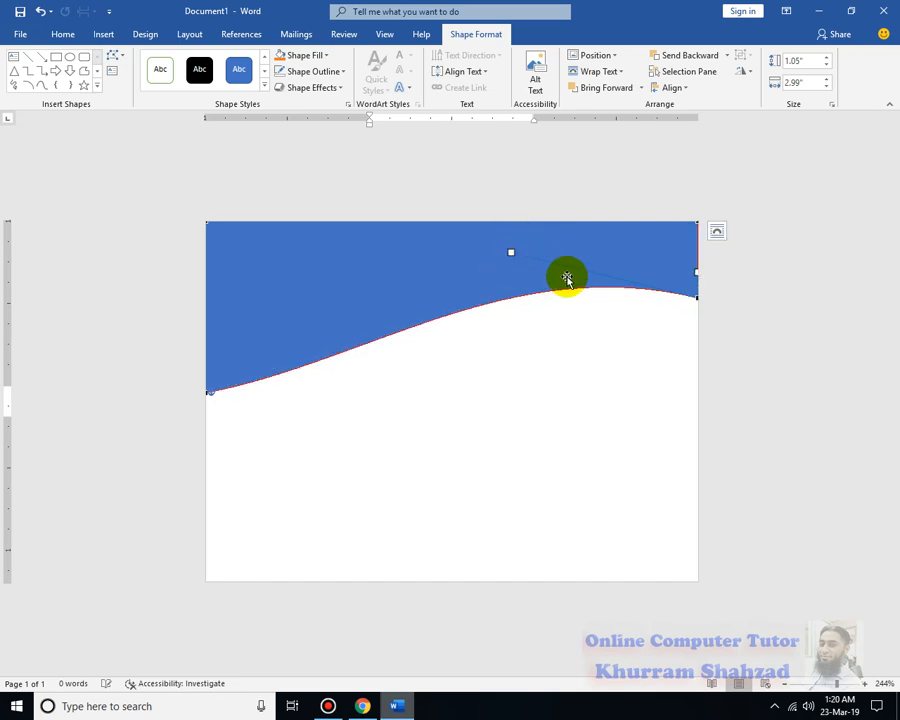
click(240, 348)
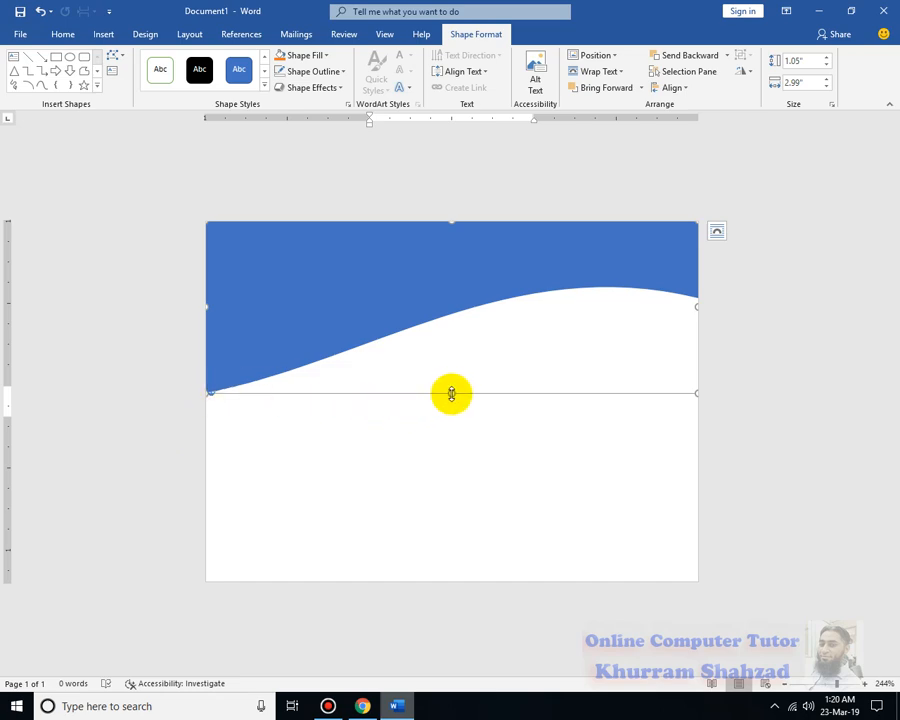
Stretch the wave shape downward to a height of about 1.16 inches
drag(452, 394, 452, 412)
click(258, 361)
click(334, 368)
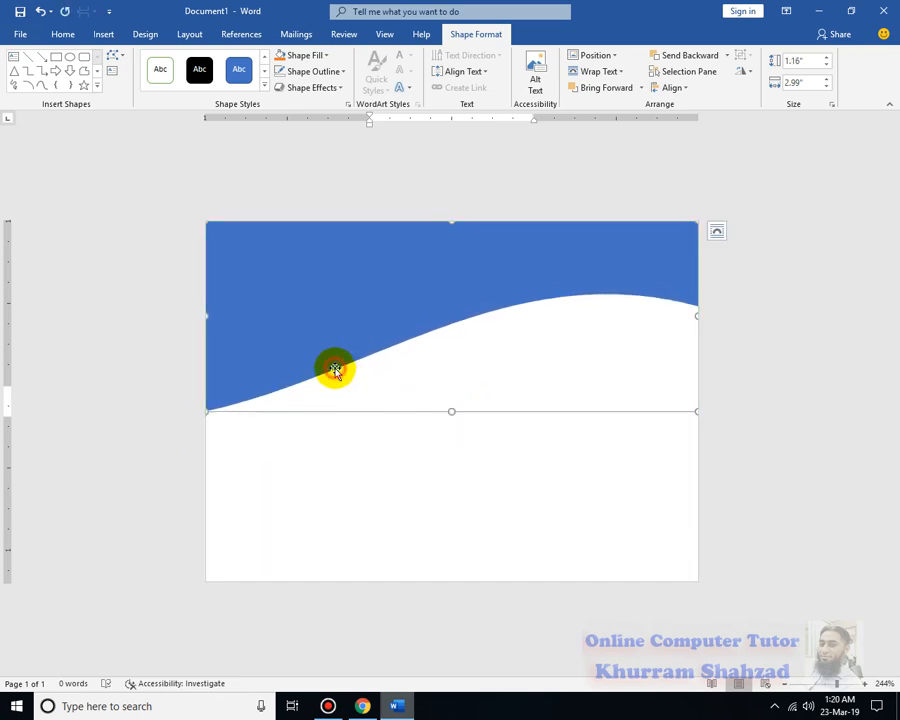
click(105, 453)
click(432, 323)
click(745, 305)
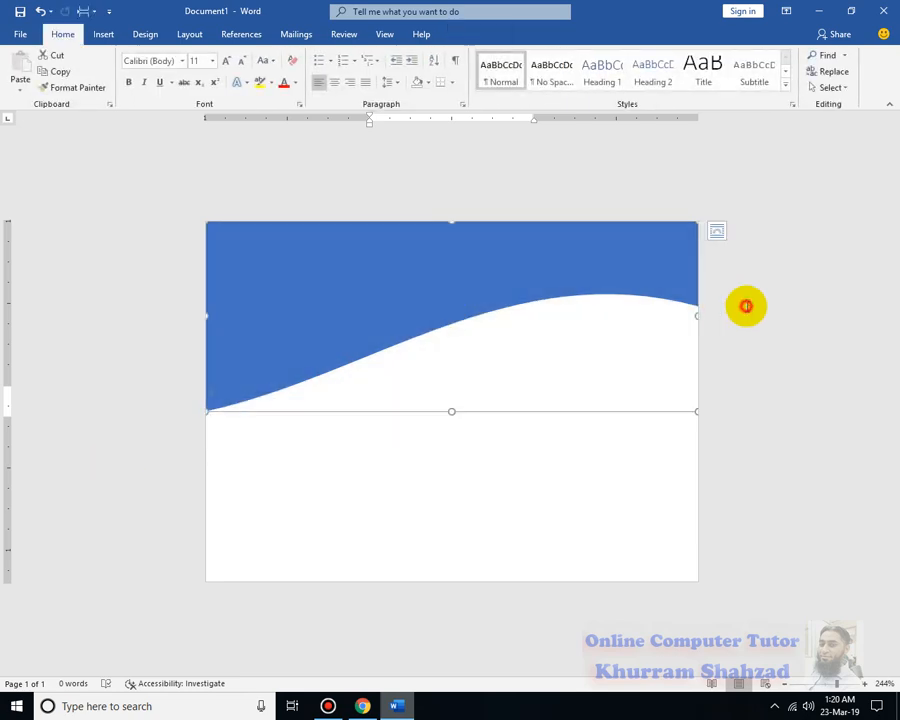
Edit the wave shape's points again, adjusting the curve handles at both ends of the lower edge for a gentler wave
click(690, 290)
right_click(689, 288)
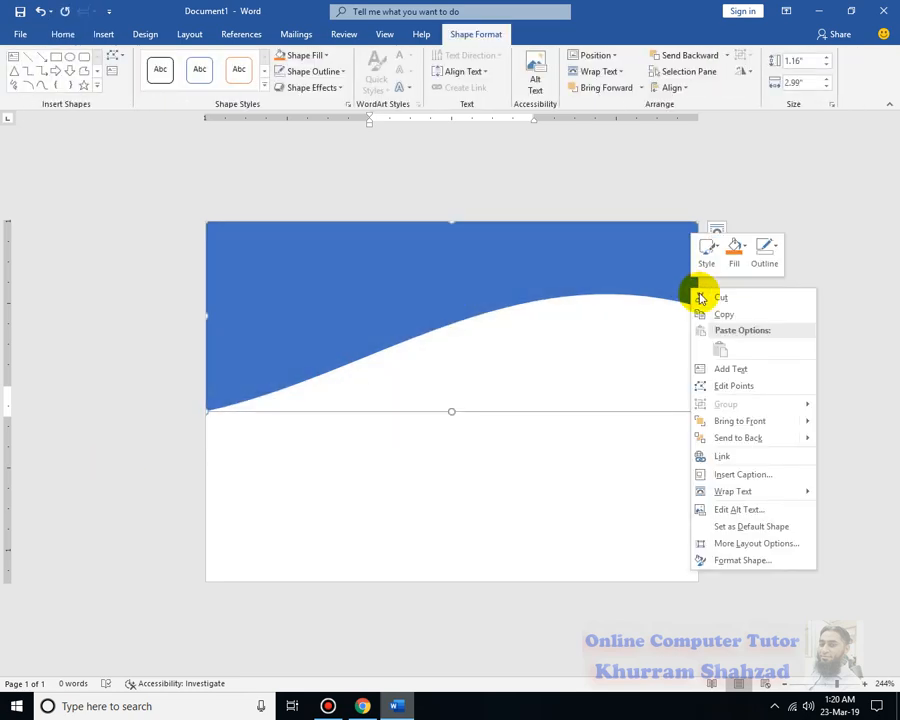
click(736, 386)
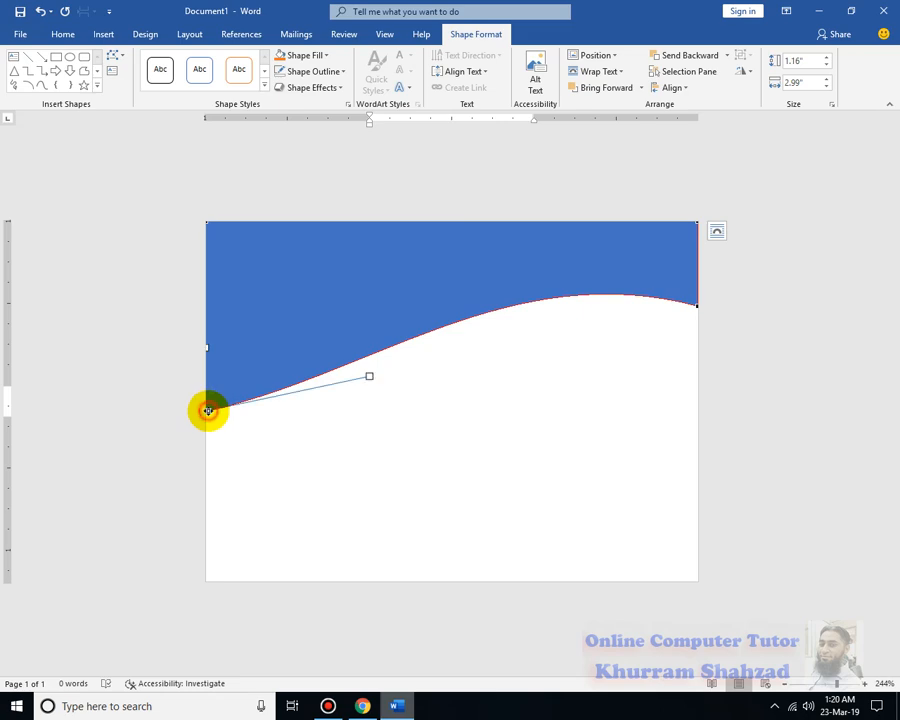
drag(370, 377, 386, 390)
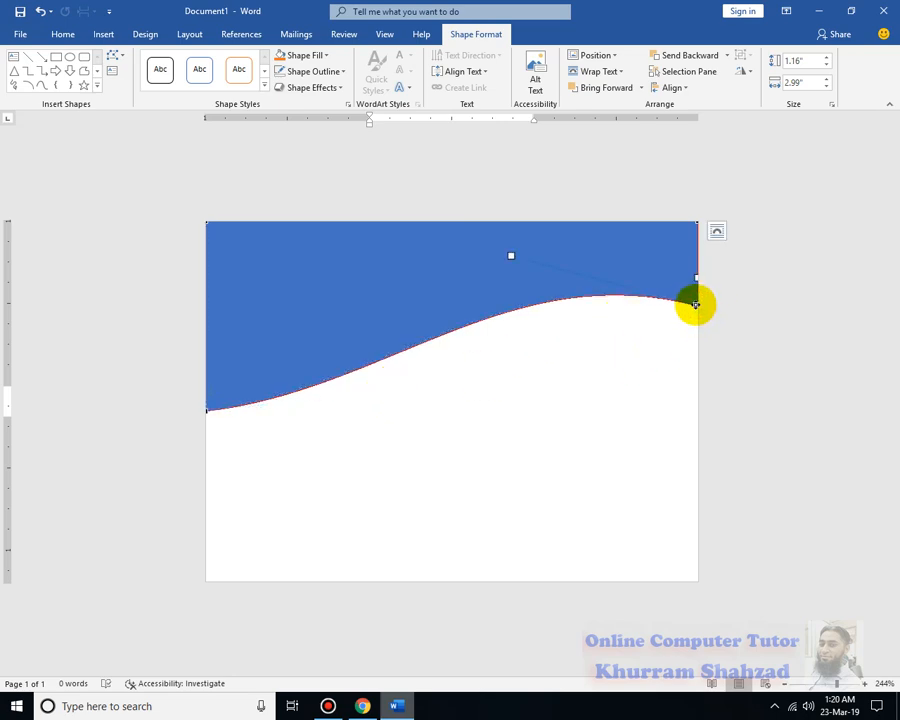
drag(510, 256, 497, 279)
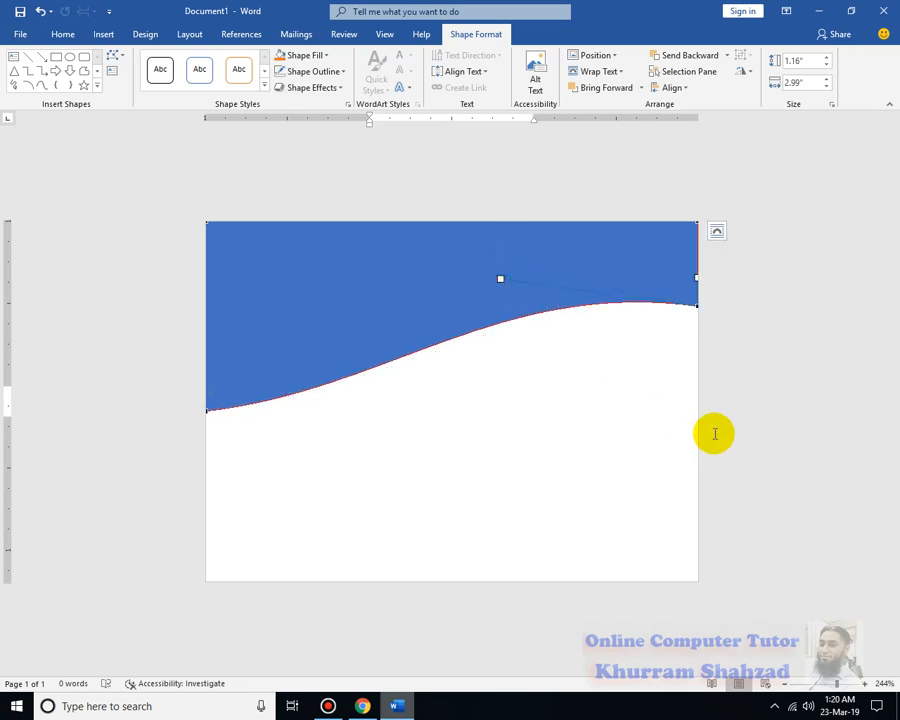
click(731, 380)
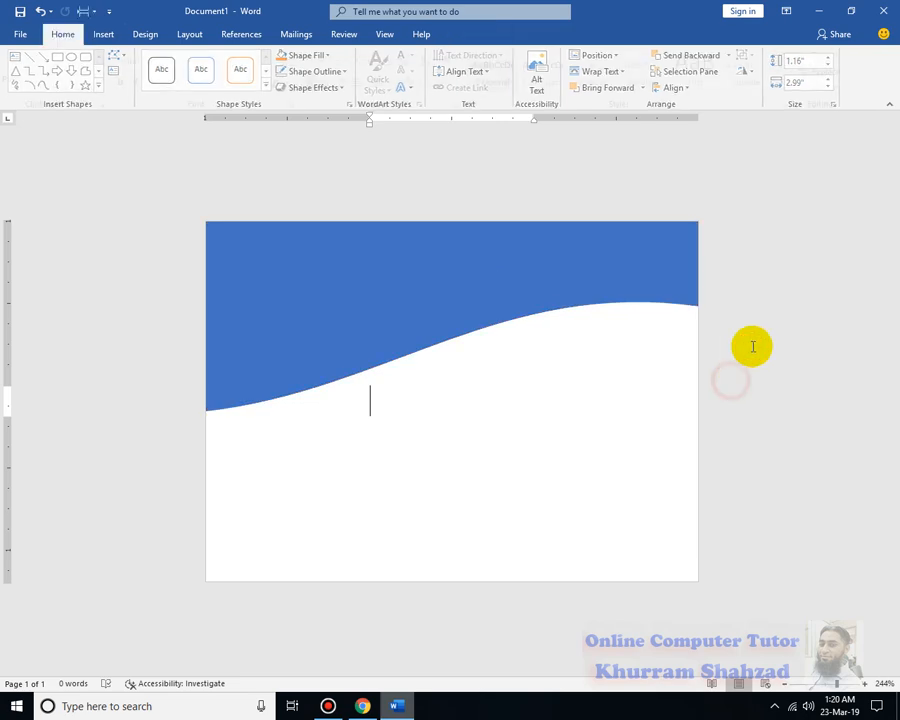
Change the wave shape's solid fill color to dark blue in the shape formatting options
click(357, 279)
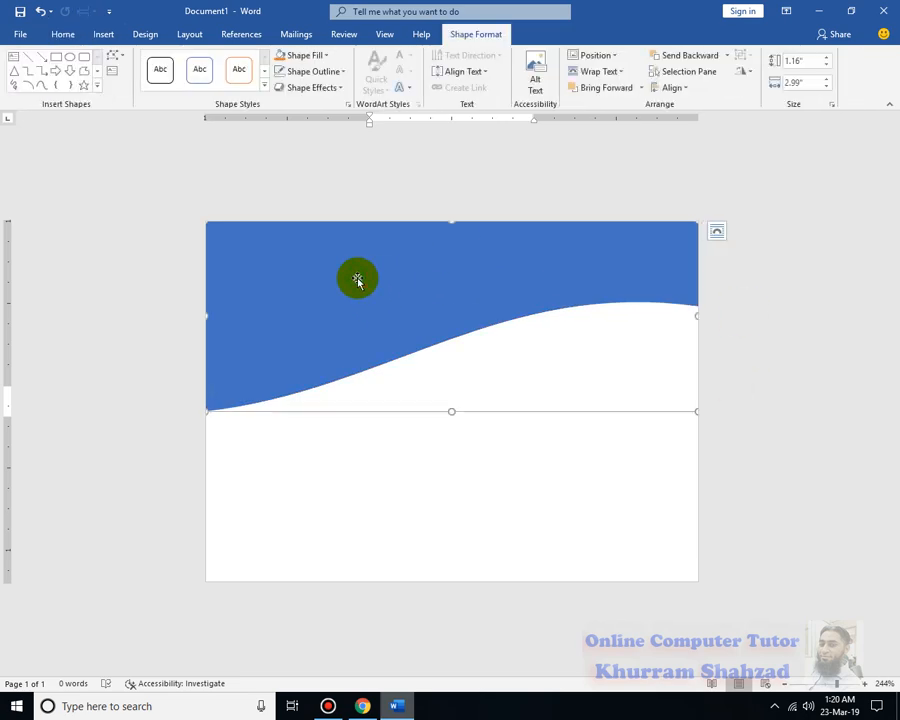
right_click(358, 282)
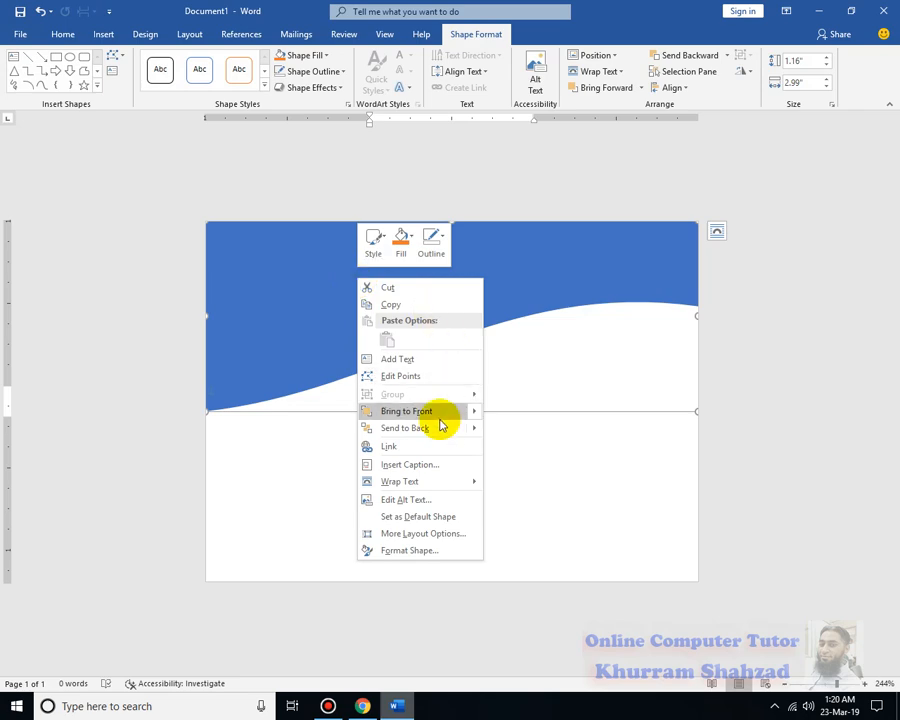
click(434, 551)
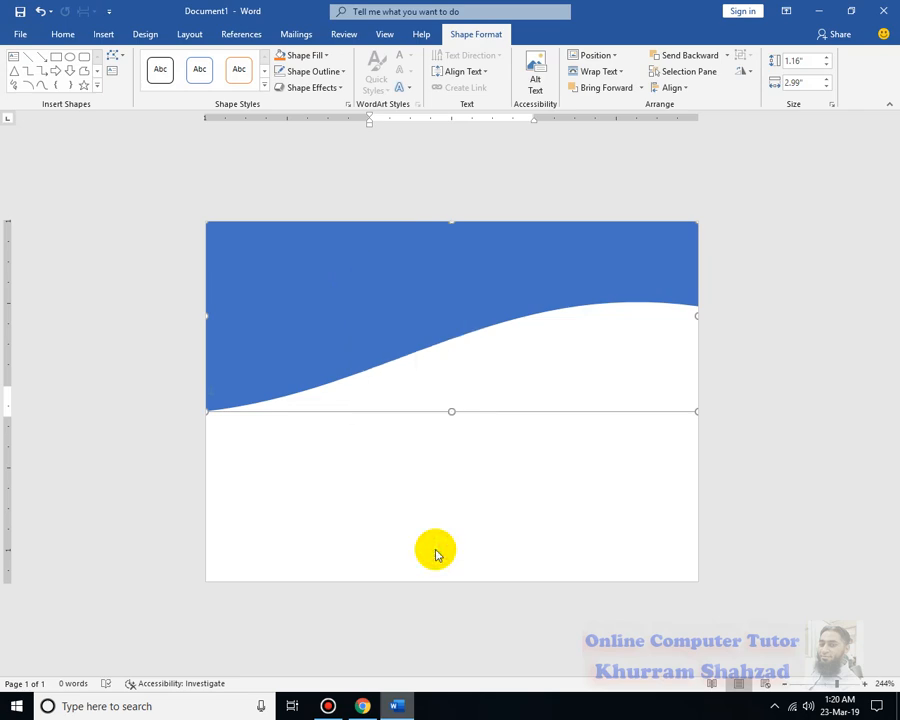
click(723, 188)
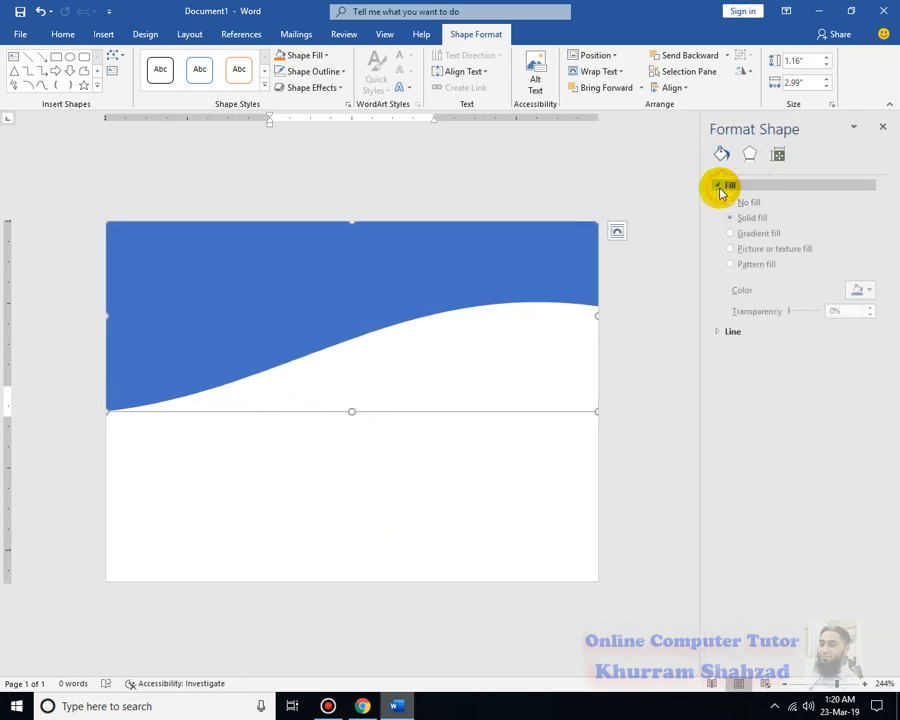
click(868, 293)
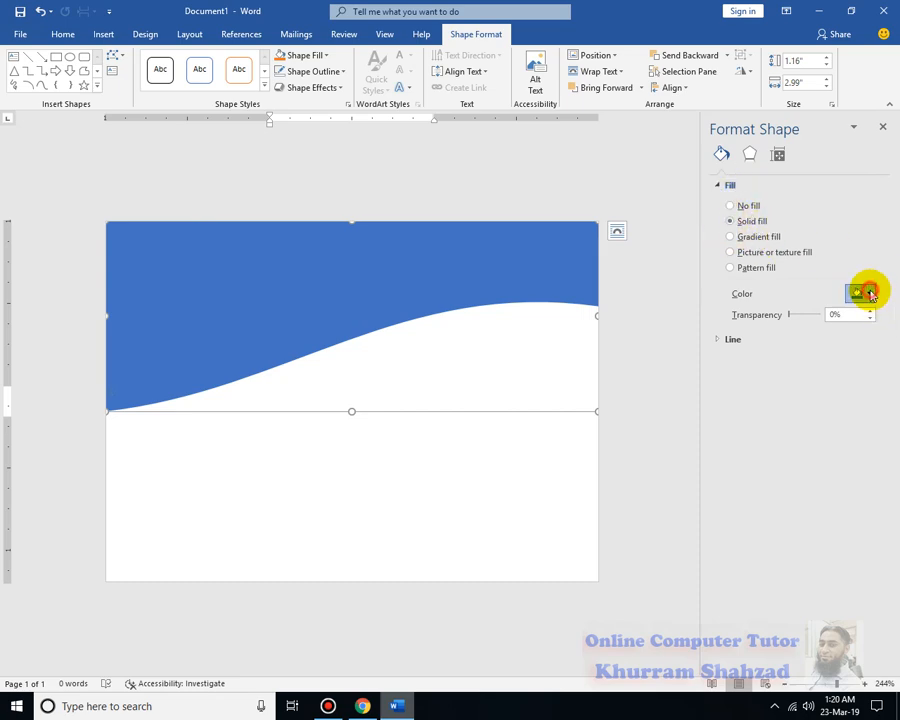
click(876, 405)
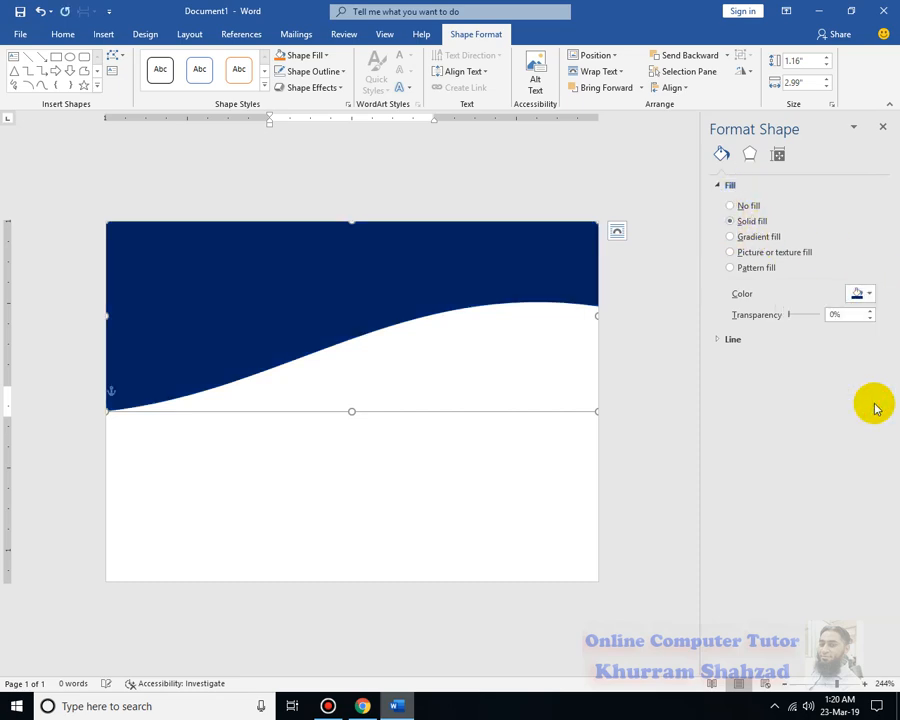
key(Escape)
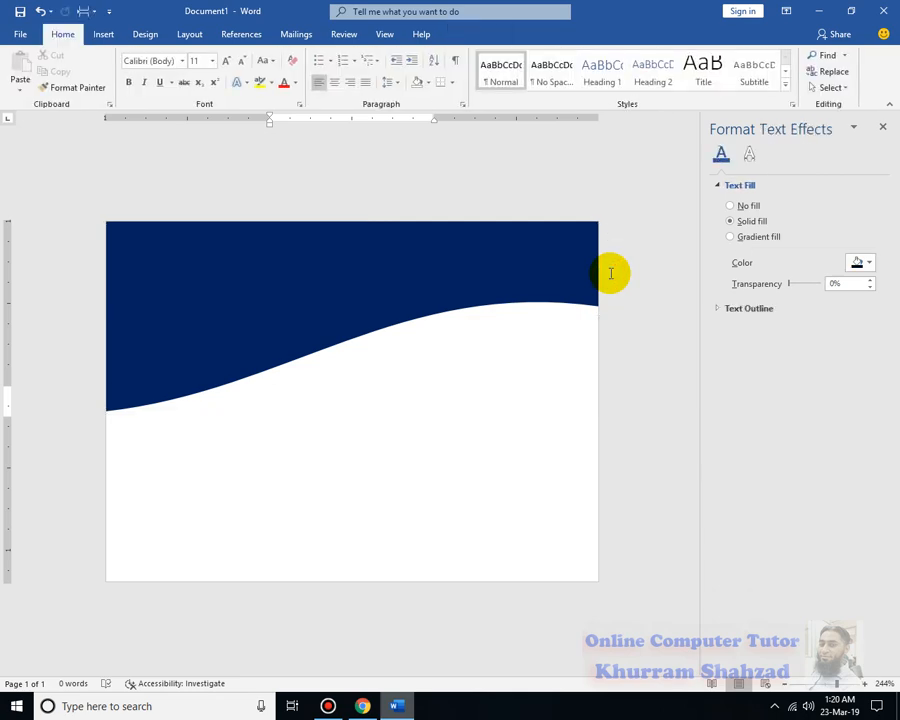
Duplicate the dark blue wave shape and flip the copy horizontally
click(347, 236)
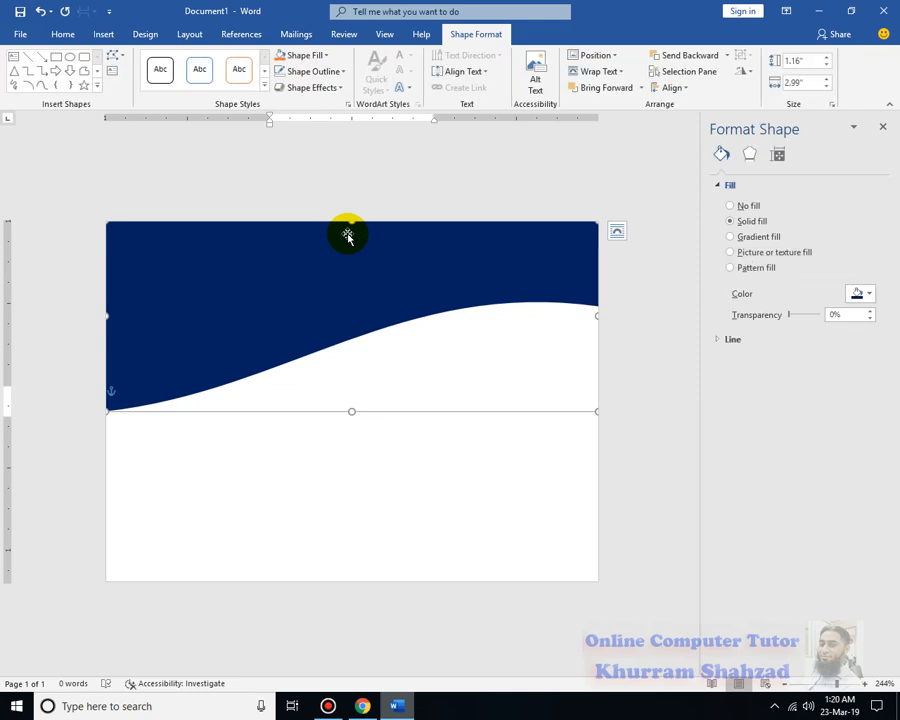
key(ctrl+v)
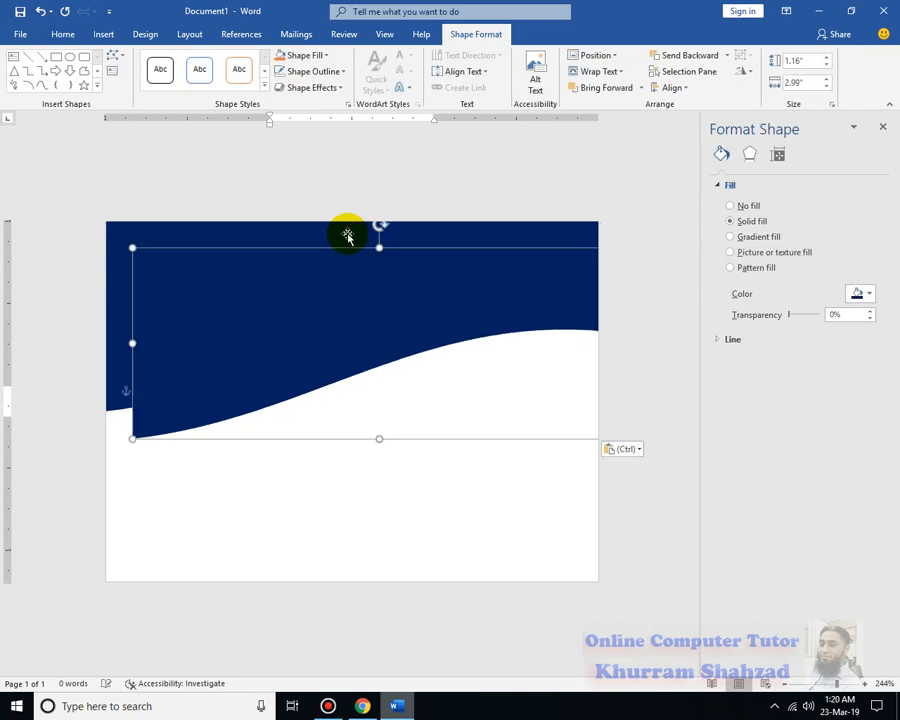
right_click(440, 278)
click(714, 188)
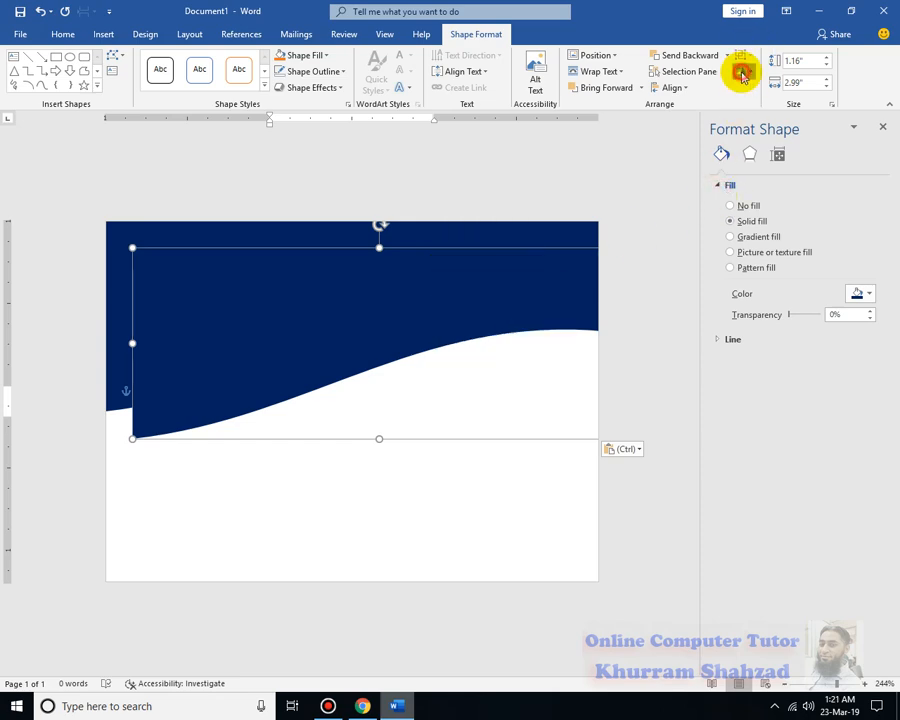
click(742, 73)
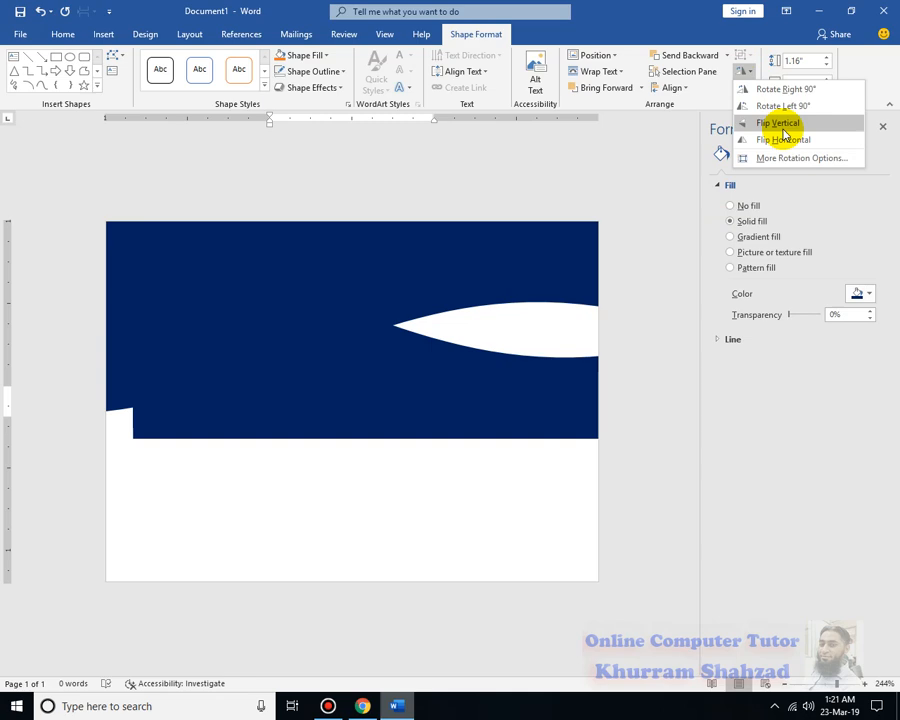
click(794, 141)
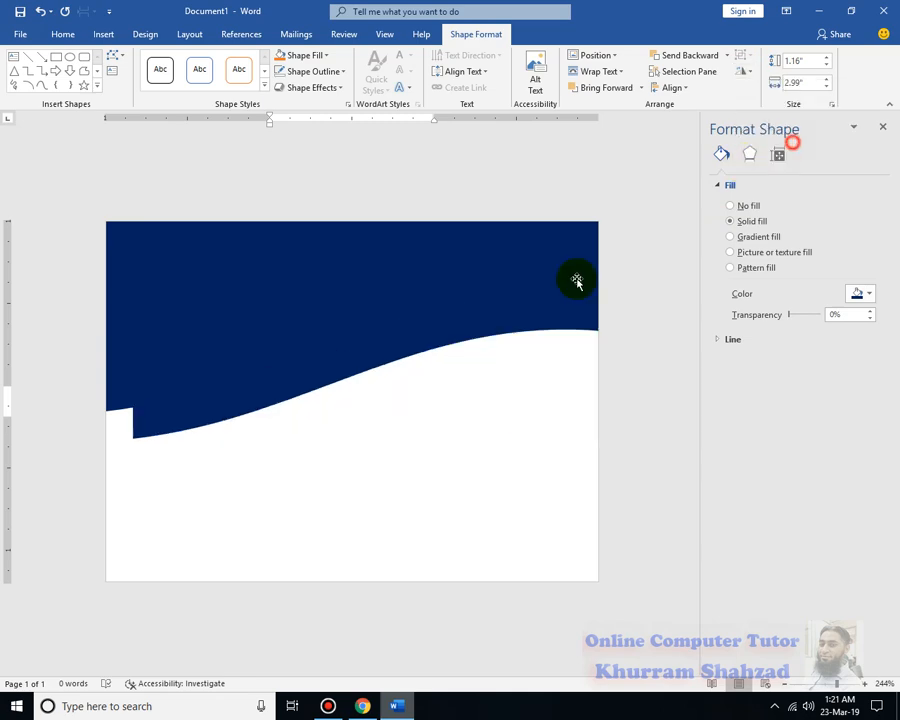
Move the wave copy to the lower part of the card, aligned with the page sides, and flip it vertically
drag(476, 345, 453, 519)
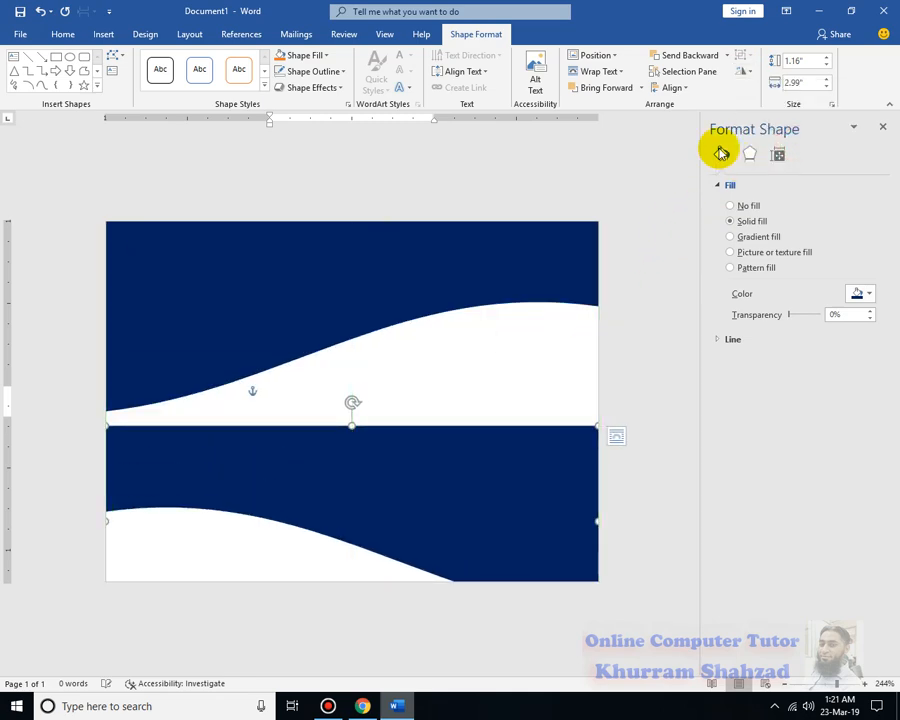
click(744, 73)
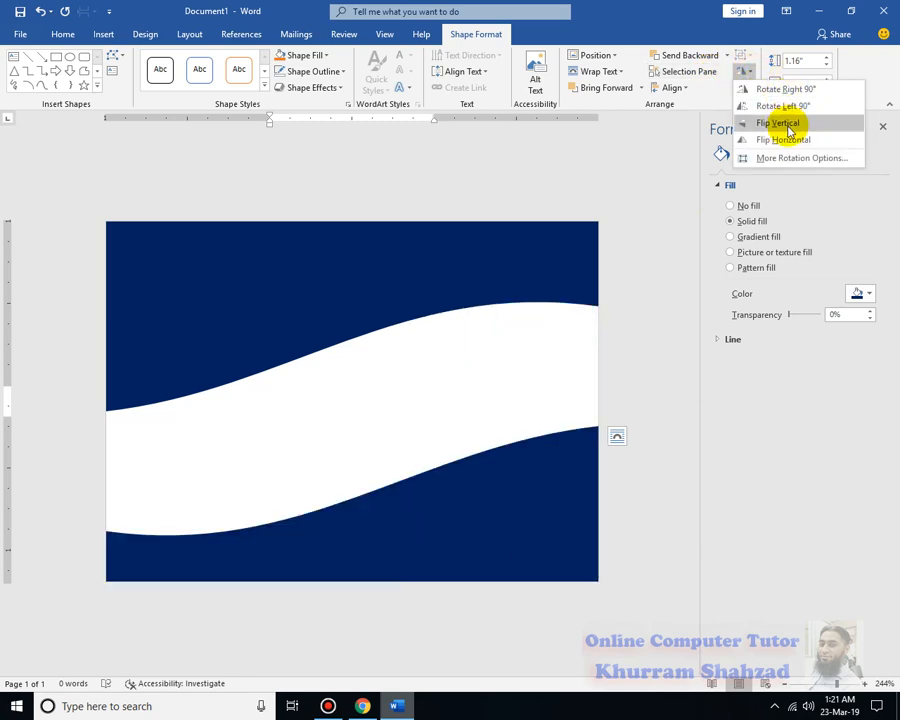
click(789, 127)
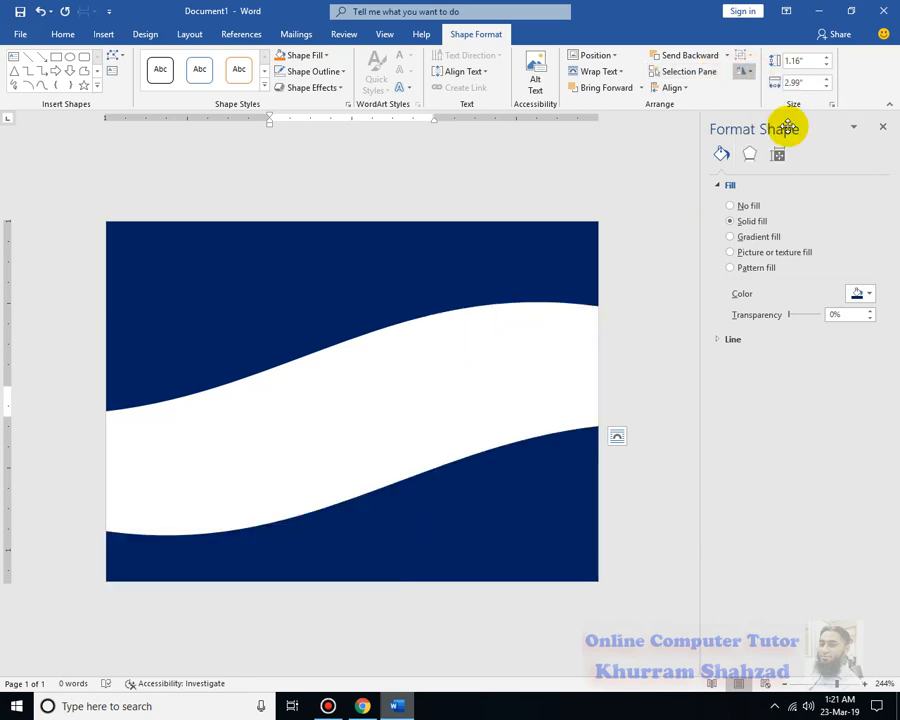
Edit the lower wave copy's points, raising the middle and right end of its upper edge to follow the header curve
right_click(469, 485)
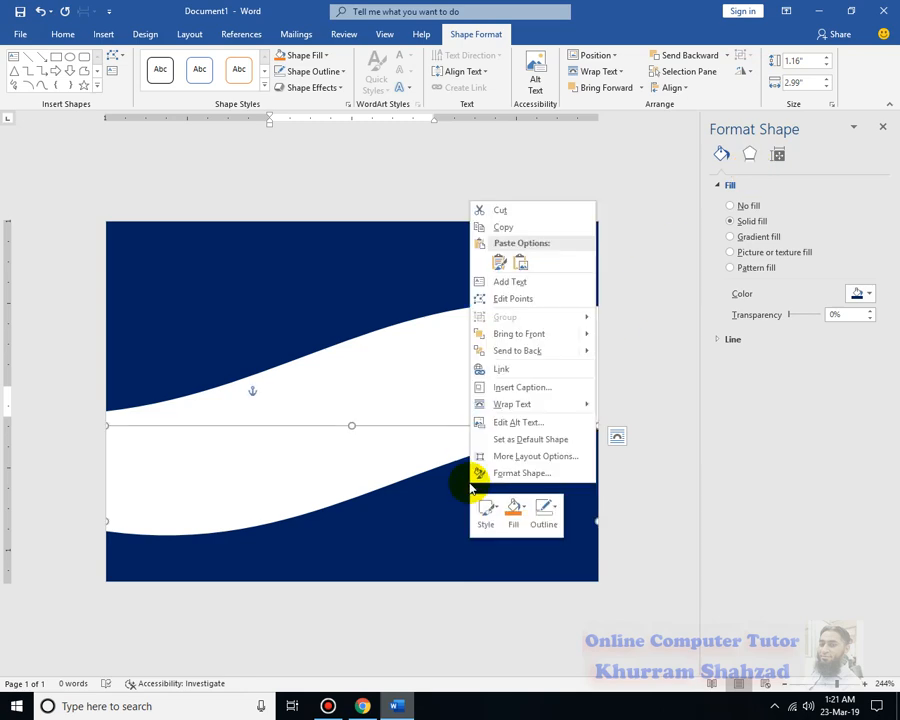
click(529, 300)
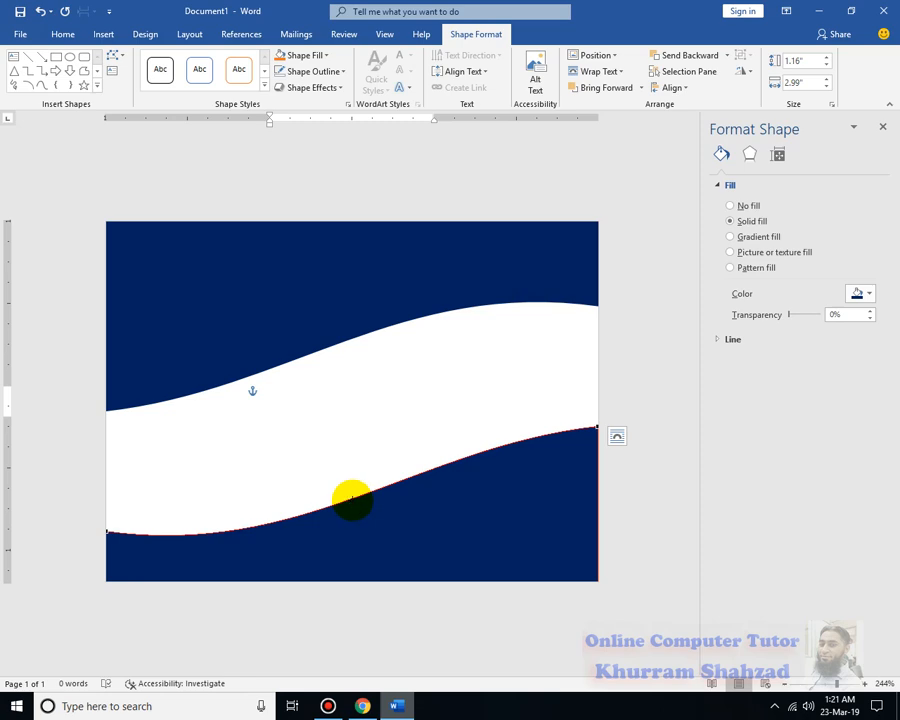
drag(351, 492, 331, 374)
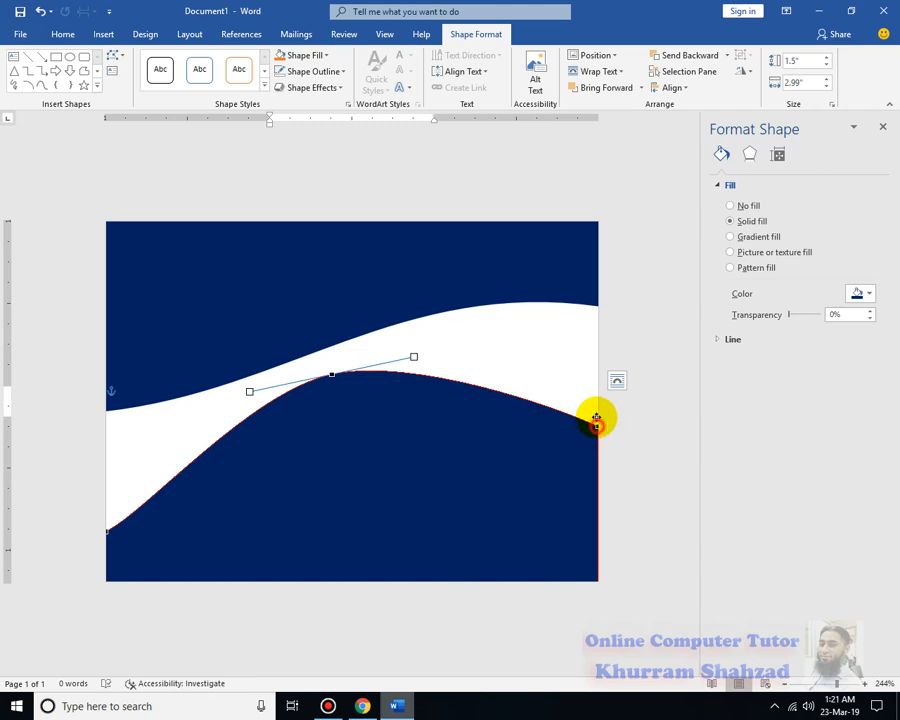
drag(596, 424, 596, 348)
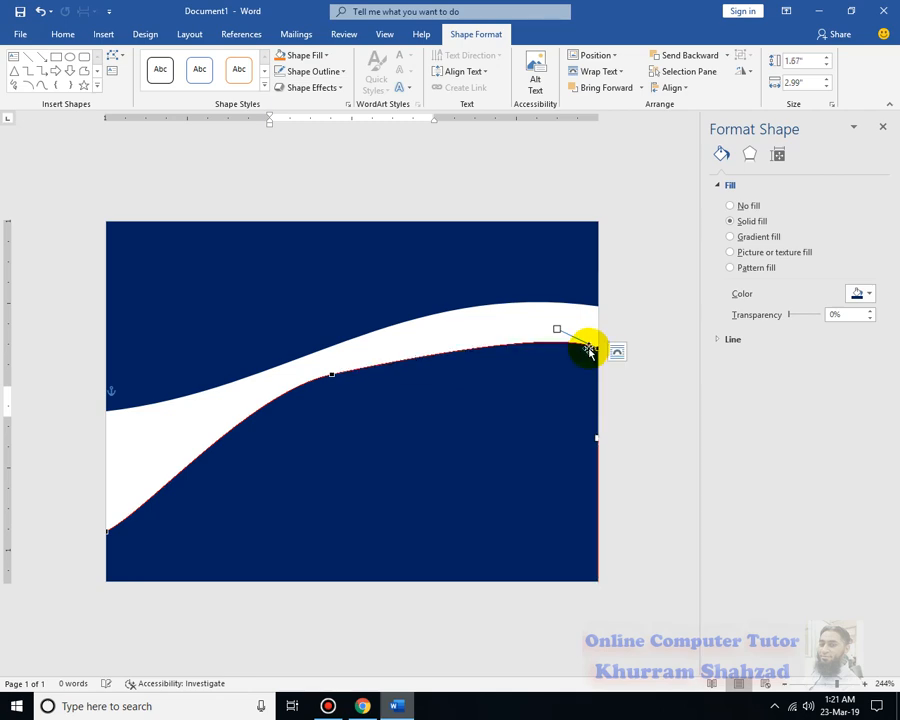
click(334, 375)
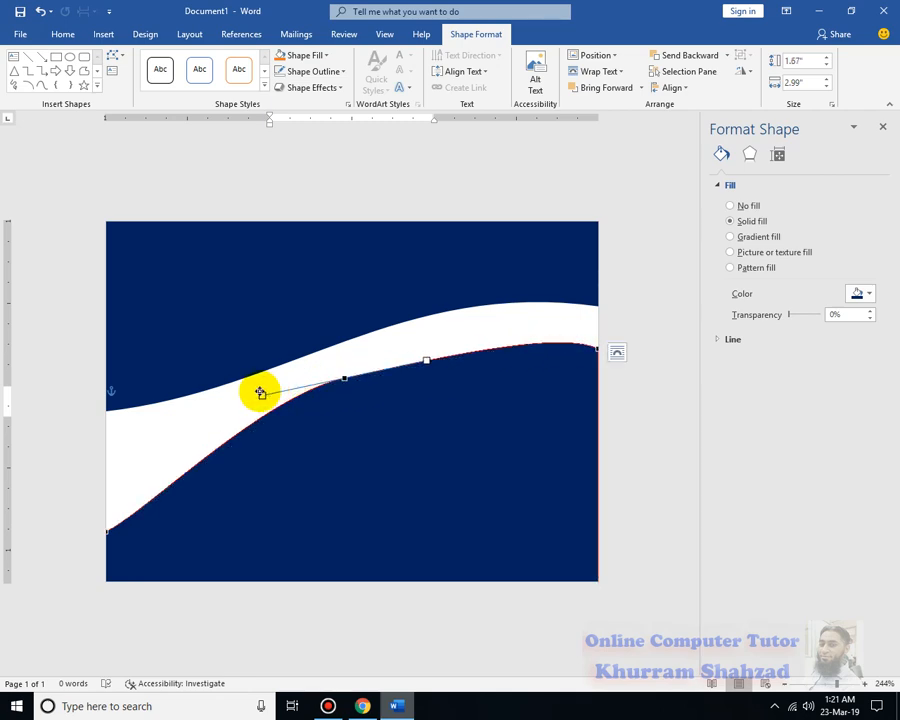
drag(262, 396, 262, 409)
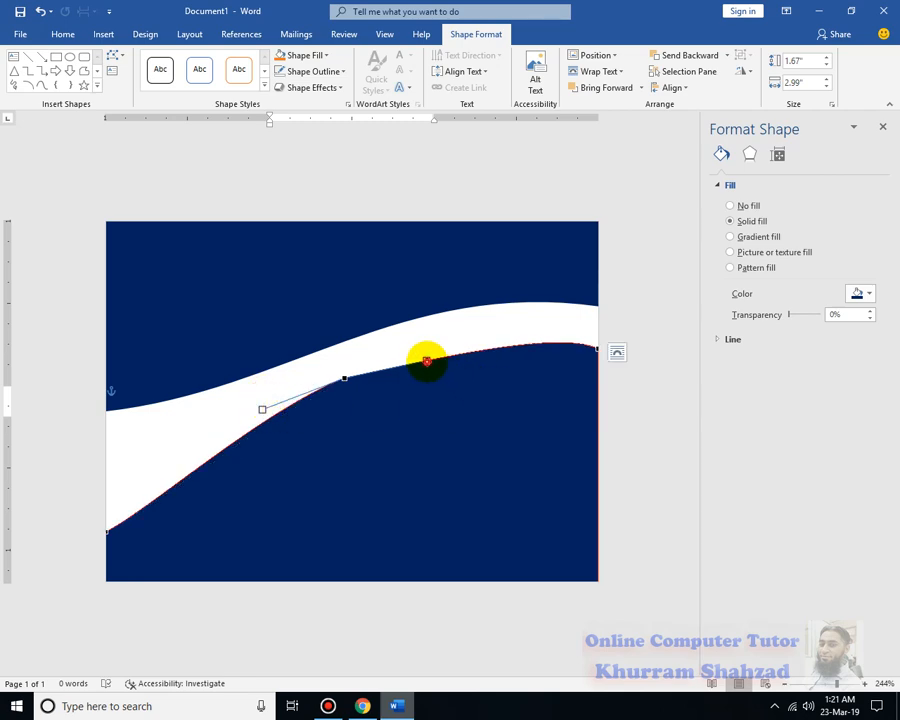
drag(426, 361, 452, 326)
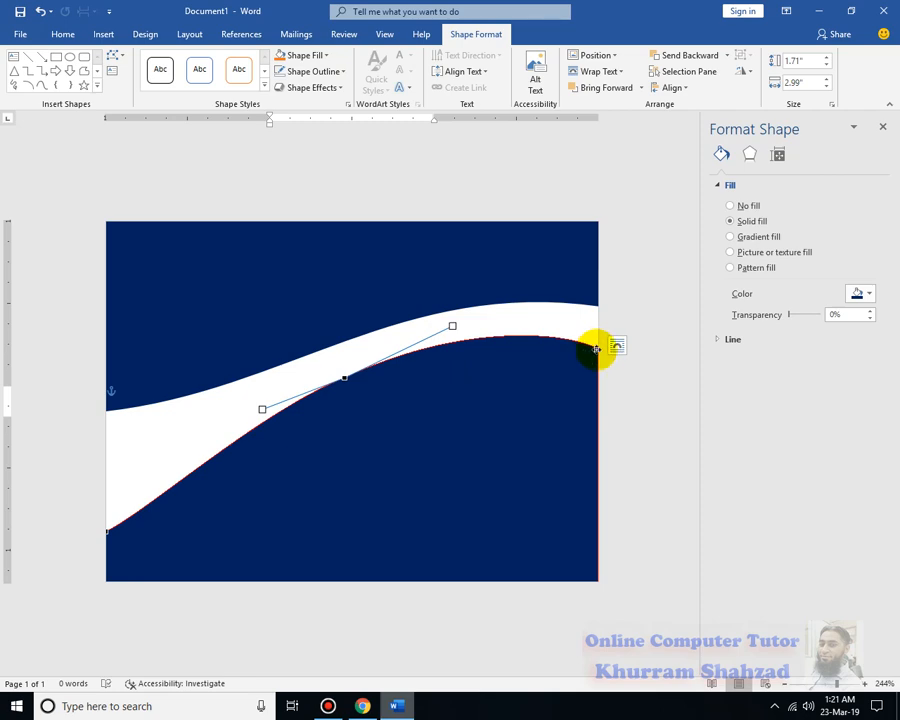
drag(596, 348, 597, 332)
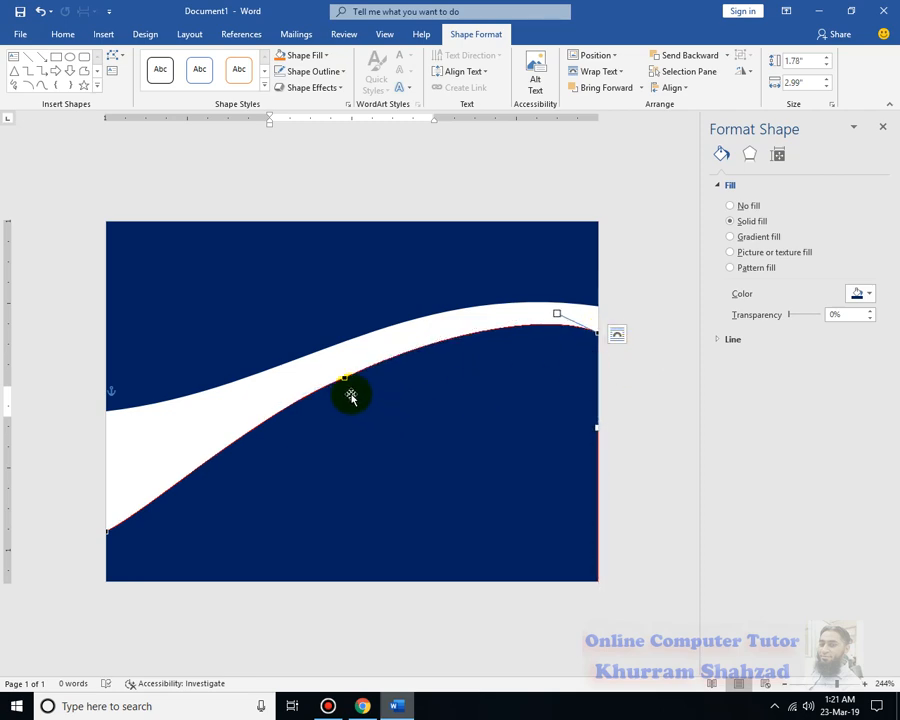
Raise the left end of the lower wave's upper edge to meet the header, and refine the middle and right curve points
drag(105, 532, 79, 418)
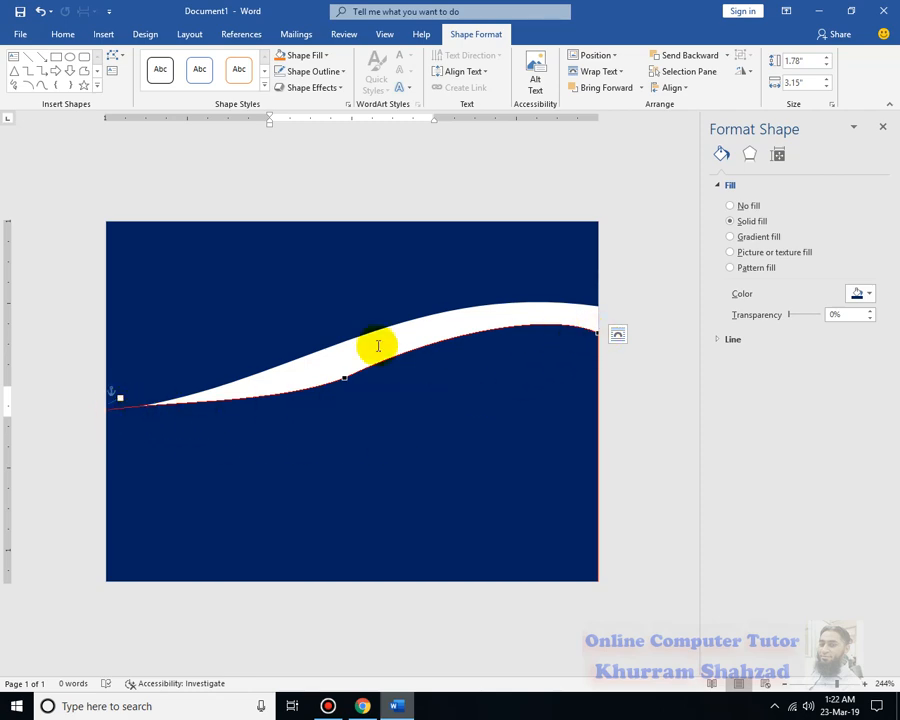
drag(342, 377, 338, 365)
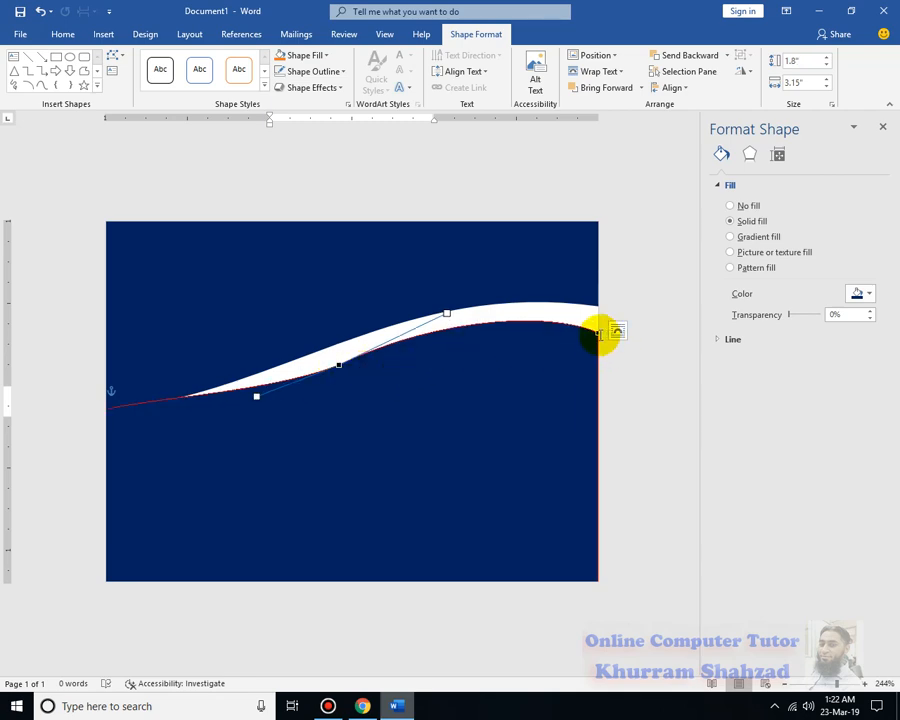
drag(596, 330, 600, 320)
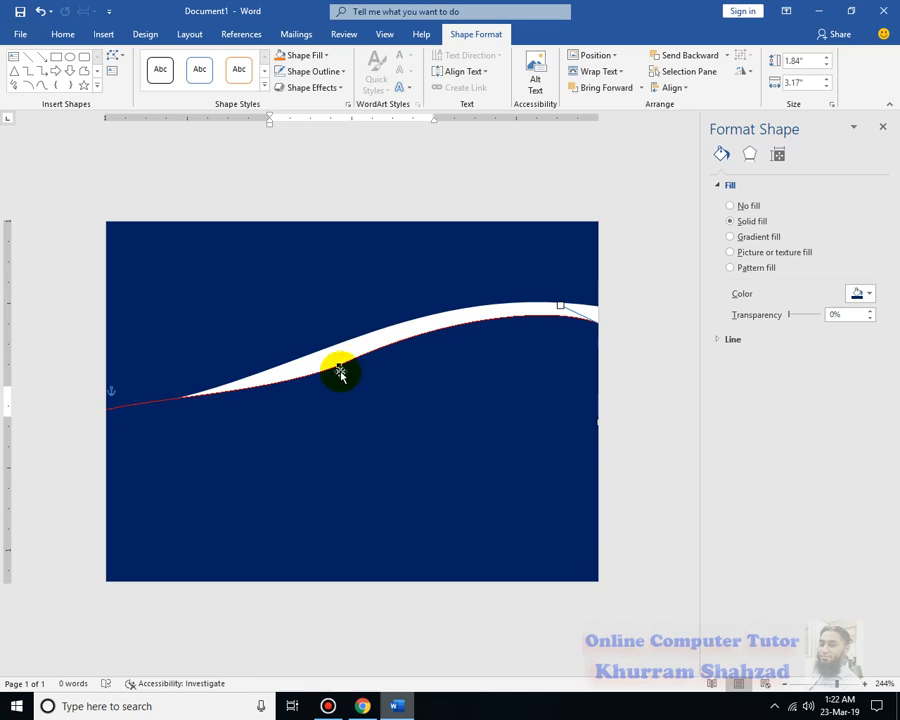
drag(445, 315, 472, 324)
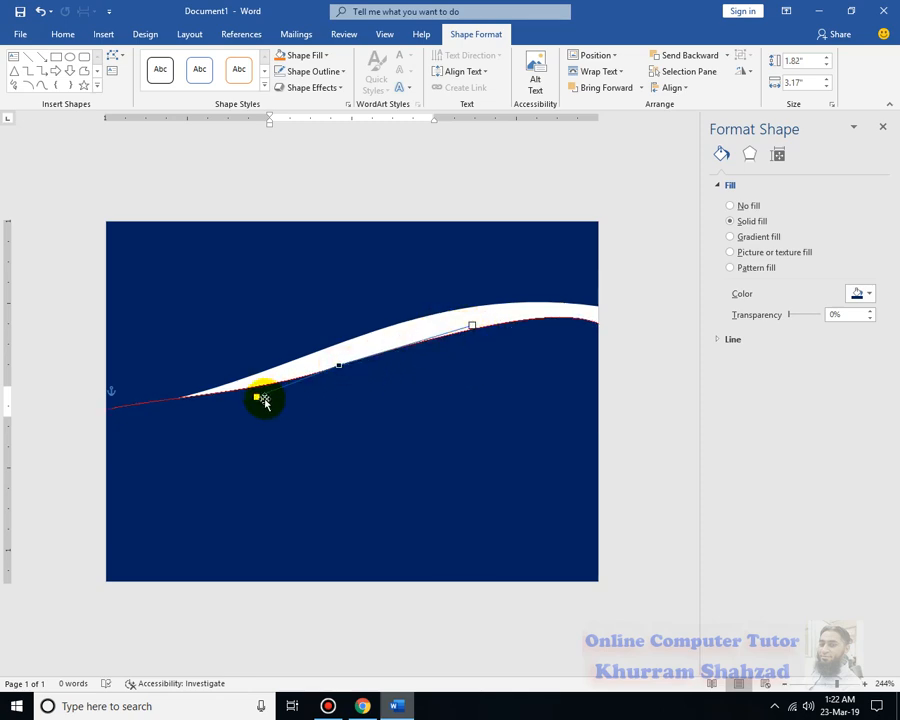
drag(260, 408, 261, 410)
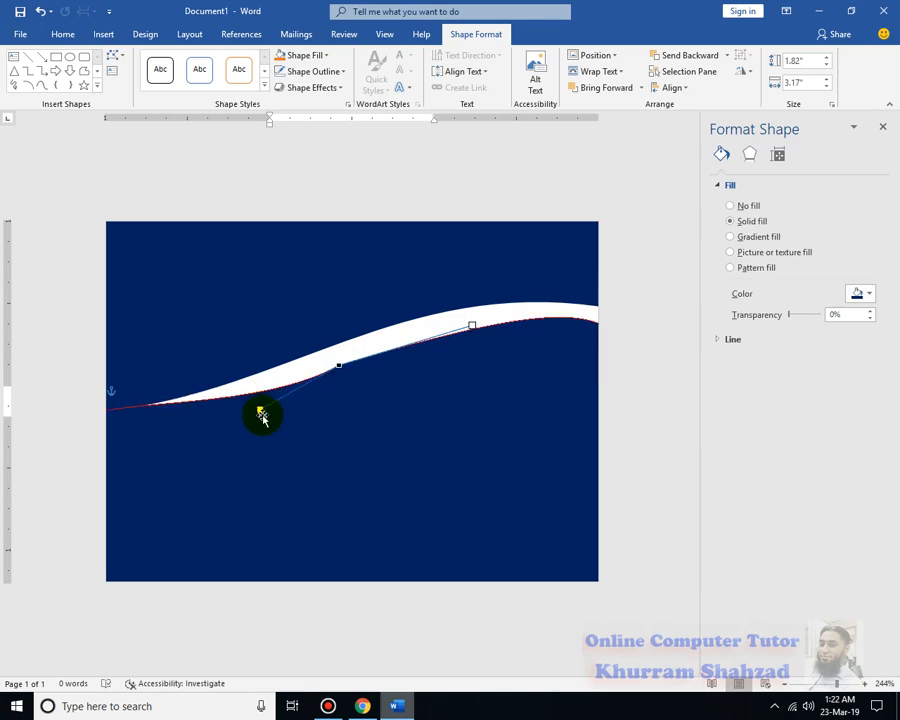
Delete the reshaped wave copy from the lower part of the card
click(627, 416)
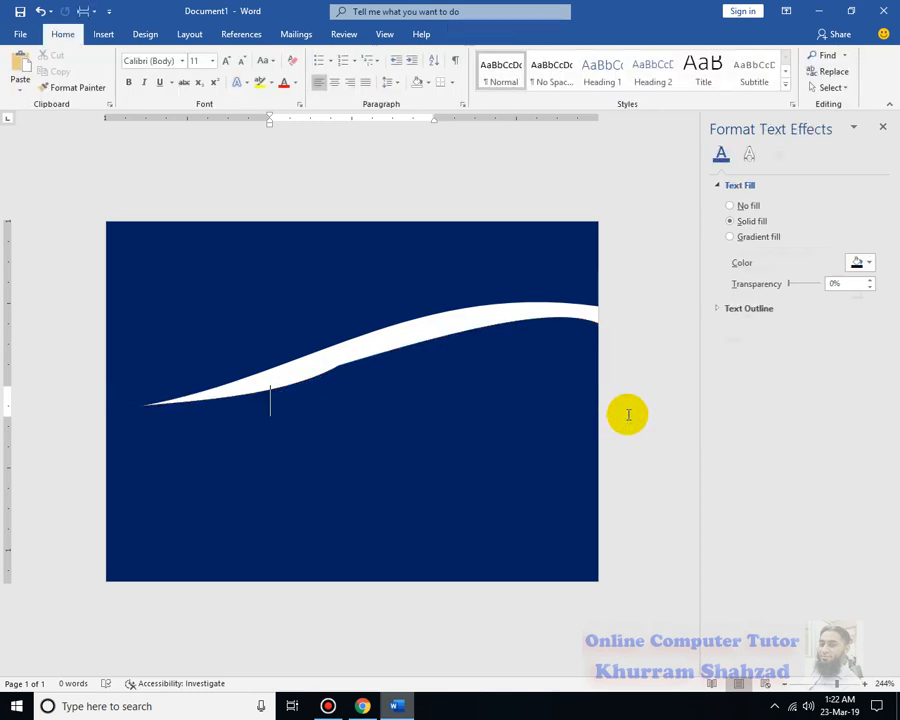
click(428, 407)
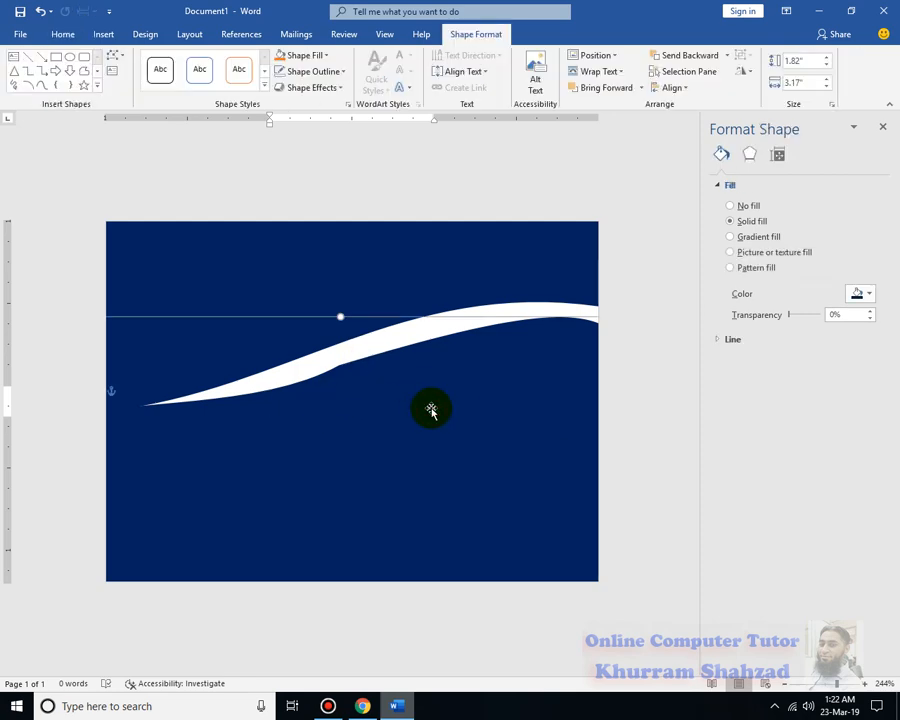
click(430, 407)
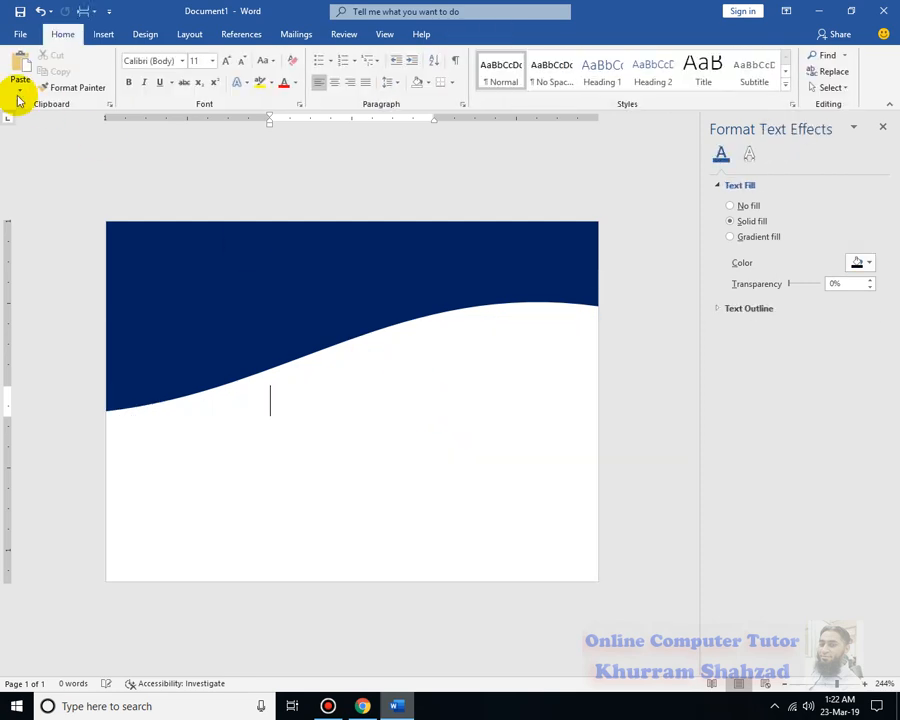
Draw a rectangle about 1.04 by 2.98 inches across the page below the header wave and remove its outline
click(103, 34)
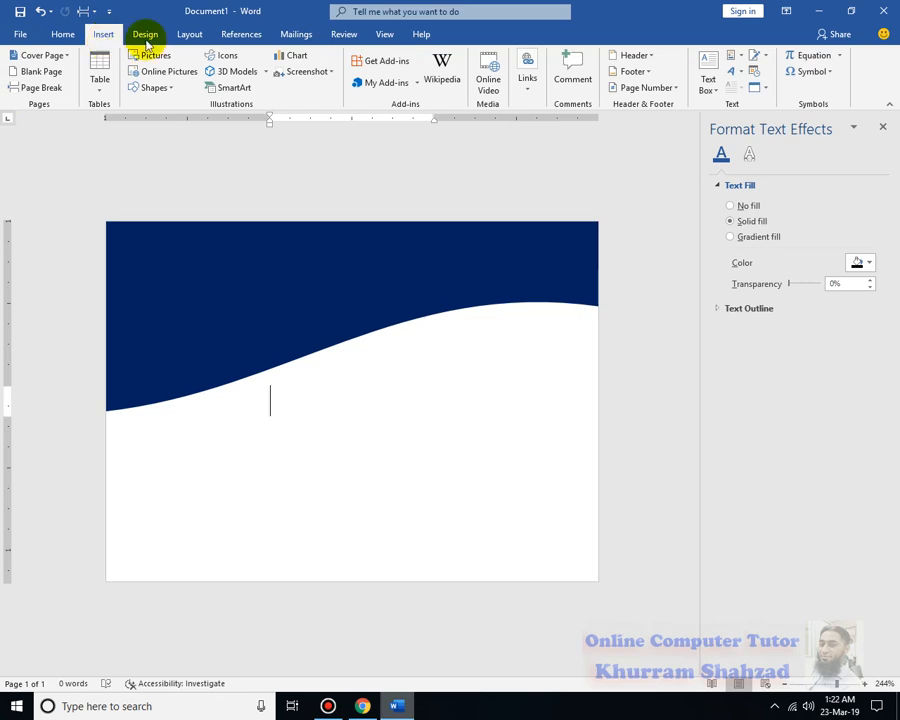
click(166, 88)
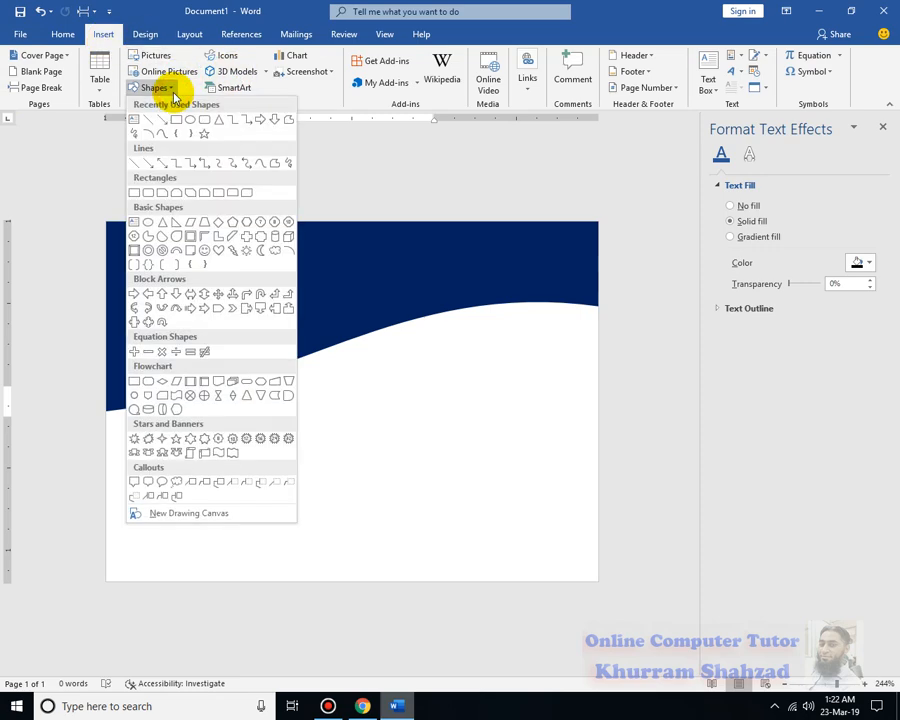
click(175, 120)
mouse_move(106, 410)
mouse_down()
mouse_move(114, 444)
mouse_move(350, 546)
mouse_move(598, 580)
mouse_up()
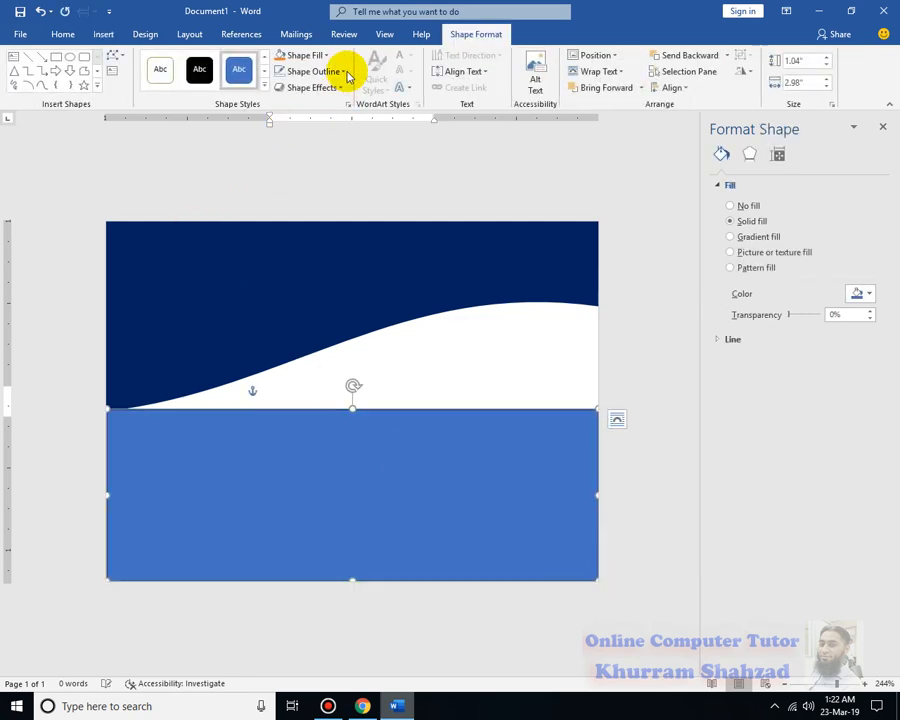
click(345, 72)
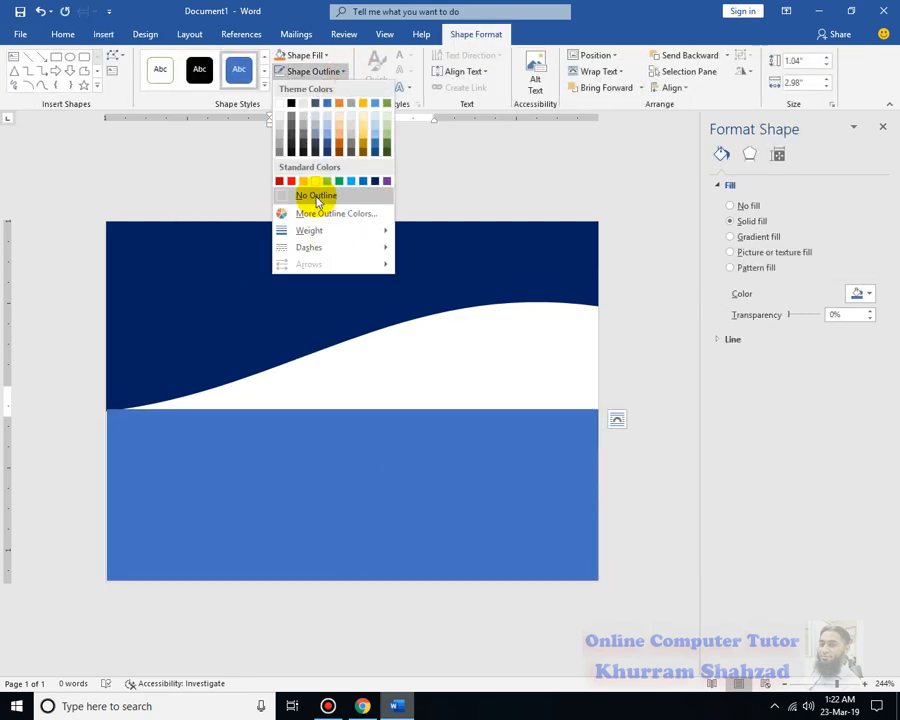
click(315, 196)
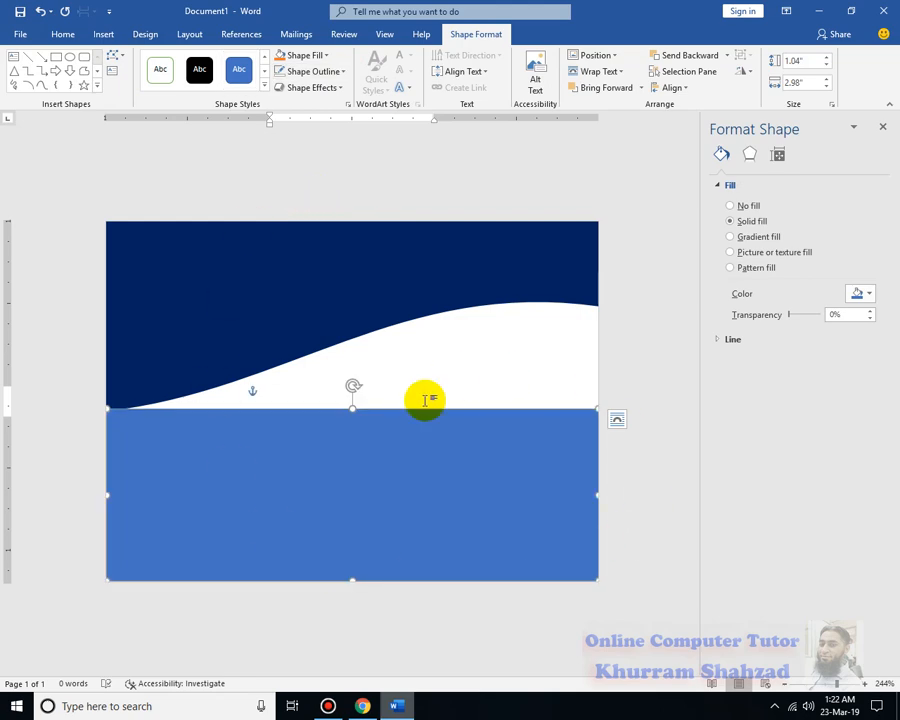
Edit the lower rectangle's points, raising its upper-right corner and bending the upper edge into a wave that meets the header at the left
right_click(388, 462)
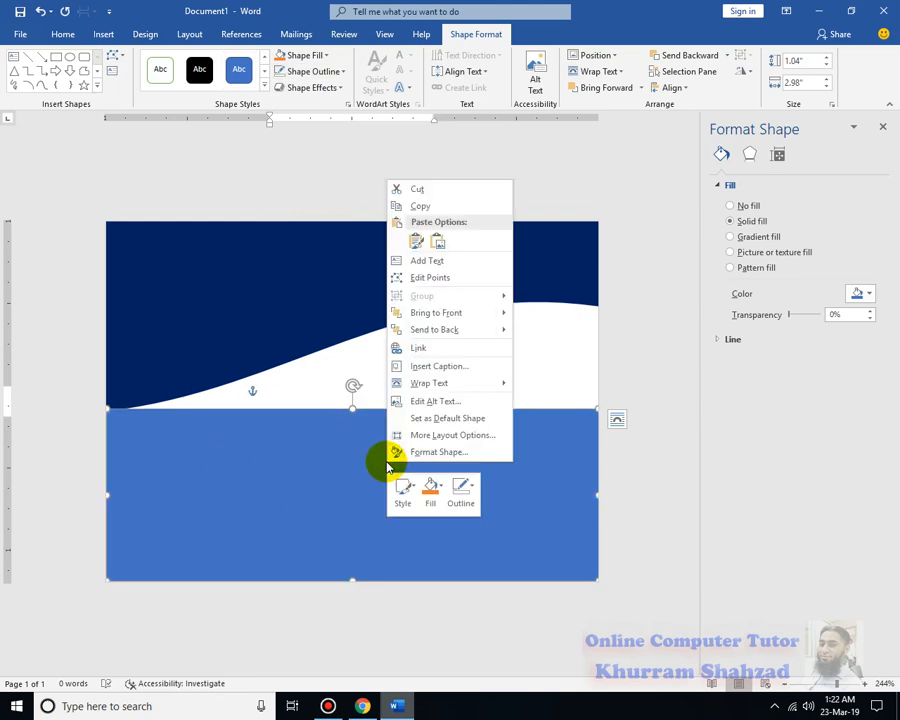
click(438, 279)
click(383, 409)
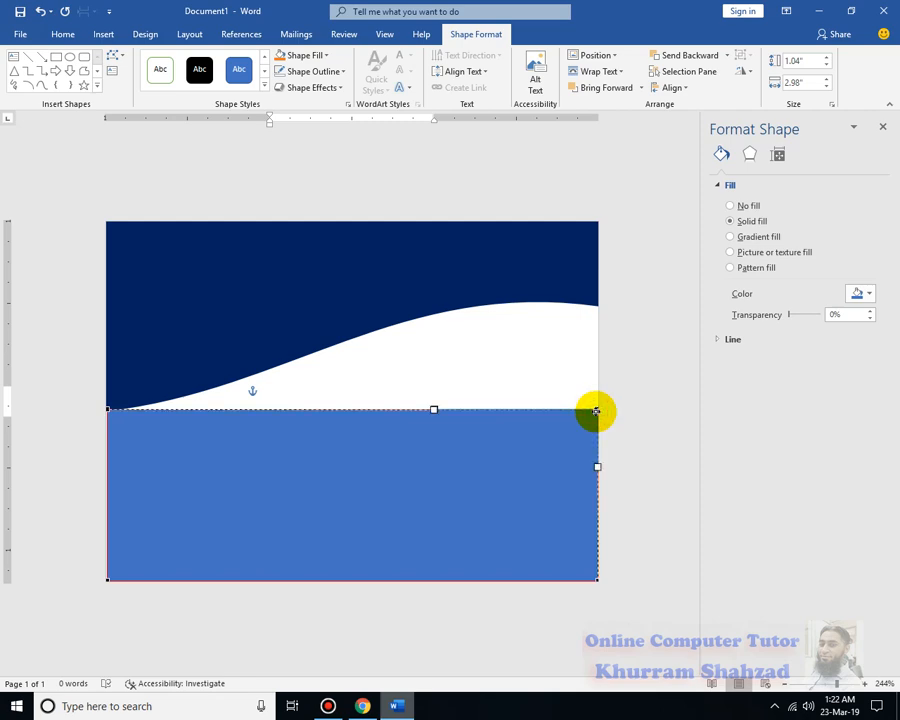
drag(596, 410, 594, 337)
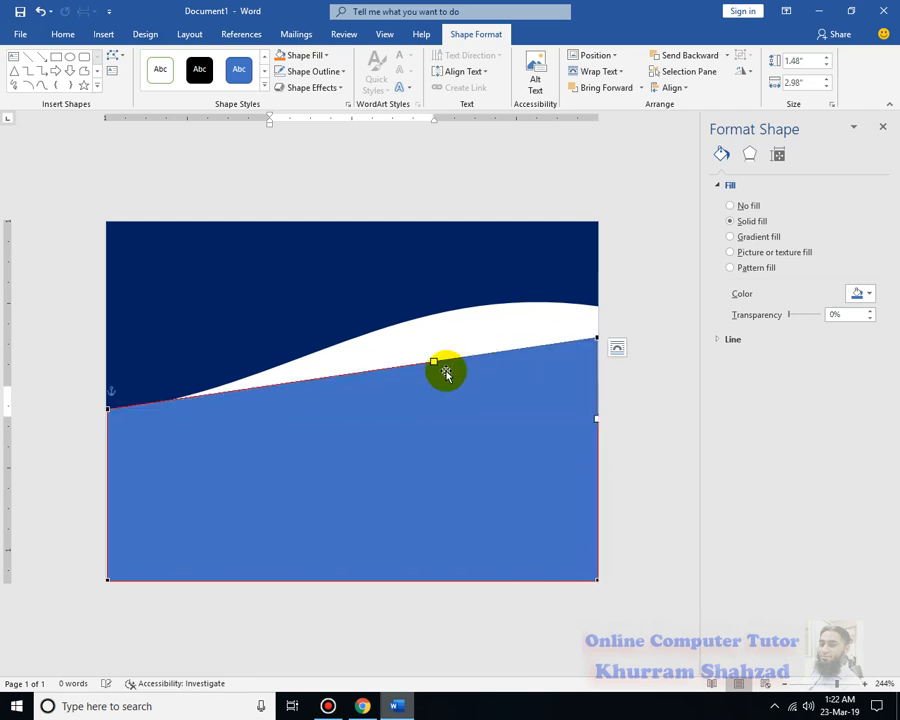
drag(433, 361, 417, 303)
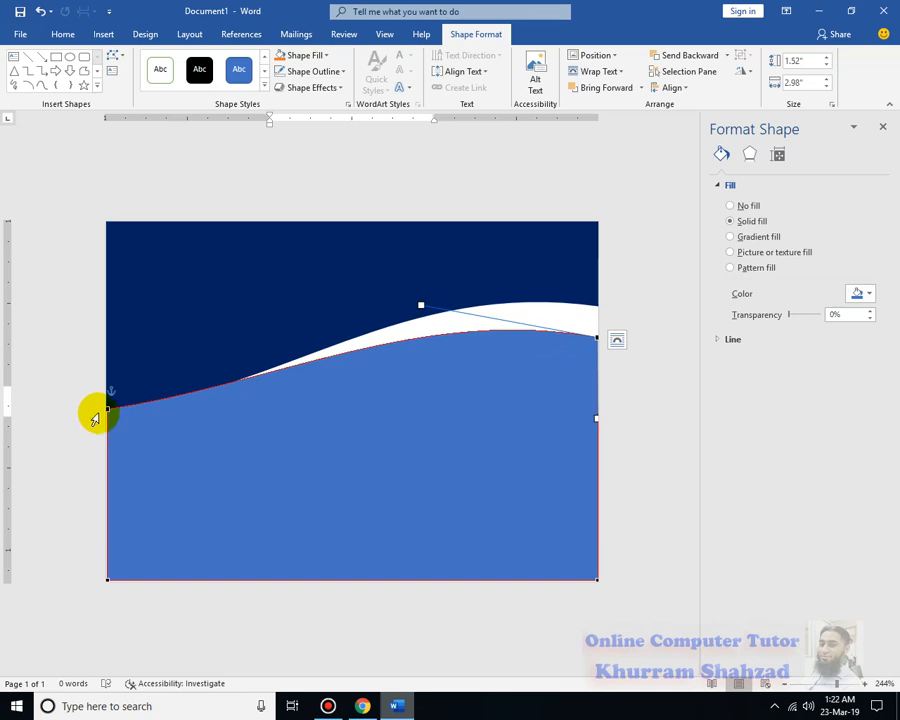
drag(106, 414, 106, 427)
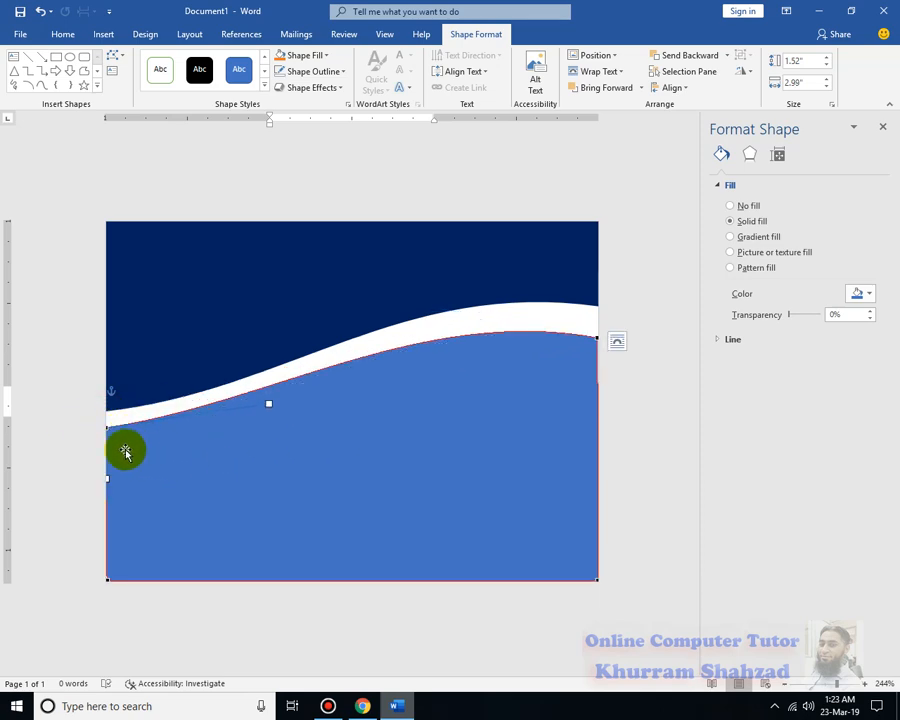
drag(108, 428, 108, 413)
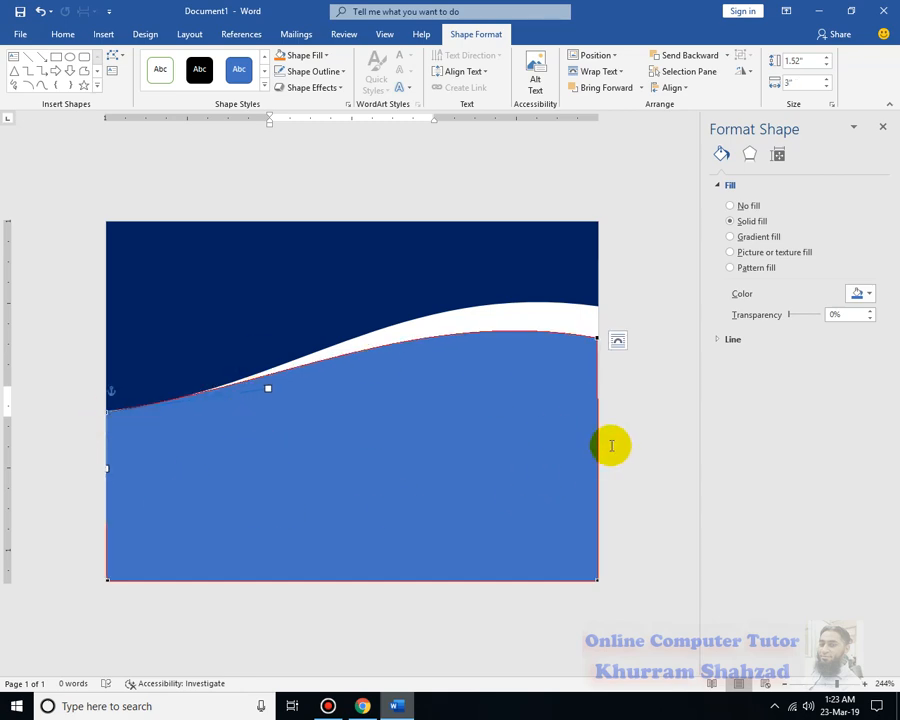
Refine the left end of the lower wave's upper edge, shortening its curve handle and raising the corner slightly against the header
drag(267, 390, 176, 409)
drag(175, 415, 169, 416)
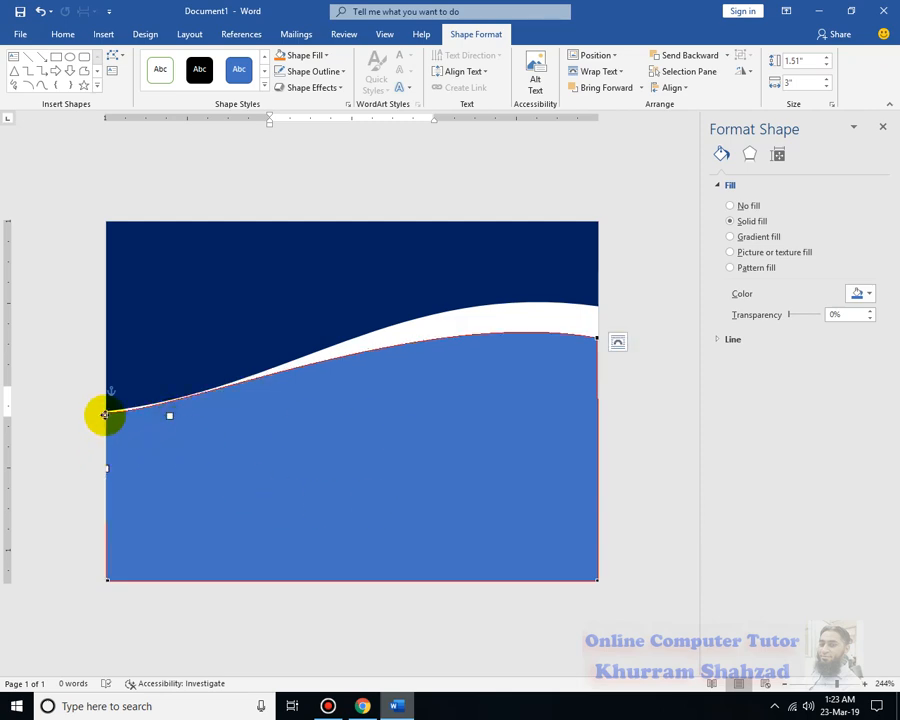
drag(107, 412, 107, 410)
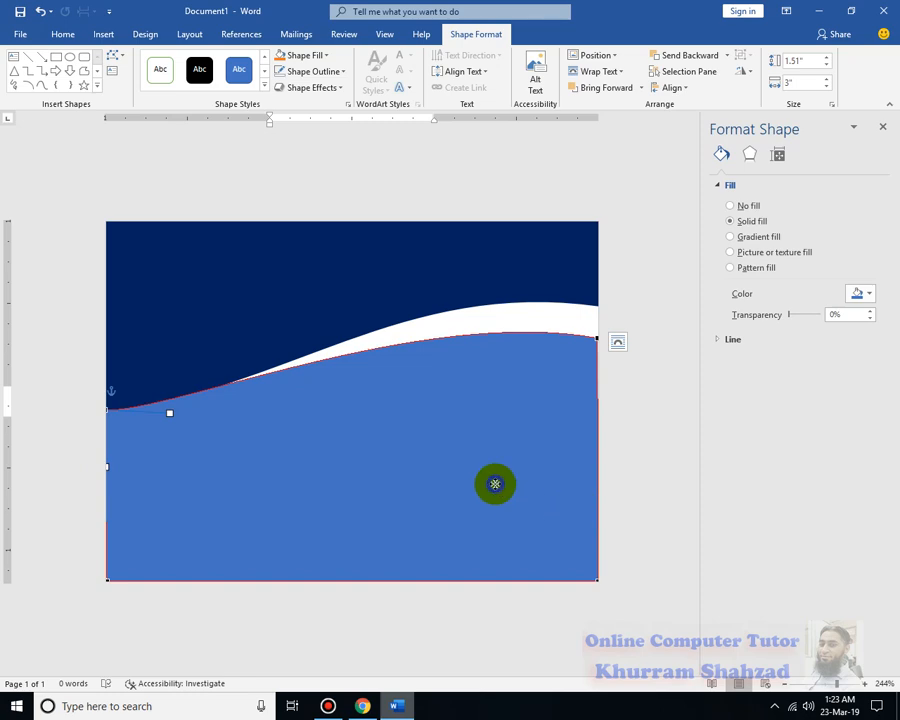
Fill the lower wave with the gold radial preset gradient and move its middle gradient stop to 53%
right_click(495, 484)
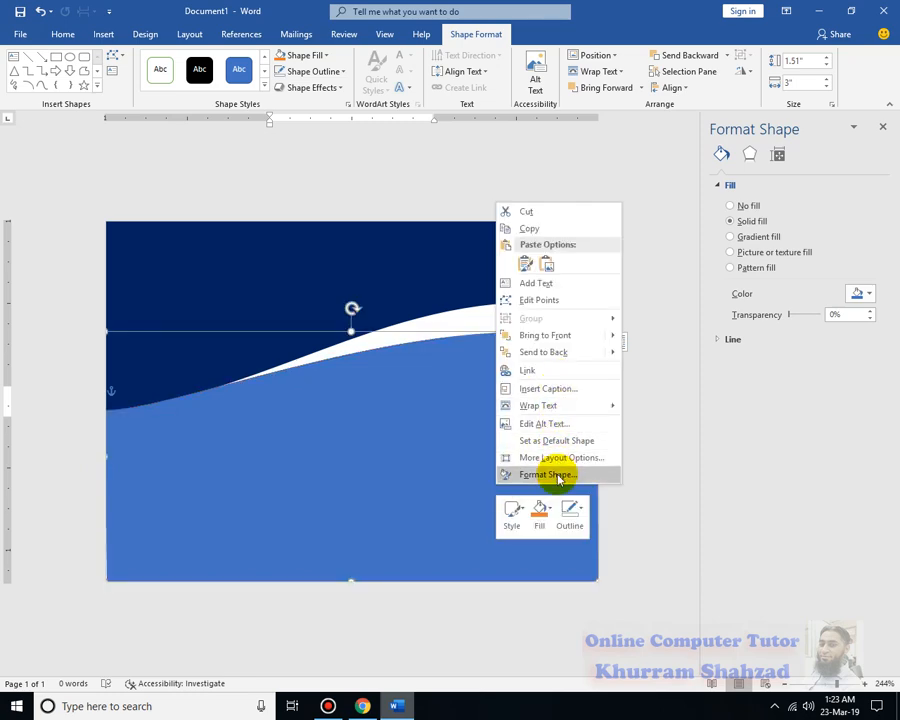
click(557, 477)
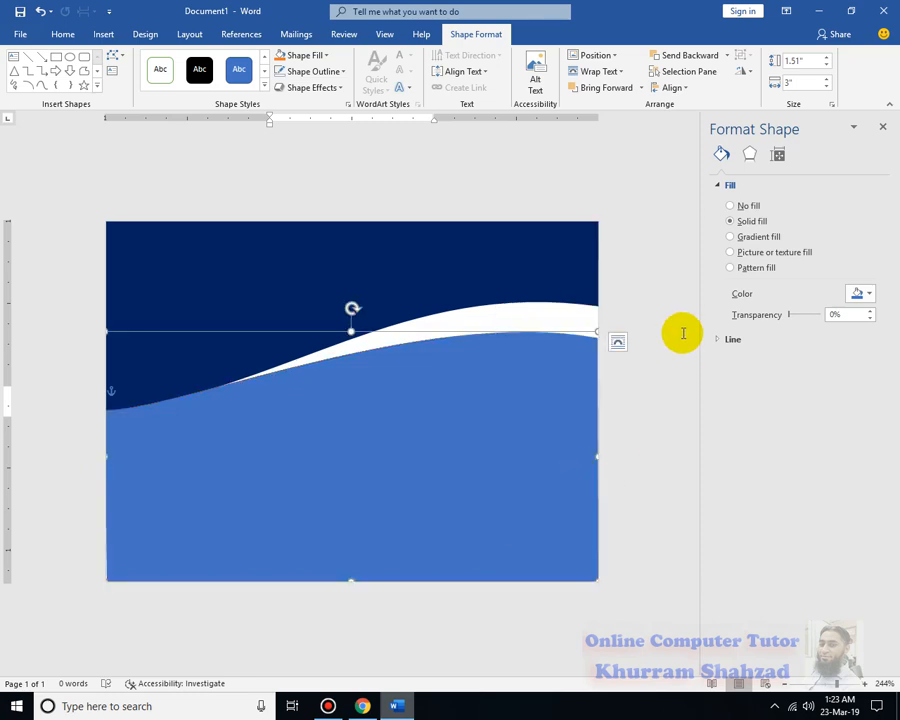
click(730, 238)
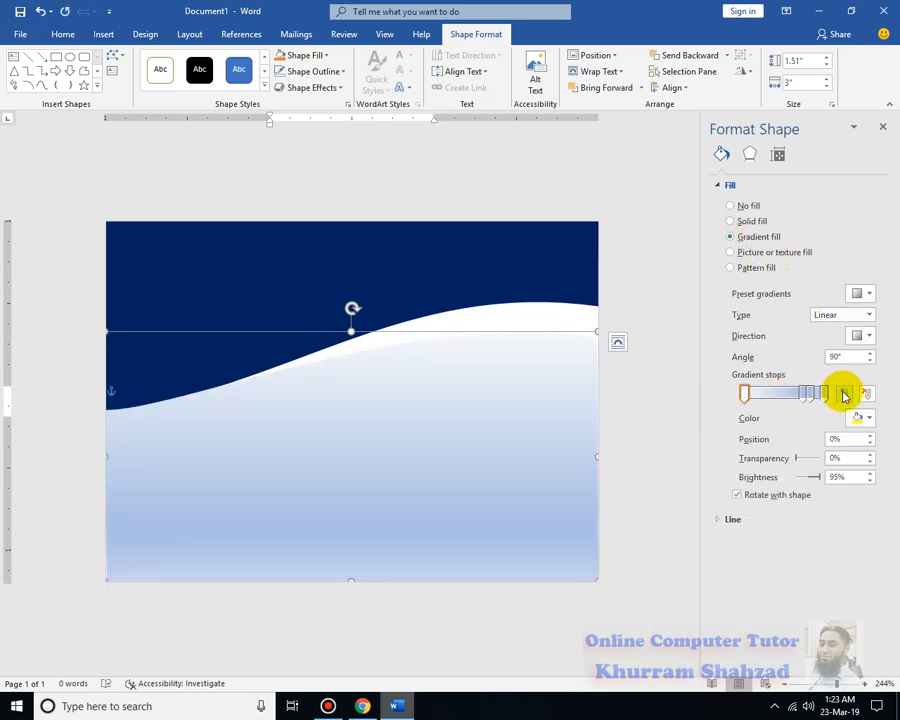
click(866, 293)
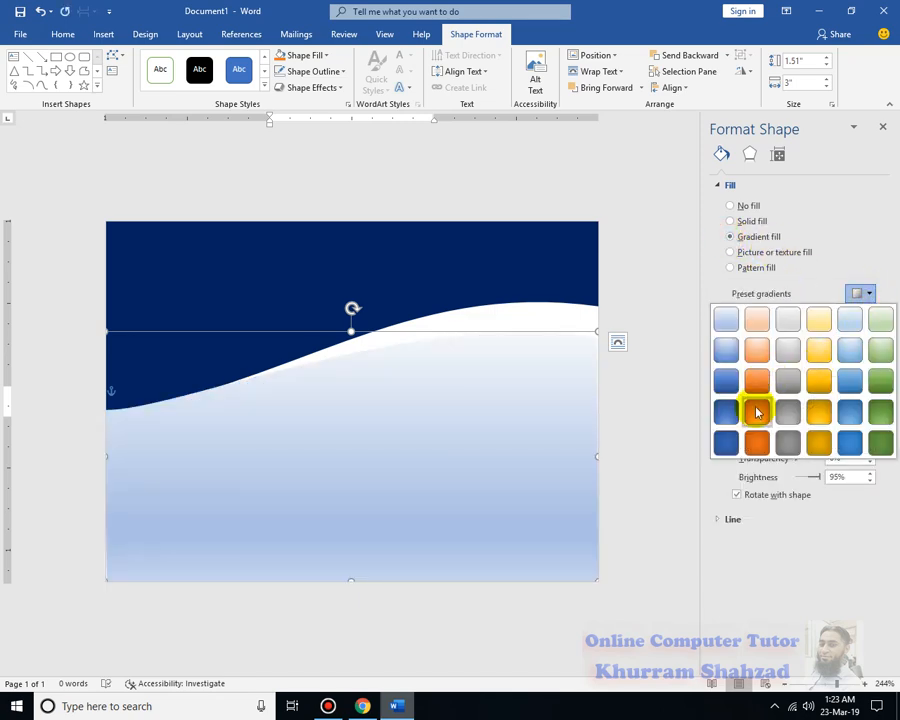
click(816, 412)
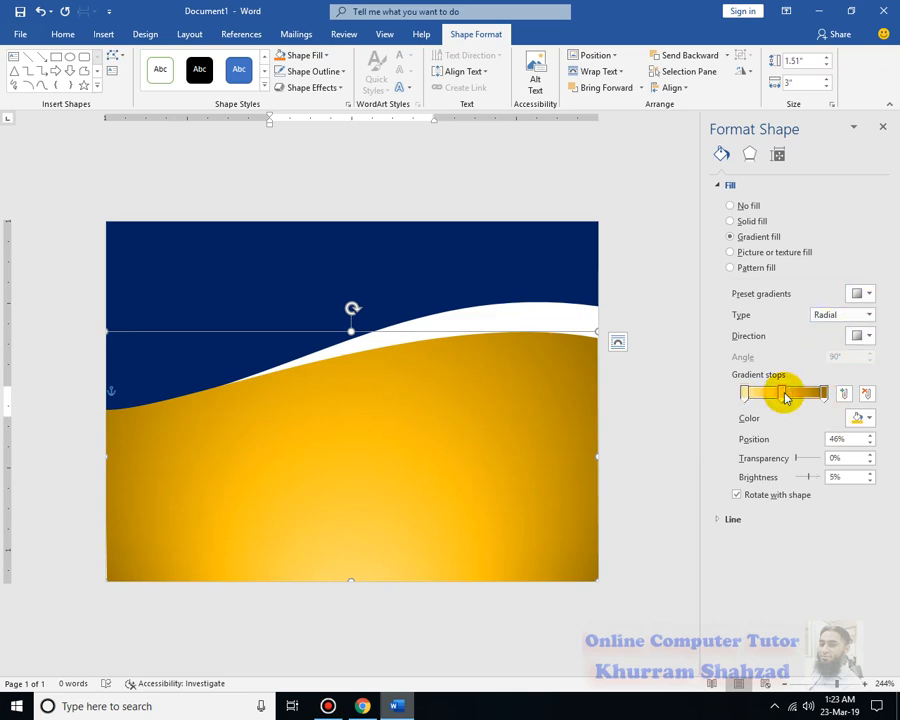
drag(790, 397, 792, 397)
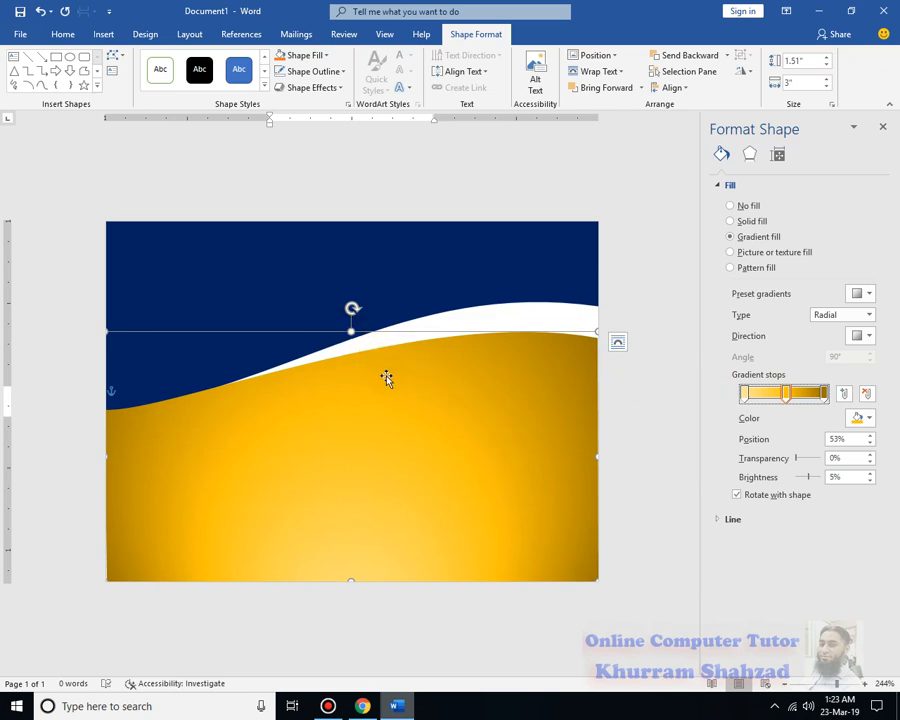
click(633, 324)
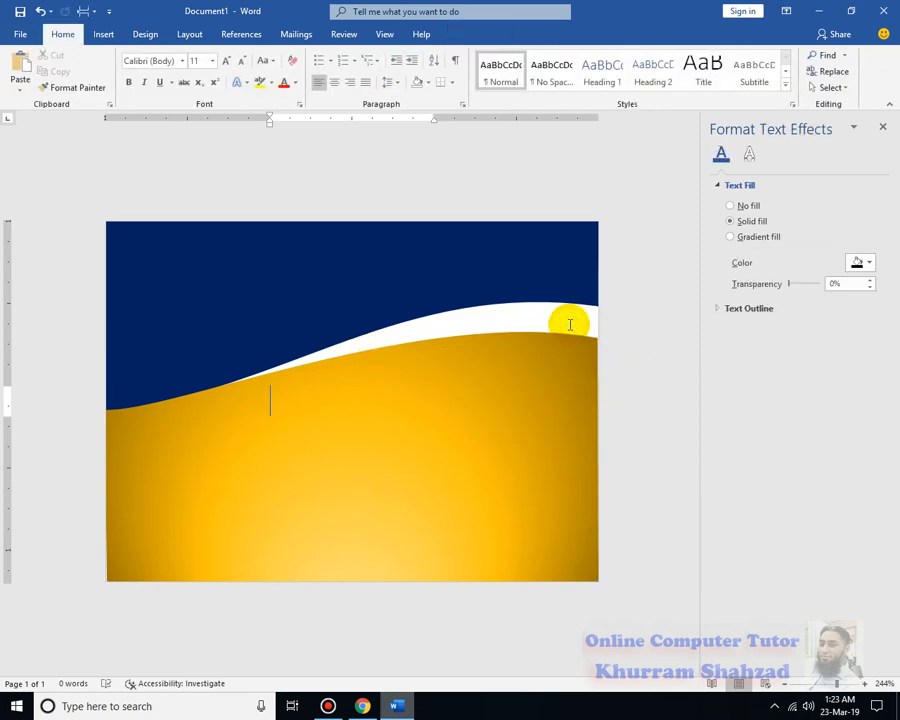
Set the page colour to standard Orange so it fills the strip between the two waves
click(147, 36)
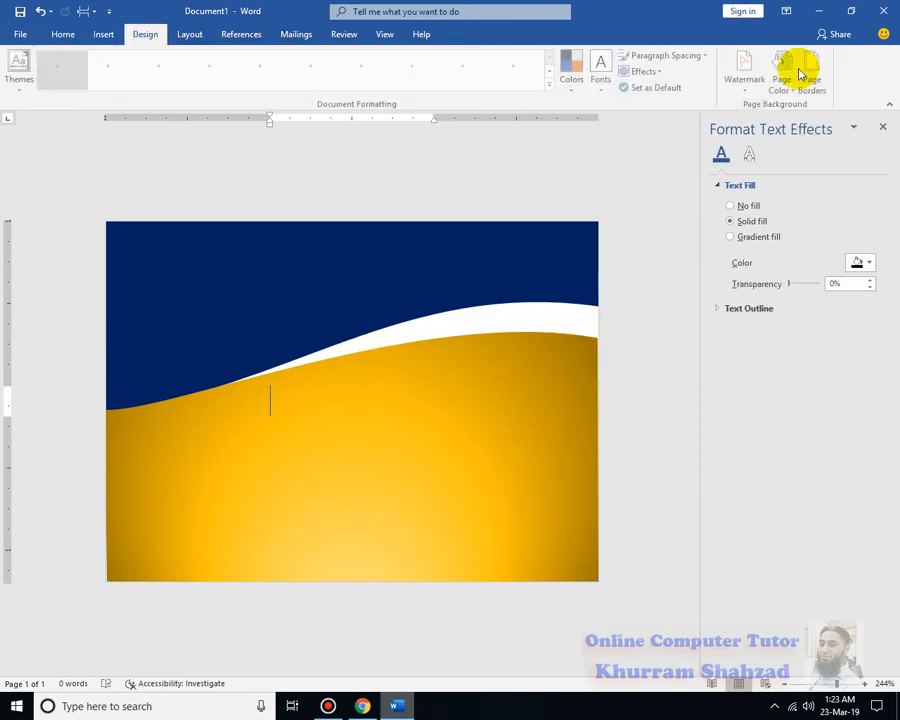
click(795, 95)
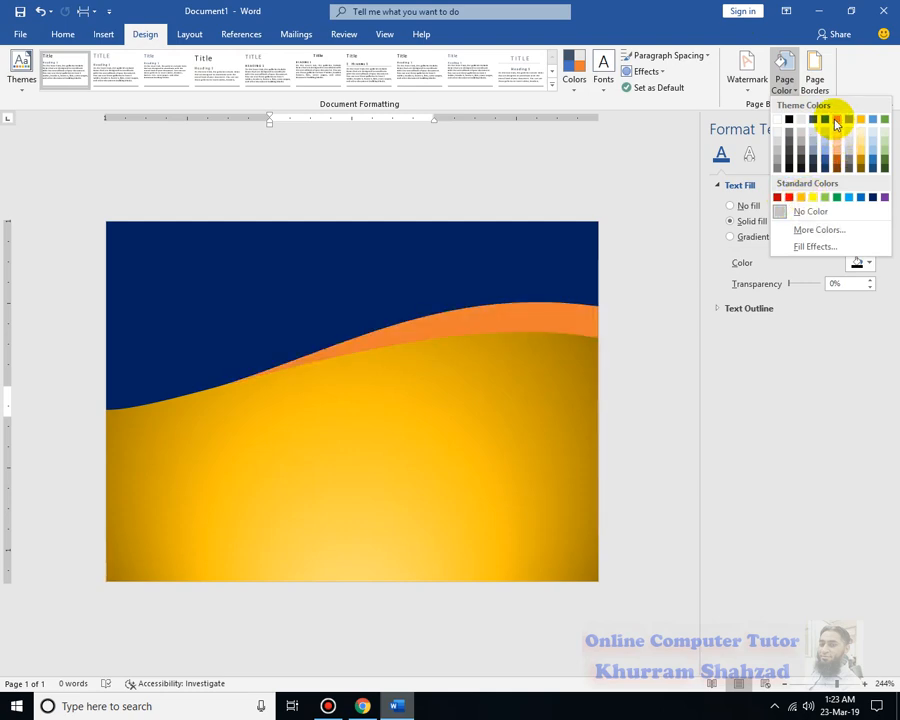
click(804, 199)
Nudge the gold gradient shape against the page's right edge and lower its upper edge slightly
click(594, 368)
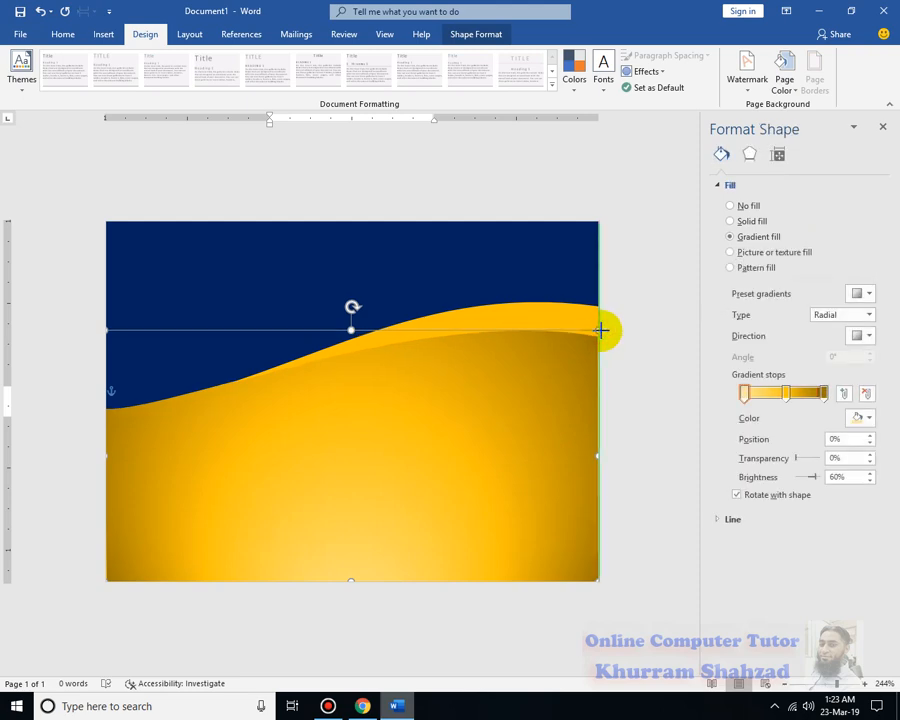
click(657, 387)
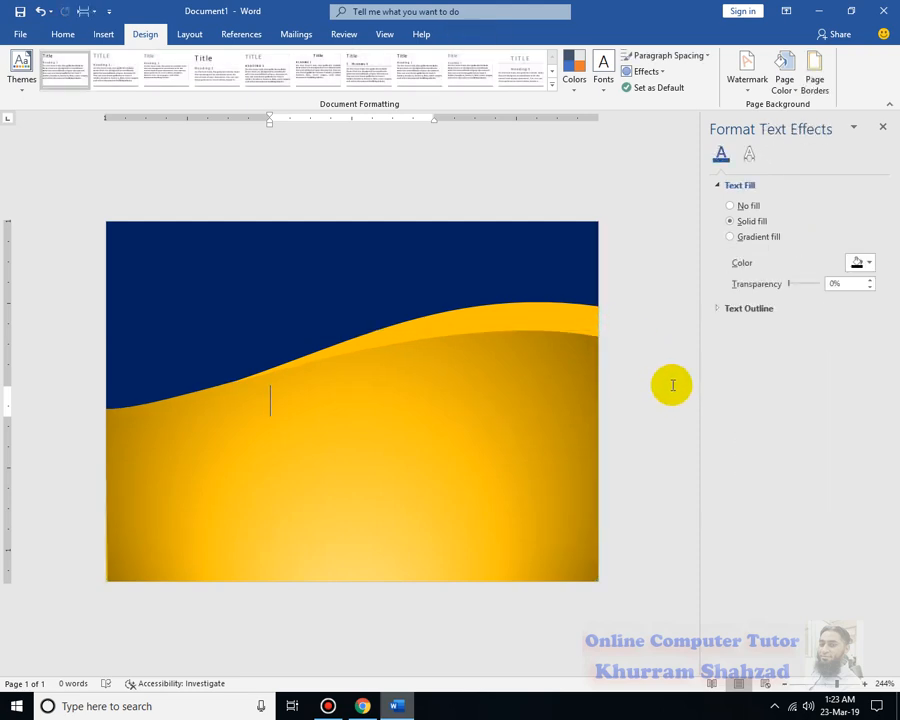
click(463, 407)
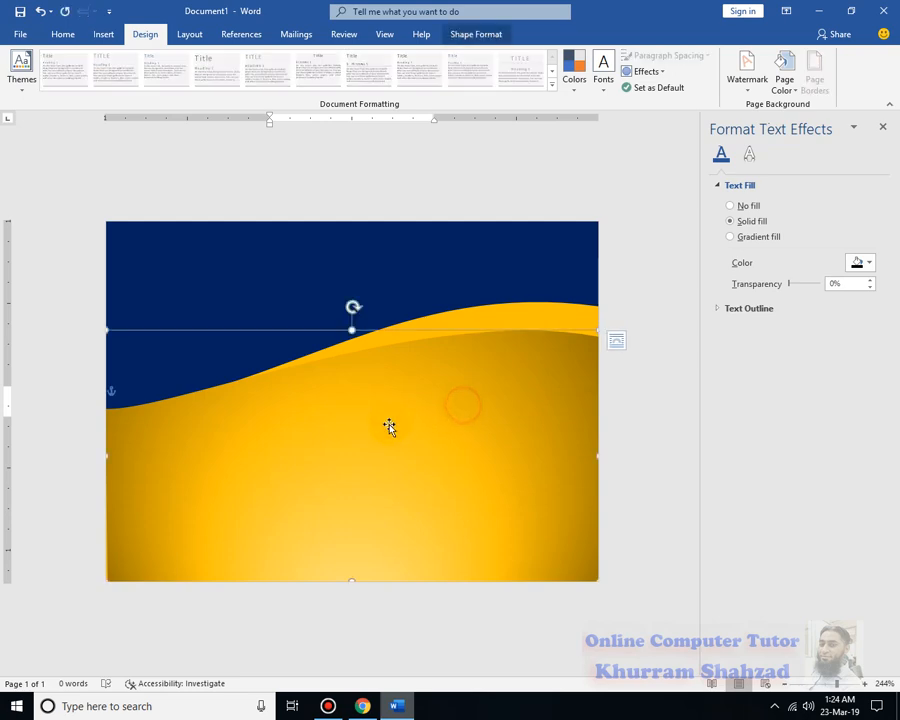
mouse_move(352, 330)
mouse_down()
mouse_move(351, 346)
mouse_move(357, 331)
mouse_up()
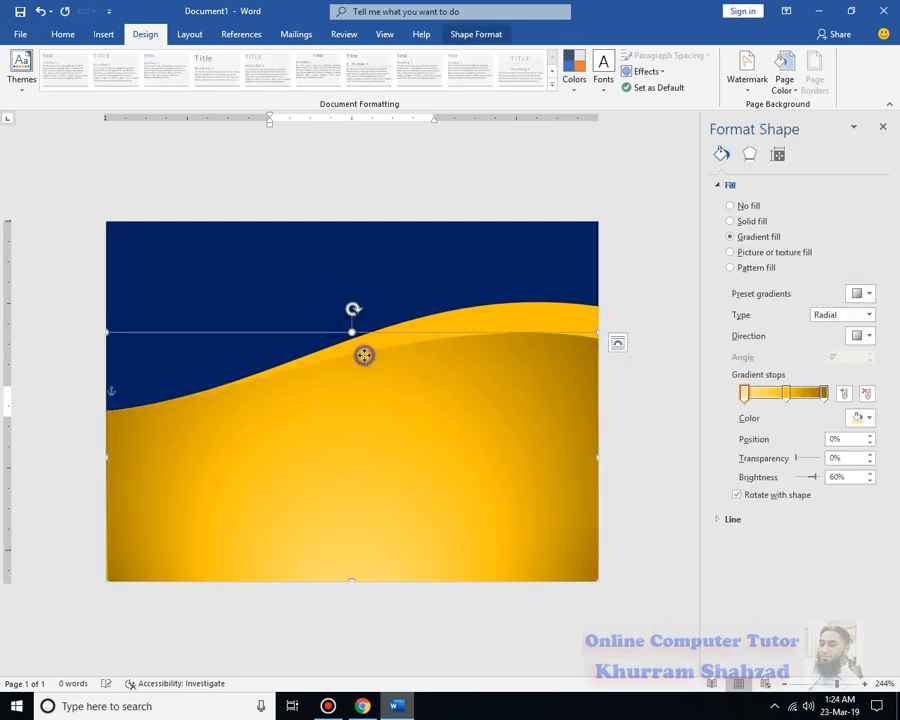
Edit the gold gradient shape's points, flattening the right part of its upper curve, and close the formatting pane
right_click(364, 355)
click(406, 452)
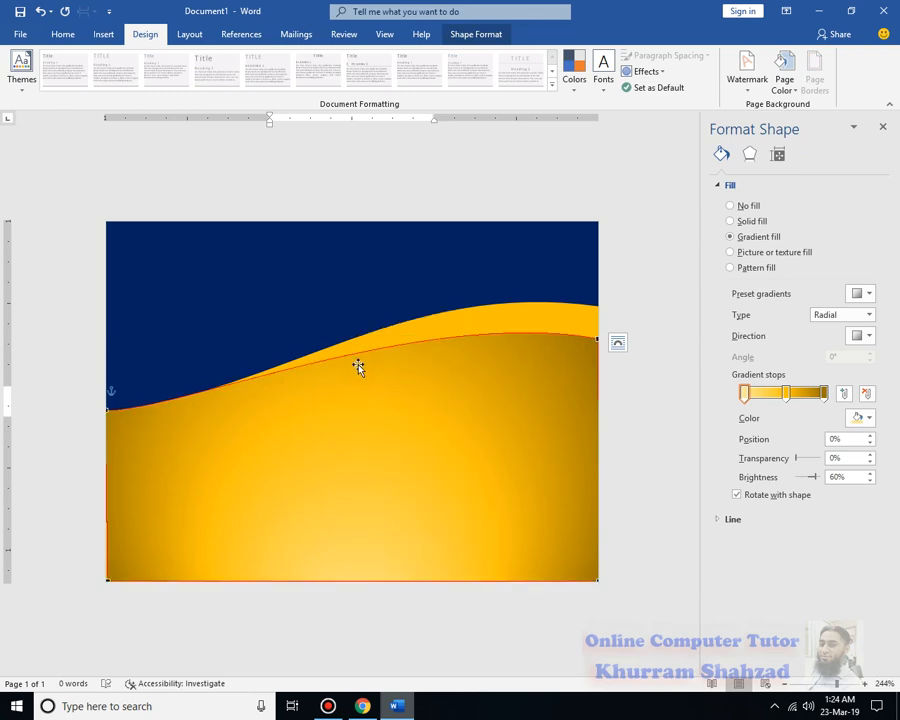
drag(357, 352, 359, 364)
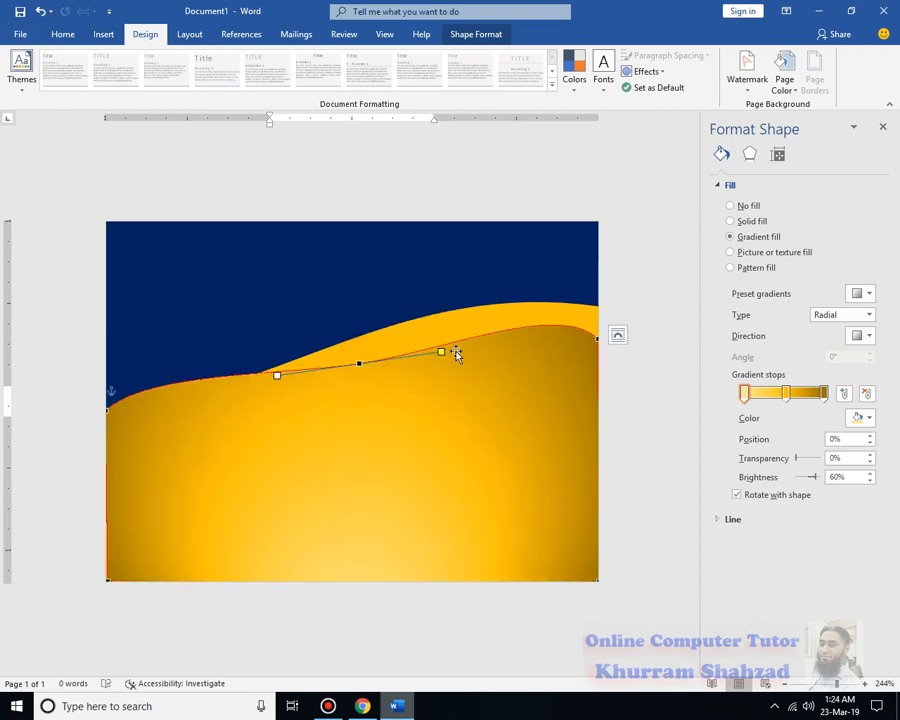
key(Delete)
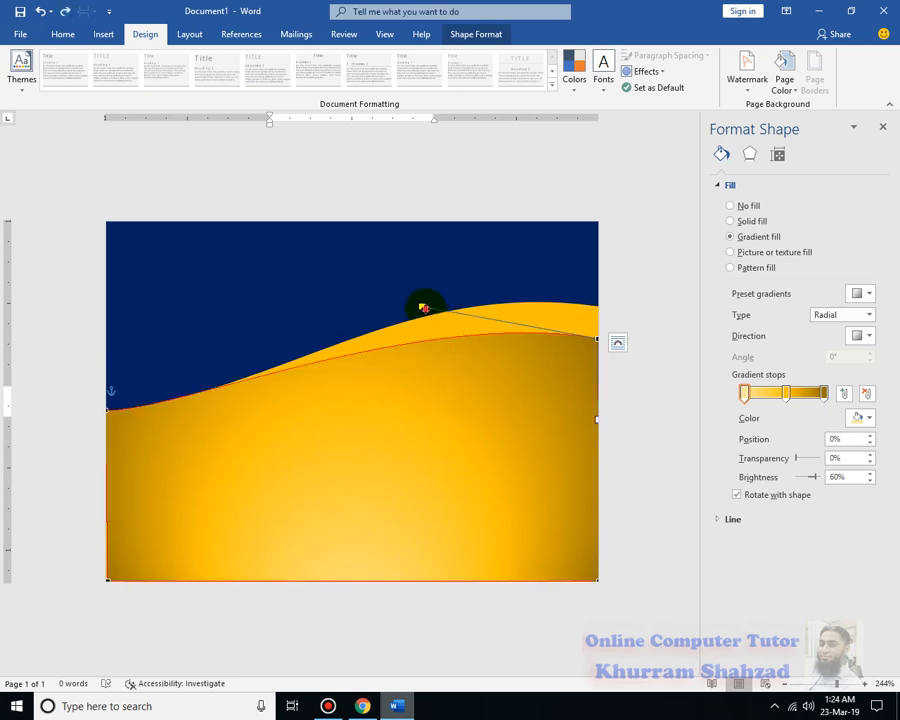
drag(424, 307, 415, 323)
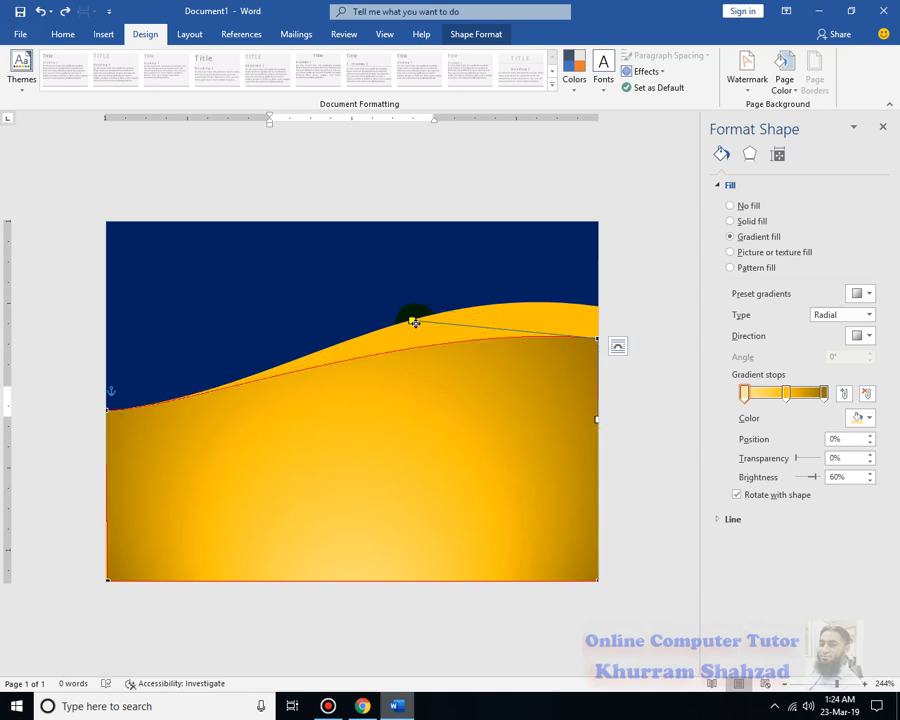
click(631, 303)
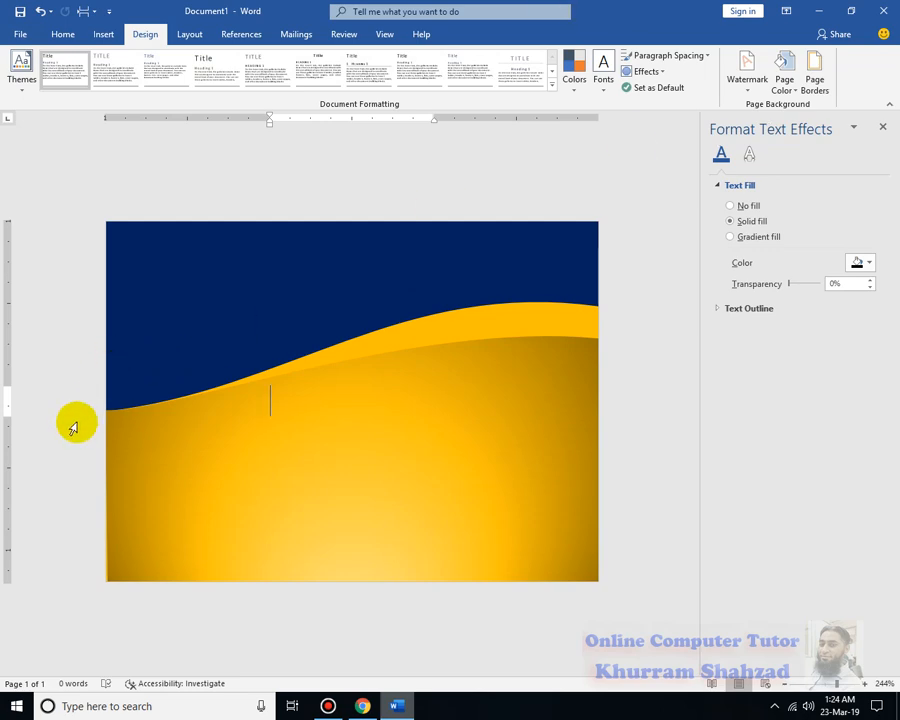
click(597, 181)
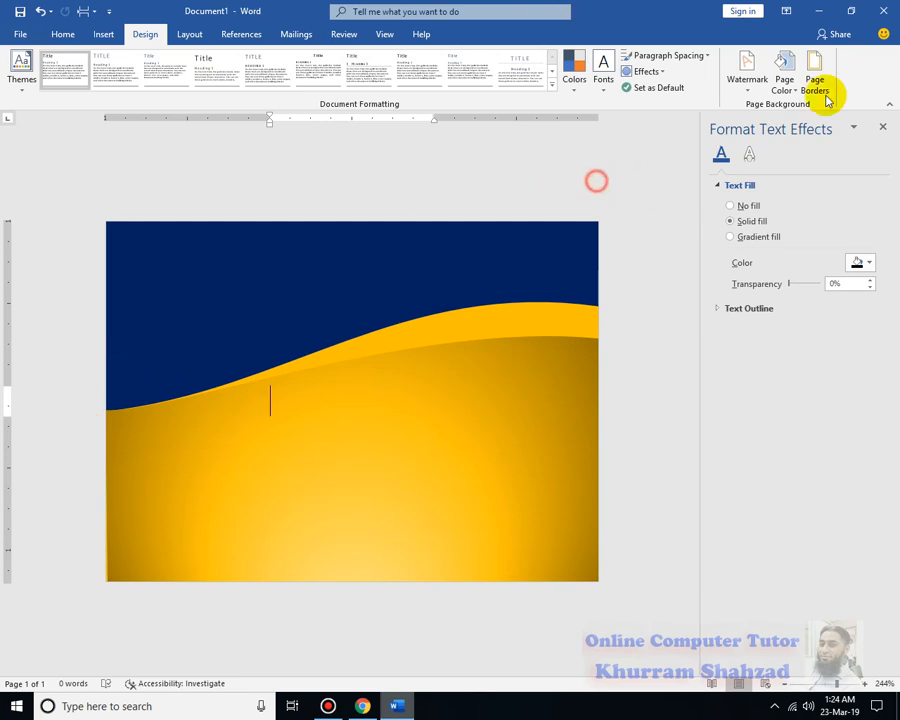
click(881, 127)
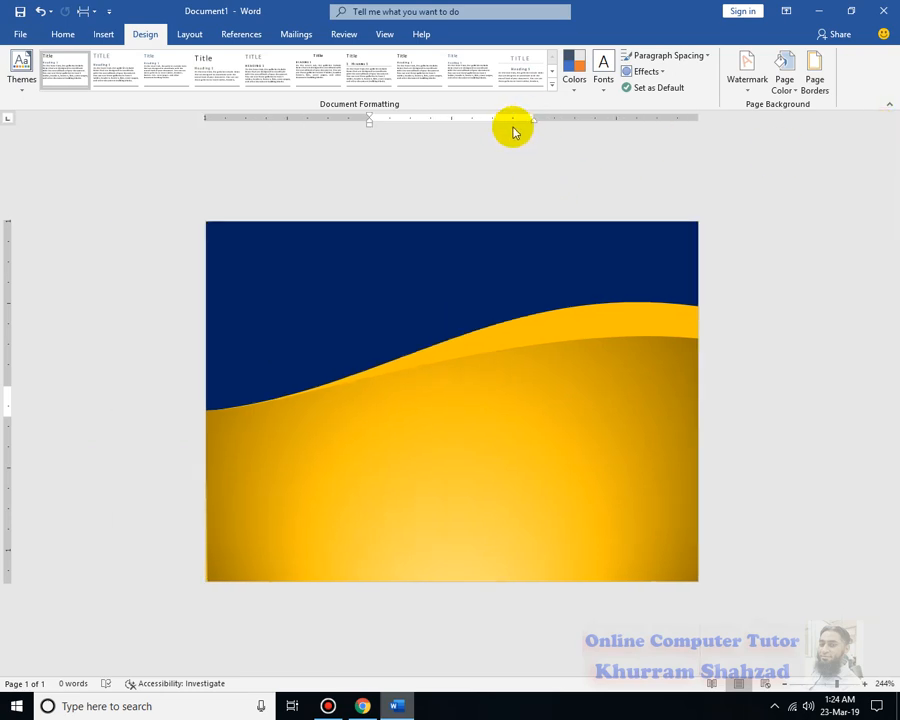
Insert black shadowed WordArt reading "ONLINE", resize its box to about 0.93 by 2.53 inches and centre it across the card
click(104, 34)
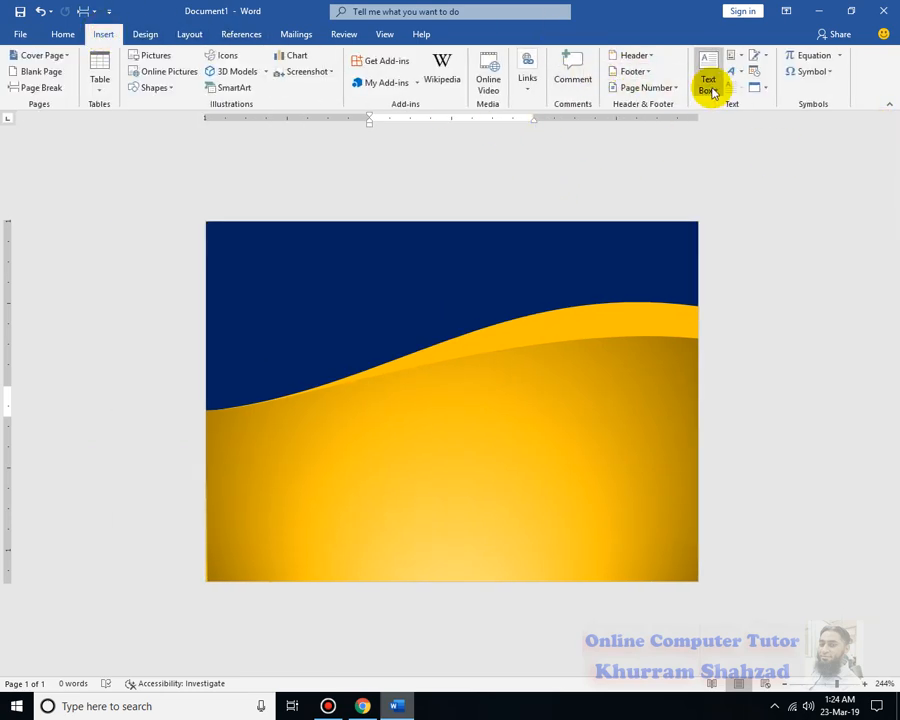
click(736, 70)
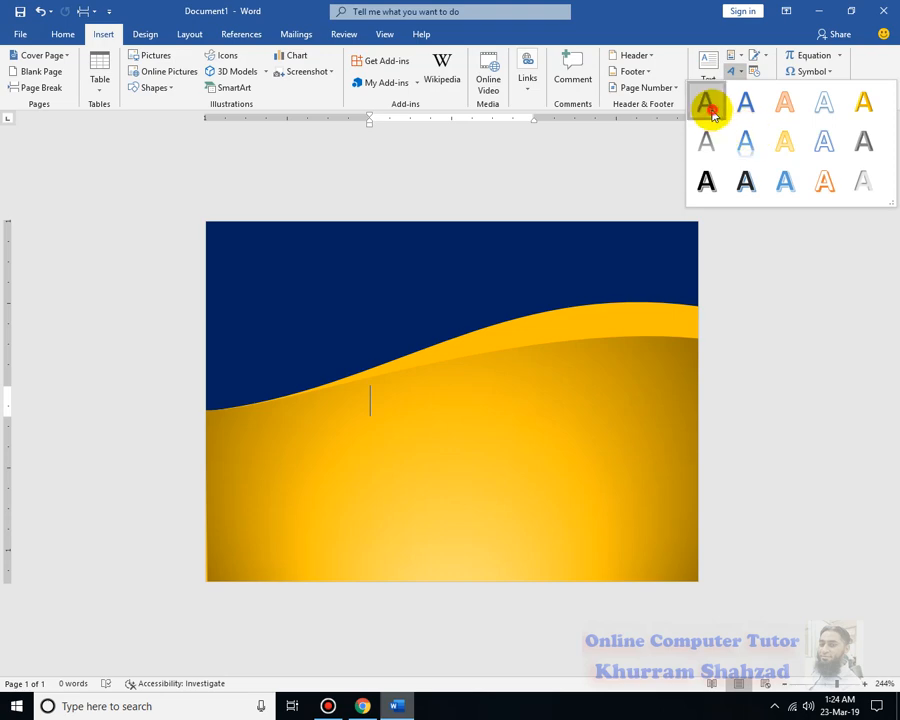
click(707, 102)
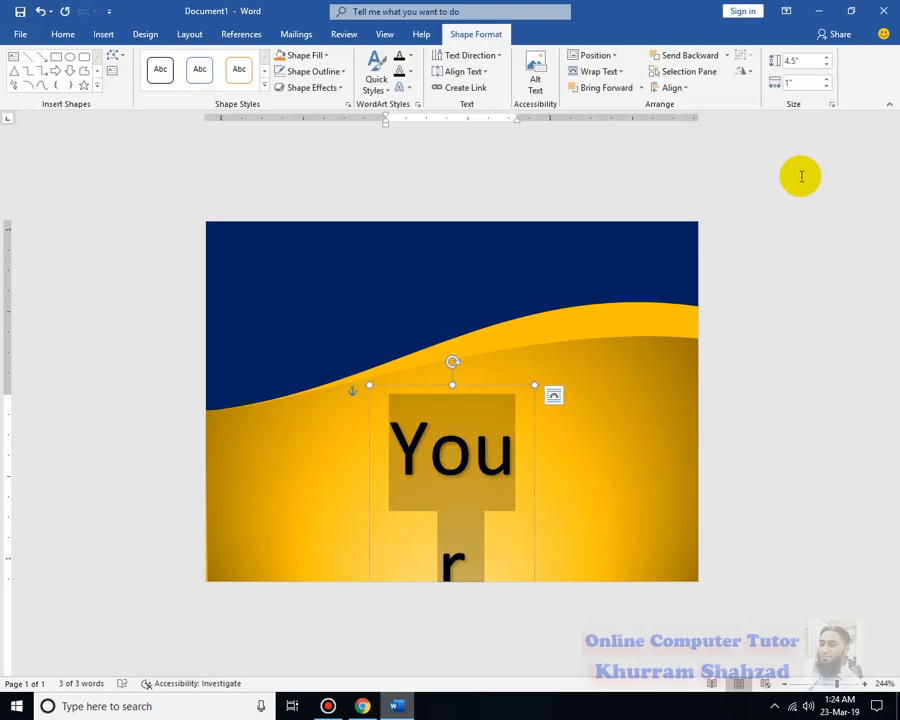
text(ONLIN)
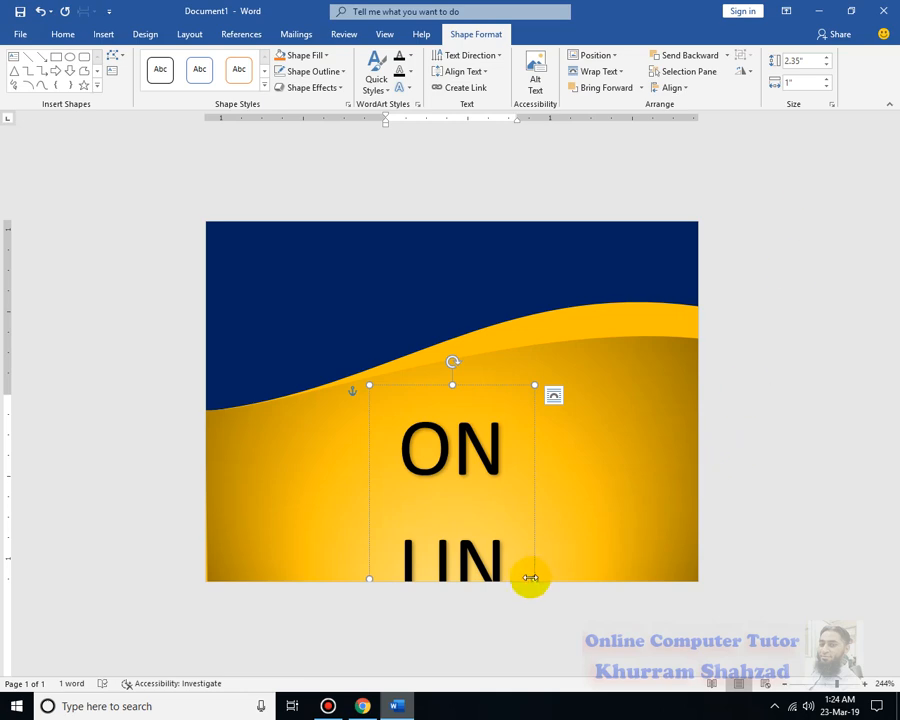
drag(533, 578, 784, 538)
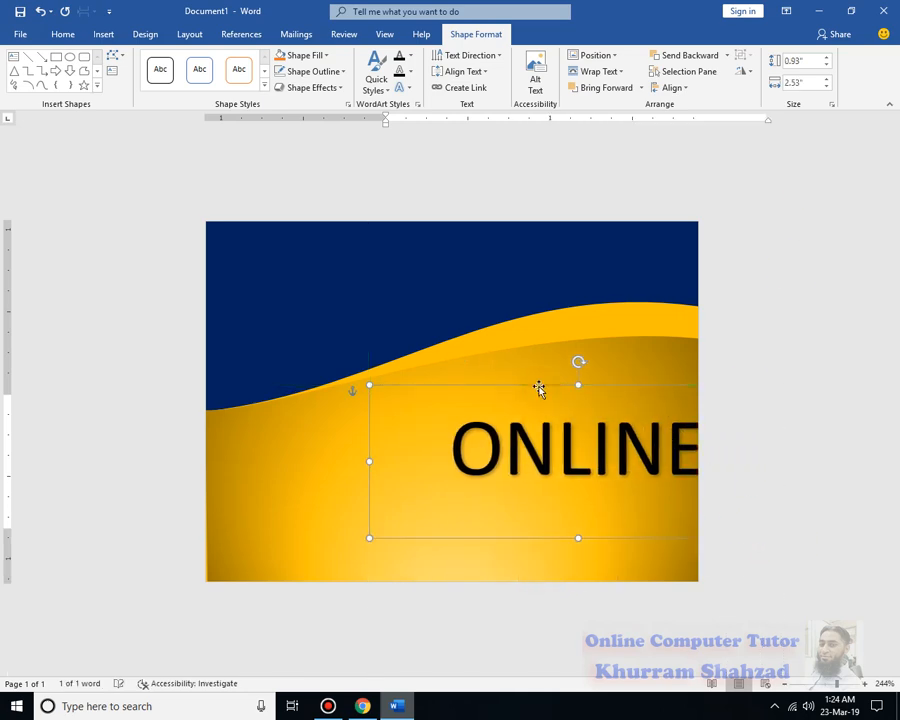
drag(538, 385, 406, 308)
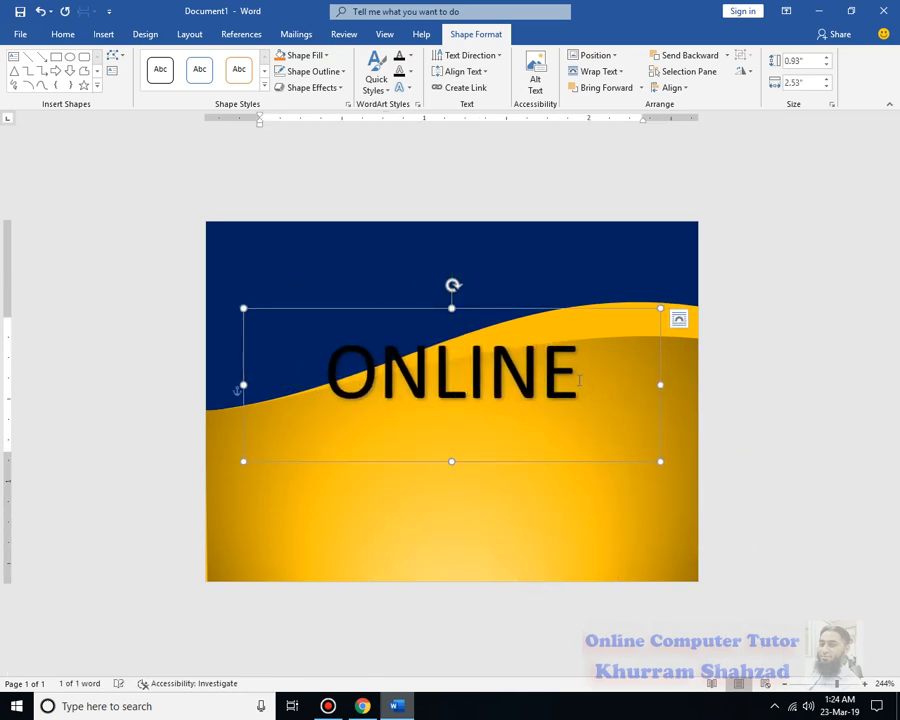
Complete the WordArt title as "ONLINE COMPUTER TUTOR"
text(E COMPU)
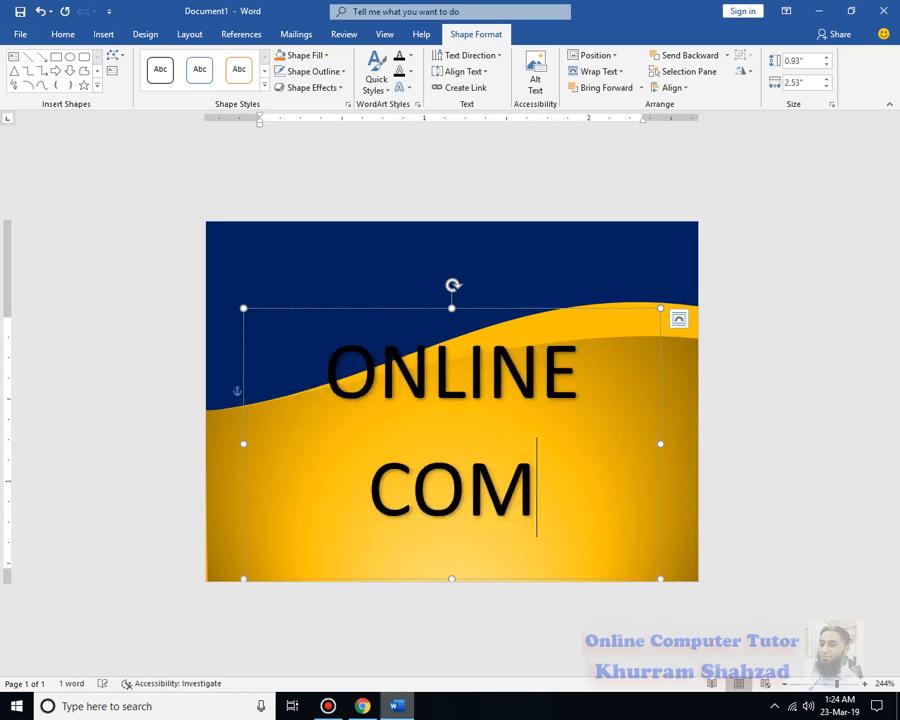
text(TER TUT)
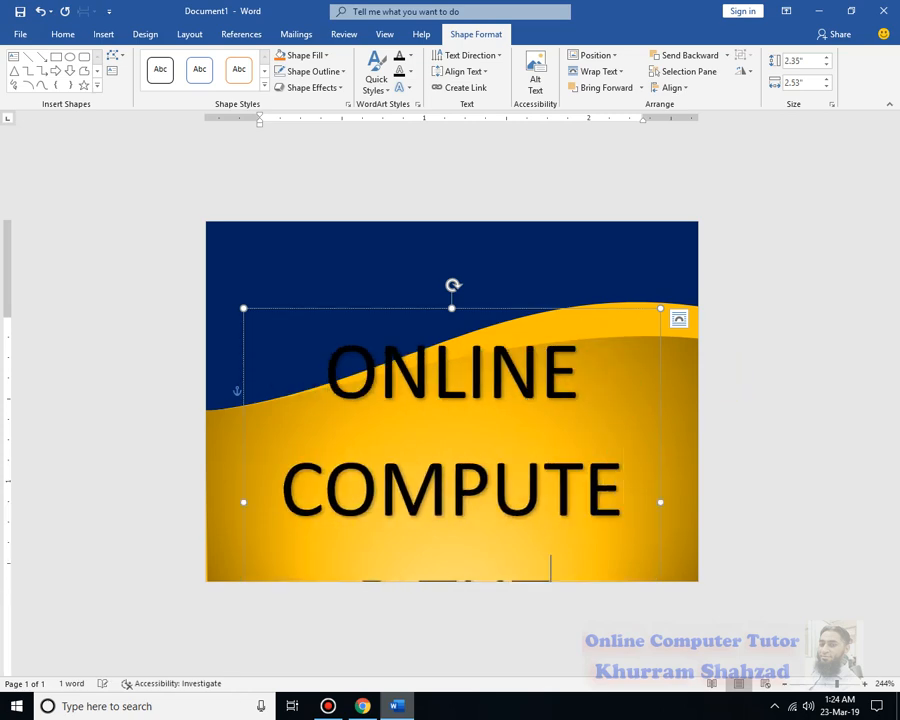
text(OR)
Reduce the font size of the whole WordArt title to 12
key(ctrl+a)
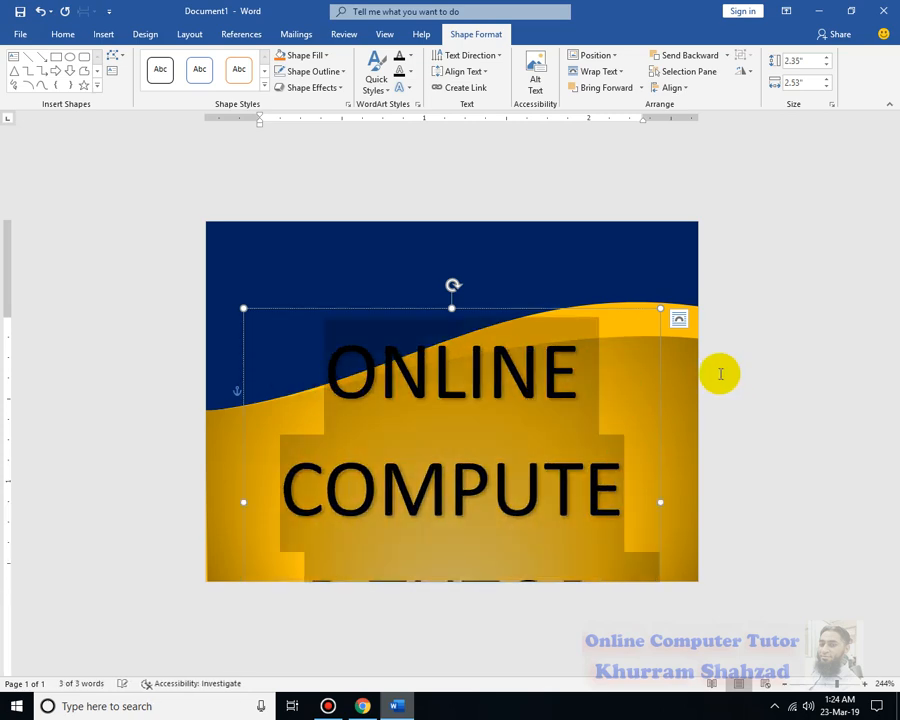
click(64, 33)
click(239, 63)
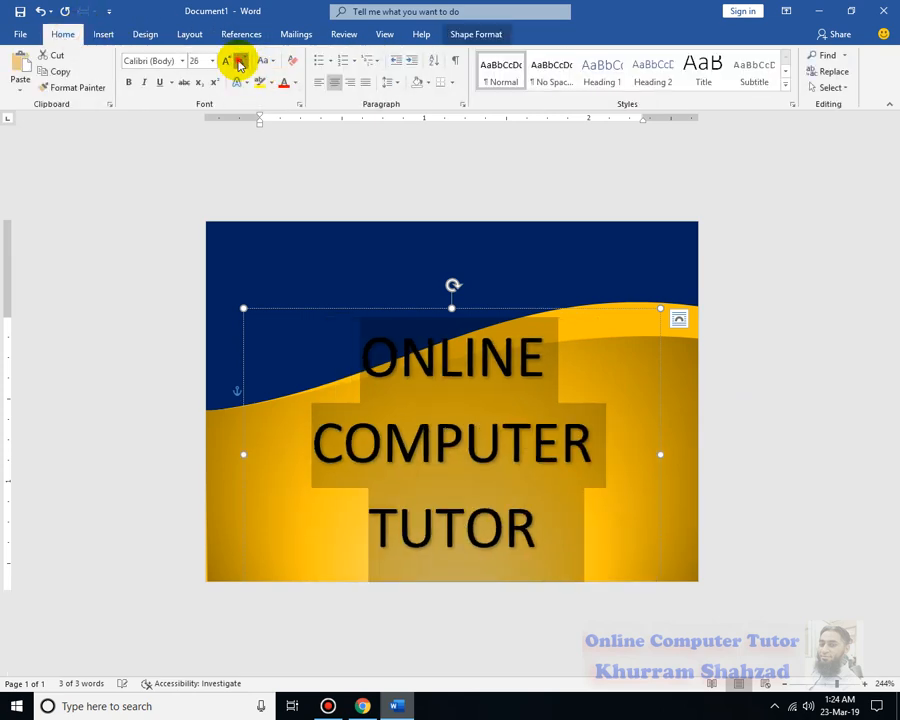
click(239, 63)
click(239, 63)
click(239, 63)
click(239, 63)
click(239, 63)
click(239, 63)
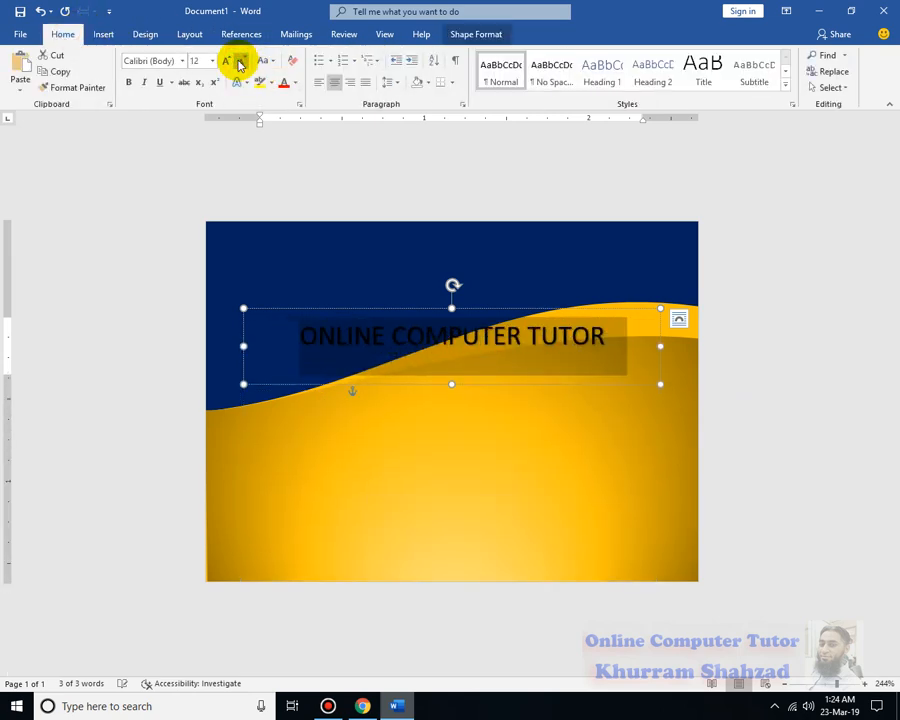
Make the WordArt title bold and set its font to Arial Black
click(129, 81)
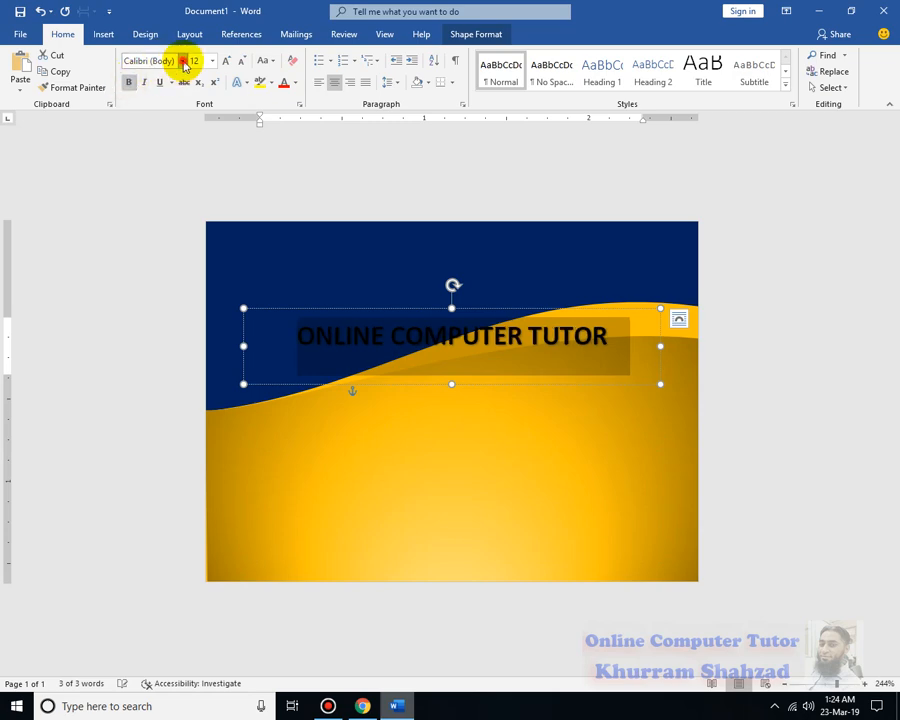
click(183, 62)
click(146, 144)
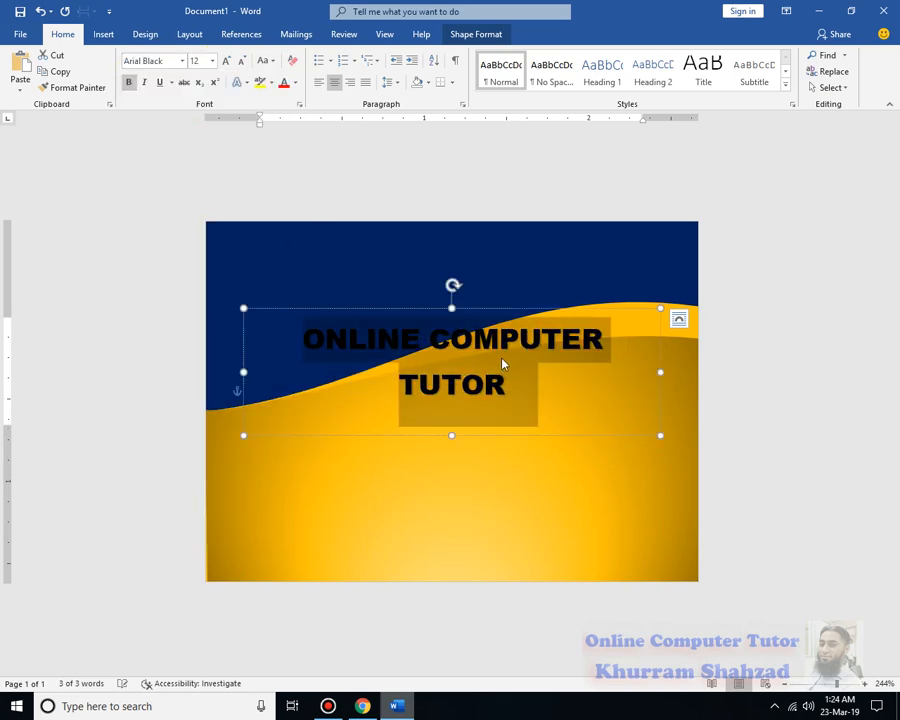
Format the WordArt title in white at font size 11 and move its box up onto the dark blue area
click(241, 66)
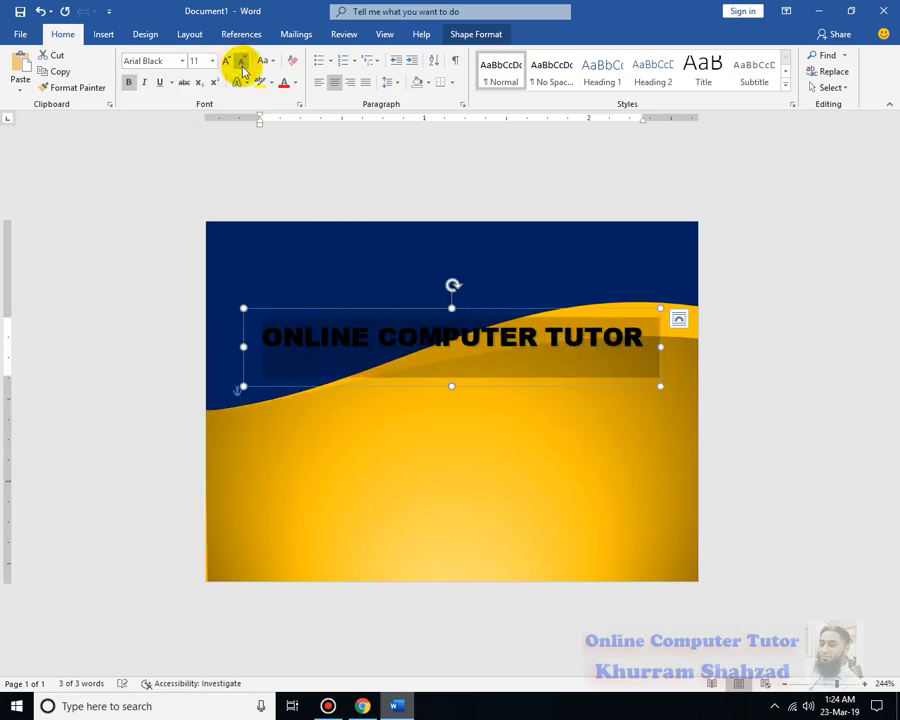
drag(556, 313, 611, 237)
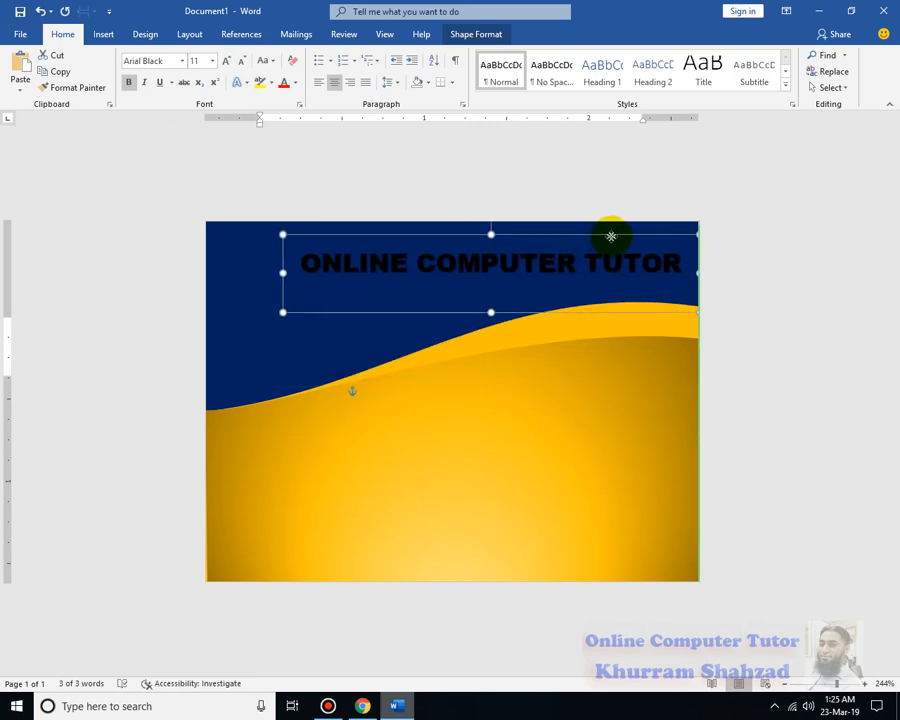
click(295, 82)
click(287, 135)
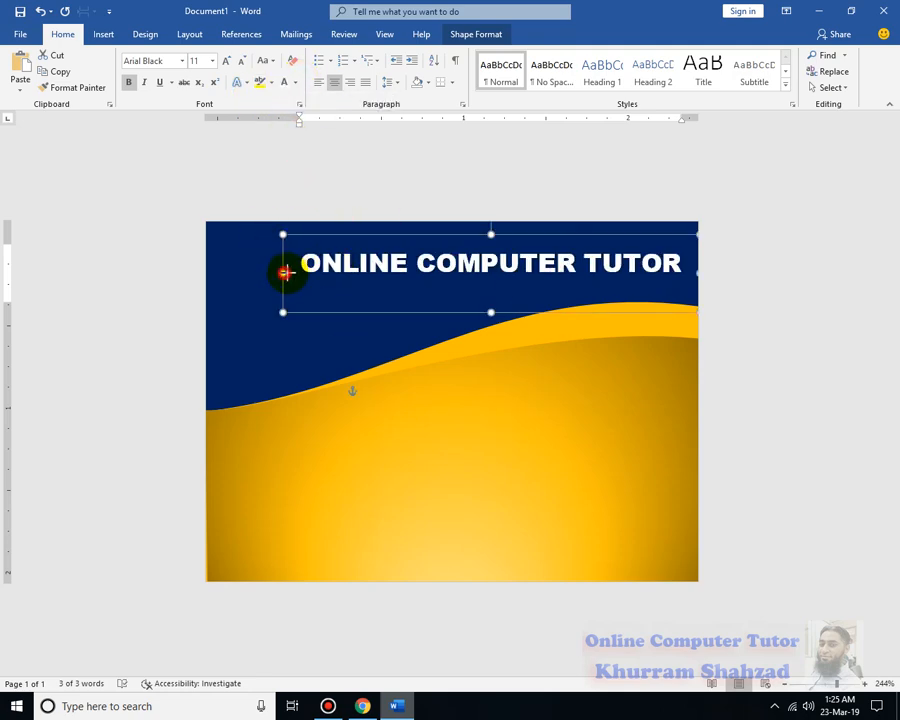
Narrow the title box to about 2.31 inches so the text wraps onto two lines, and move it into the card's upper-right corner
drag(285, 272, 318, 271)
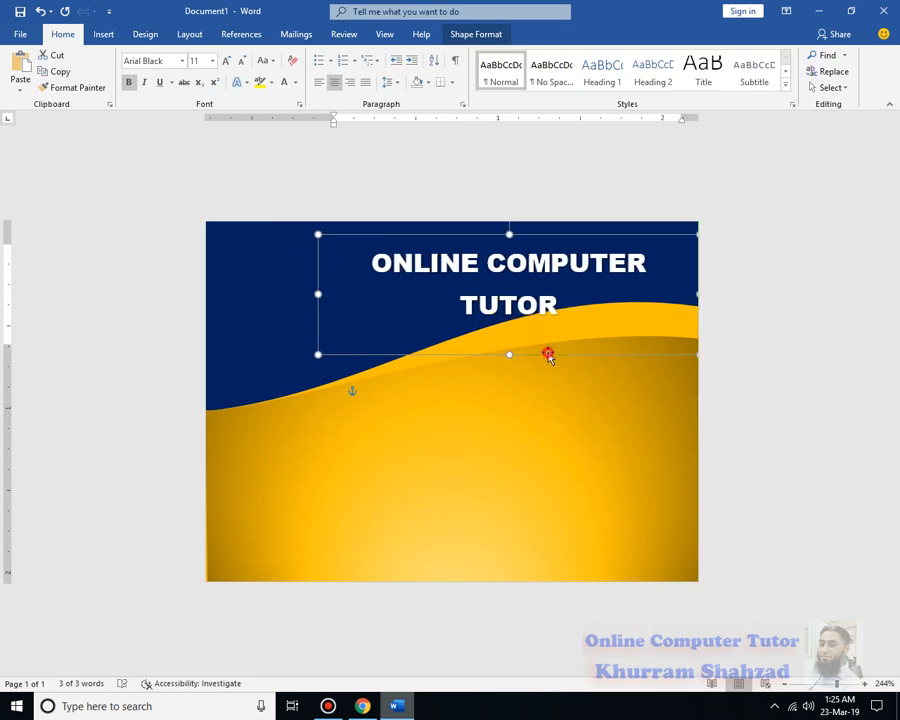
drag(548, 355, 583, 333)
click(775, 343)
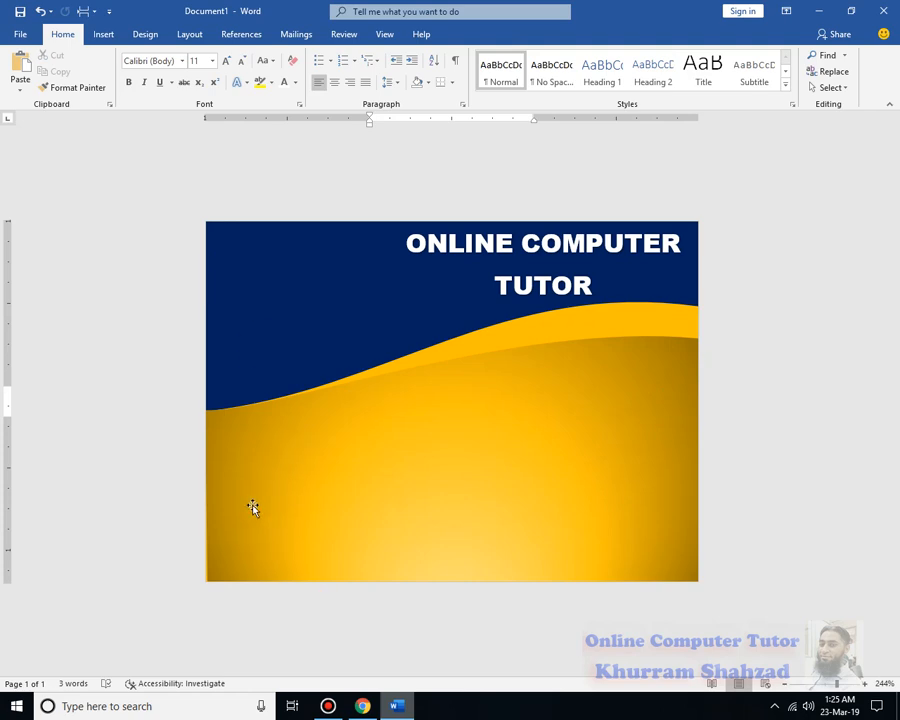
Insert a portrait photo from the Images folder on the E: drive
click(104, 36)
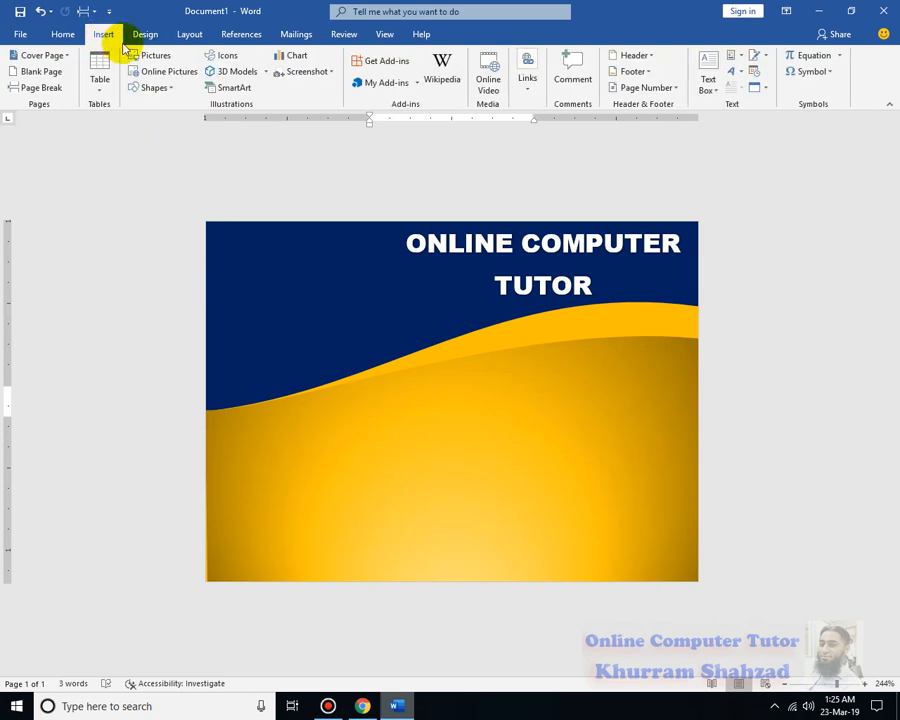
click(134, 61)
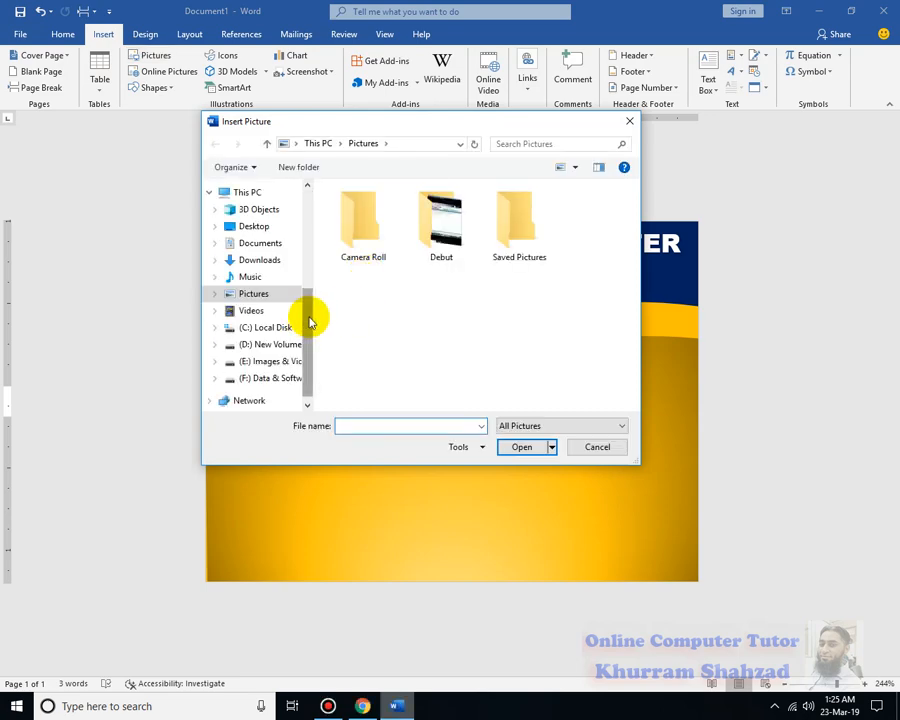
click(270, 361)
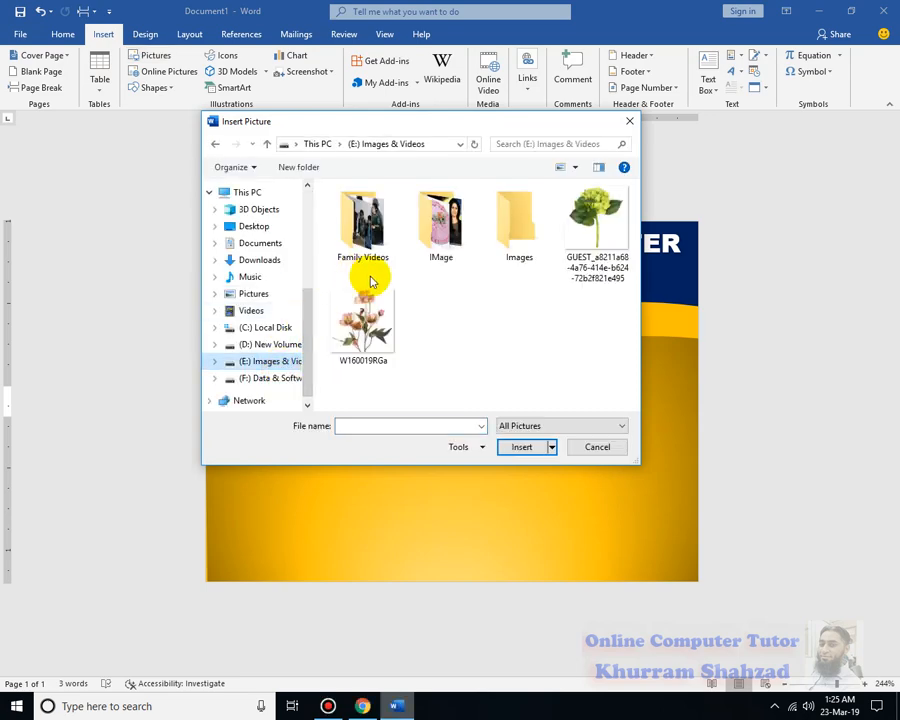
double_click(358, 232)
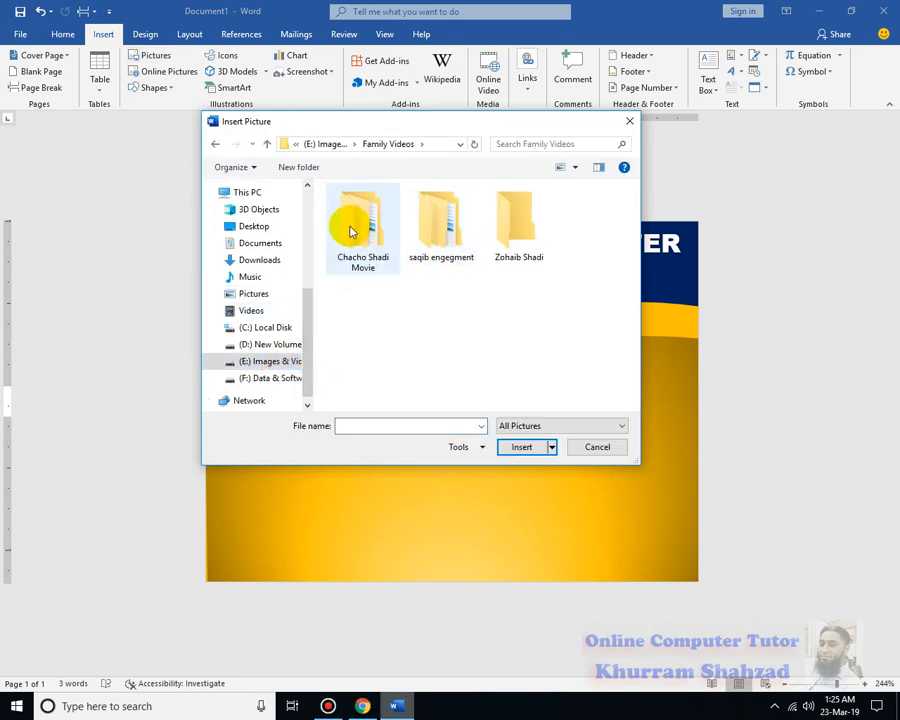
click(213, 144)
click(507, 222)
double_click(507, 222)
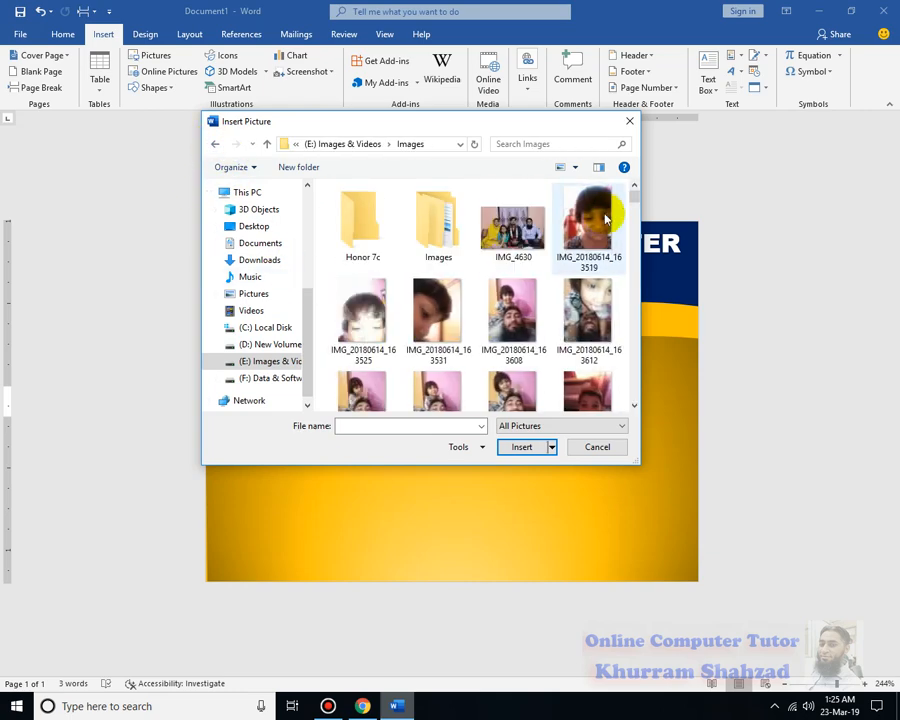
drag(634, 199, 643, 276)
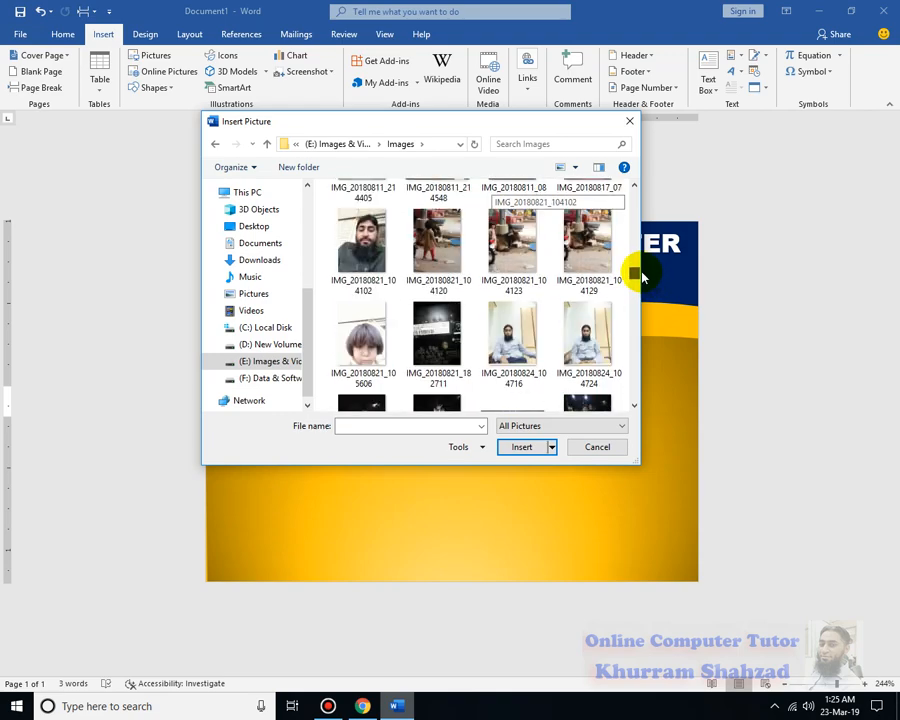
key(Escape)
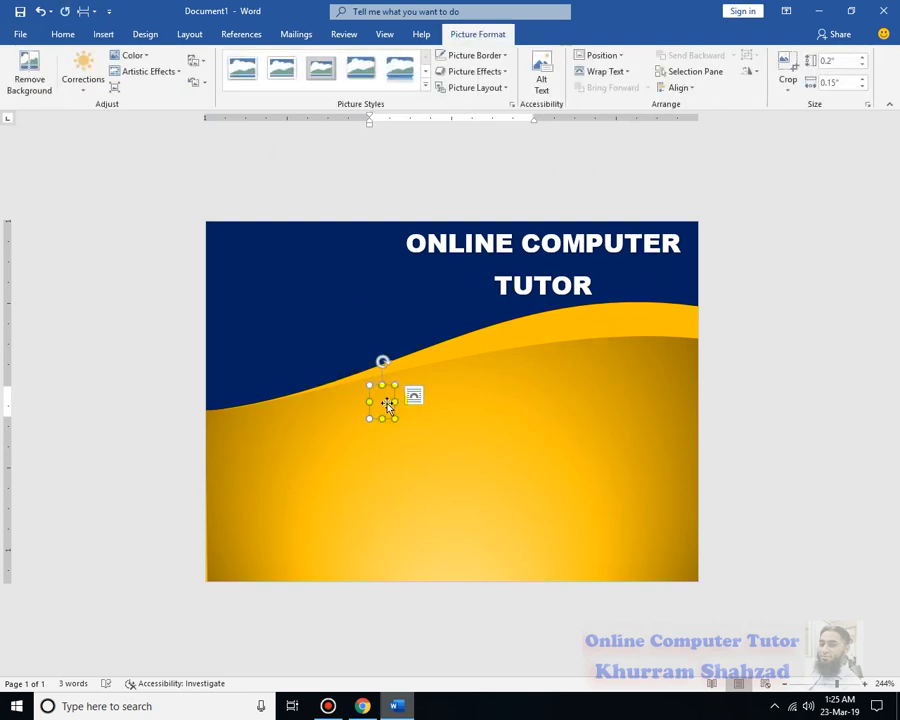
Try to place the inserted photo in the card's upper-right corner, and delete it
right_click(394, 397)
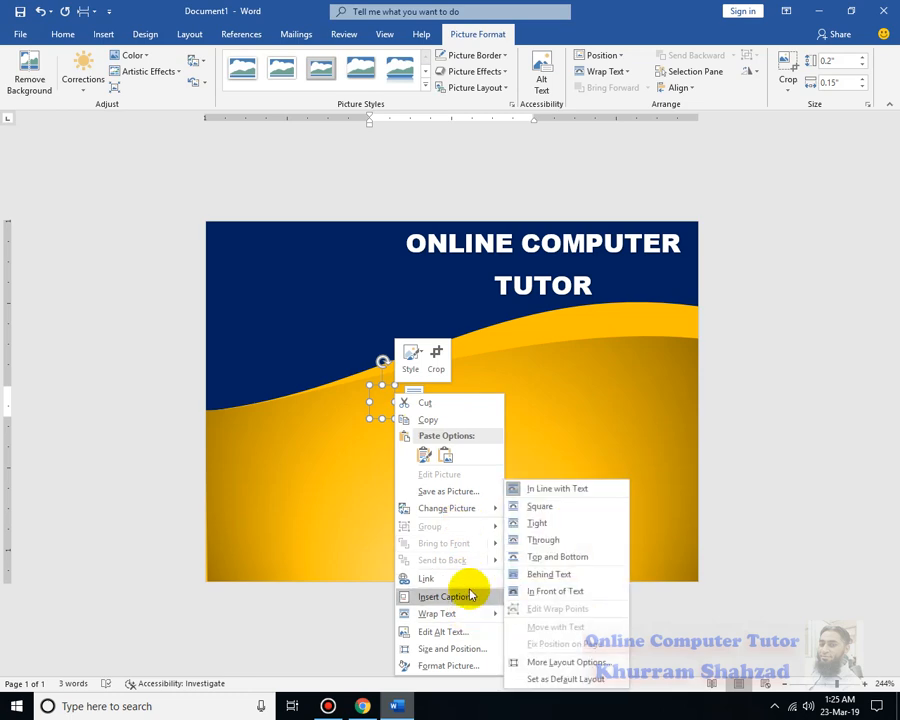
click(779, 369)
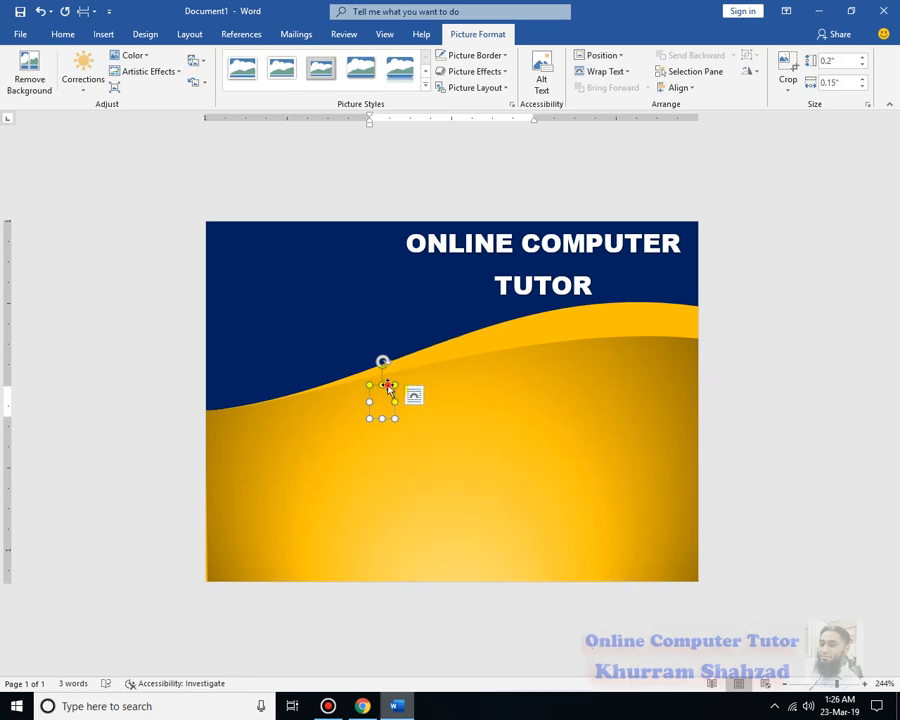
drag(388, 386, 493, 362)
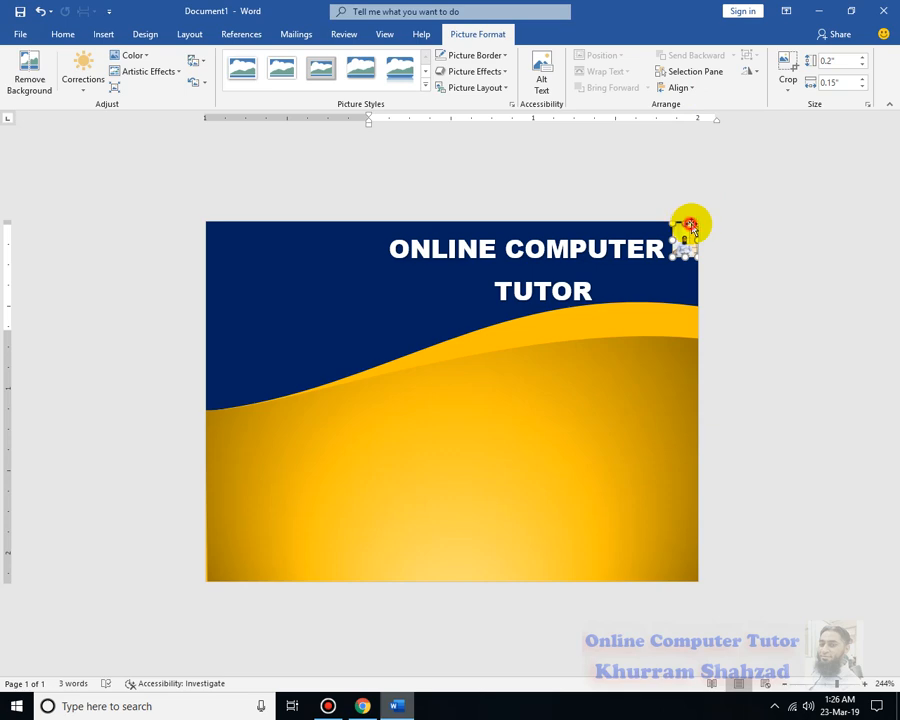
right_click(693, 228)
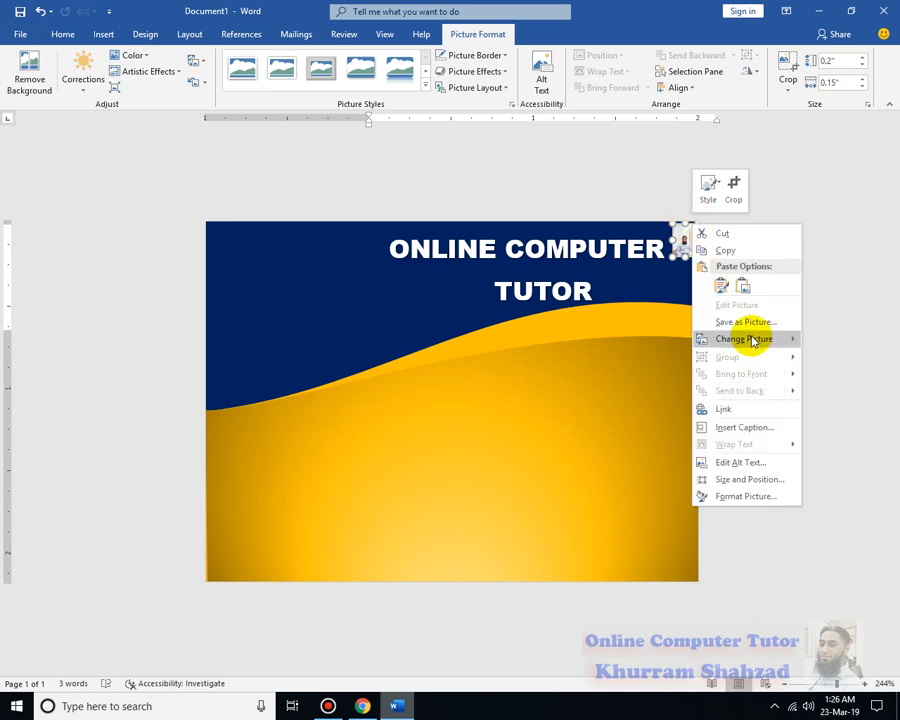
mouse_move(755, 342)
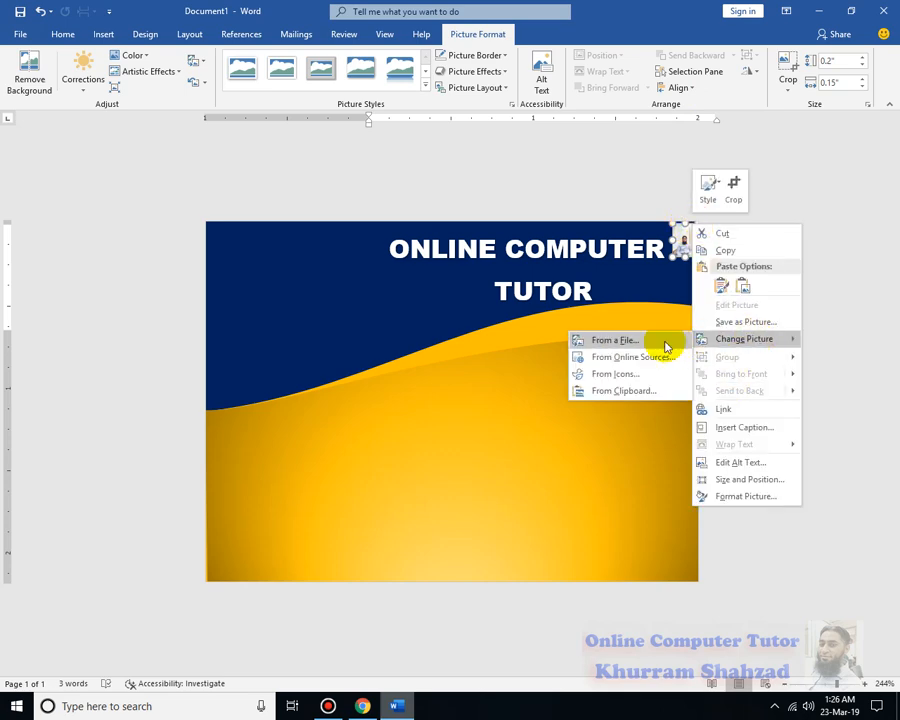
click(793, 205)
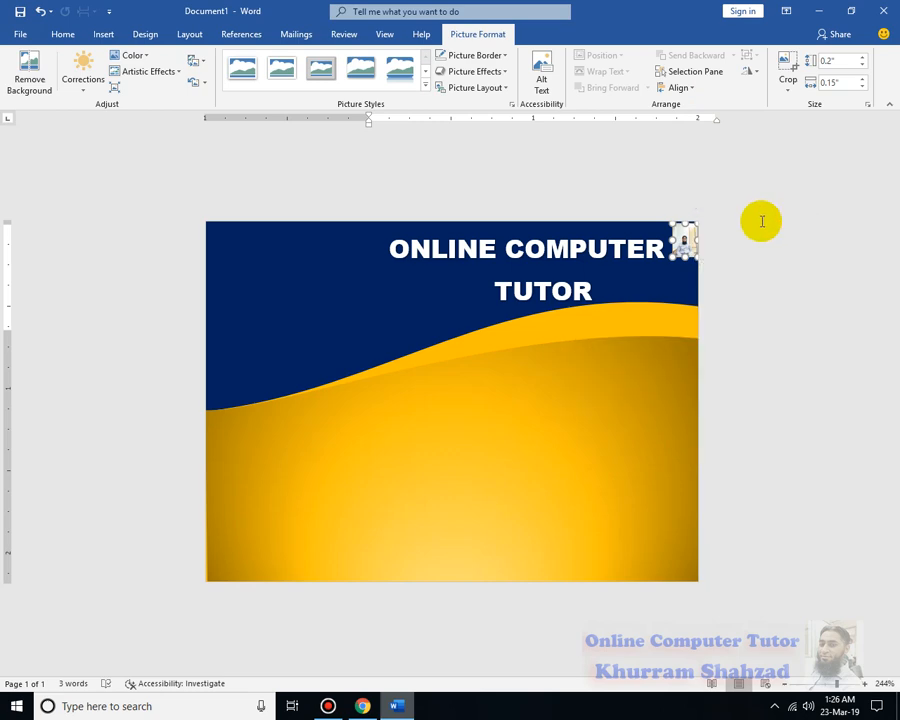
key(Delete)
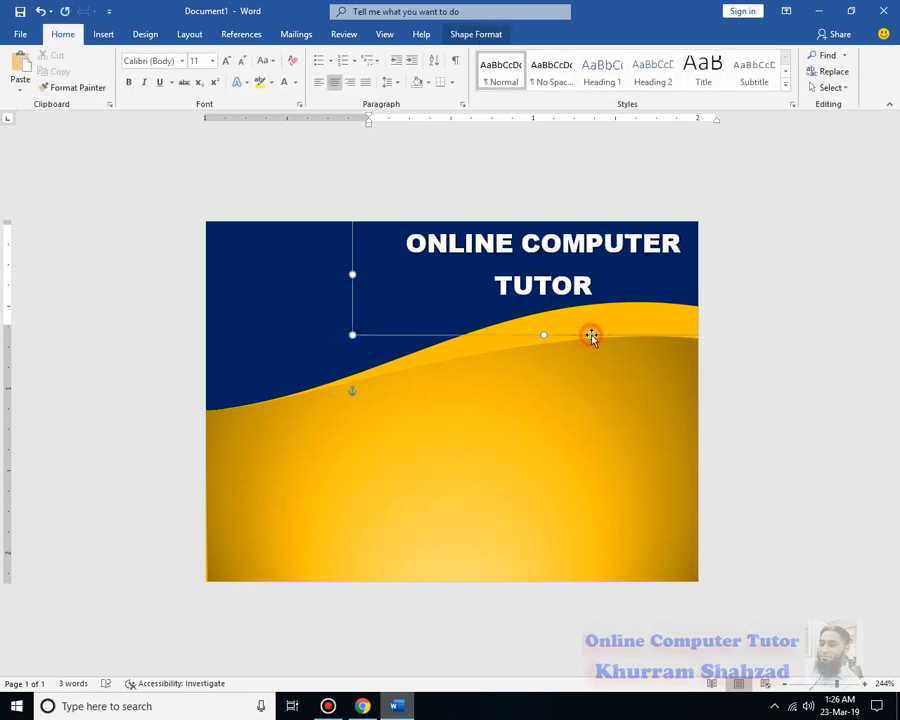
Apply In Front of Text wrapping to the title box and shorten it to end just below the word "TUTOR"
click(591, 337)
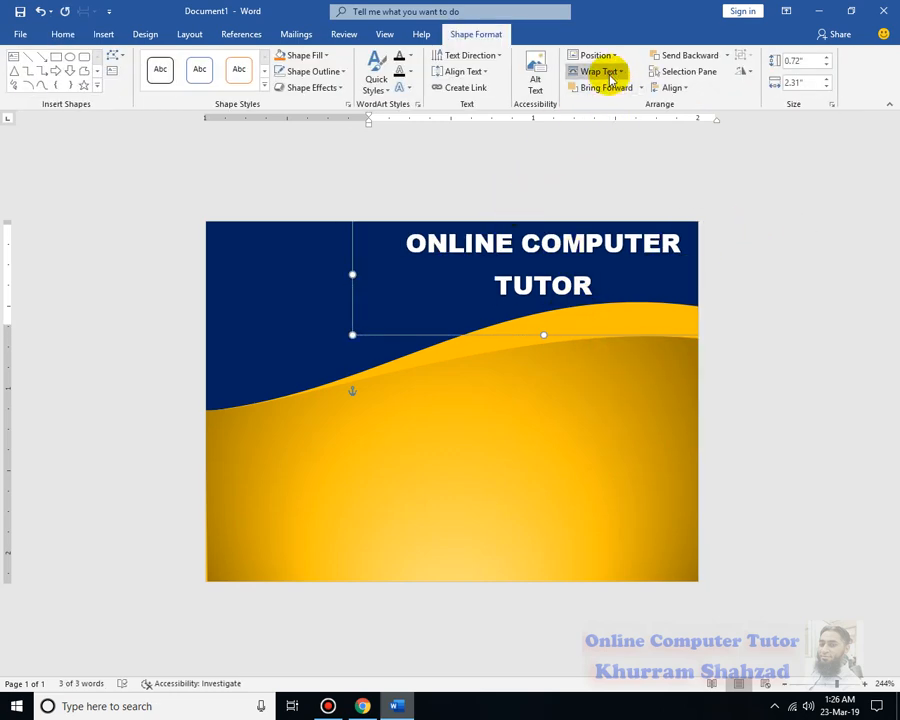
click(611, 74)
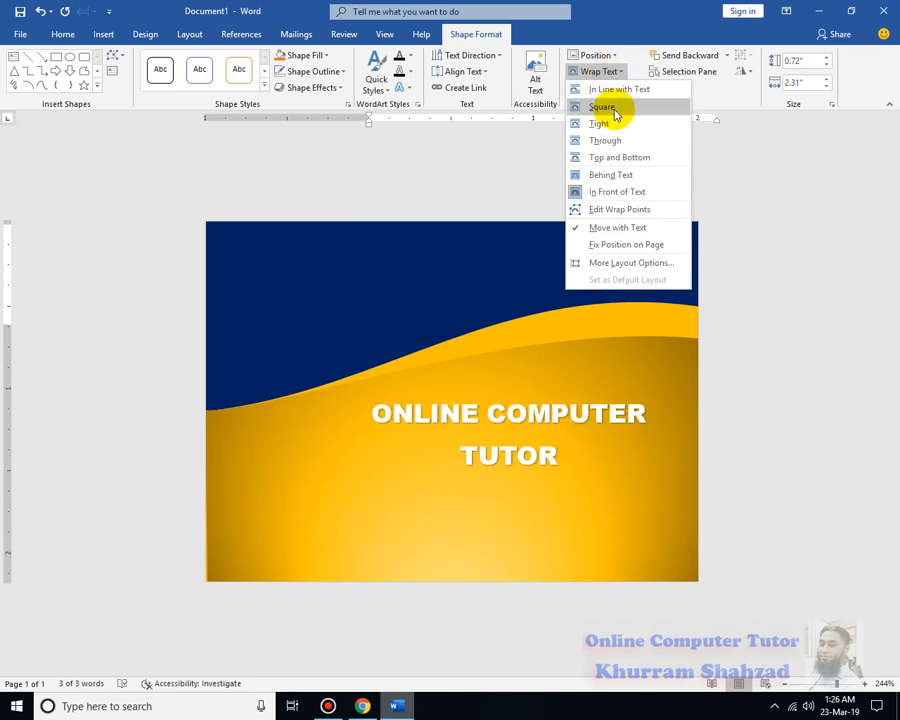
click(645, 193)
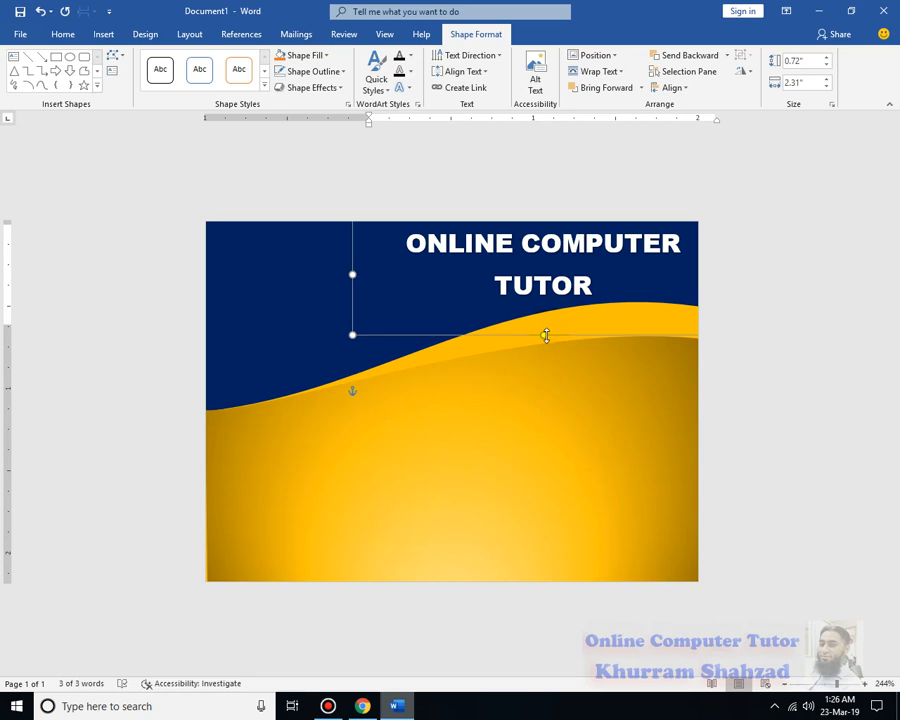
drag(546, 335, 548, 309)
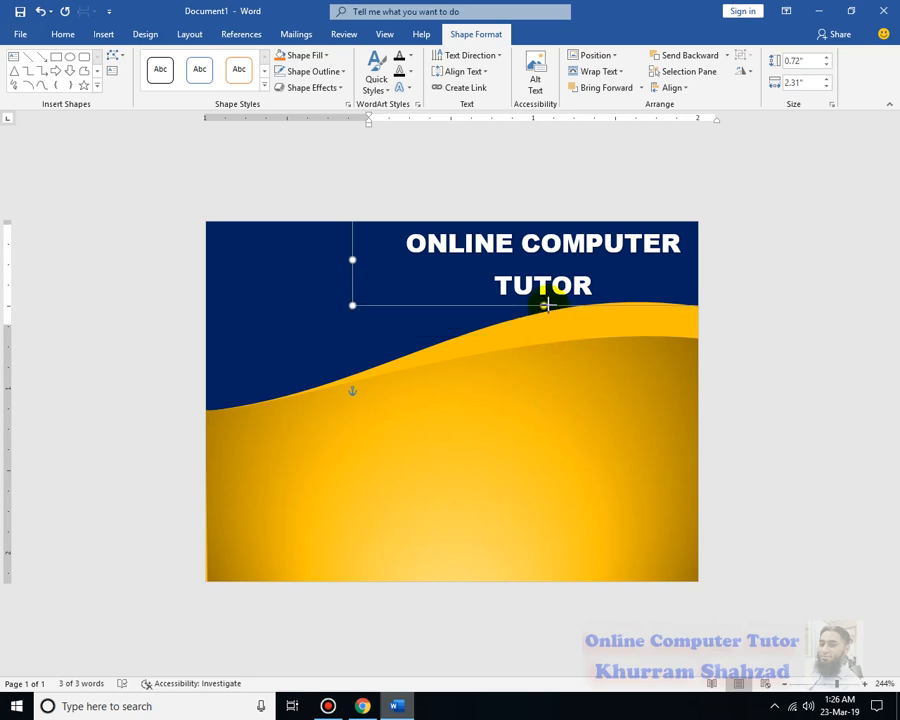
click(711, 396)
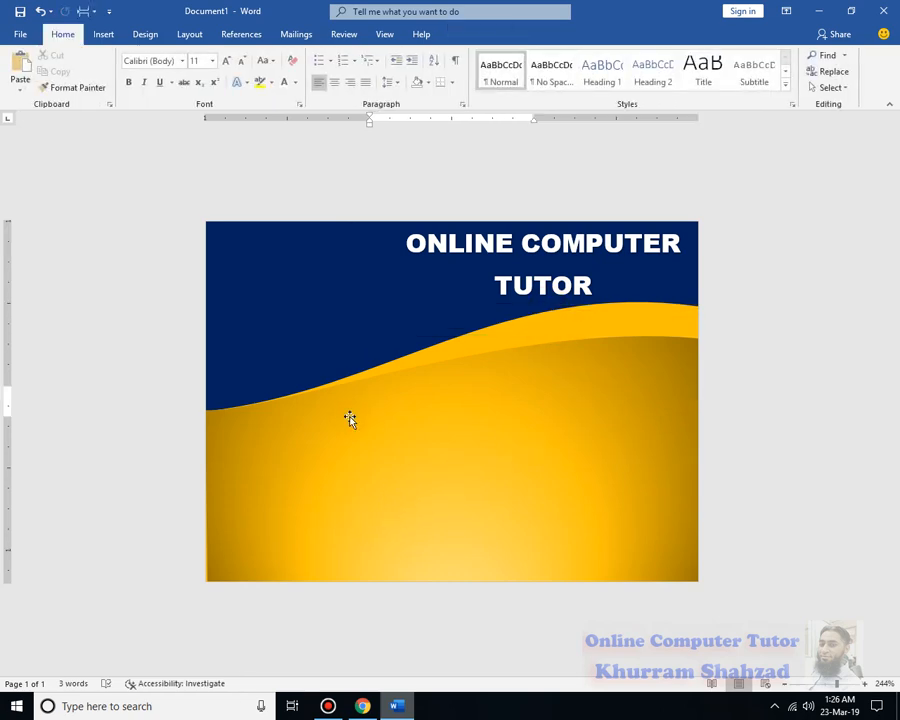
Insert the portrait photo IMG_20180624_111627 from the Images folder
click(103, 34)
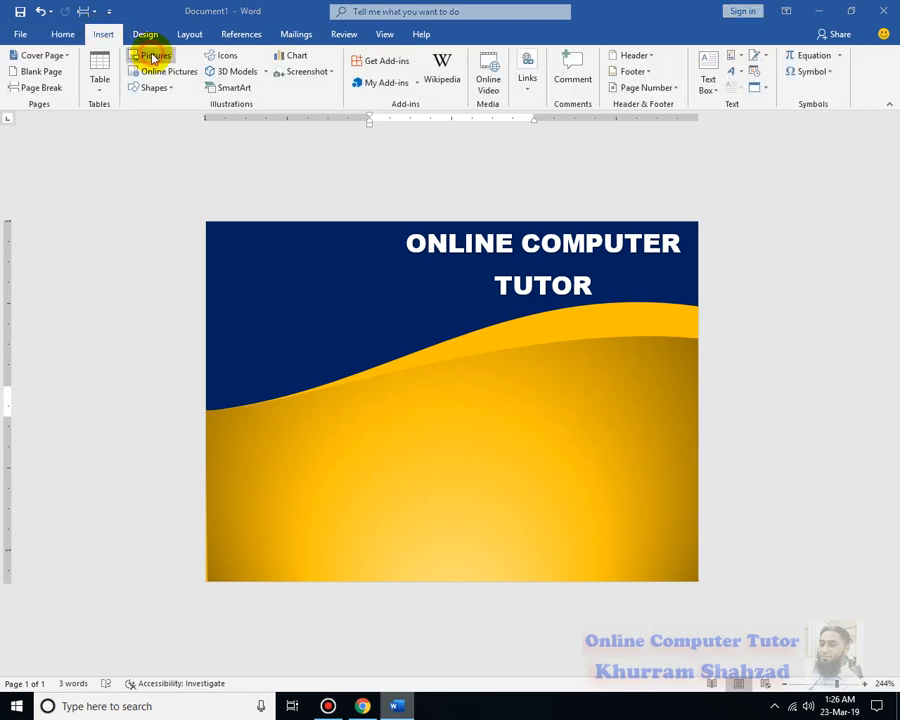
click(150, 55)
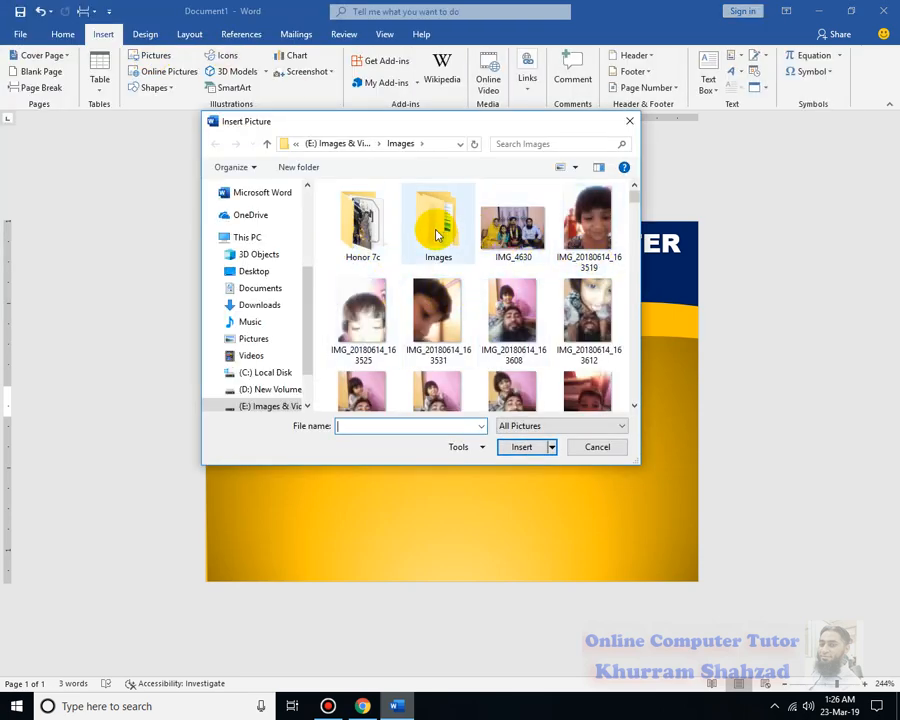
drag(633, 197, 635, 222)
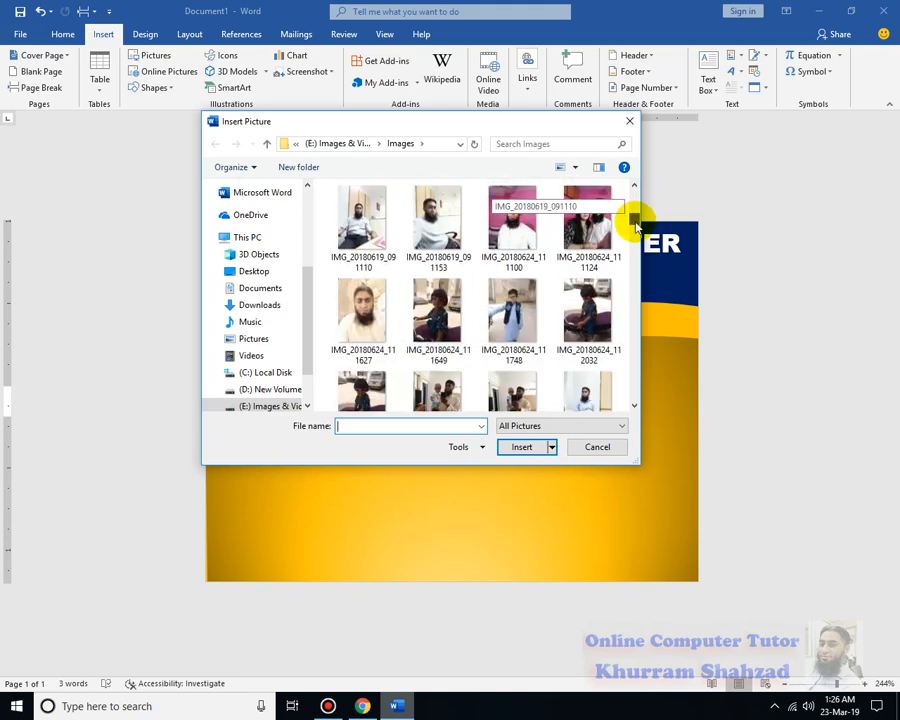
click(373, 328)
double_click(373, 328)
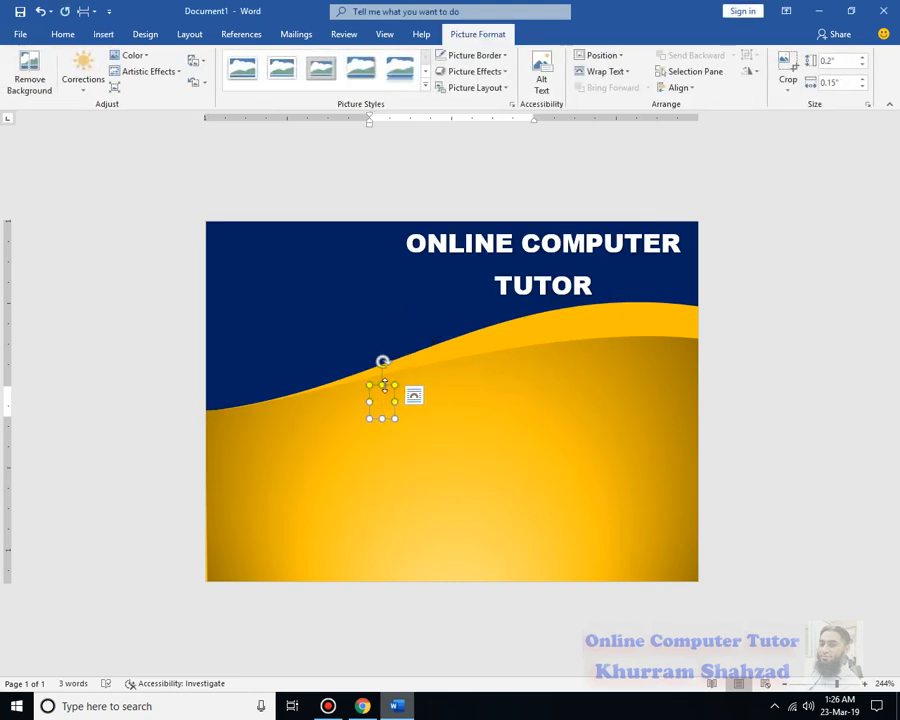
Set the photo's text wrapping to Square and move it left to the lower edge of the blue wave
click(605, 72)
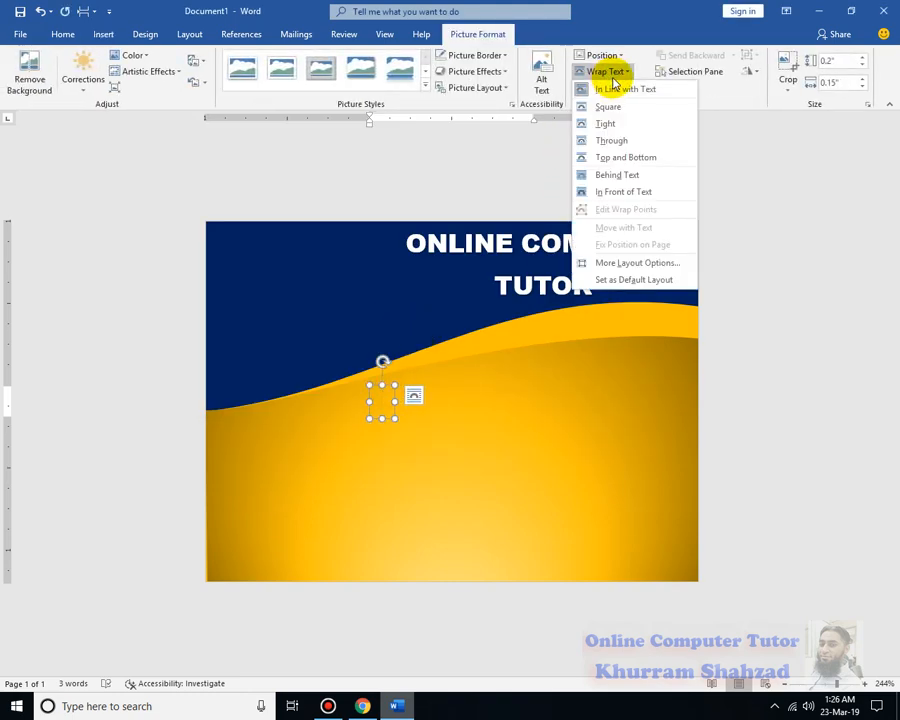
click(618, 106)
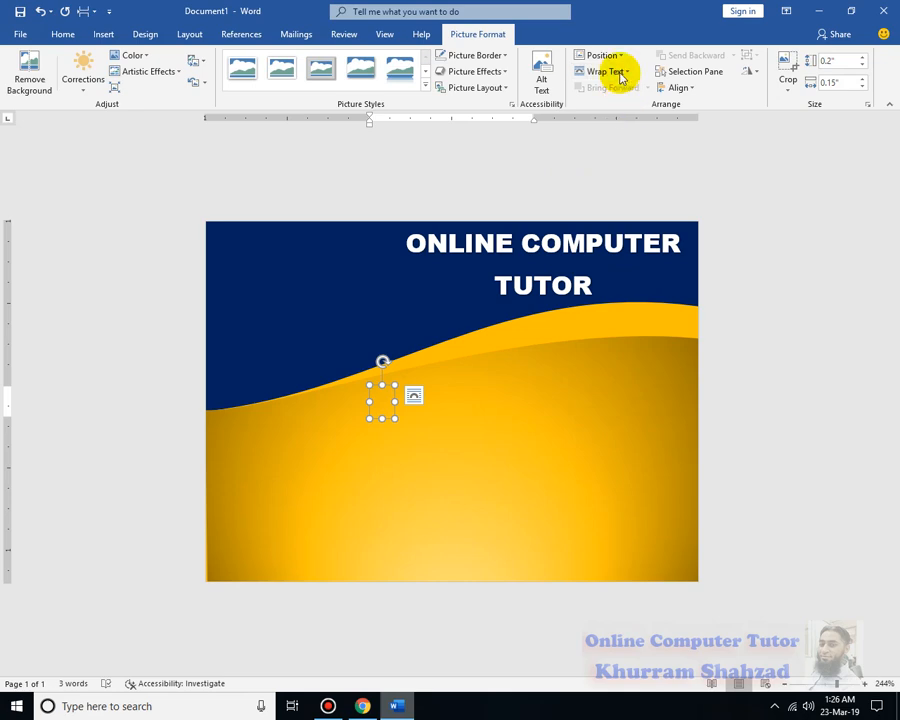
click(619, 75)
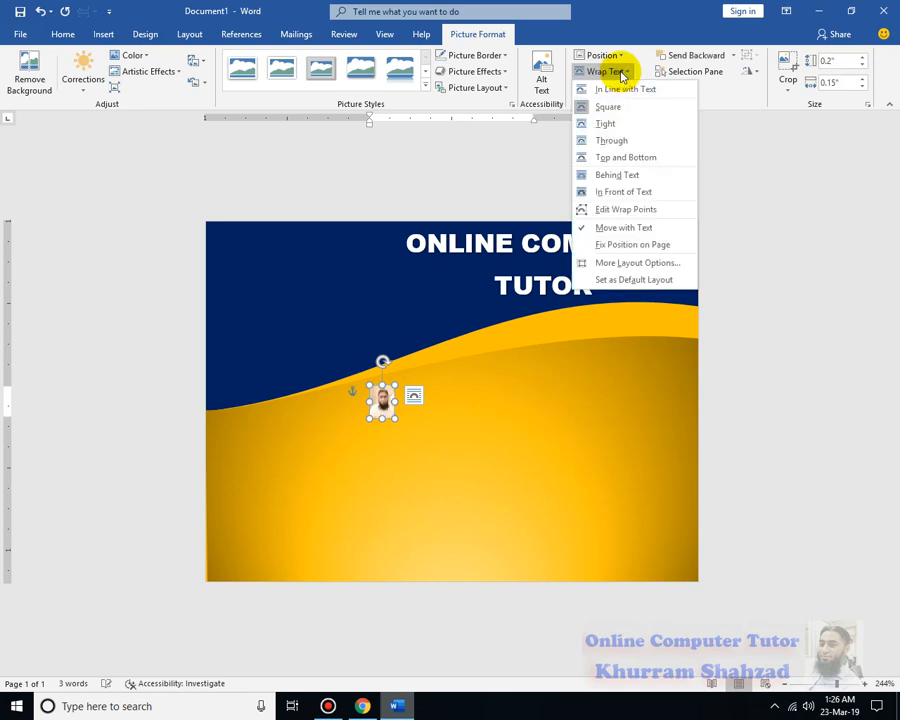
click(524, 243)
drag(385, 402, 301, 497)
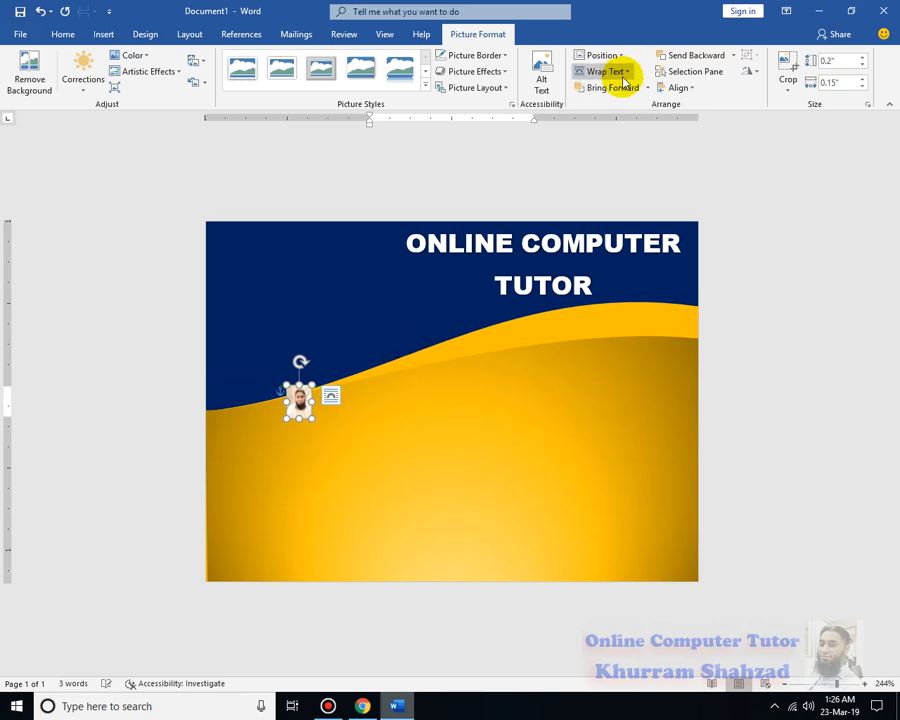
Set the photo's text wrapping to In Front of Text, and place it near the card's left edge at about 0.7 by 0.52 inches
click(626, 74)
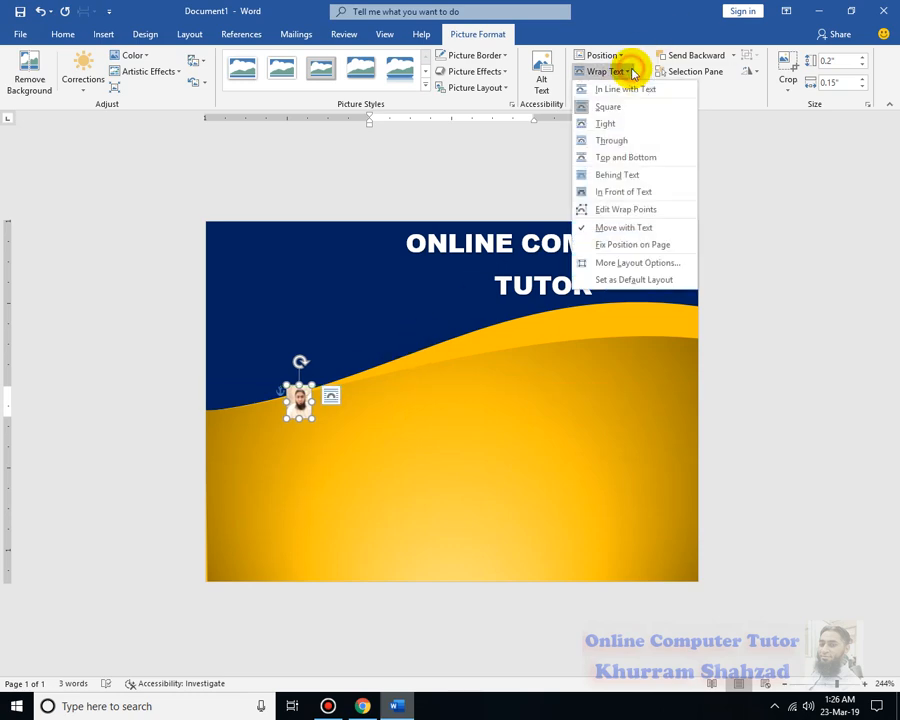
click(624, 192)
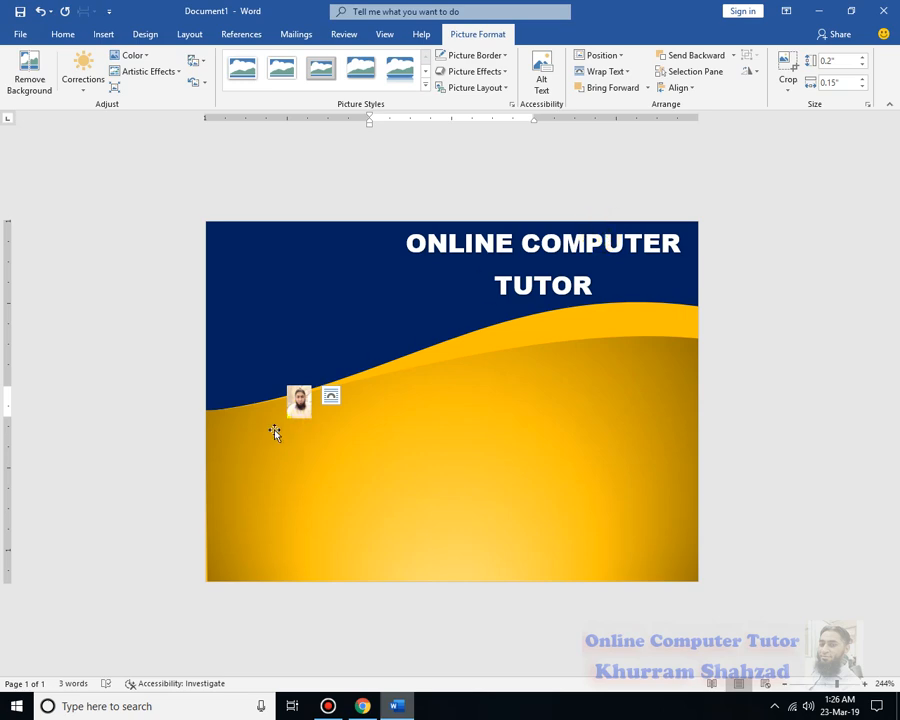
drag(269, 458, 225, 500)
drag(280, 419, 308, 419)
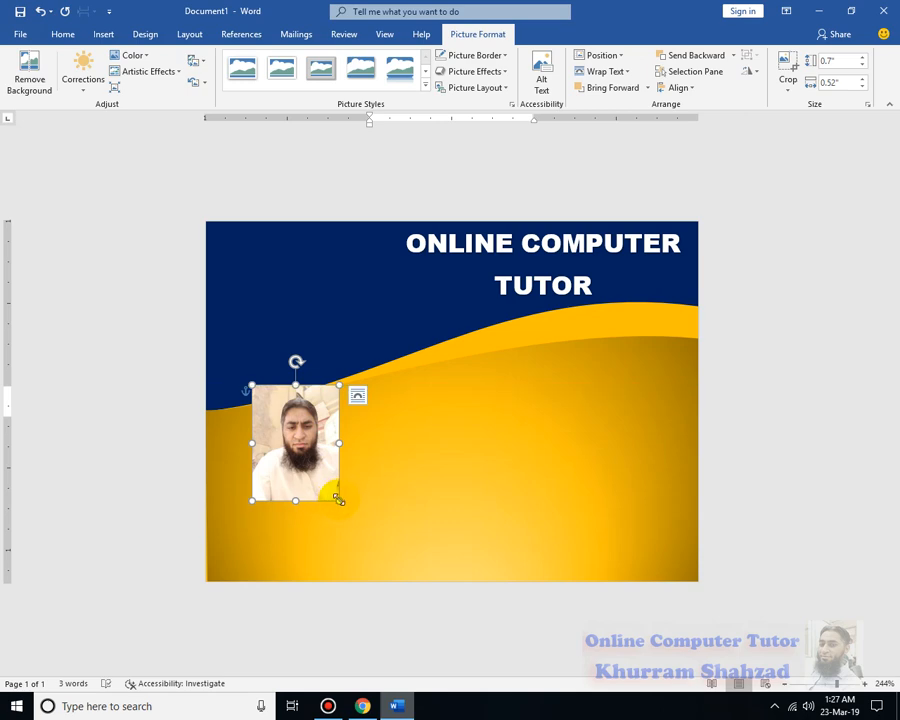
Enlarge the photo to about 0.84 by 0.63 inches and apply the solid black frame picture style with a shadow
drag(339, 499, 356, 524)
click(426, 85)
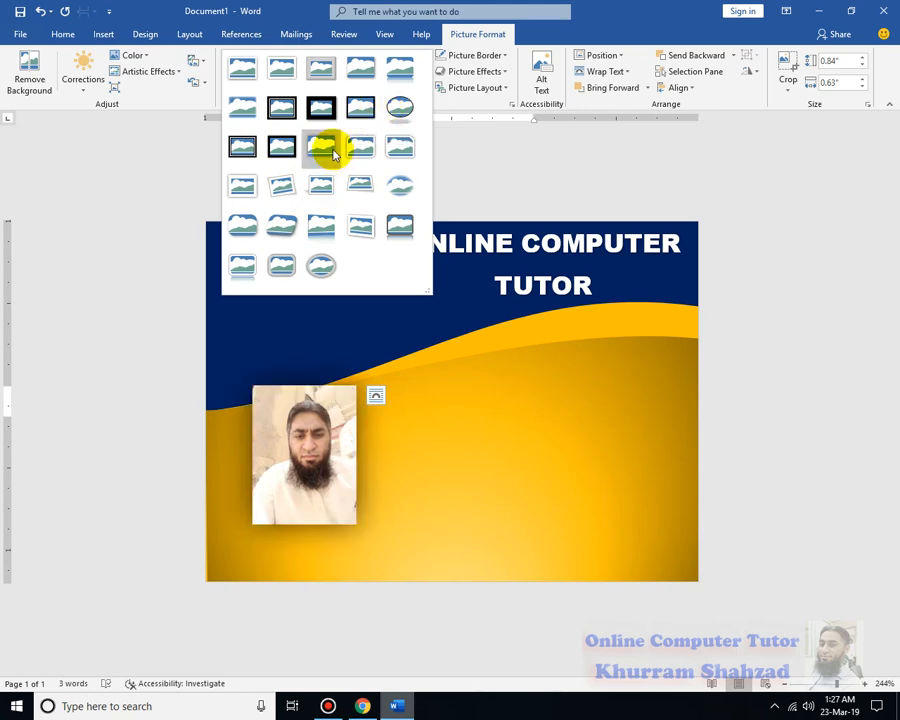
click(281, 150)
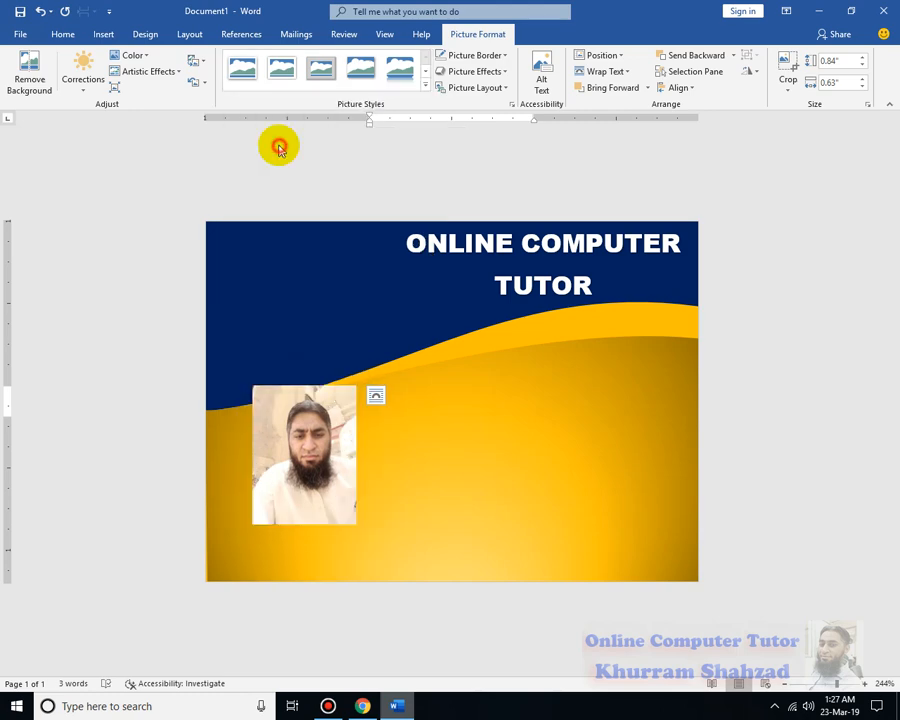
Set the photo's border weight to 2¼ pt
click(500, 68)
click(503, 56)
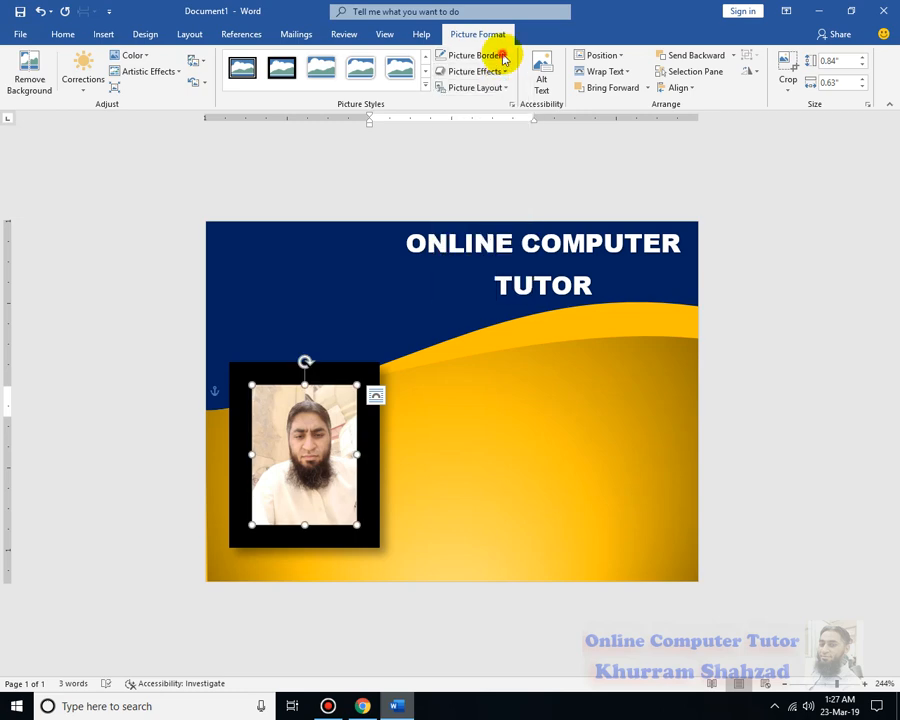
click(503, 57)
mouse_move(480, 214)
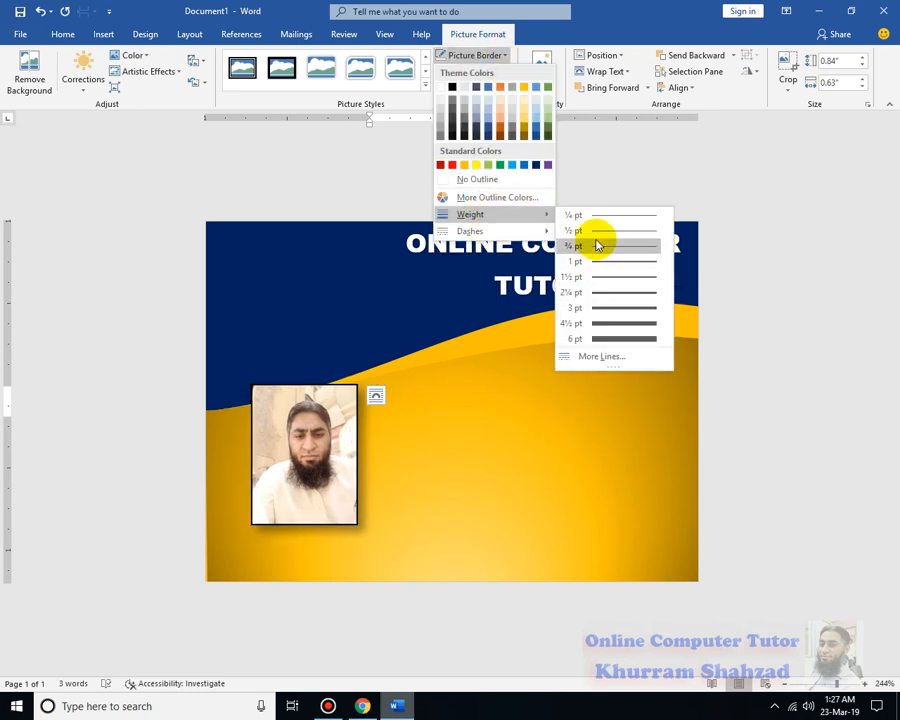
click(592, 293)
click(360, 456)
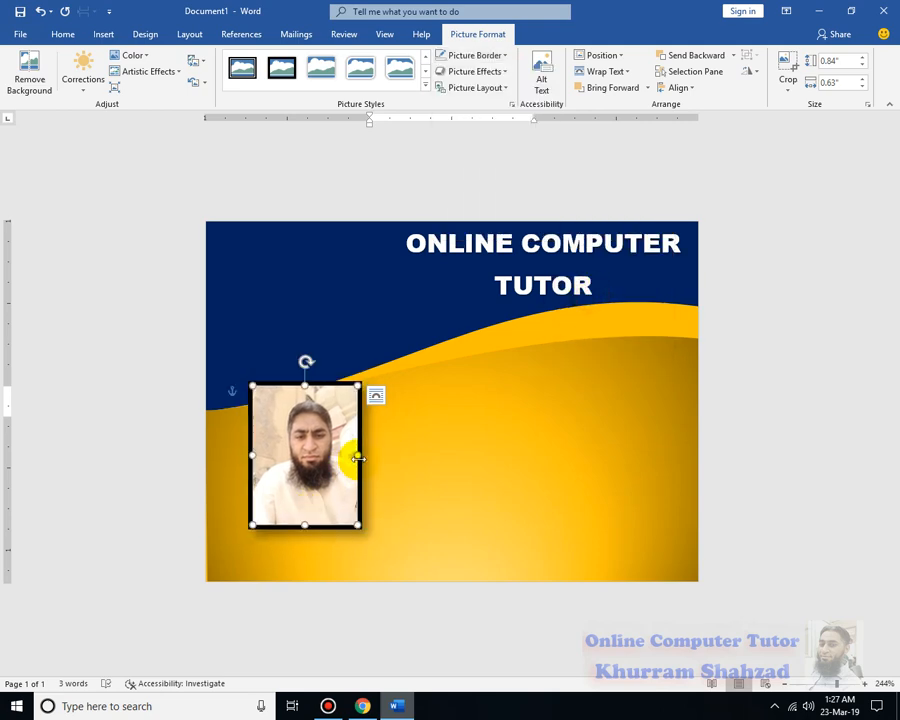
Narrow the photo to about 0.57 inches wide and move it close to the card's left edge
drag(358, 458, 320, 477)
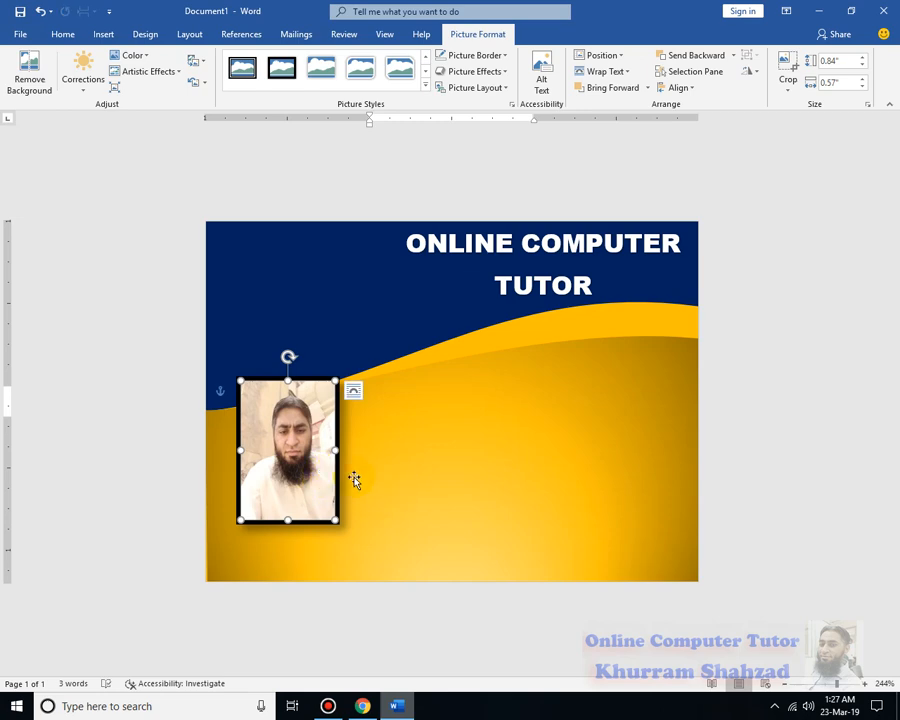
click(354, 480)
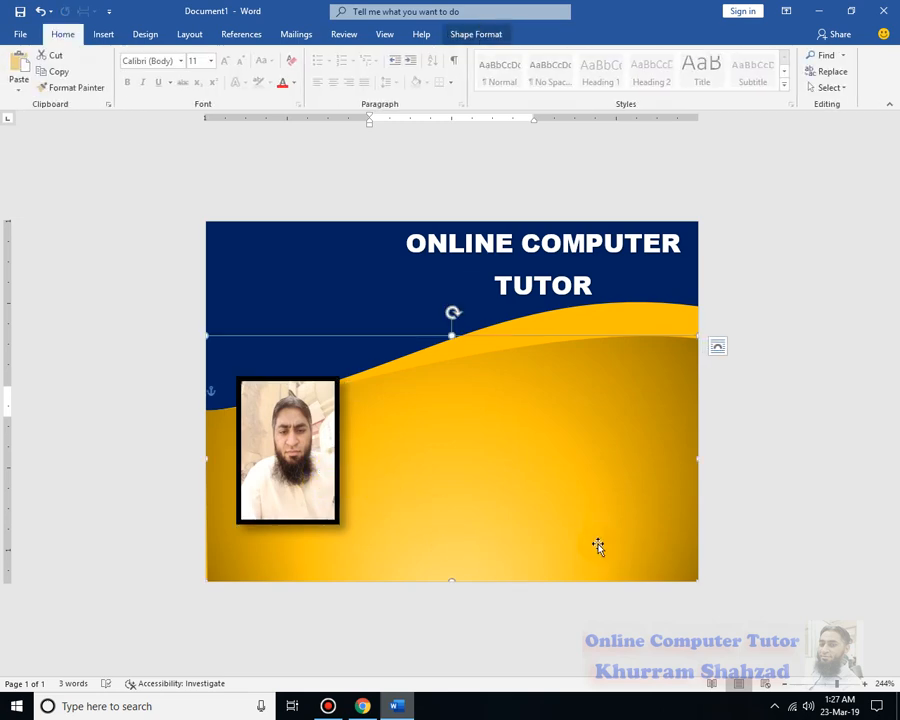
click(335, 460)
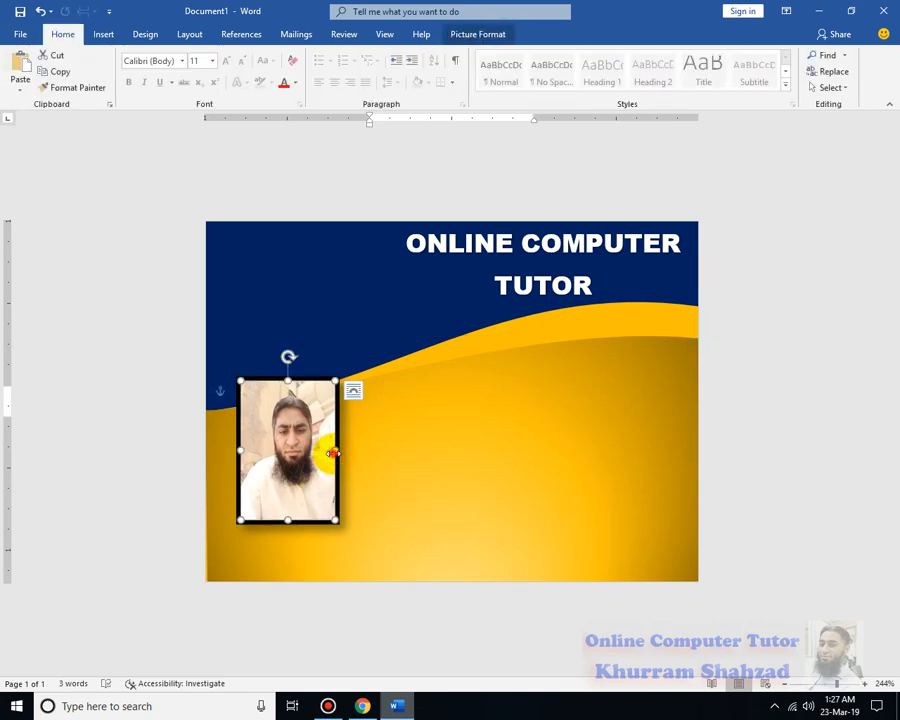
drag(337, 450, 306, 422)
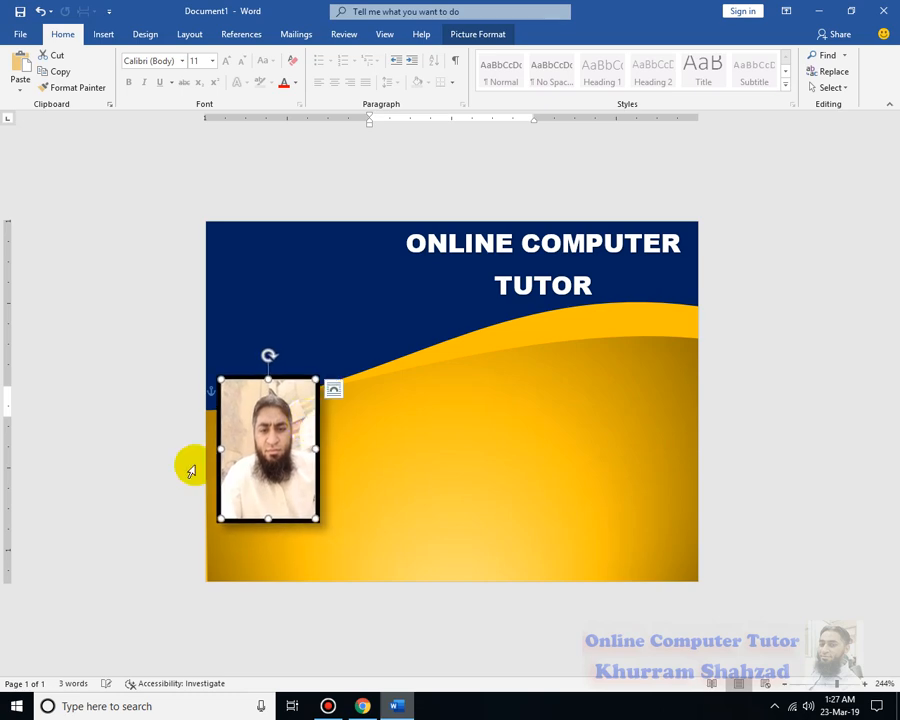
click(179, 458)
click(747, 420)
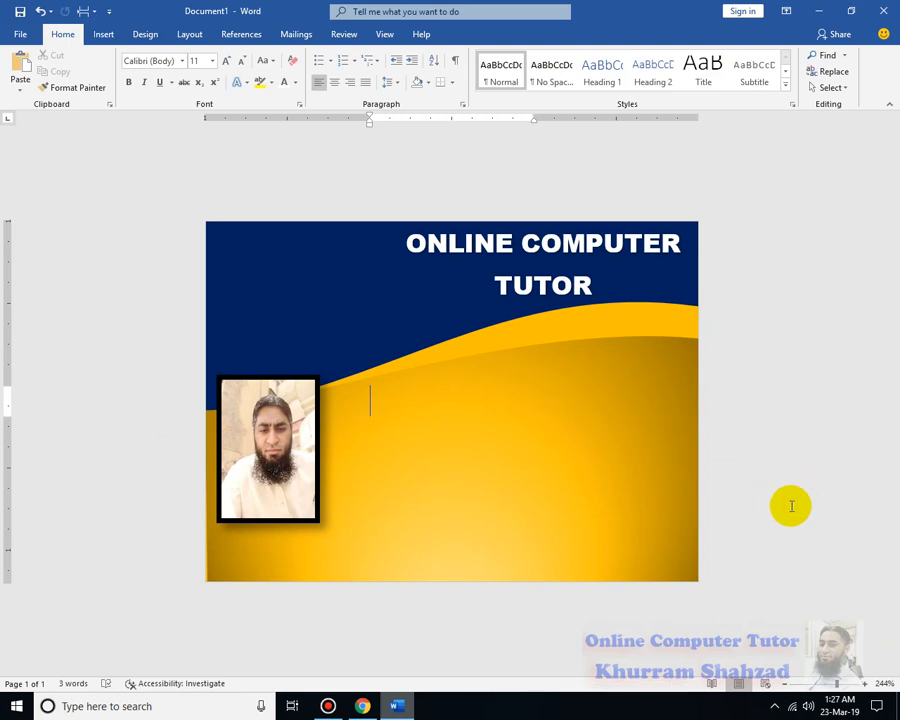
Move the photo down to the card's lower-left corner and enlarge it to about 0.97 by 0.66 inches
click(298, 492)
drag(301, 412, 310, 454)
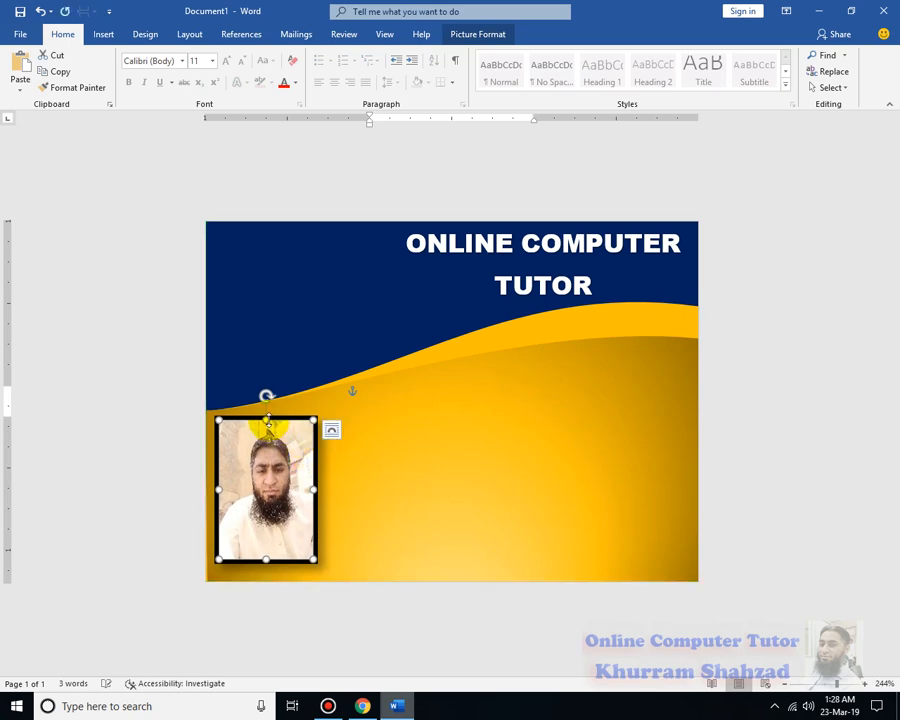
mouse_move(266, 420)
mouse_down()
mouse_move(266, 378)
mouse_move(266, 397)
mouse_up()
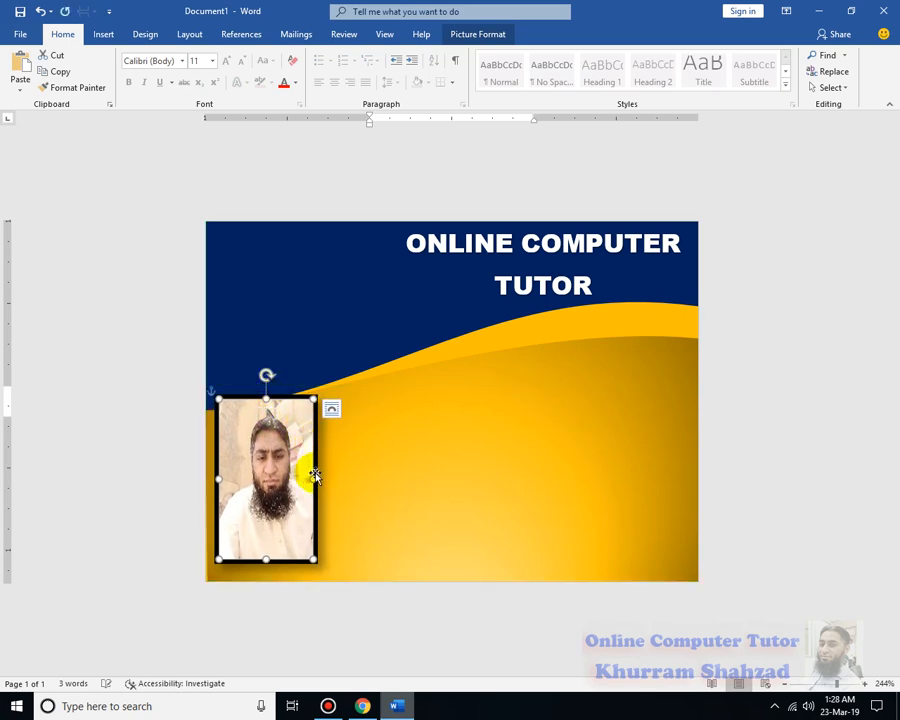
drag(315, 476, 330, 478)
click(155, 500)
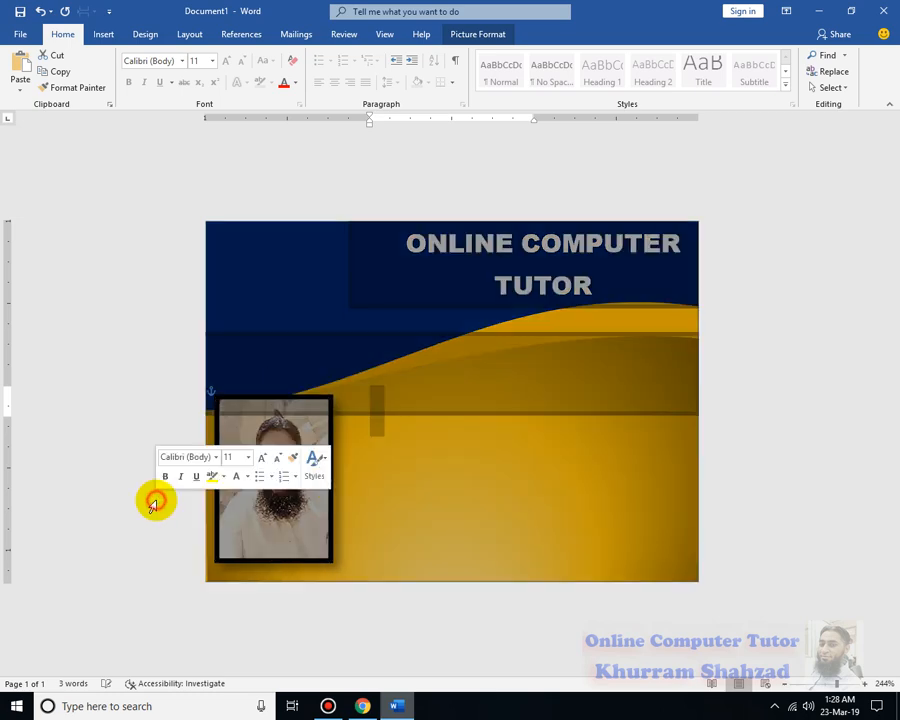
click(780, 550)
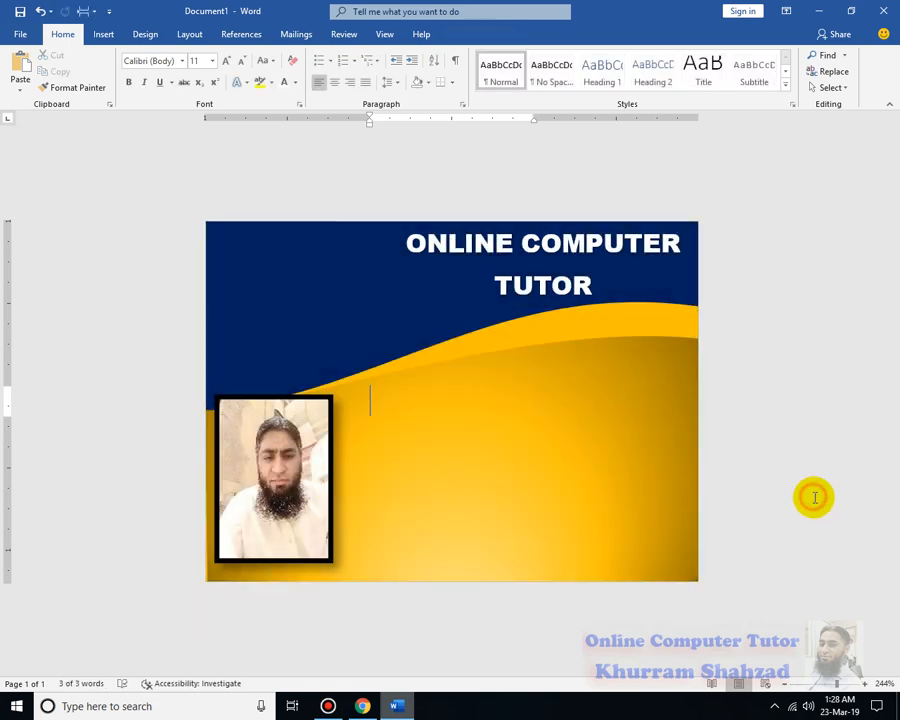
Narrow the photo slightly by pulling in its right edge
click(318, 478)
double_click(319, 478)
click(727, 409)
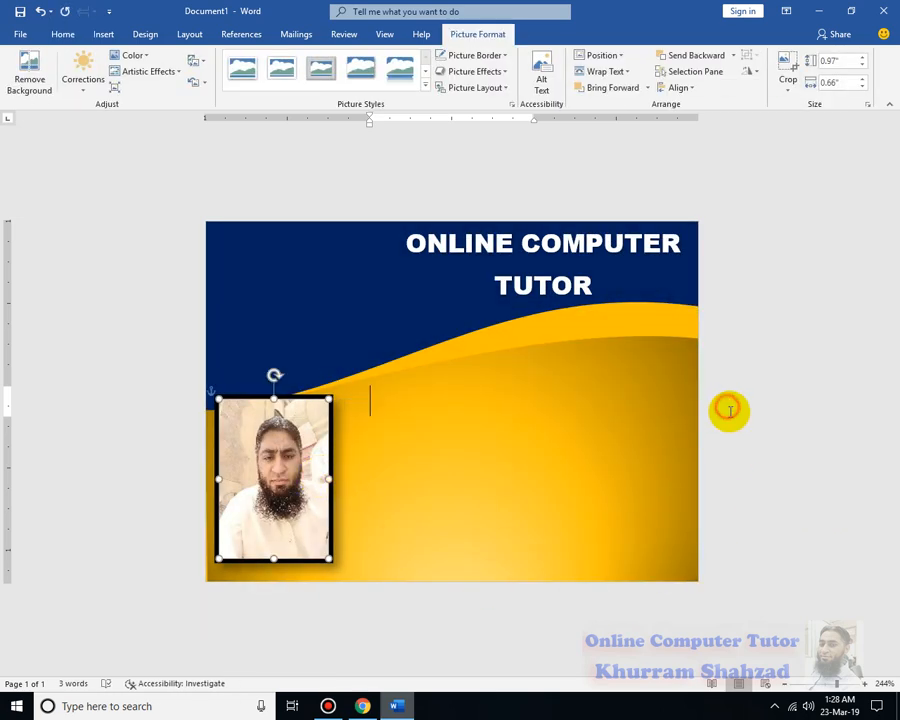
click(331, 492)
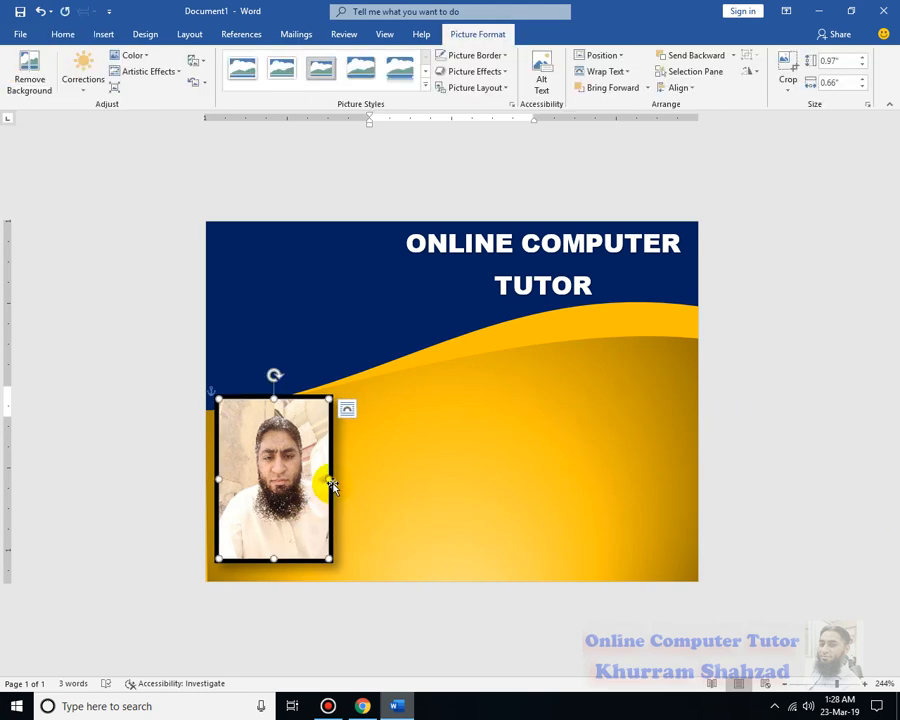
drag(326, 479, 321, 479)
click(747, 444)
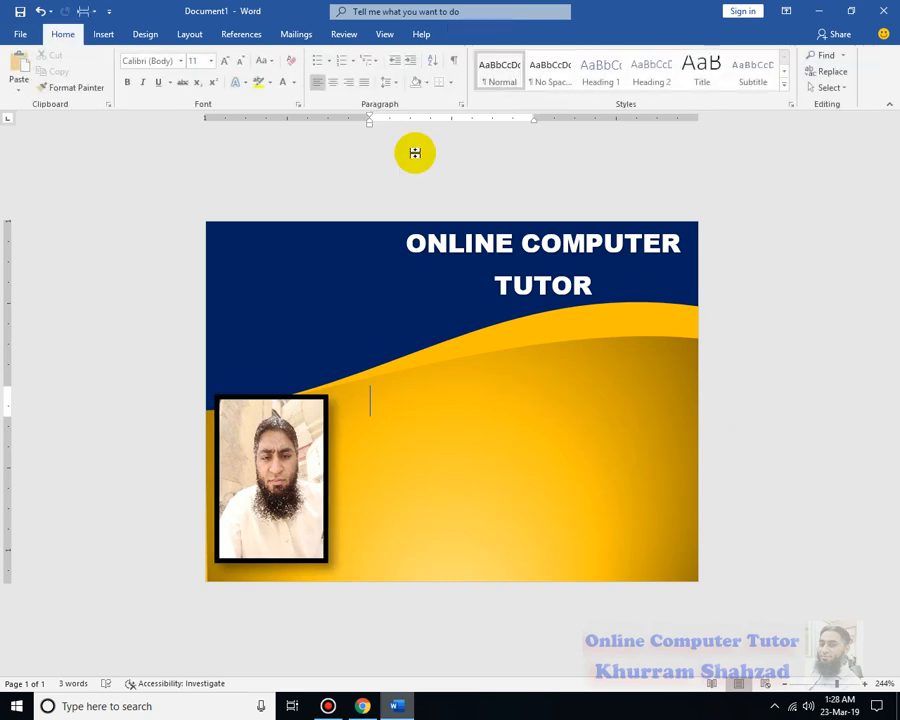
Draw a text box about 1 by 1.99 inches on the yellow area to the right of the photo
click(104, 34)
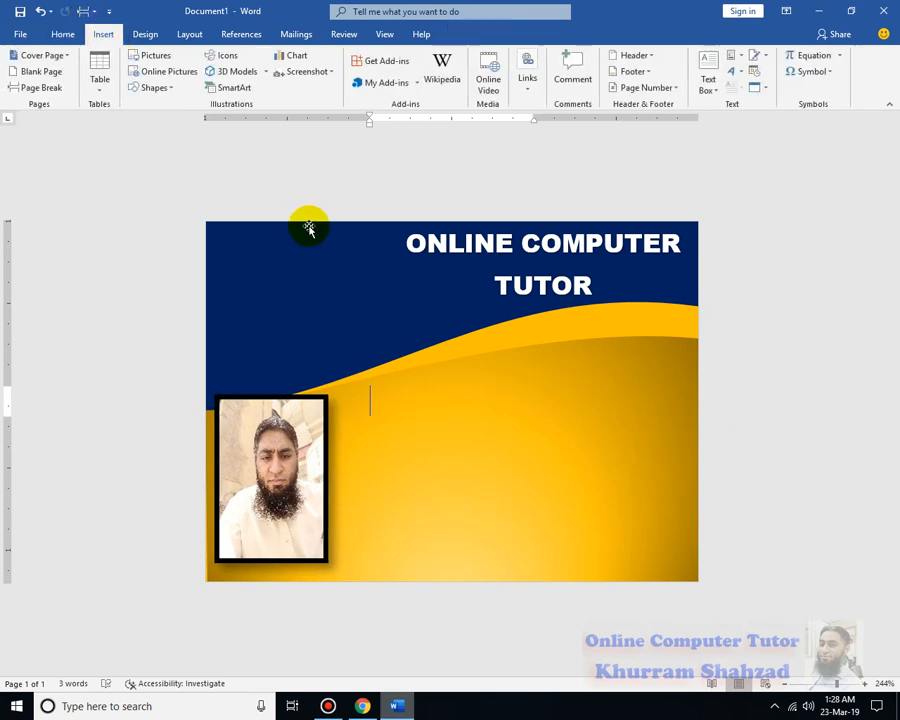
click(708, 78)
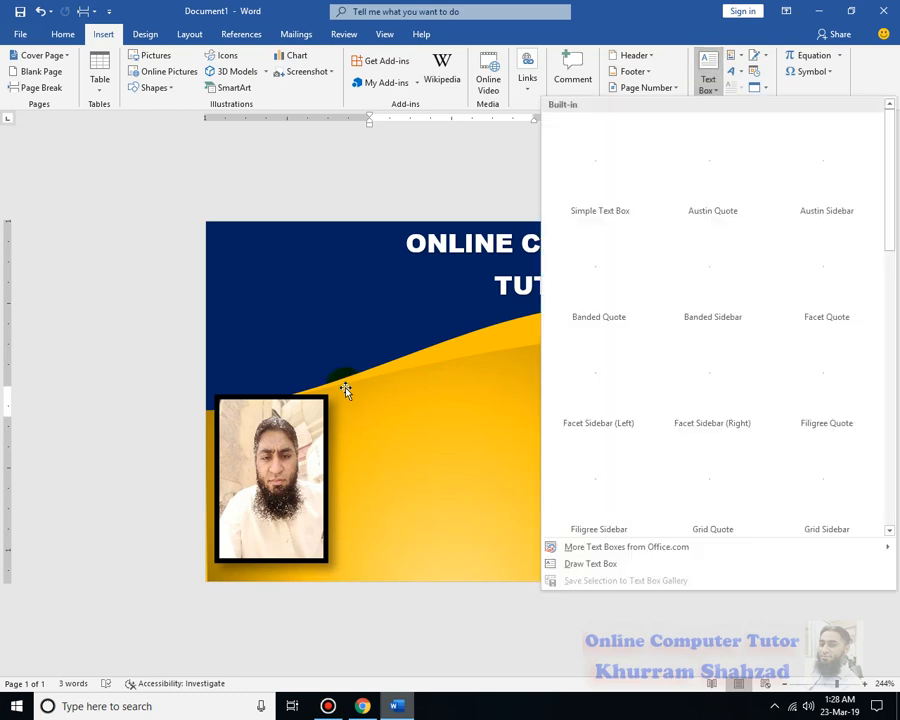
click(705, 72)
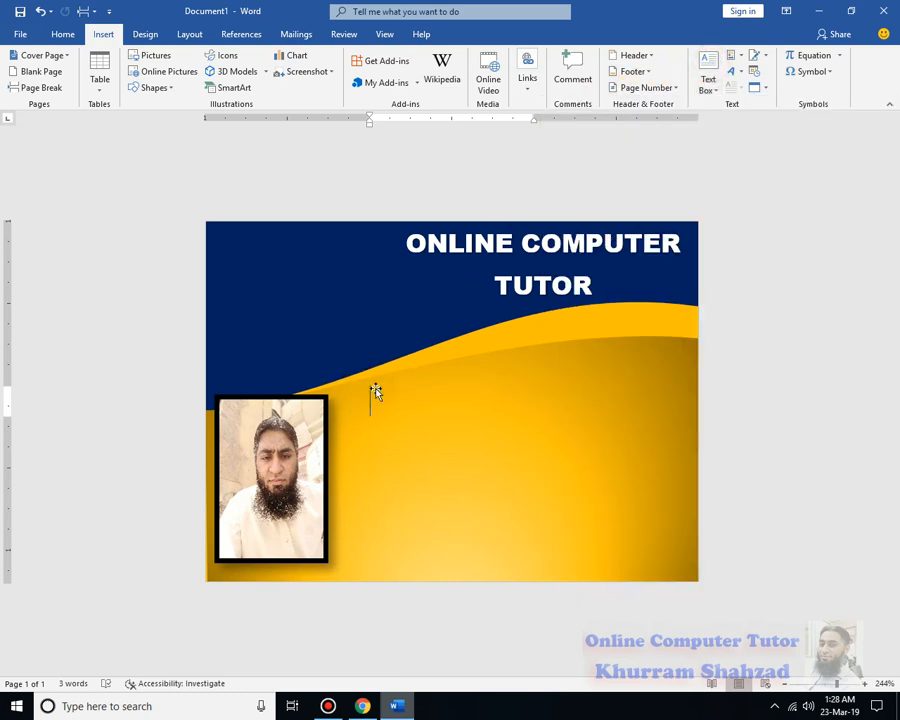
click(707, 88)
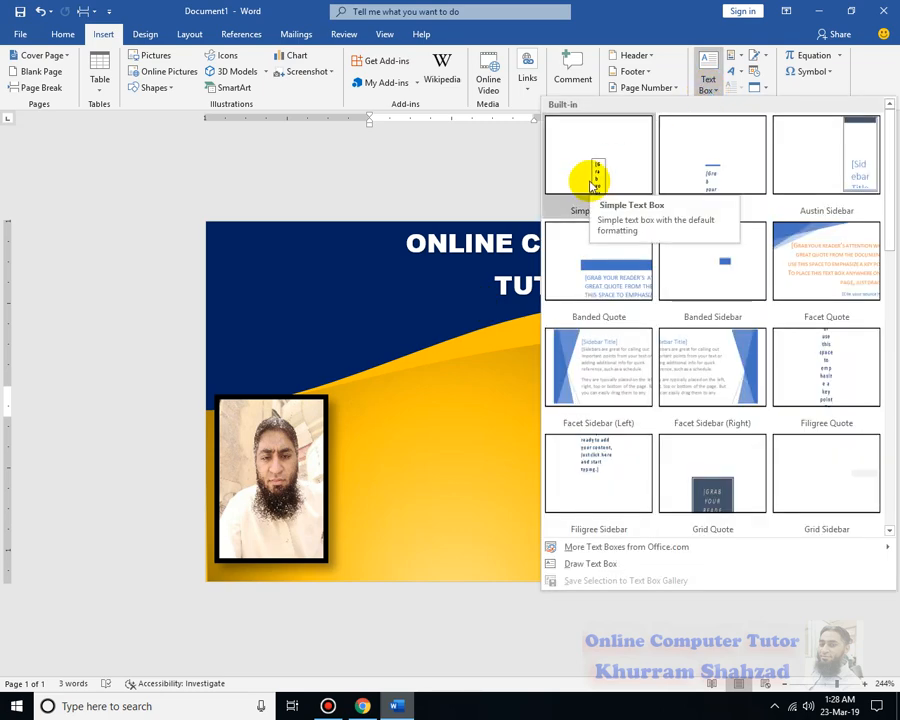
click(555, 564)
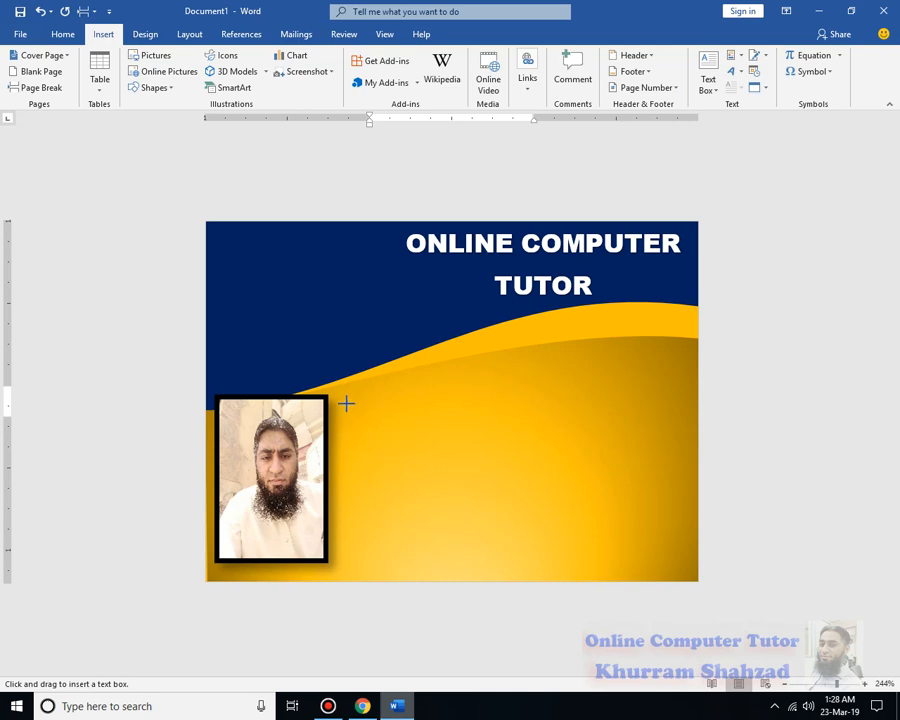
drag(346, 403, 676, 568)
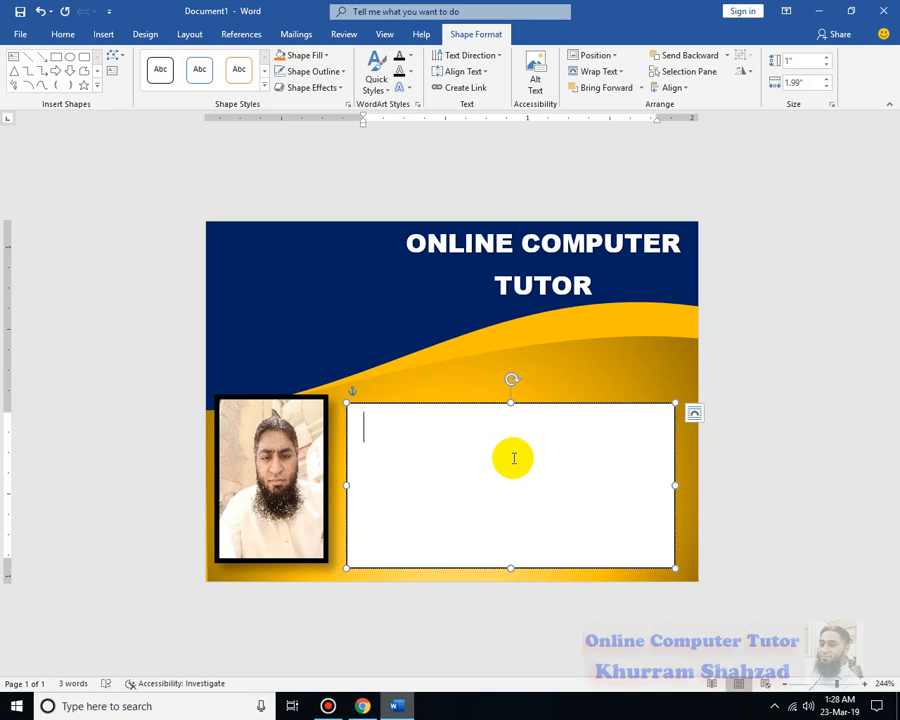
Enter the label "Name:" followed by the student's full name on the text box's first line
text(nA)
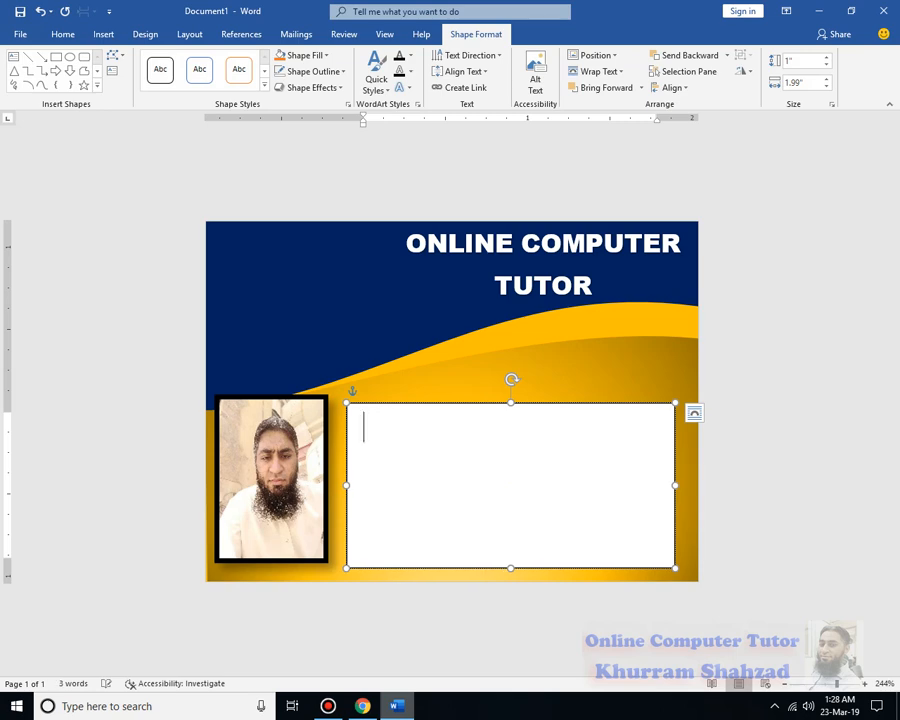
text(Name)
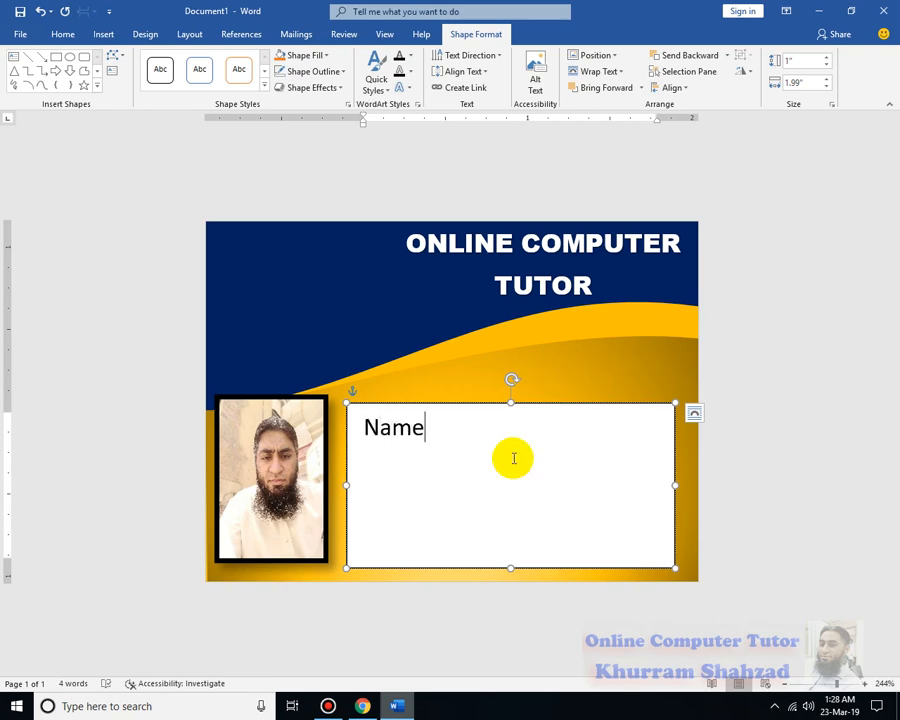
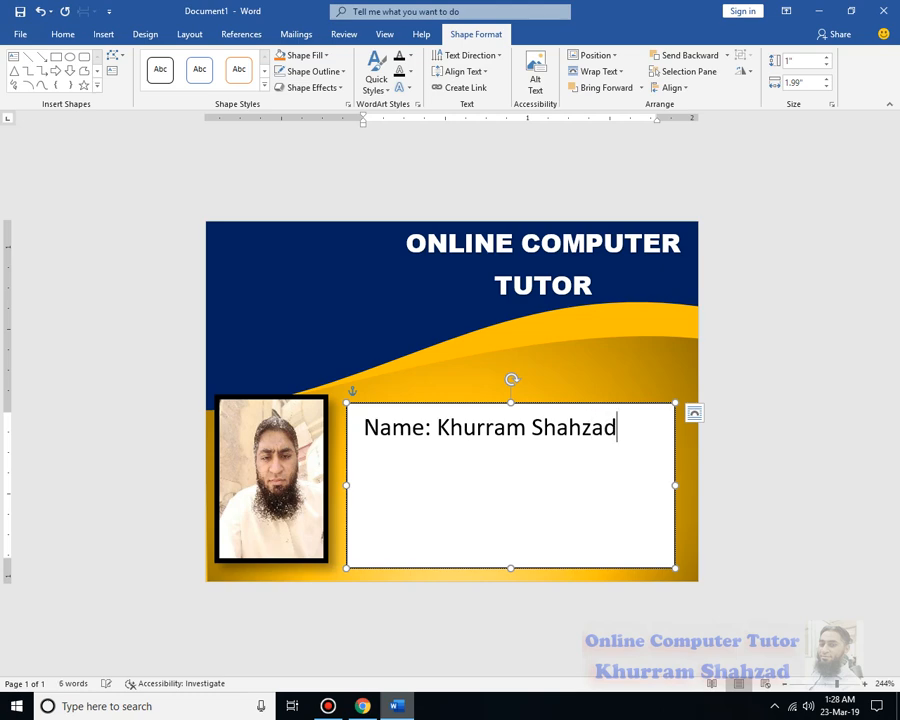
text(S)
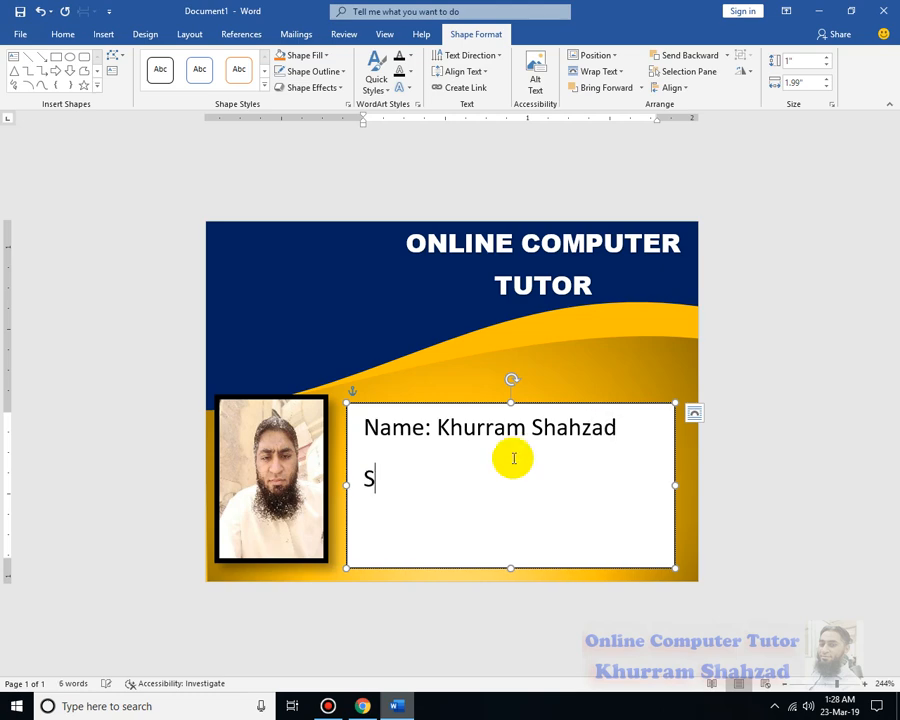
text(/)
Add a second line to the text box with the label "S/0:" followed by the father's full name
key(BackSpace)
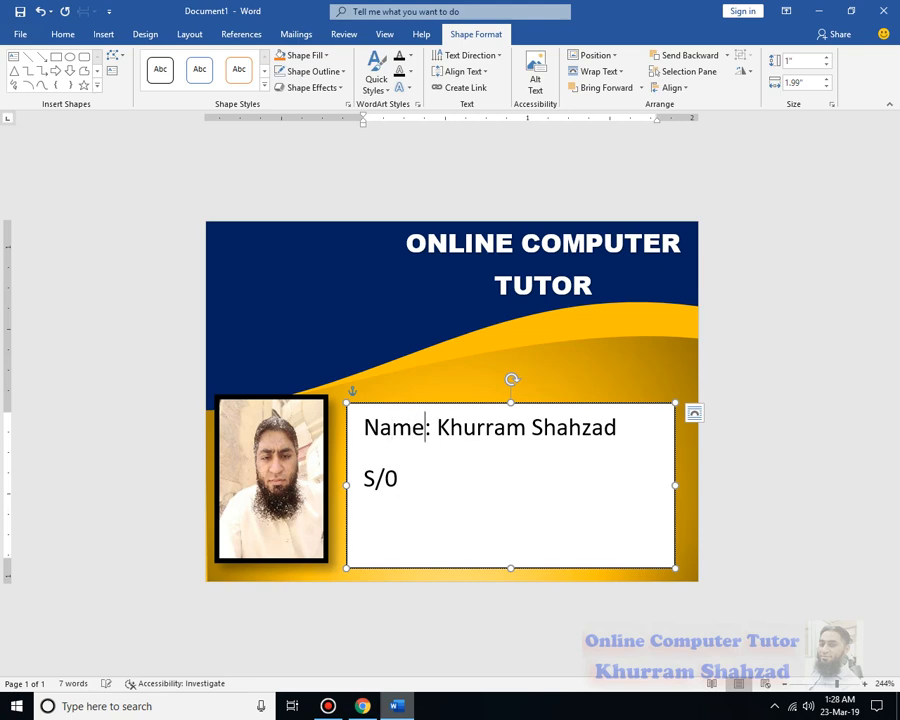
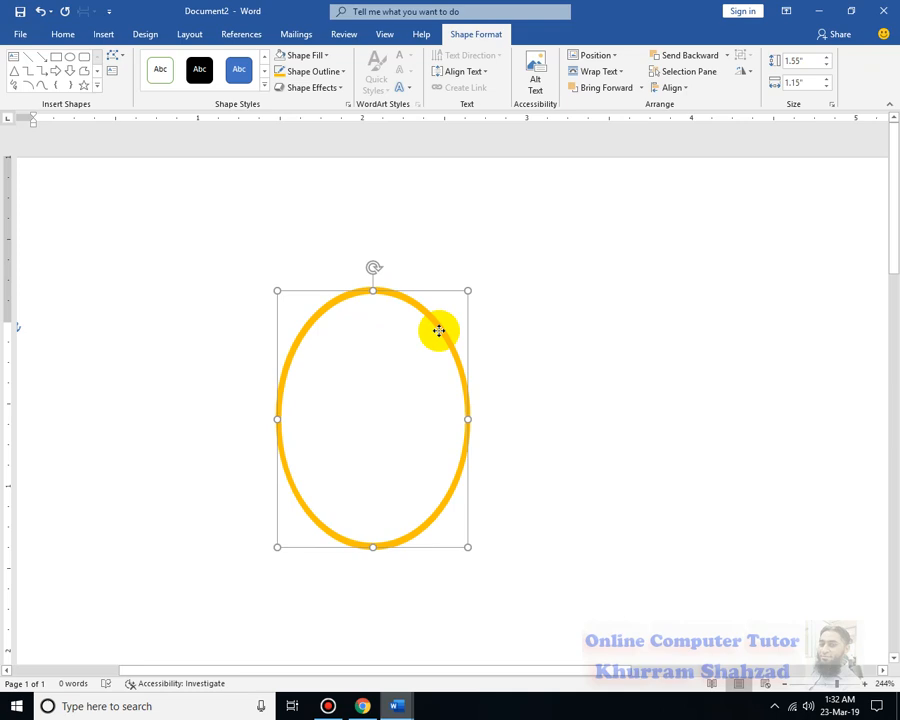
Shrink the copied oval to about 1.04 by 0.76 inches inside the outer one and give it a lighter gold outline
drag(470, 291, 437, 333)
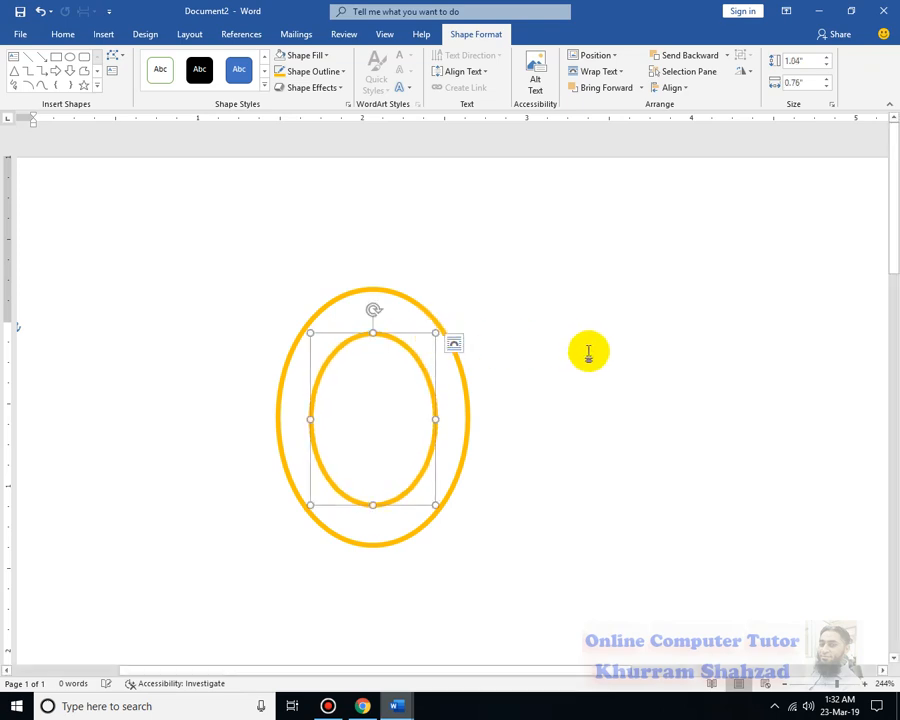
click(344, 74)
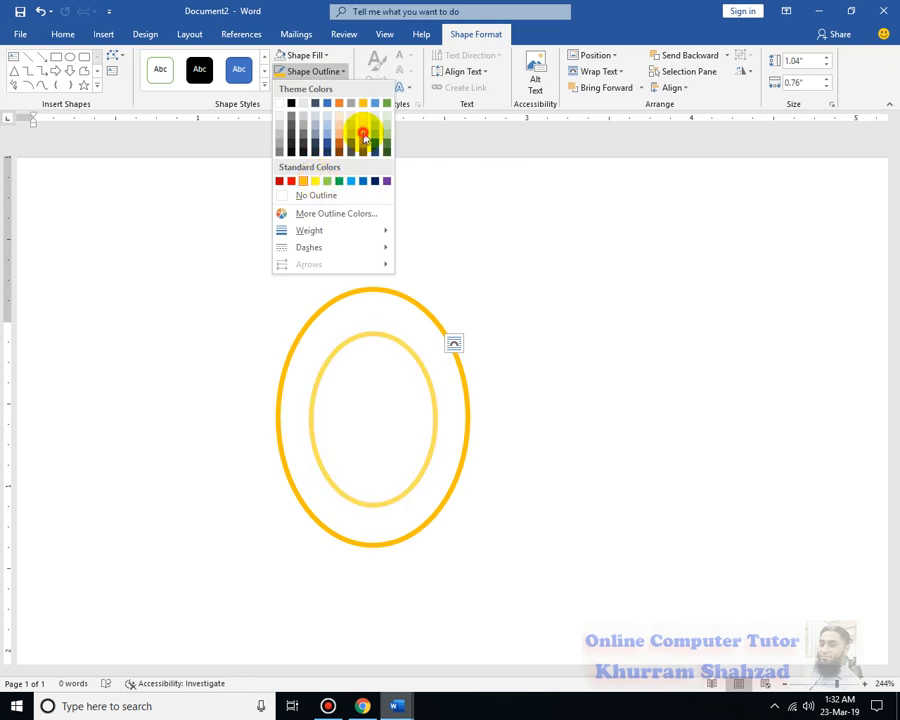
click(363, 135)
click(620, 358)
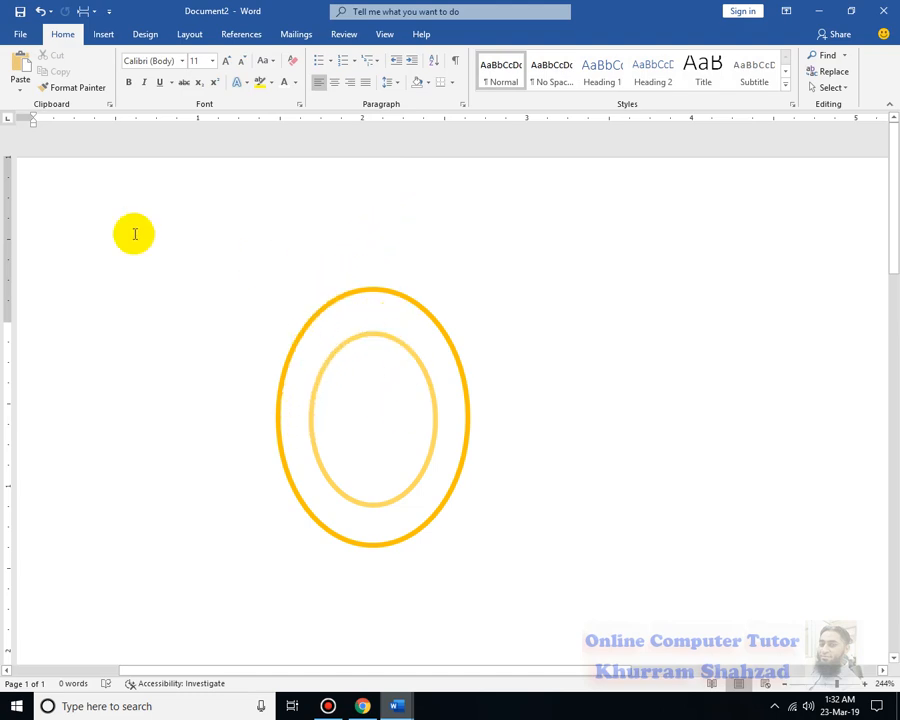
Insert a black shadowed WordArt reading "ONLINE COMPUTER TUTOR"
click(102, 34)
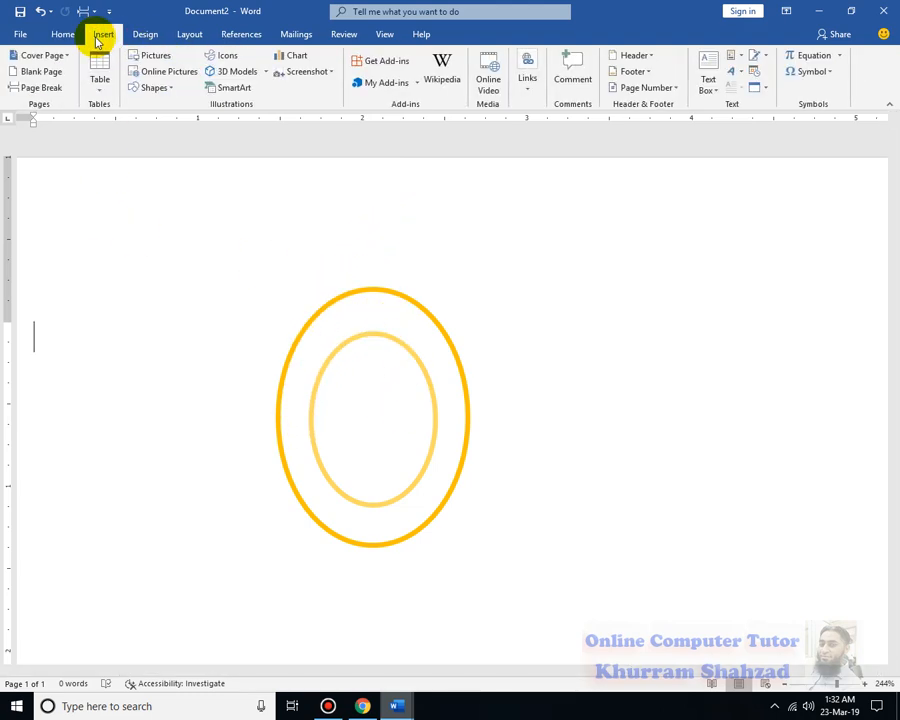
click(742, 72)
click(718, 101)
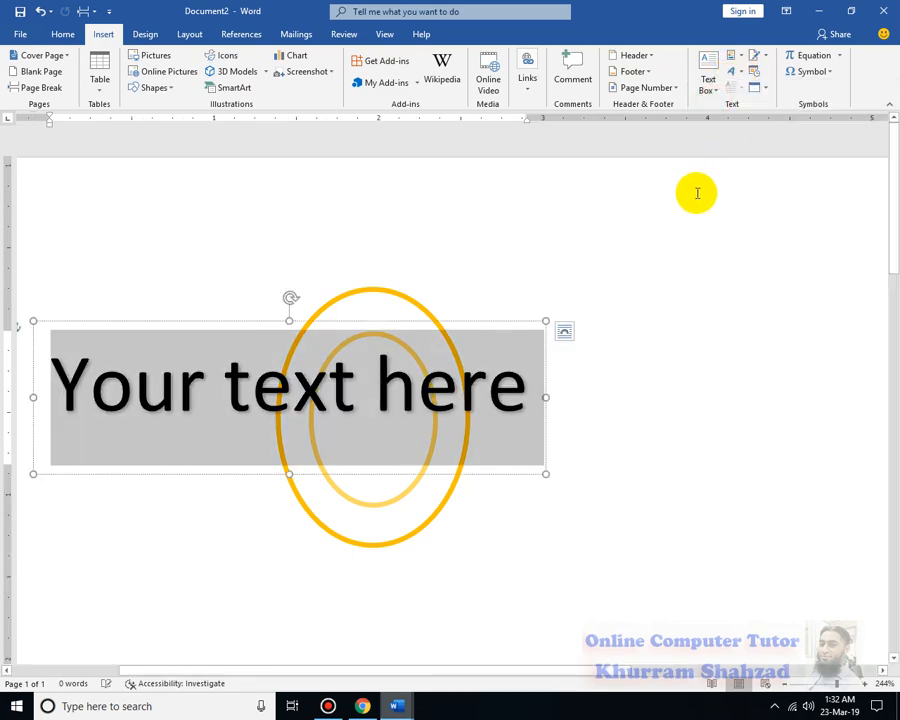
text(ON)
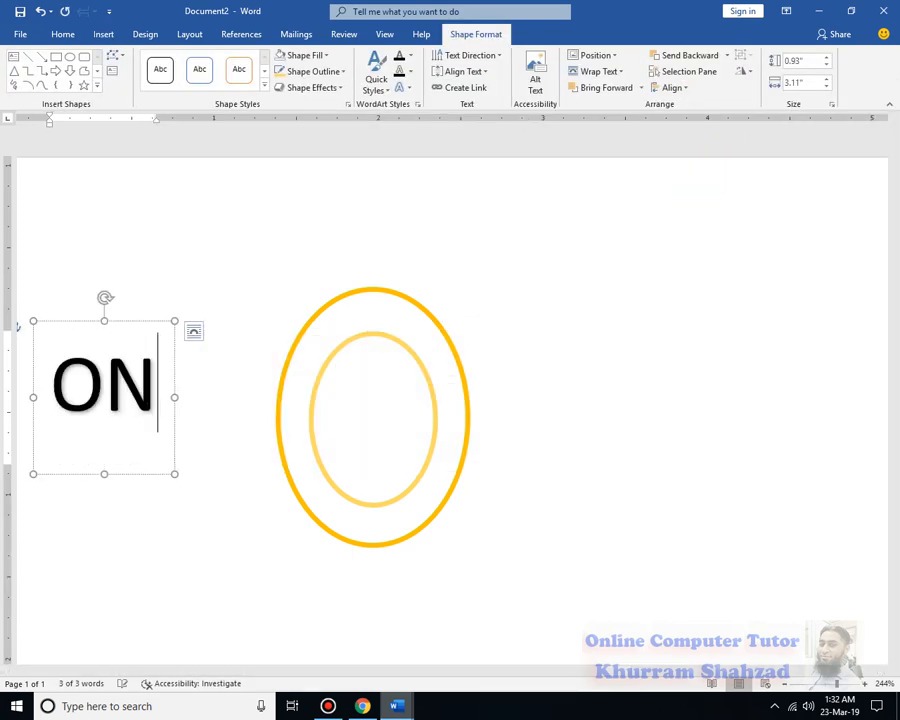
text(LINE COMPU)
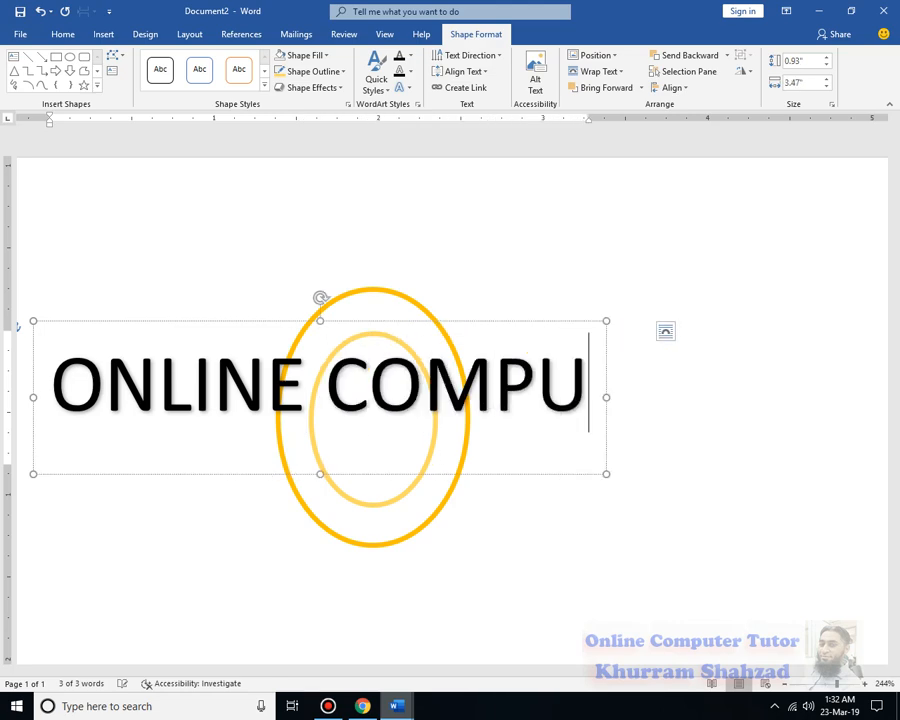
text(TER TUTOR)
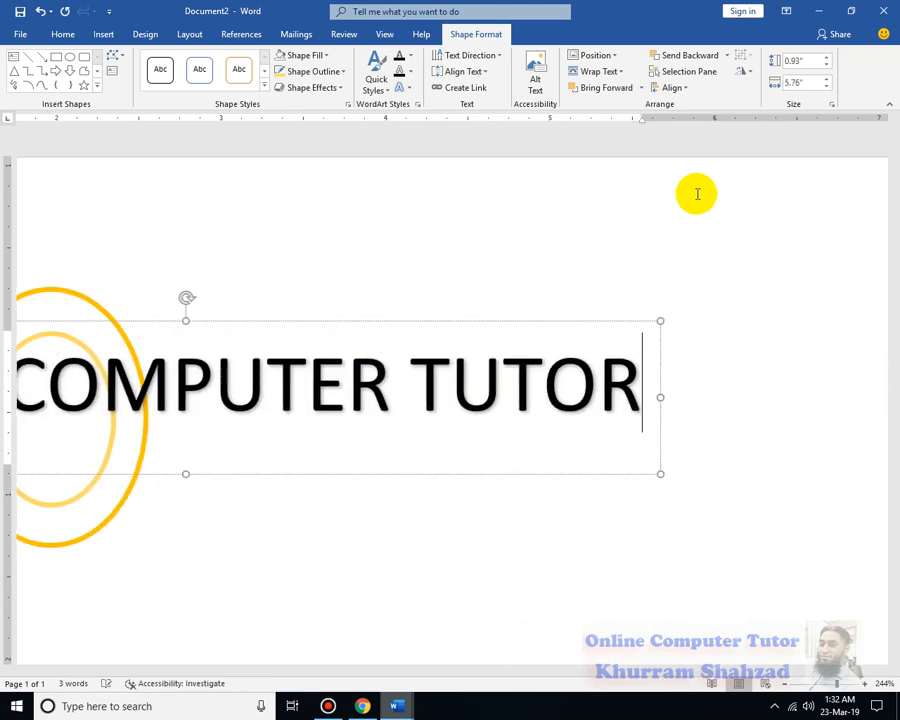
Reduce the whole WordArt text to 15 pt and move its box up above the ovals
key(ctrl+a)
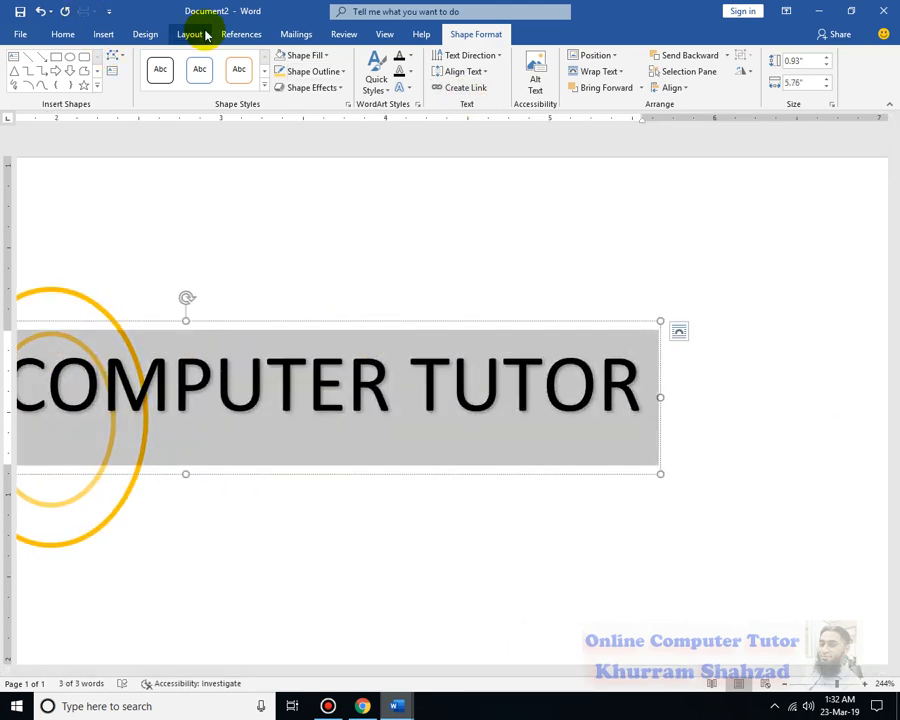
key(ctrl+bracketleft)
key(ctrl+bracketleft)
key(ctrl+bracketleft)
key(ctrl+bracketleft)
key(ctrl+bracketleft)
key(ctrl+bracketleft)
key(ctrl+bracketleft)
key(ctrl+bracketleft)
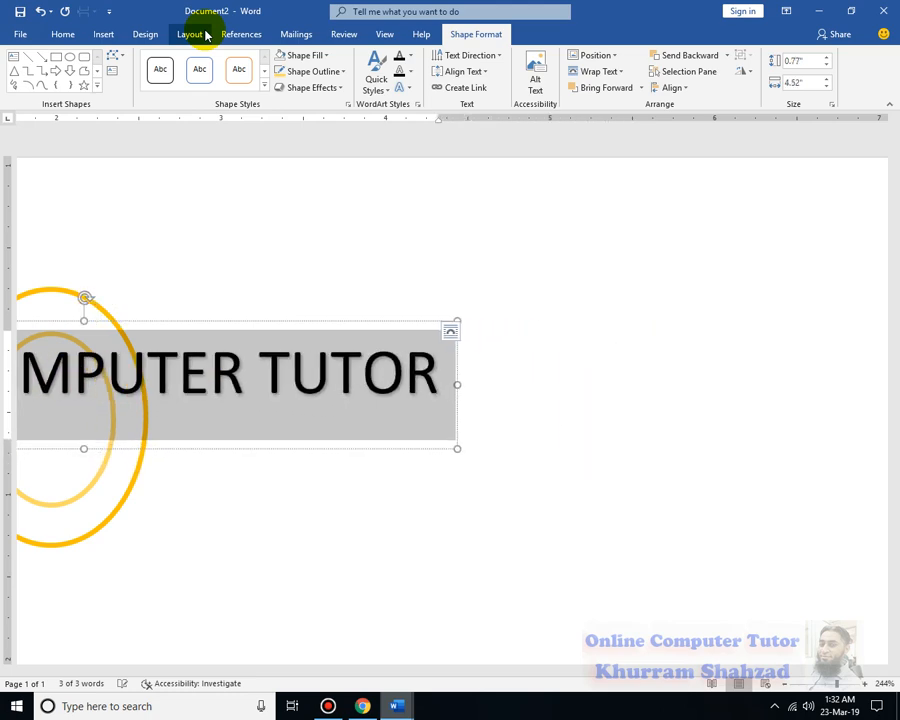
key(ctrl+bracketleft)
key(ctrl+bracketleft)
key(ctrl+bracketleft)
key(ctrl+bracketleft)
key(ctrl+bracketleft)
key(ctrl+bracketleft)
key(ctrl+bracketleft)
key(ctrl+bracketleft)
key(ctrl+bracketleft)
key(ctrl+bracketleft)
key(ctrl+bracketleft)
key(ctrl+bracketleft)
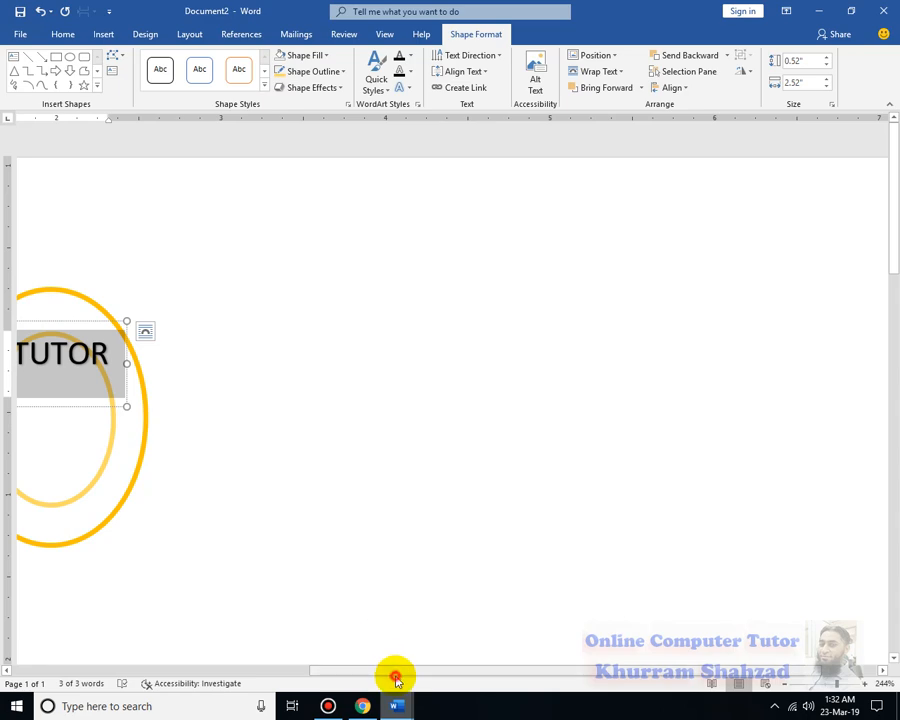
drag(396, 678, 215, 482)
click(244, 322)
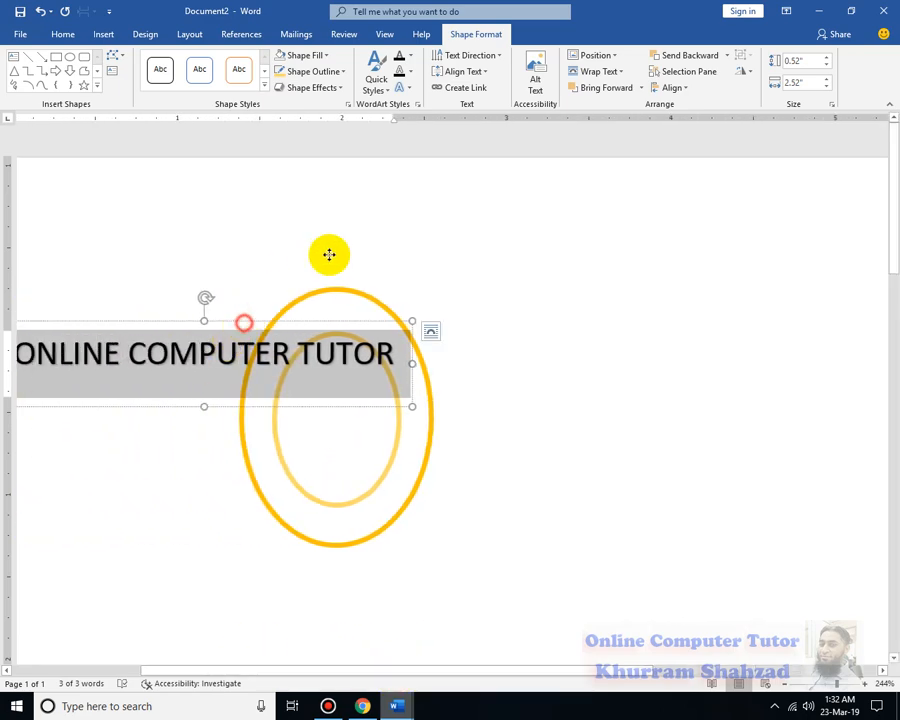
drag(329, 254, 387, 240)
Set the WordArt font to Arial Black at 6 pt and place the text just above the outer oval
click(60, 35)
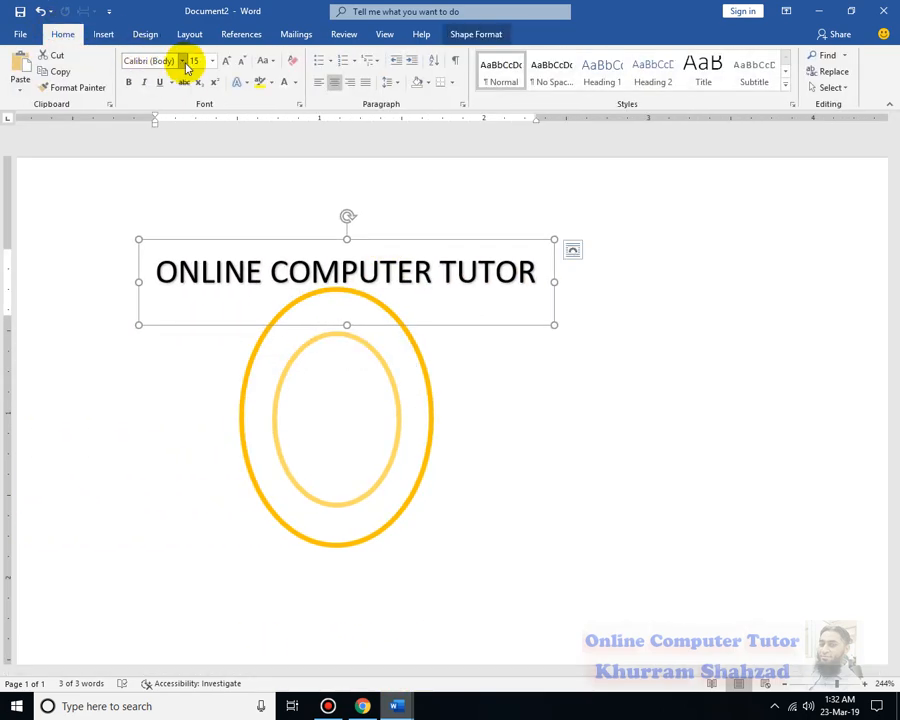
click(181, 62)
click(173, 146)
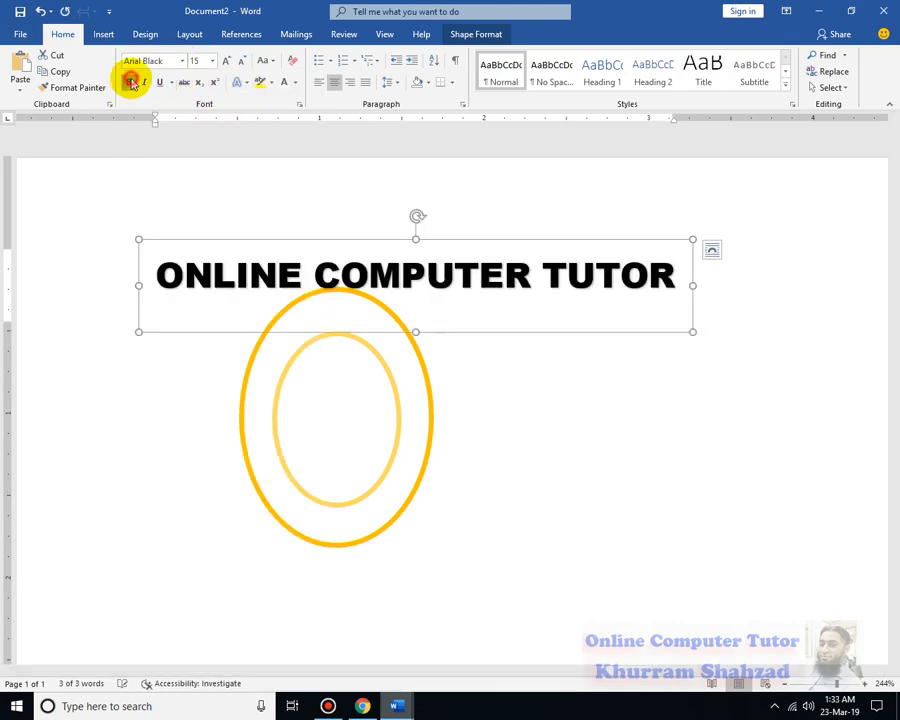
click(238, 62)
click(238, 62)
click(238, 62)
click(238, 62)
click(238, 62)
click(238, 62)
click(238, 62)
click(238, 62)
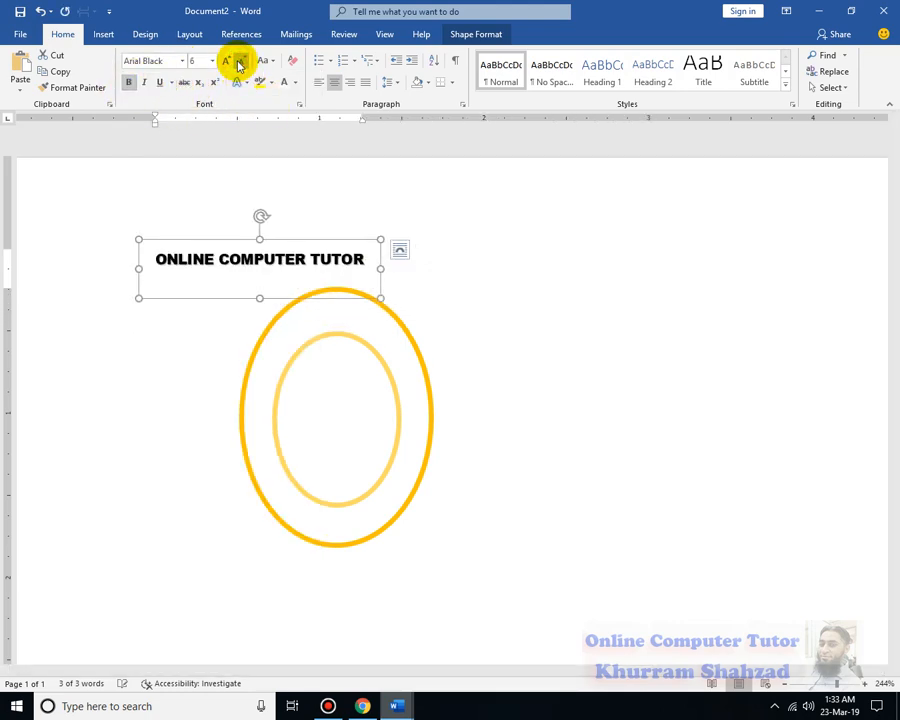
drag(395, 257, 426, 254)
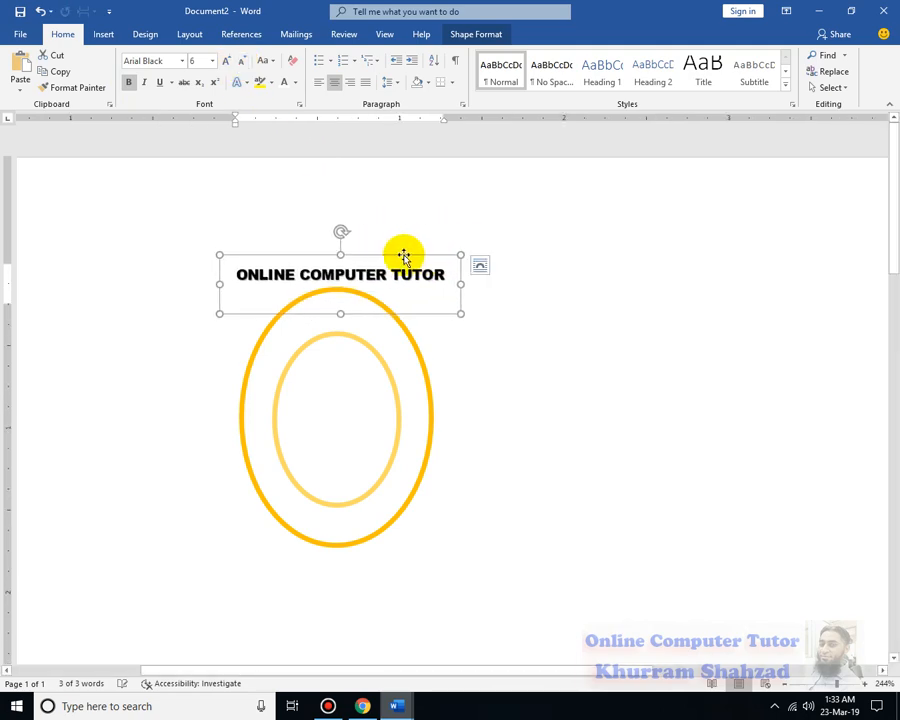
Try to reshape the WordArt box by moving the points and segments of its lower edge, undoing each attempt
right_click(402, 257)
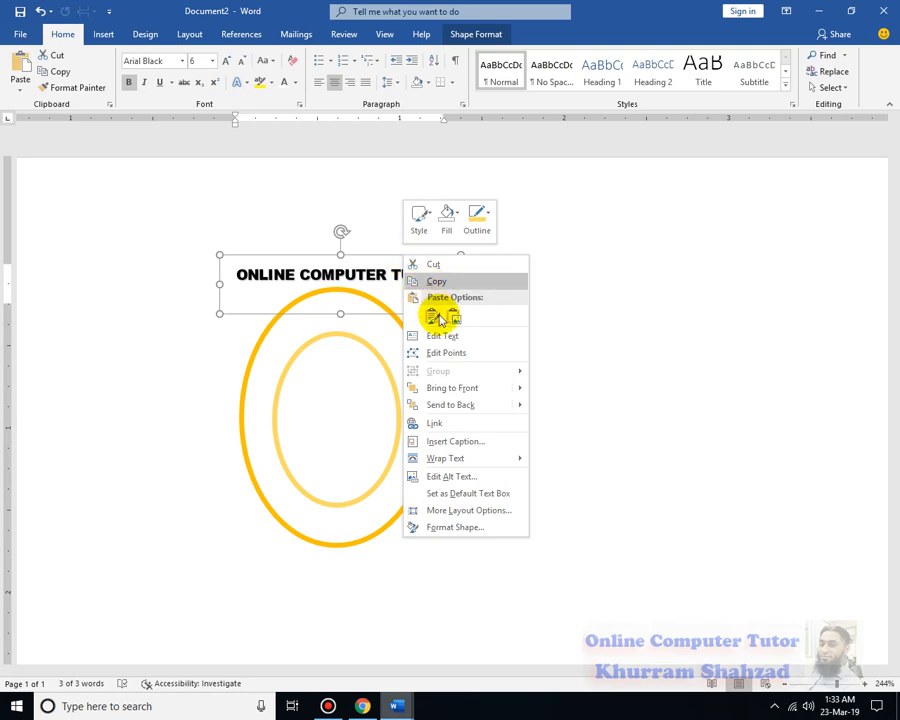
click(454, 358)
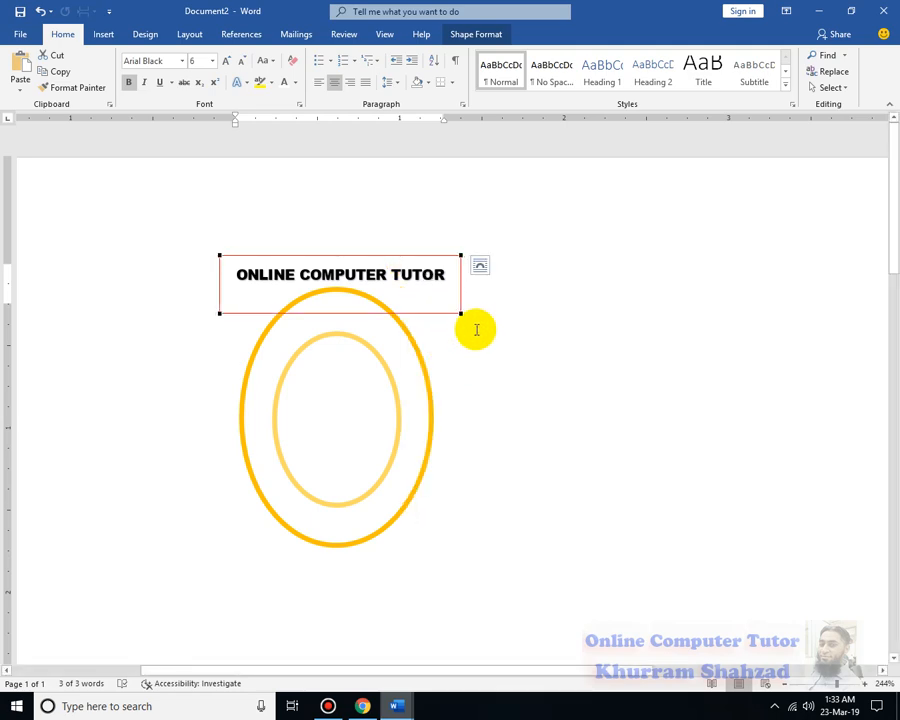
drag(340, 314, 400, 410)
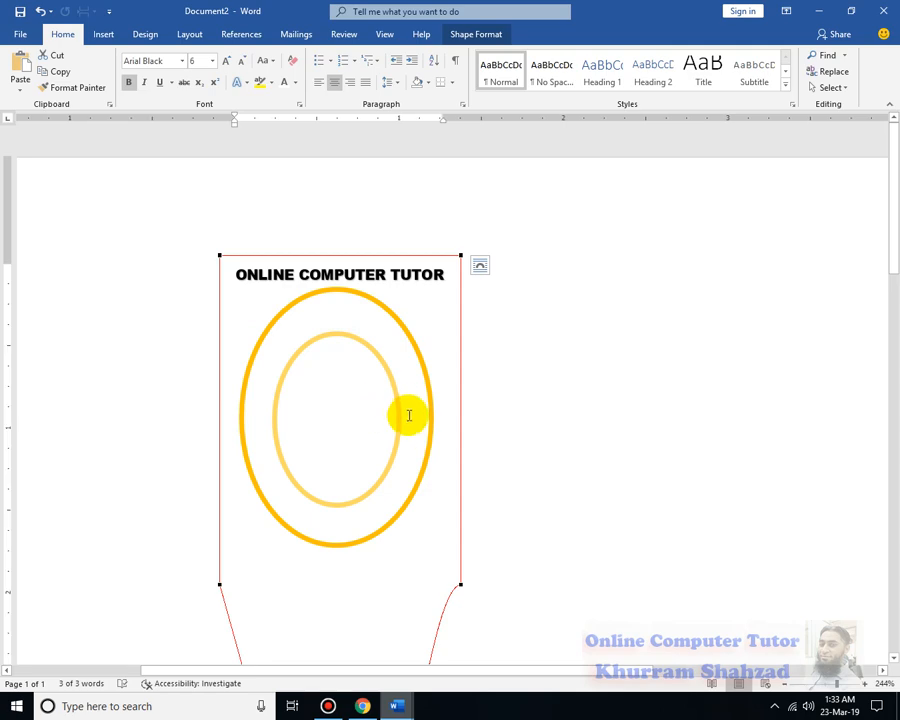
key(ctrl+z)
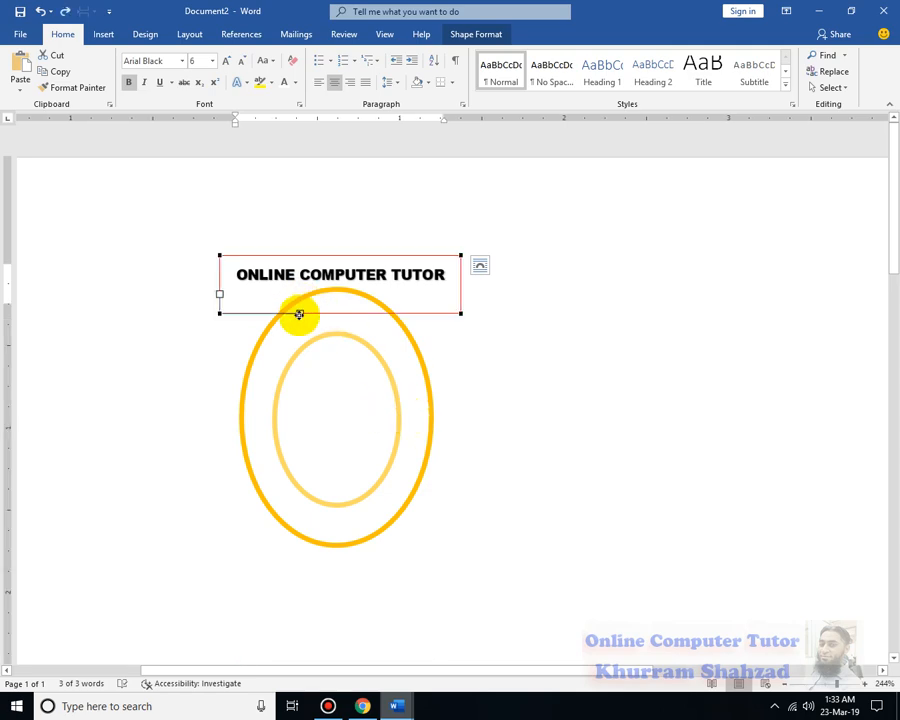
drag(299, 314, 426, 470)
key(ctrl+z)
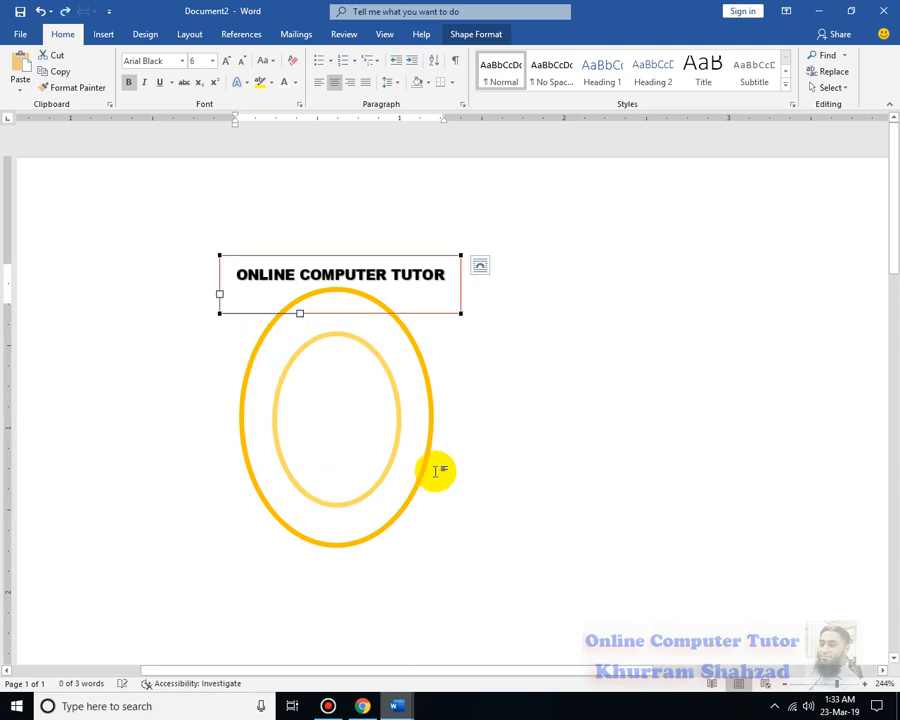
drag(461, 313, 460, 396)
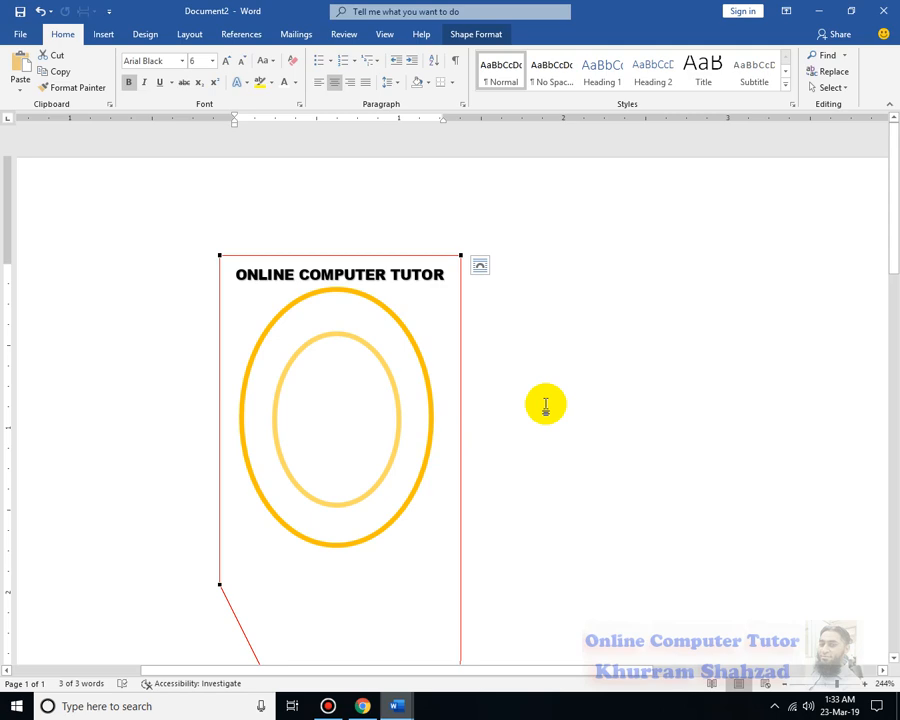
key(ctrl+z)
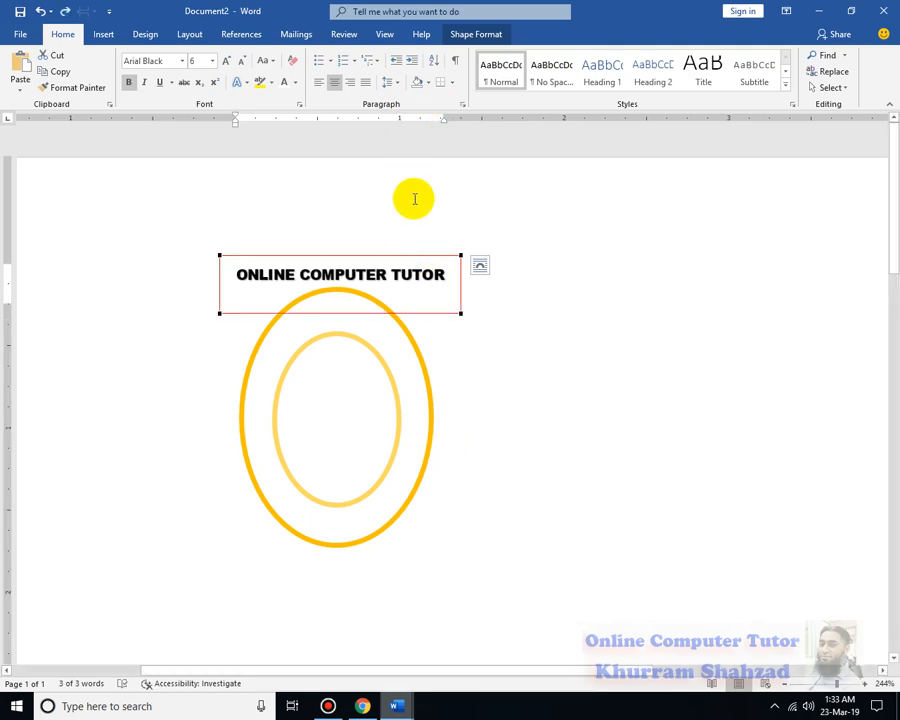
Undo the WordArt's last move and reposition it roughly centred over the outer oval's upper edge
key(ctrl+z)
drag(353, 239, 415, 258)
double_click(414, 258)
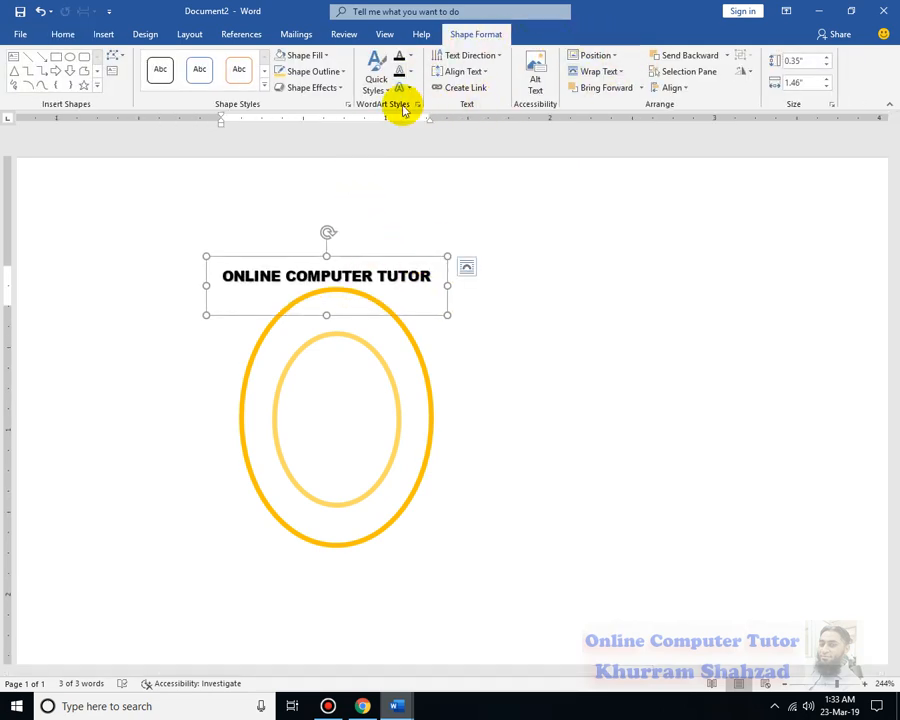
click(340, 89)
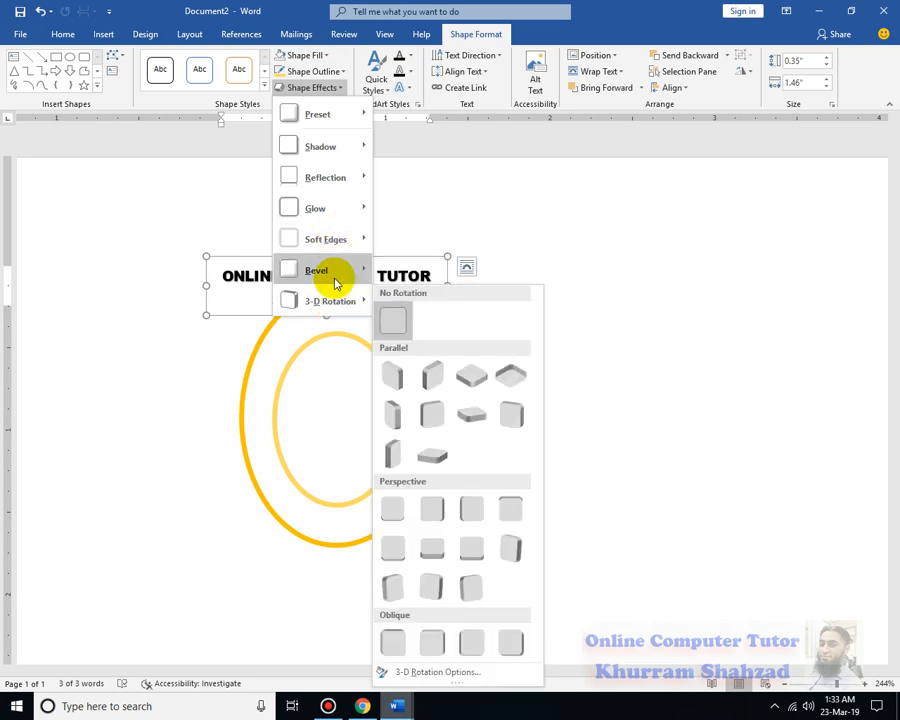
mouse_move(335, 284)
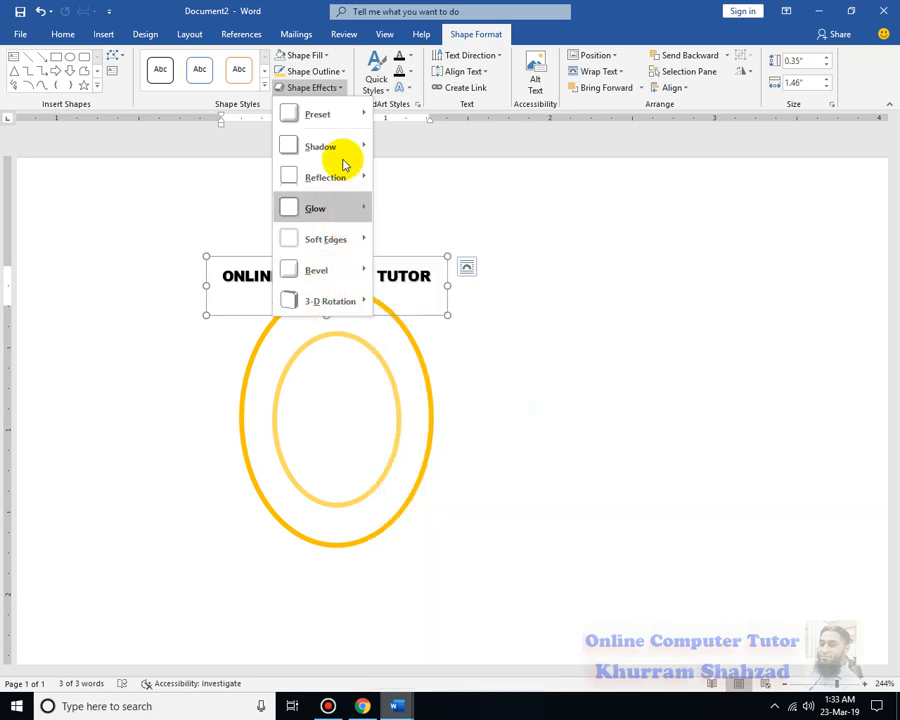
click(640, 152)
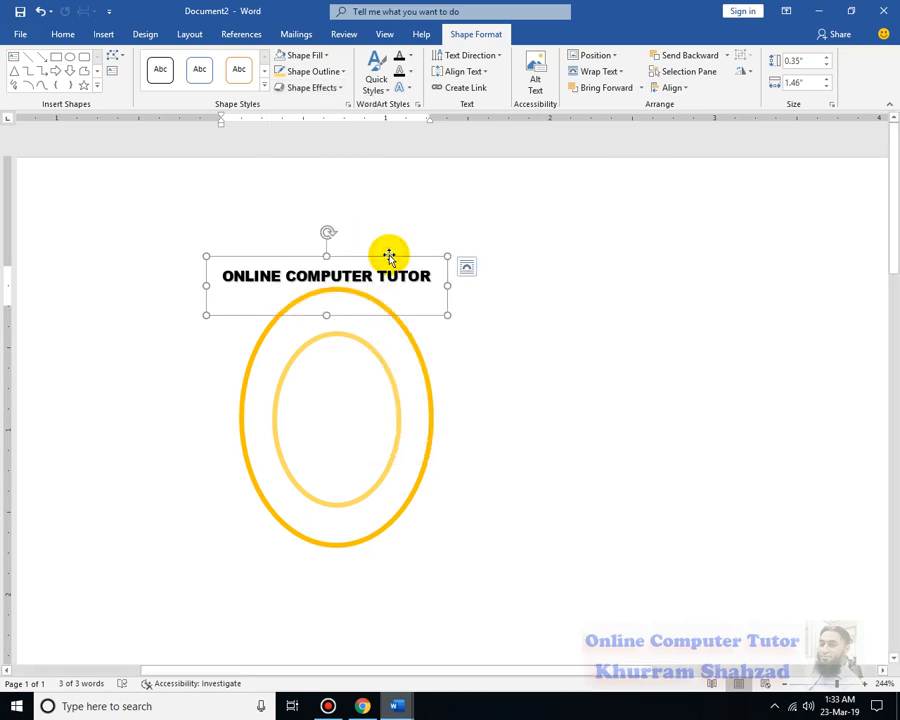
click(340, 71)
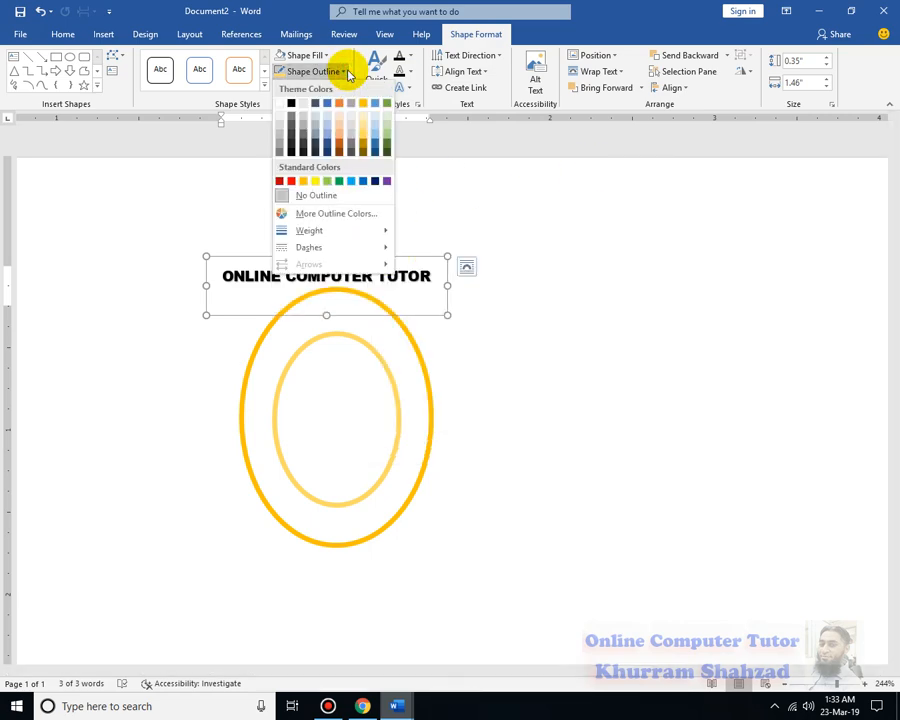
click(579, 249)
click(340, 88)
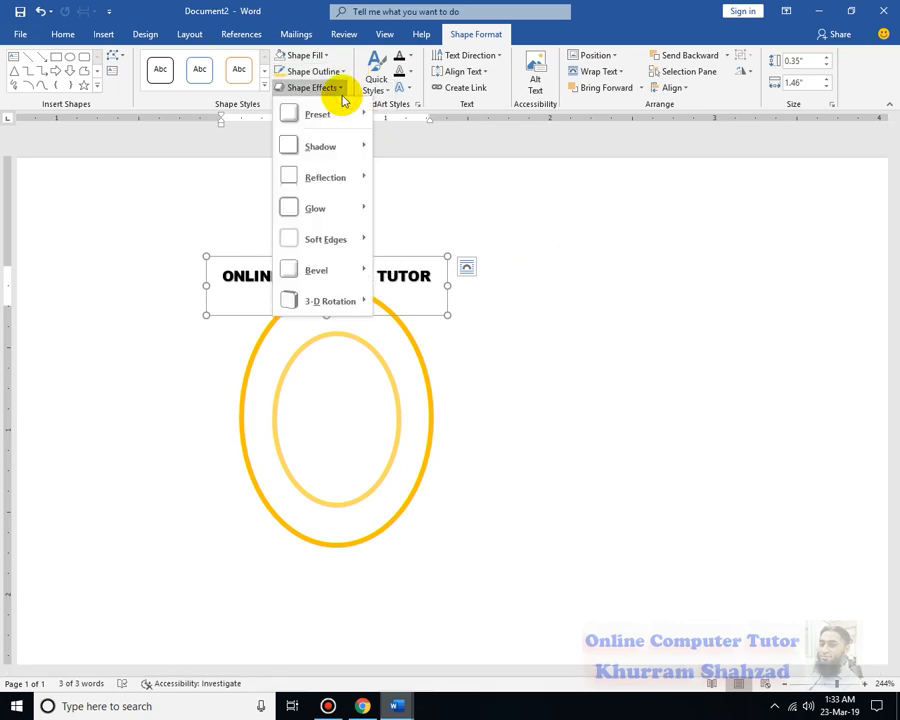
mouse_move(371, 293)
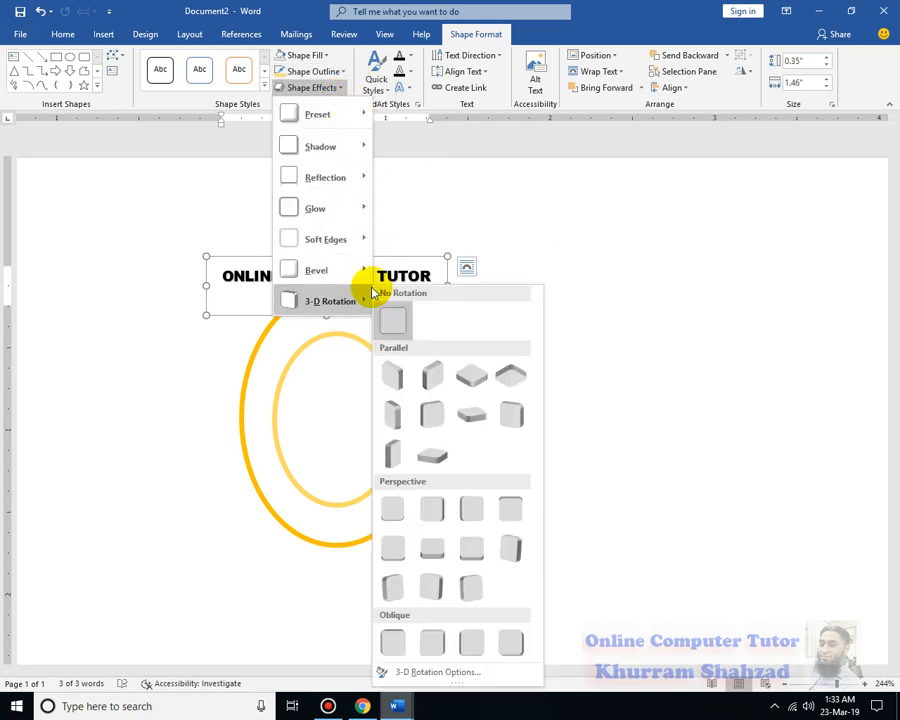
click(522, 168)
click(403, 87)
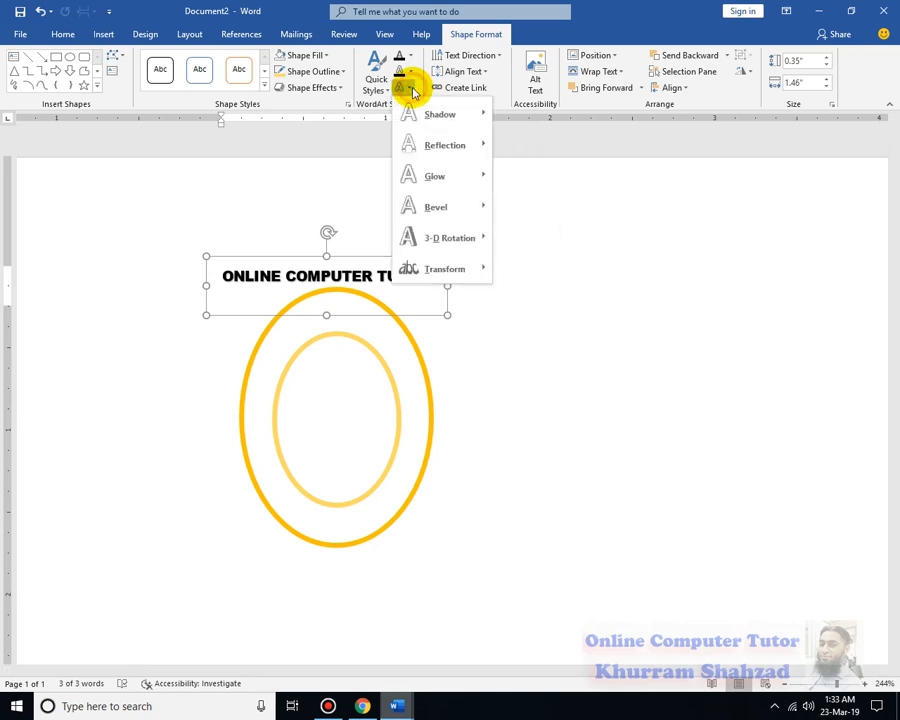
click(684, 234)
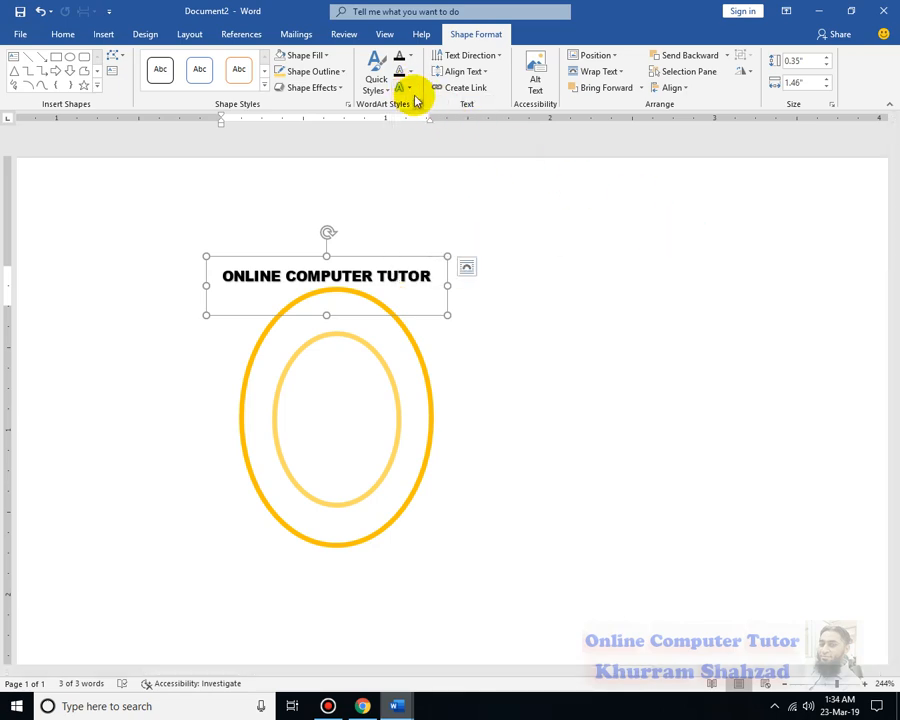
Apply the Arch follow-path transform to the "ONLINE COMPUTER TUTOR" WordArt
click(411, 90)
mouse_move(452, 269)
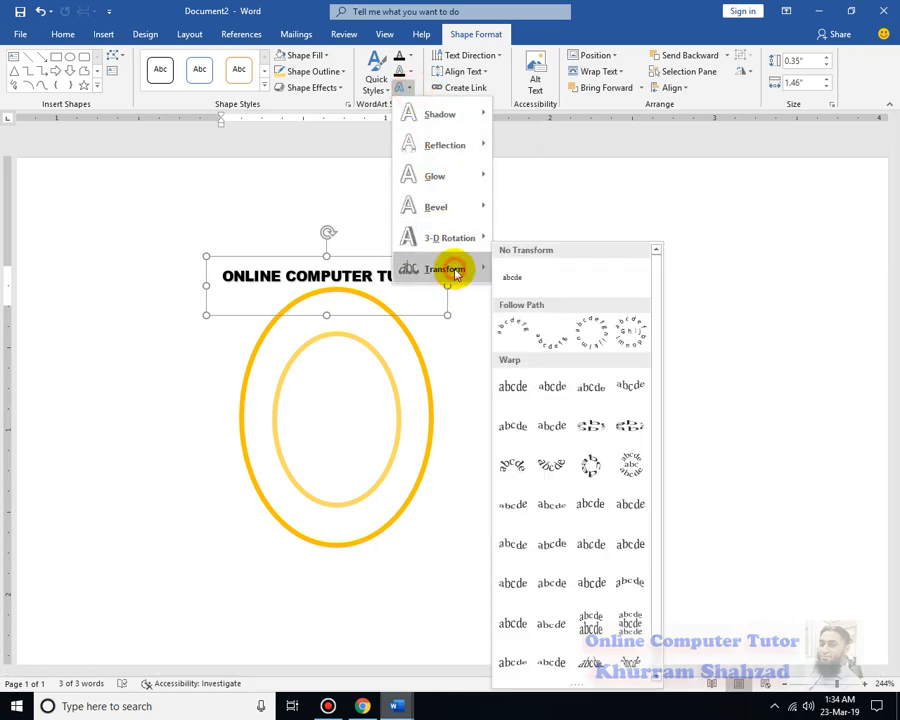
click(519, 327)
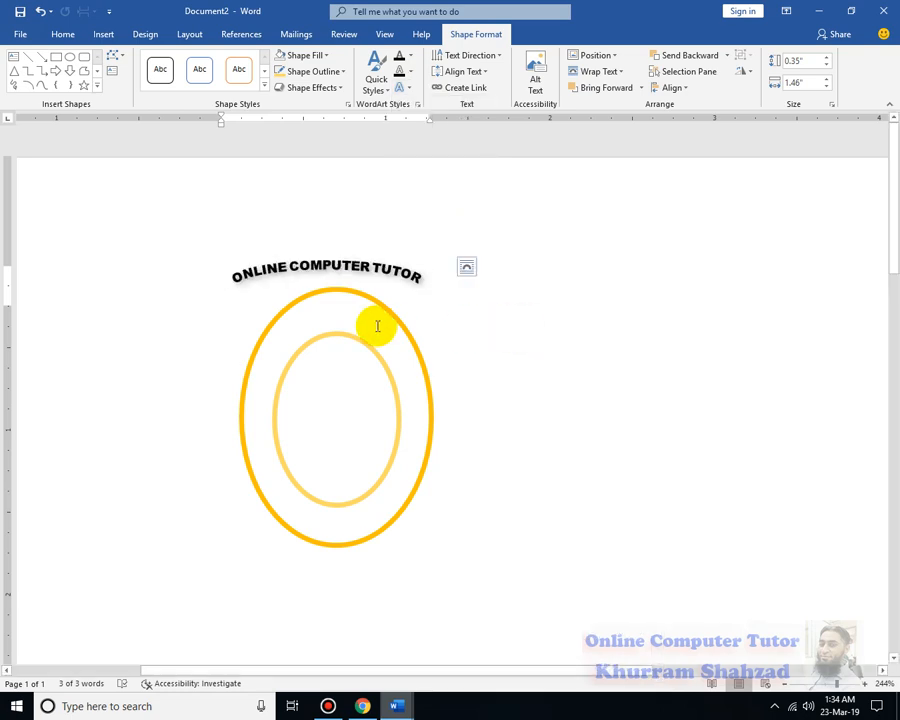
Try to bend the lower edge of the WordArt box by moving a point at its middle
right_click(332, 263)
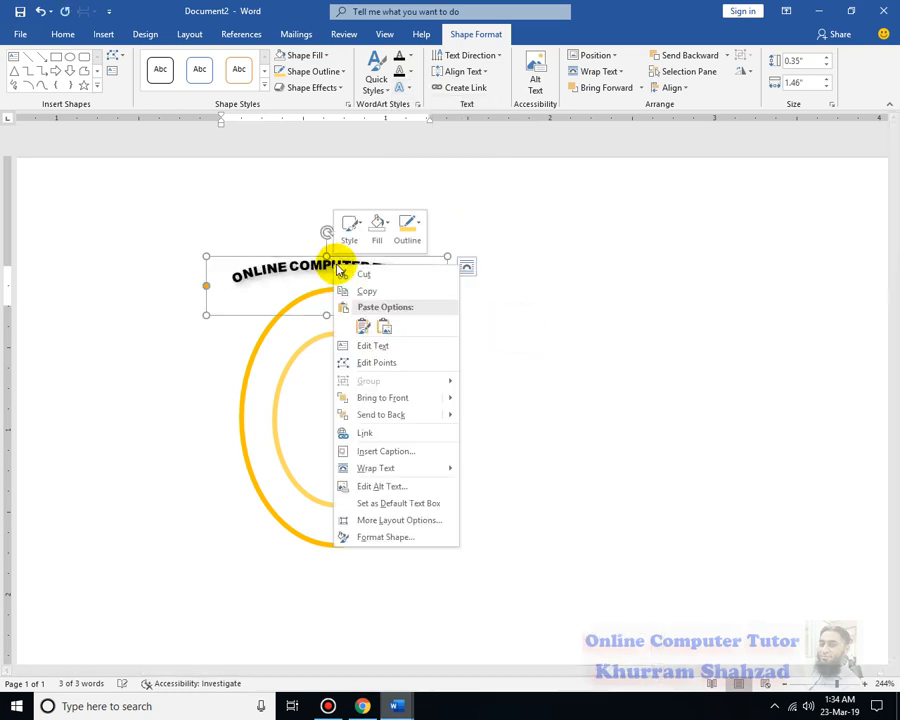
click(390, 361)
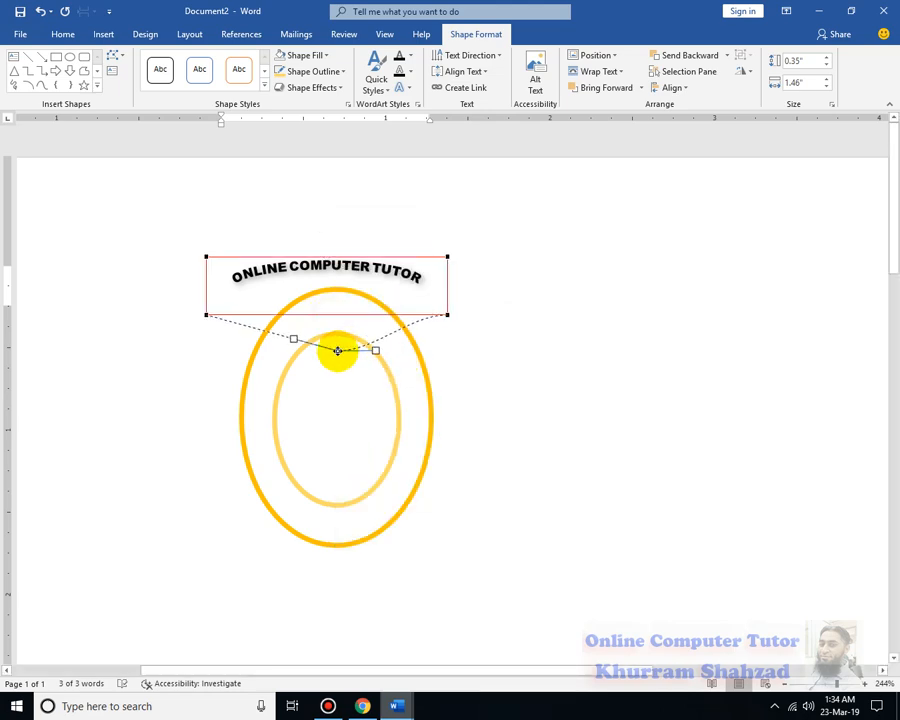
drag(338, 351, 331, 331)
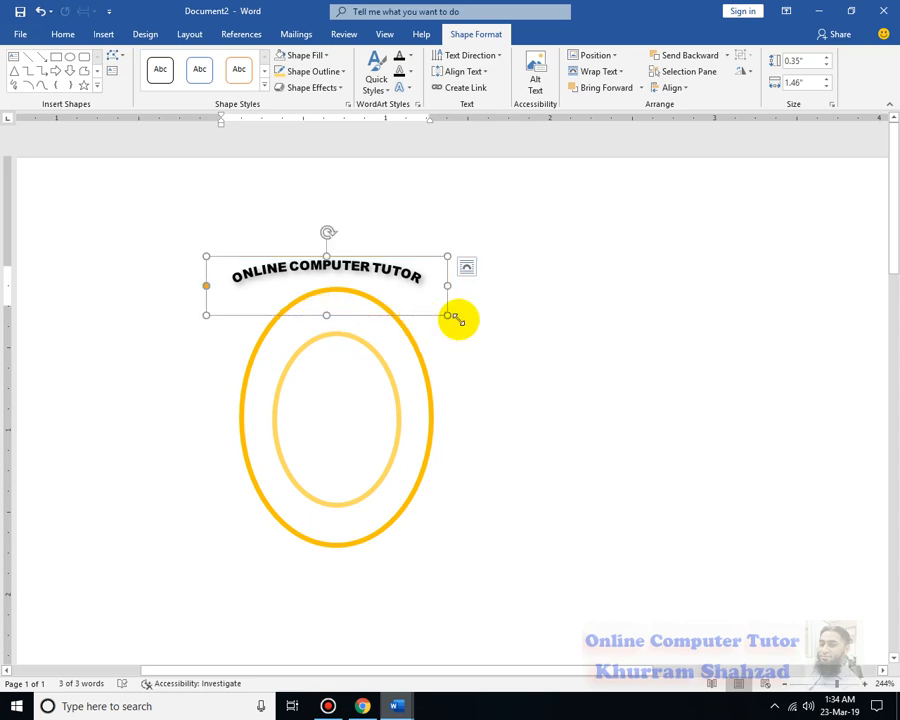
click(512, 316)
Stretch the WordArt box to about 2.13" tall by 1.47" wide and place its arched text between the two ovals
triple_click(400, 272)
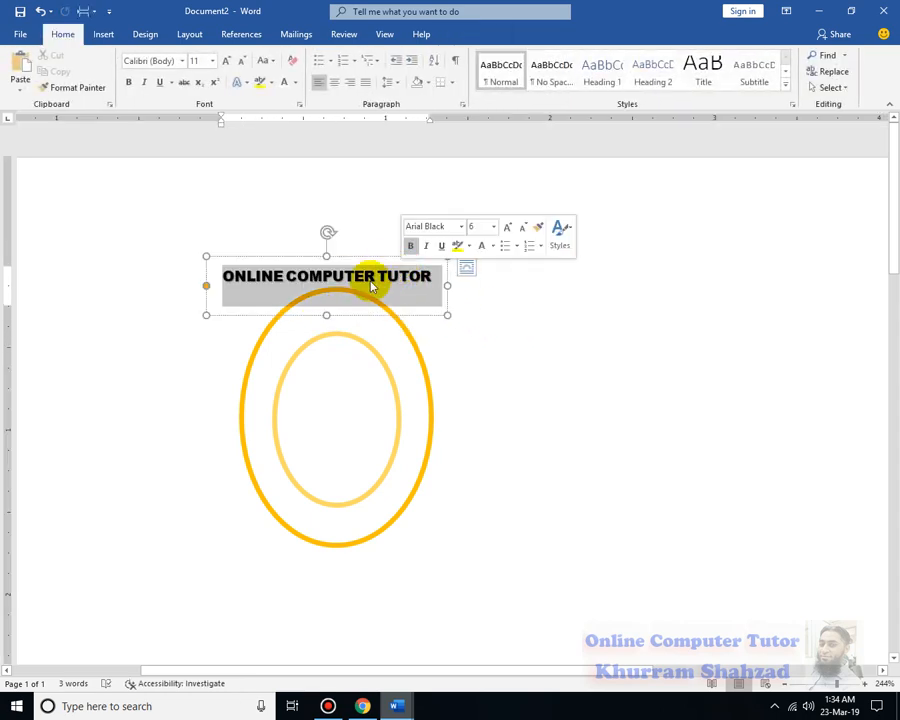
drag(327, 330, 345, 561)
drag(380, 283, 382, 288)
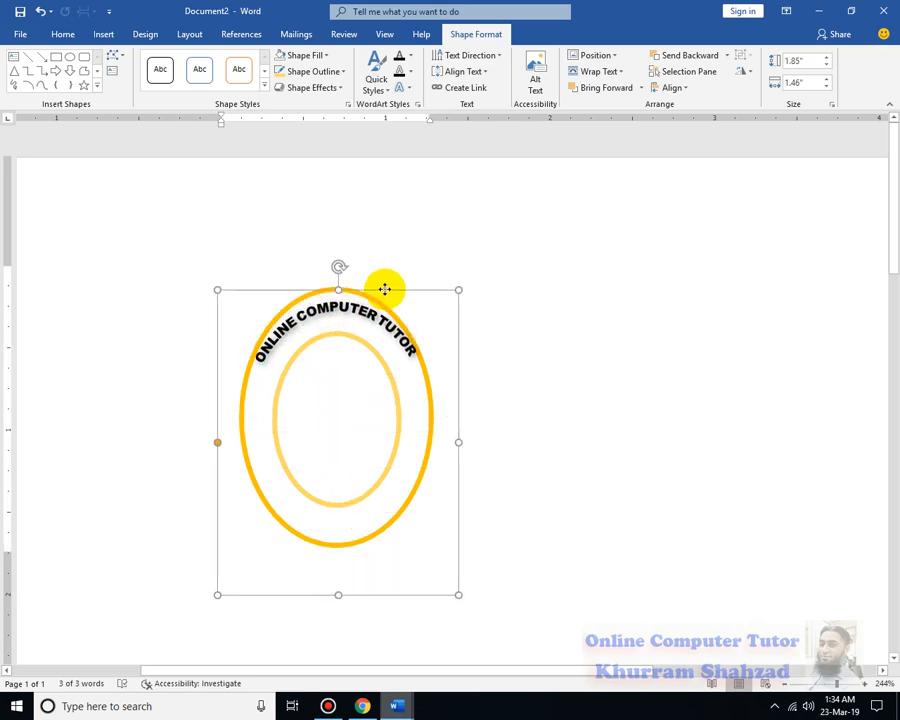
scroll(460, 435, down, 2)
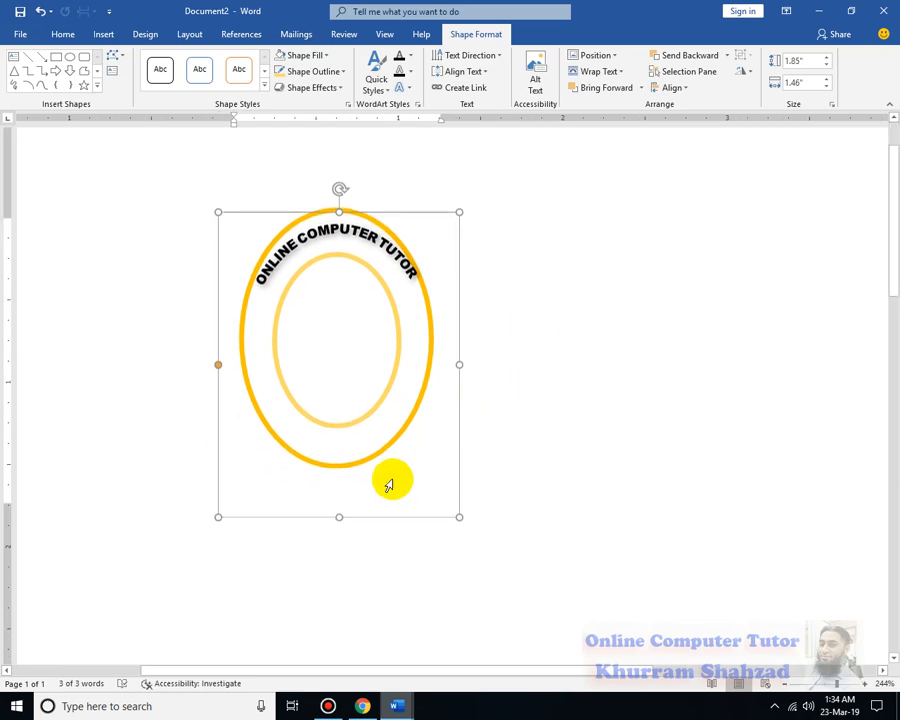
drag(339, 516, 339, 563)
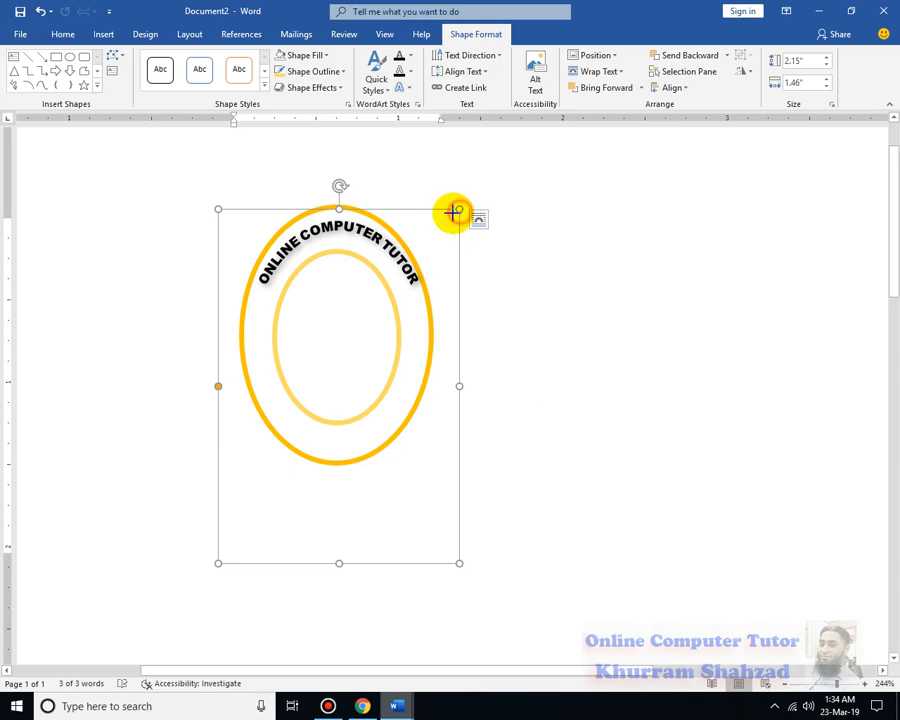
mouse_move(452, 212)
mouse_down()
mouse_move(456, 221)
mouse_move(461, 212)
mouse_up()
Increase the font size of the "ONLINE COMPUTER TUTOR" text to 9 pt
triple_click(392, 249)
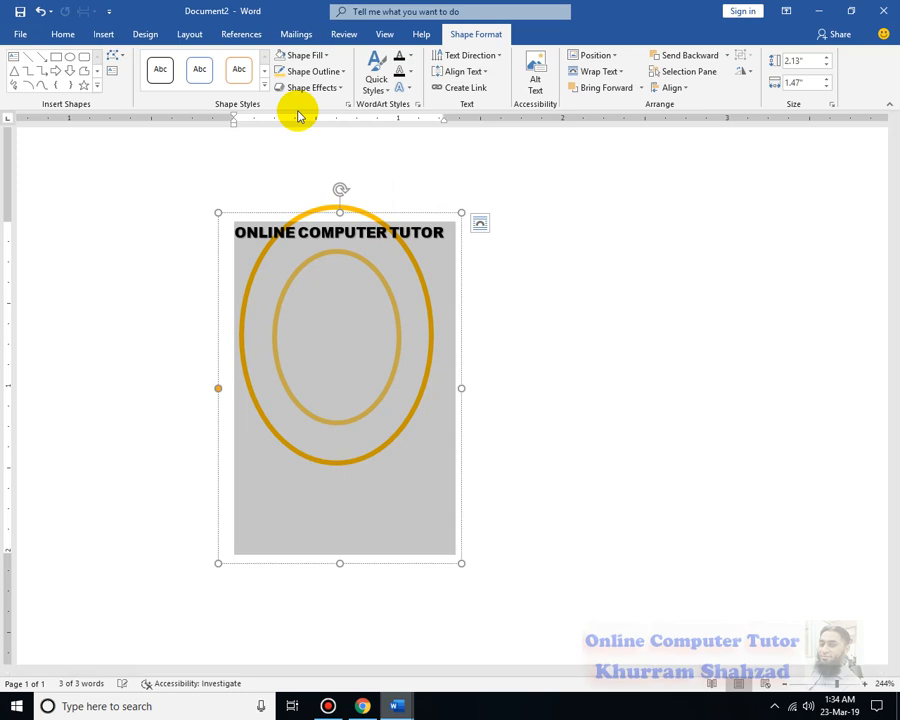
key(ctrl+bracketright)
key(ctrl+bracketright)
key(ctrl+bracketright)
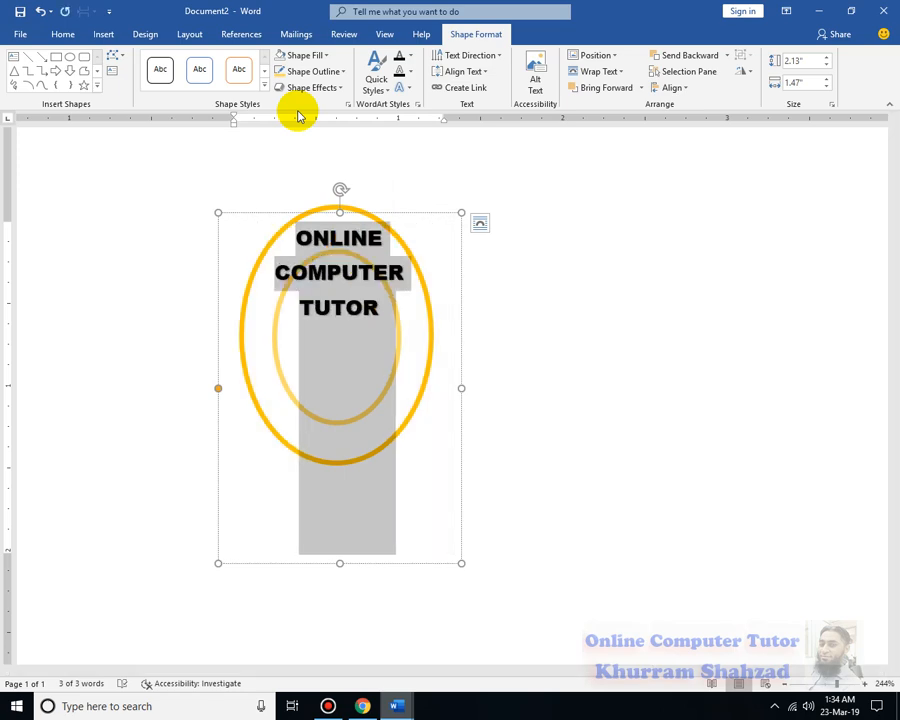
click(414, 144)
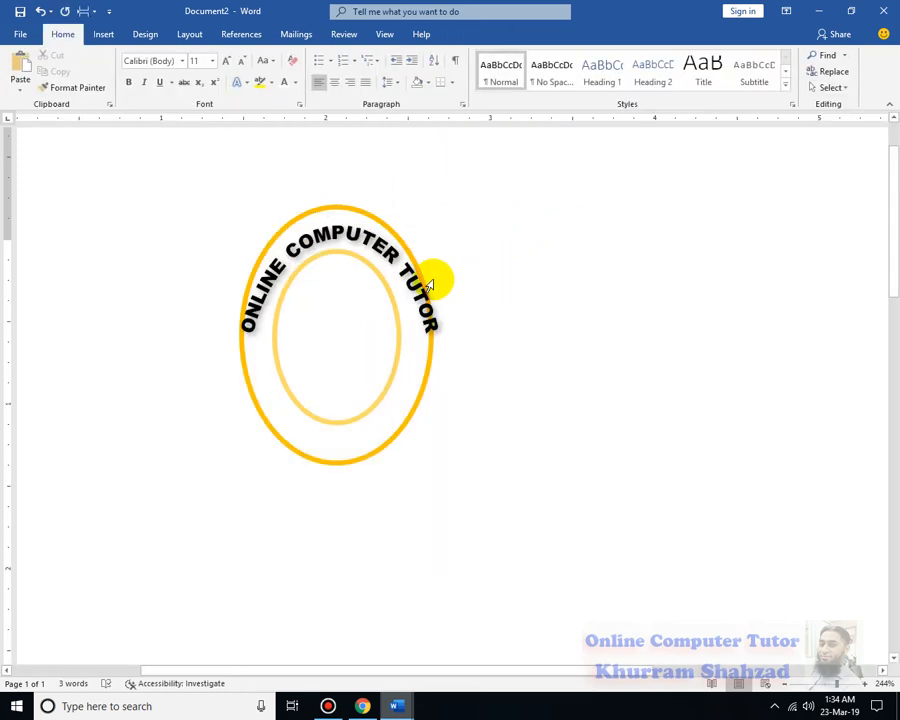
Narrow the WordArt box on both sides and bring its upper edge level with the outer oval's top
double_click(417, 287)
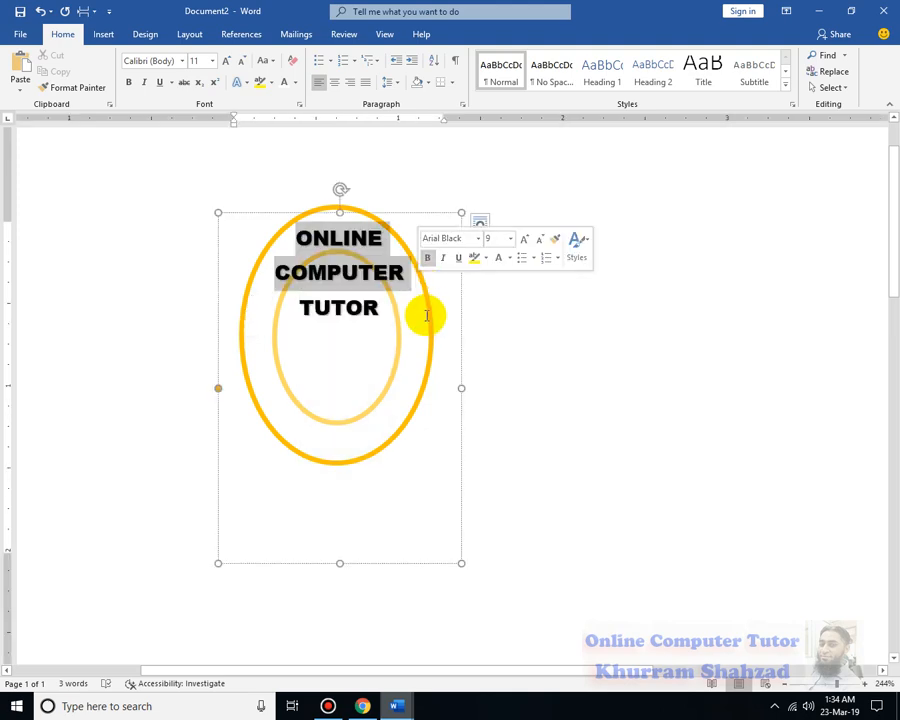
drag(460, 388, 448, 359)
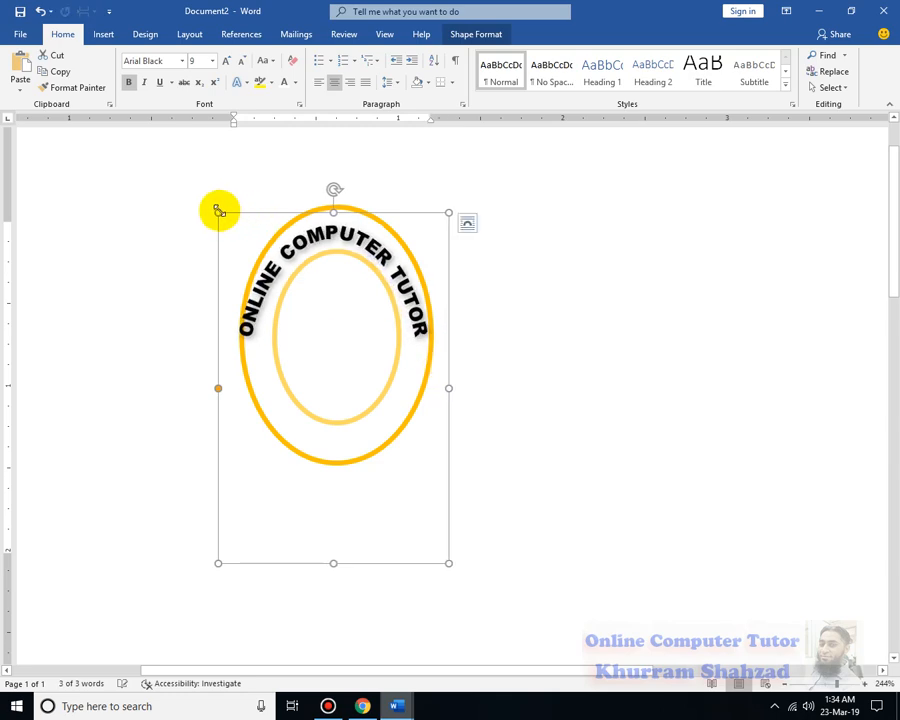
drag(218, 212, 227, 206)
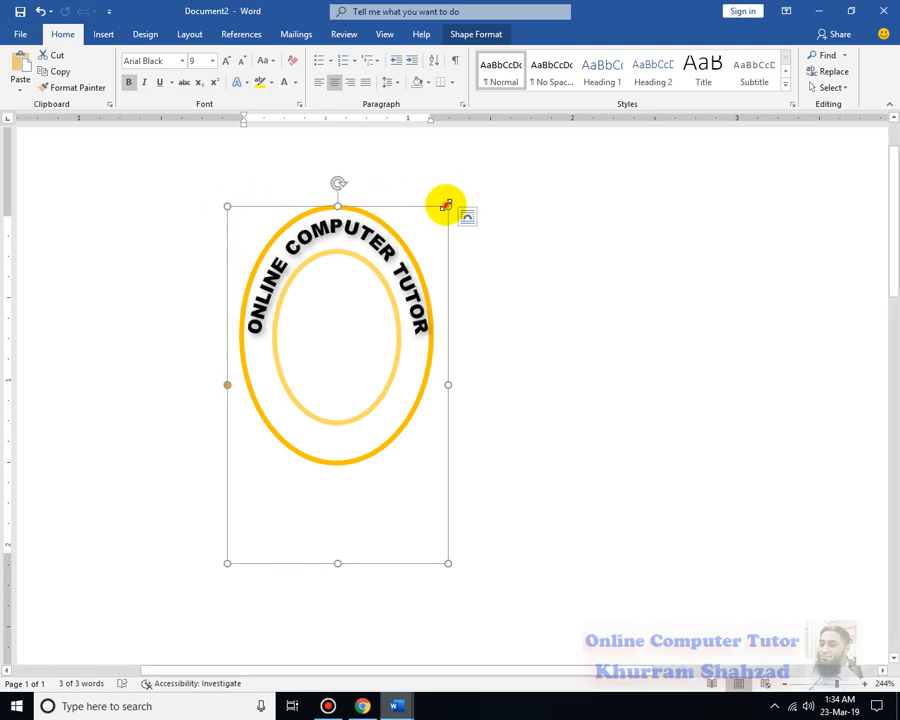
drag(446, 205, 445, 205)
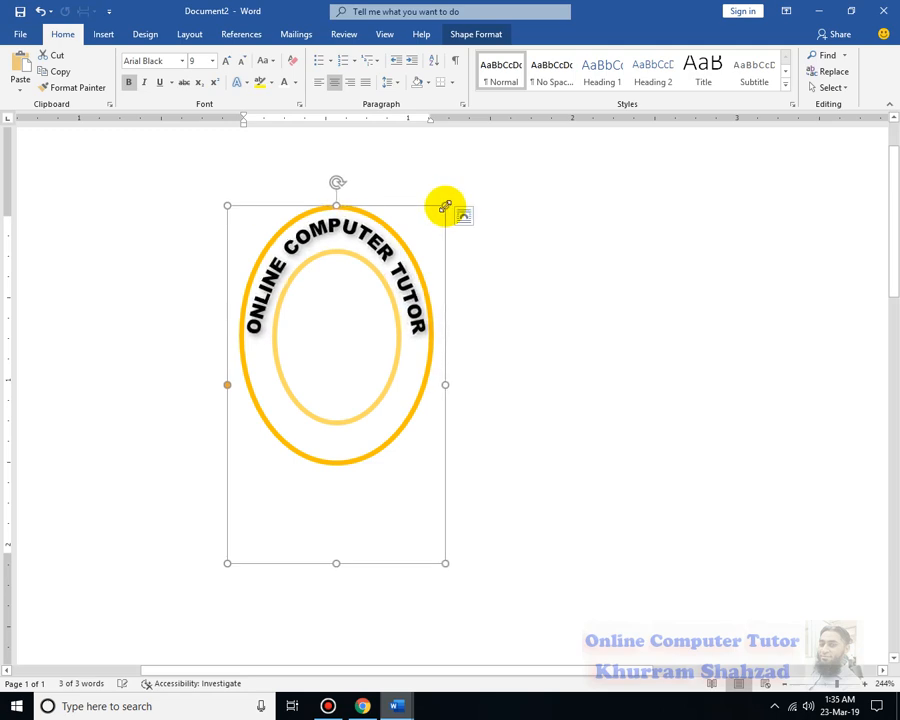
Lower the WordArt box's upper edge slightly and nudge the box to centre the text between the two ovals
key(Down)
key(Down)
key(Down)
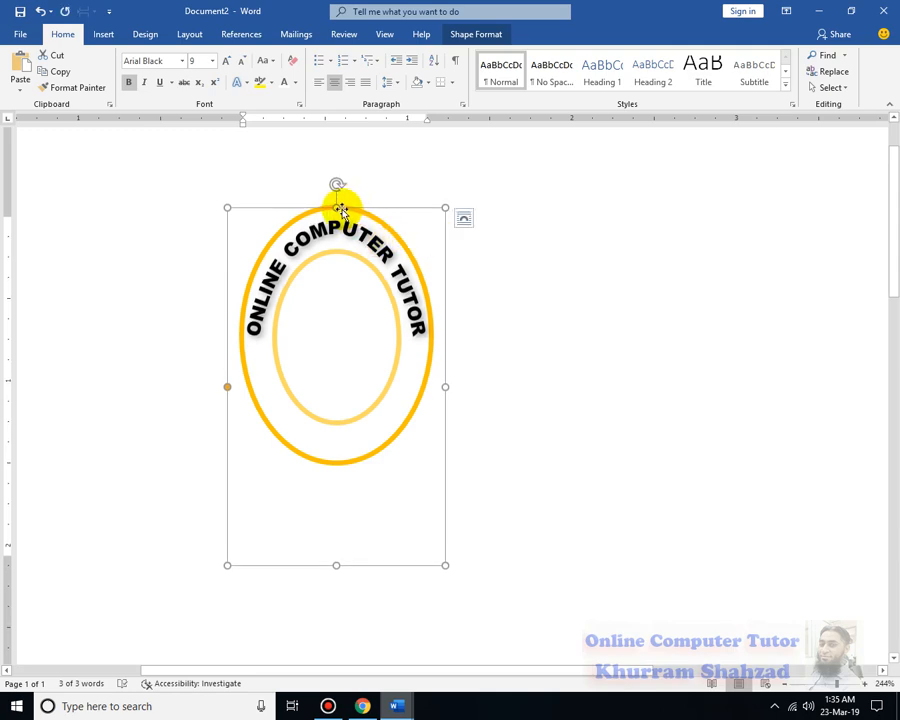
drag(338, 208, 339, 214)
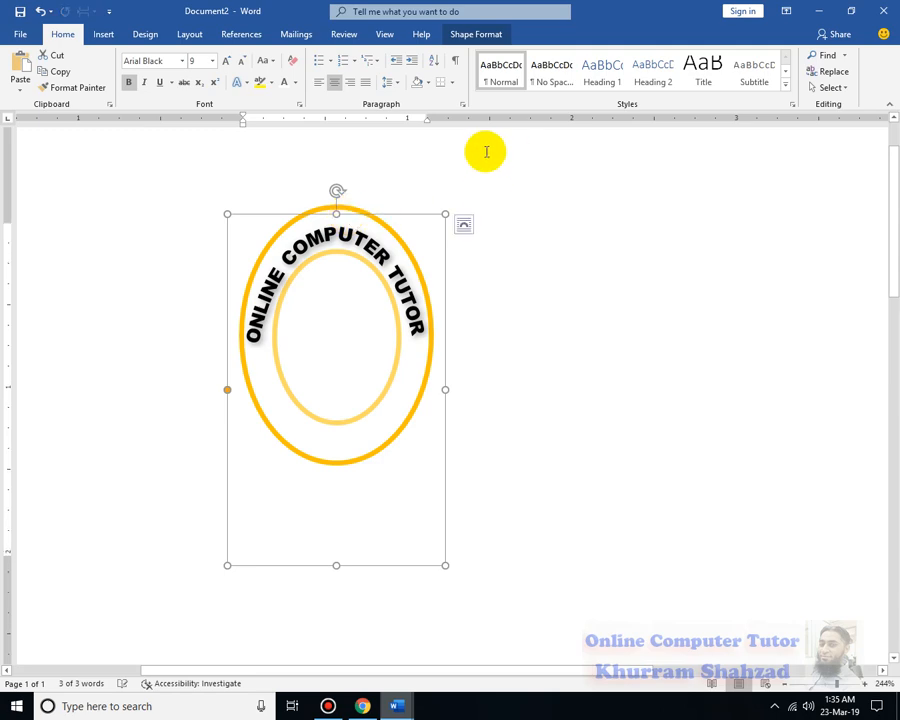
key(Up)
key(Up)
key(Up)
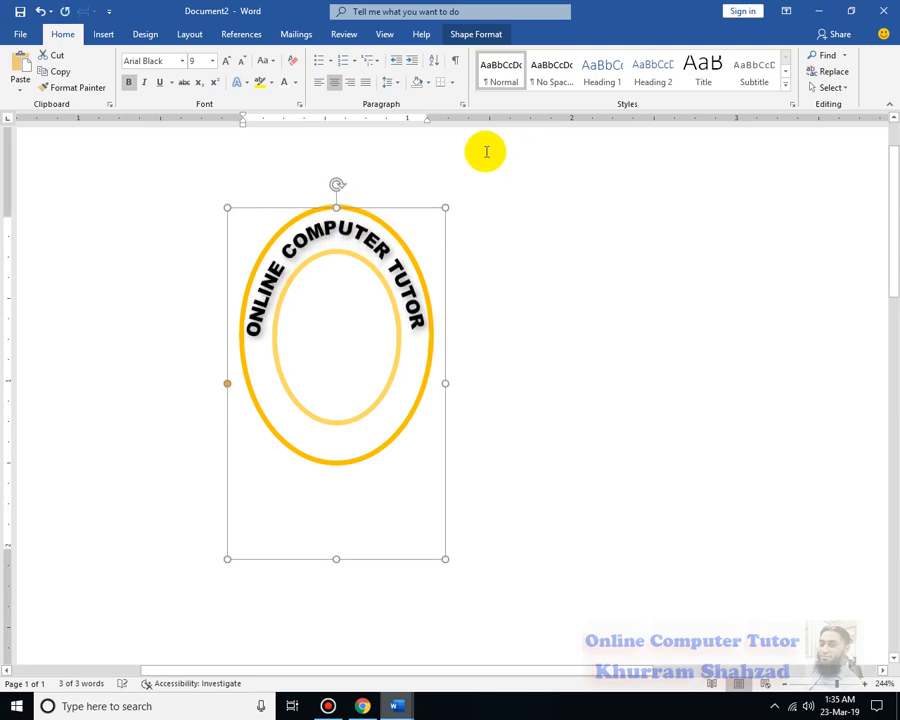
key(Up)
key(Right)
key(Down)
key(Down)
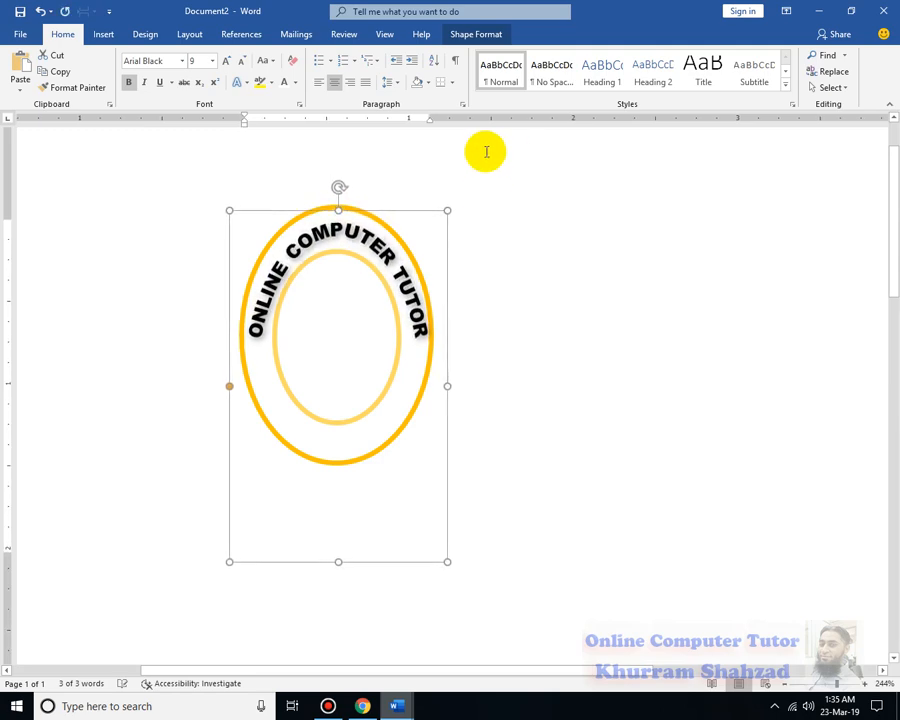
key(Left)
key(Left)
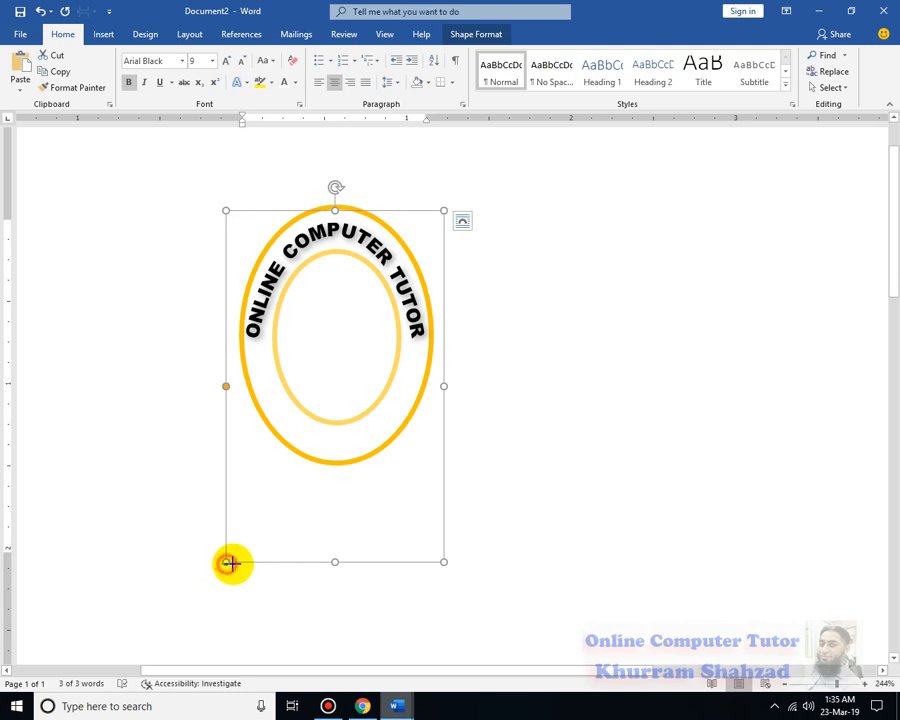
Shorten the WordArt box slightly from its lower corners so the arch keeps following the ovals
drag(229, 563, 228, 547)
drag(446, 548, 446, 540)
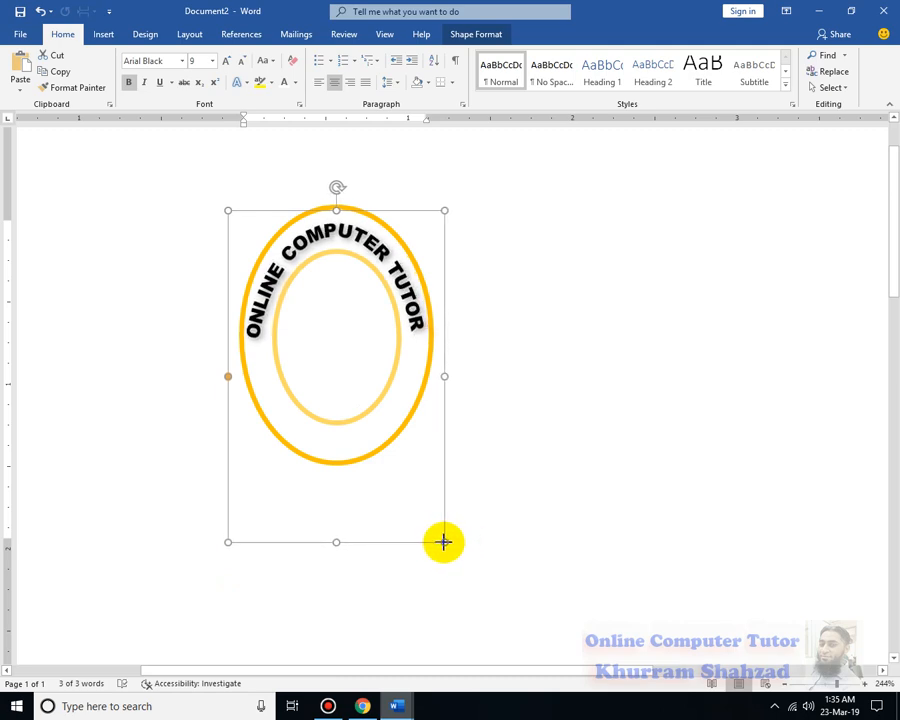
drag(444, 542, 446, 541)
click(518, 428)
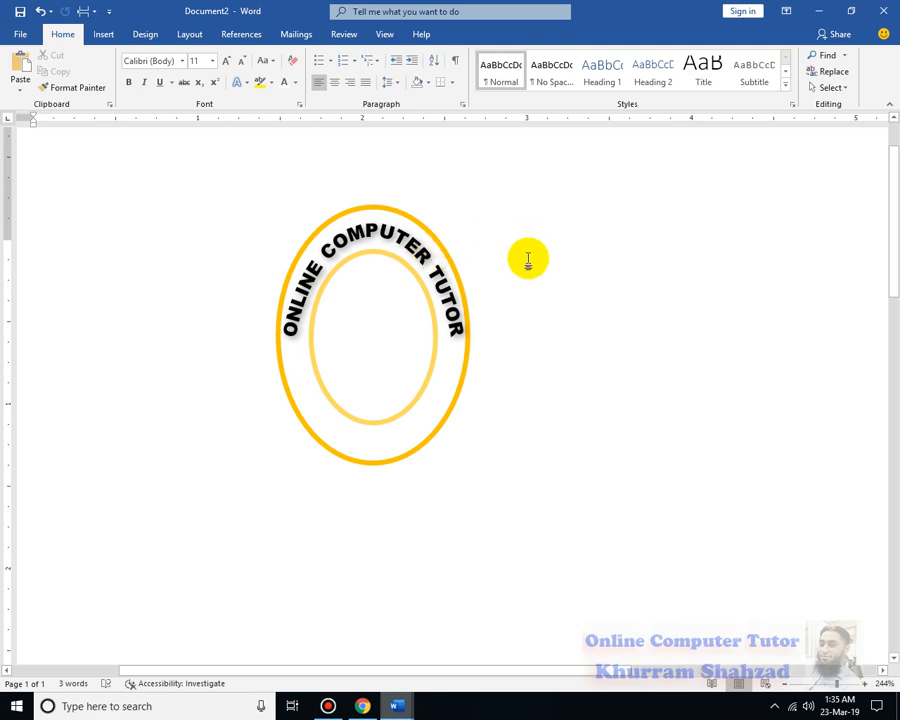
Narrow the WordArt box evenly on both sides and raise its upper edge slightly to fit the text between the ovals
click(444, 315)
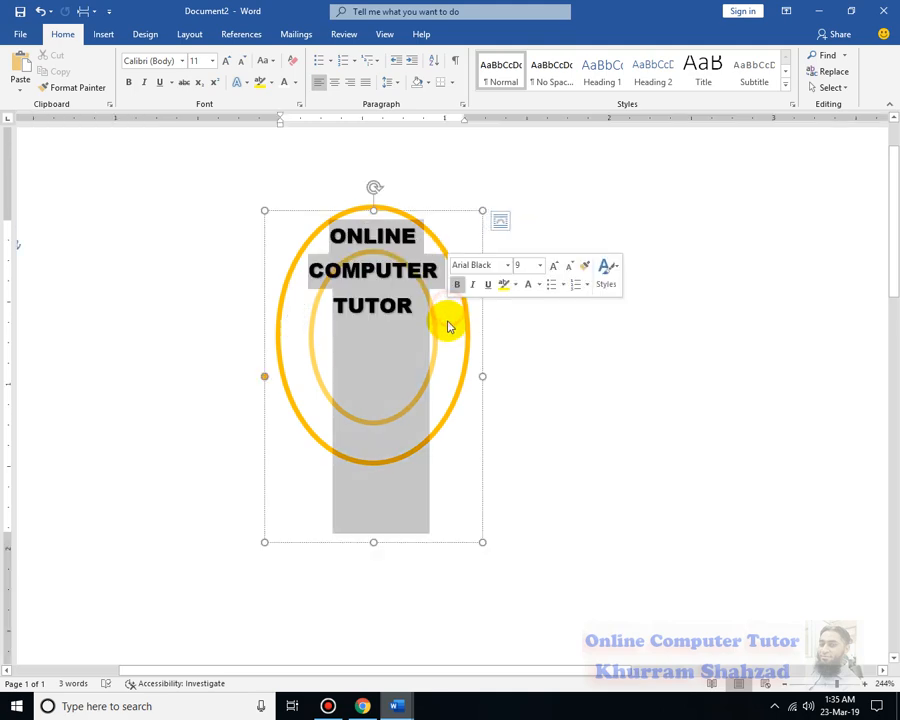
click(482, 376)
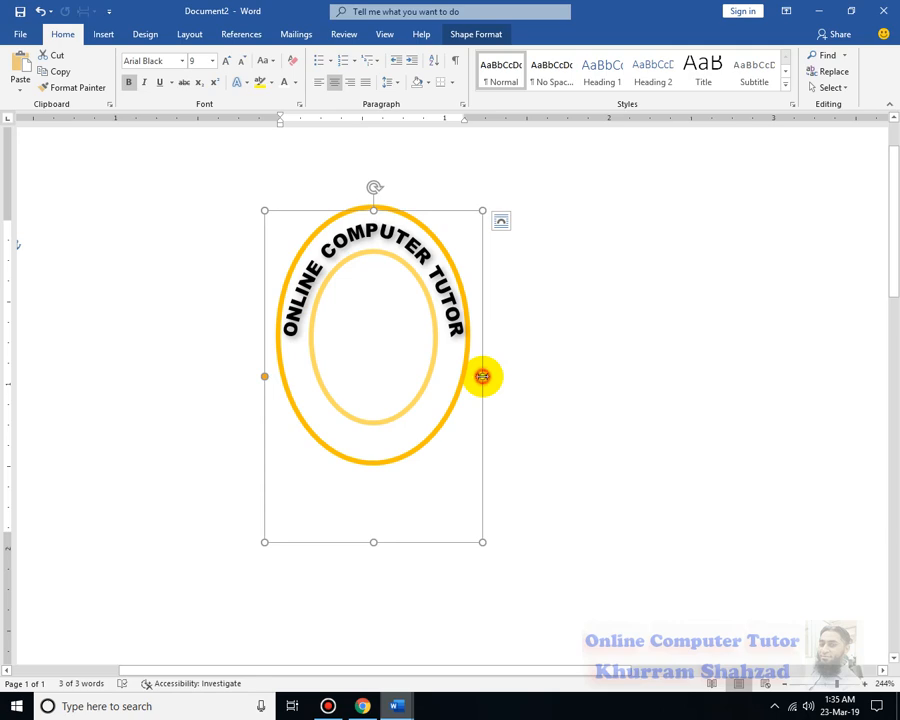
drag(482, 376, 476, 376)
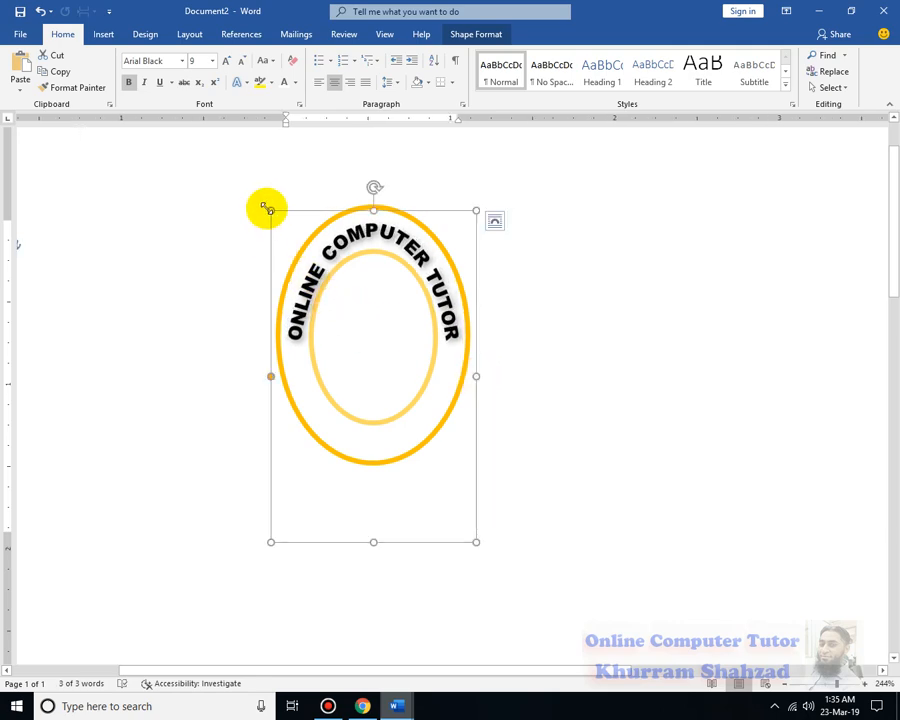
drag(265, 207, 265, 207)
click(667, 361)
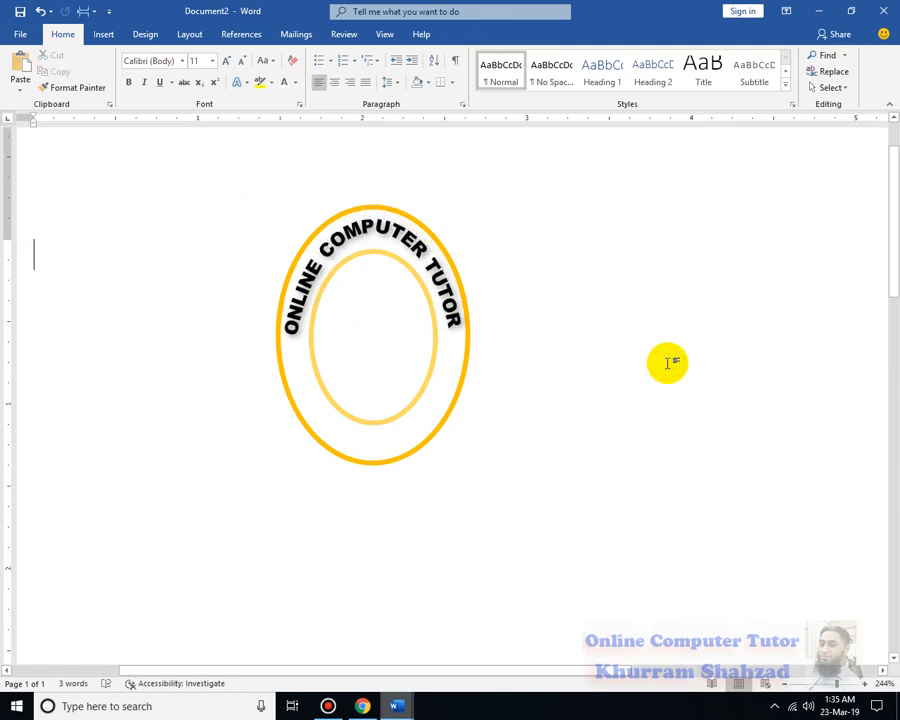
Insert a small four-point star, about 0.1" by 0.08", between the ovals just below the "O" of "ONLINE"
click(106, 34)
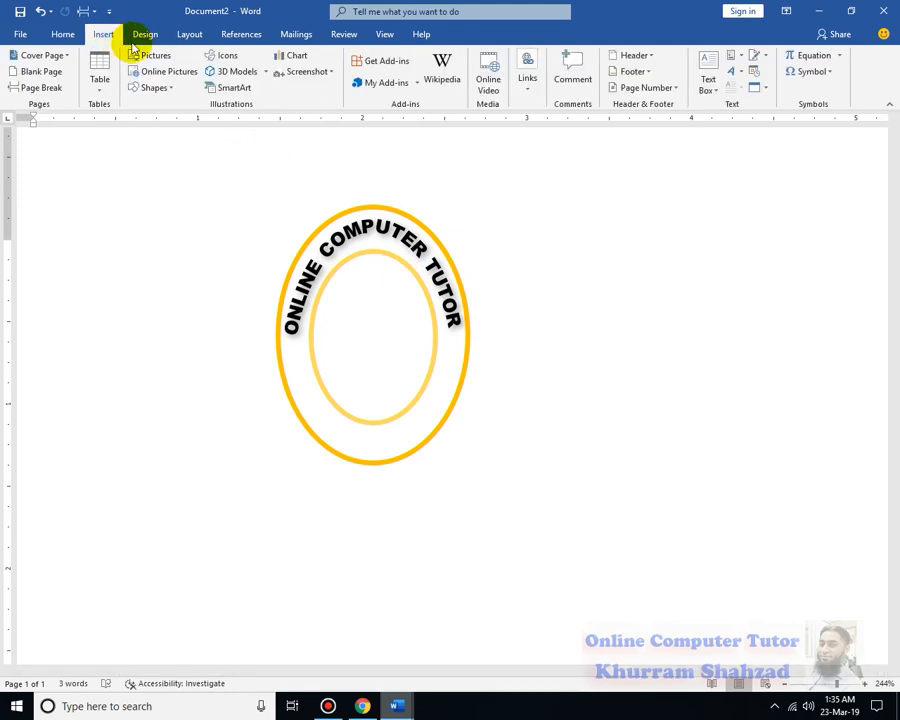
click(155, 88)
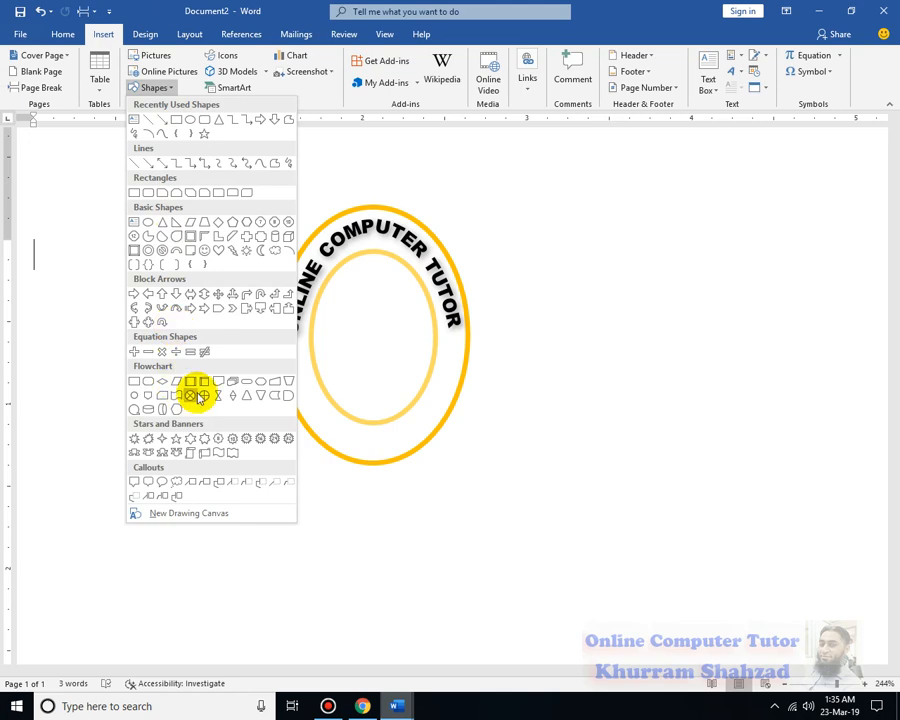
click(165, 440)
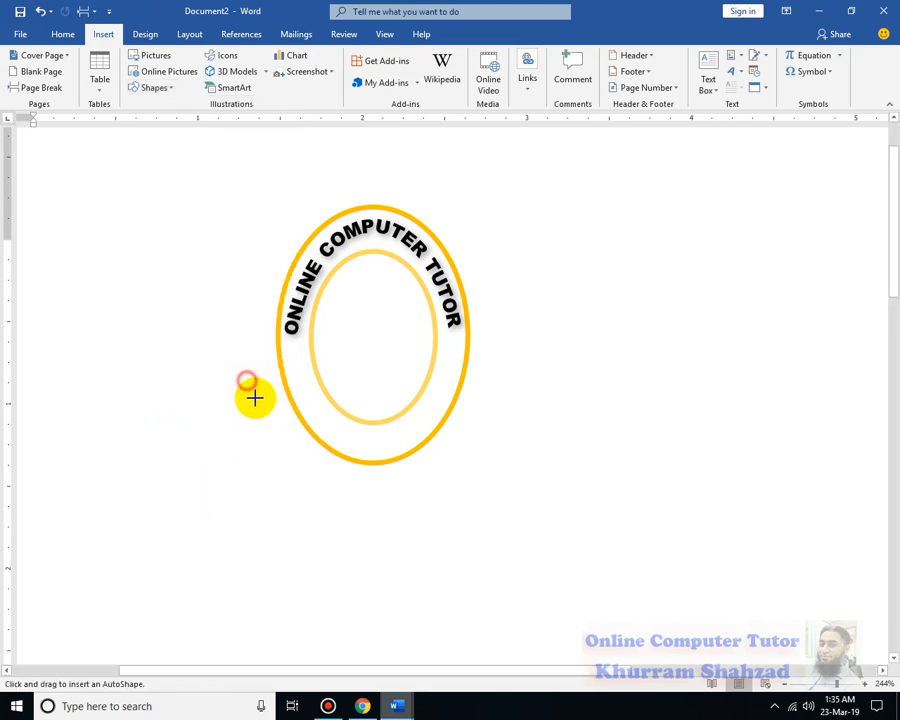
mouse_move(254, 398)
mouse_down()
mouse_move(267, 409)
mouse_move(285, 367)
mouse_move(297, 373)
mouse_up()
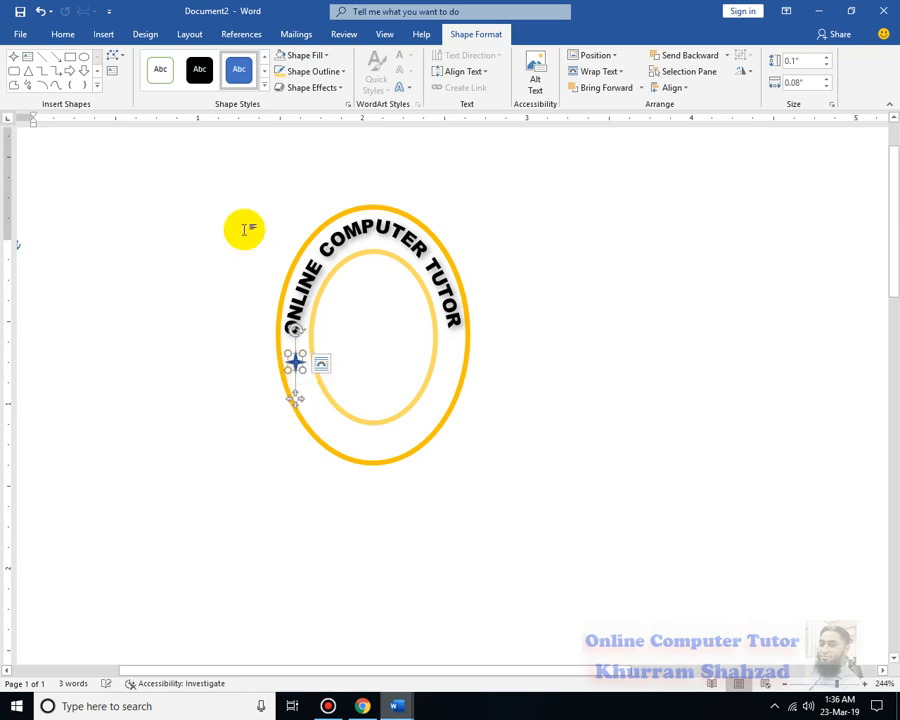
Apply the light gold gradient theme style with a gold outline to the star
click(264, 86)
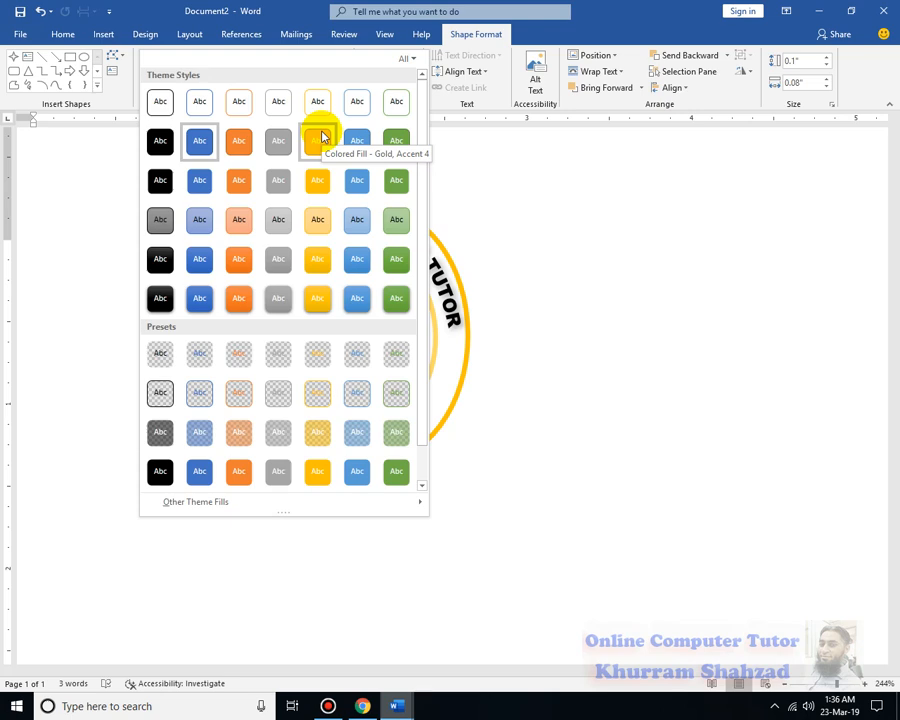
click(309, 229)
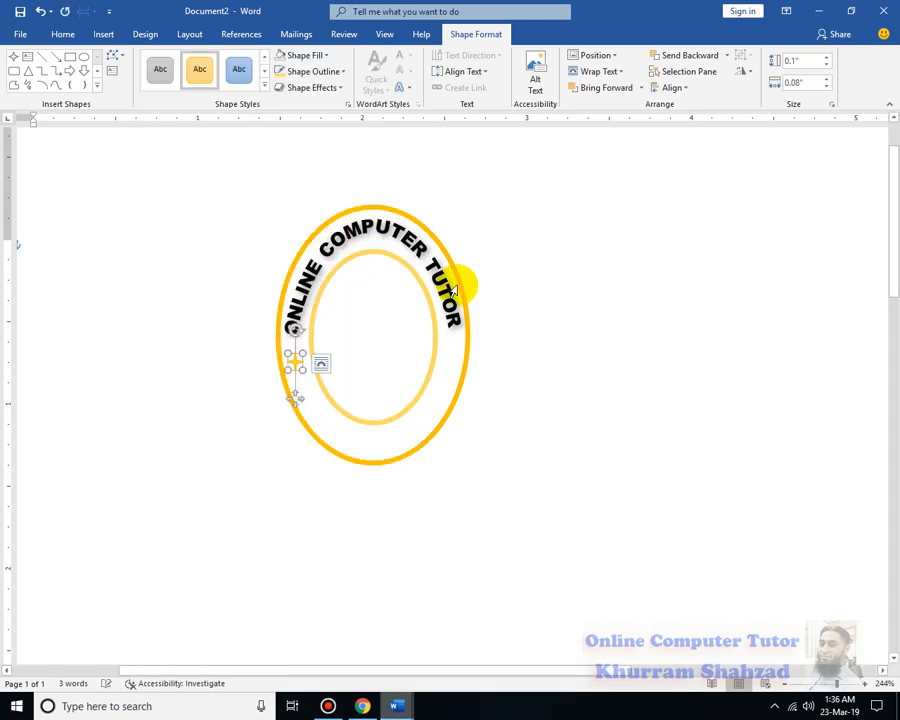
click(612, 348)
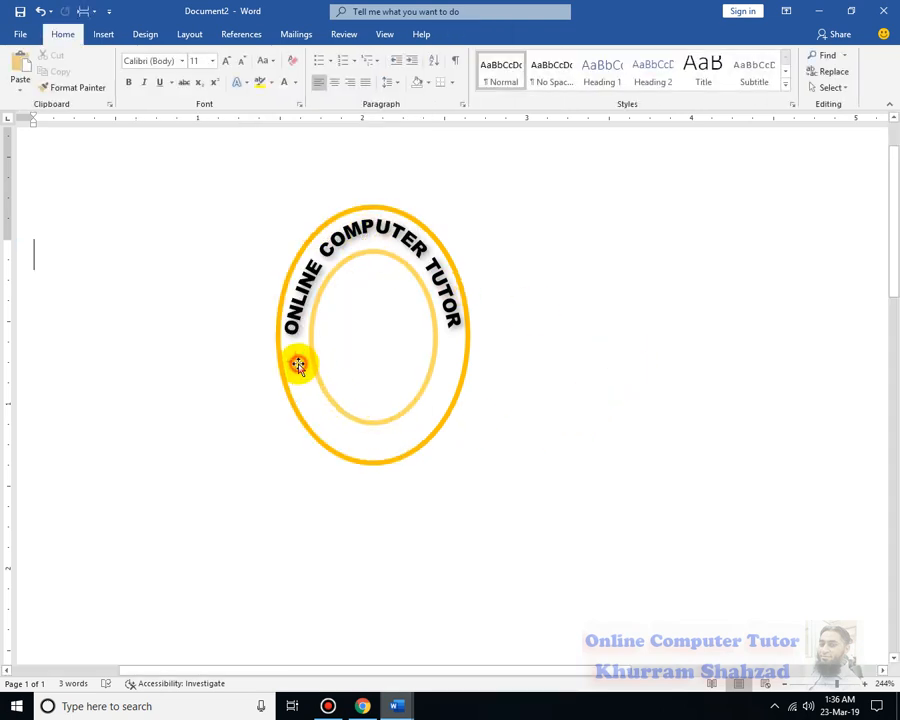
Duplicate the gold star and place the copy between the ovals just below the end of "TUTOR"
click(306, 372)
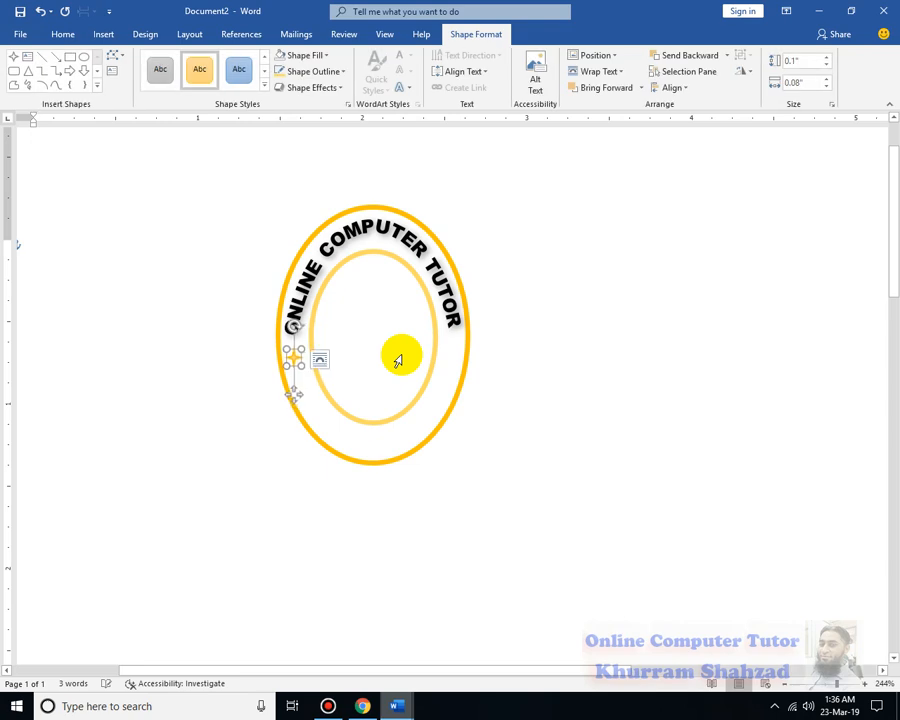
key(ctrl+v)
drag(319, 384, 457, 349)
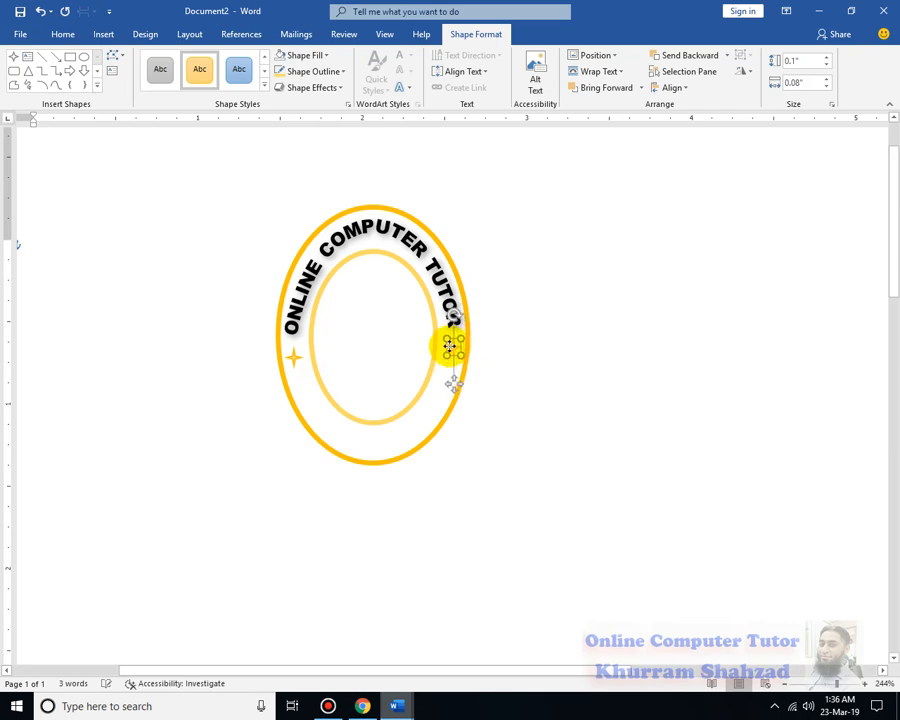
click(574, 400)
click(453, 349)
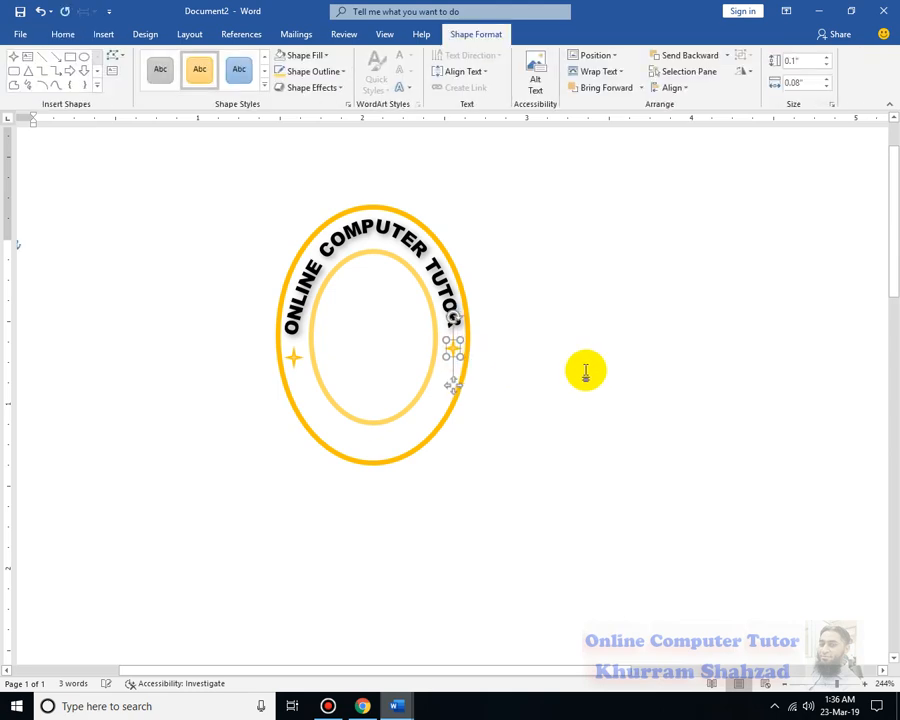
Narrow the arched "ONLINE COMPUTER TUTOR" WordArt box slightly from its left side to a width of about 1.3"
click(296, 355)
click(522, 402)
right_click(301, 304)
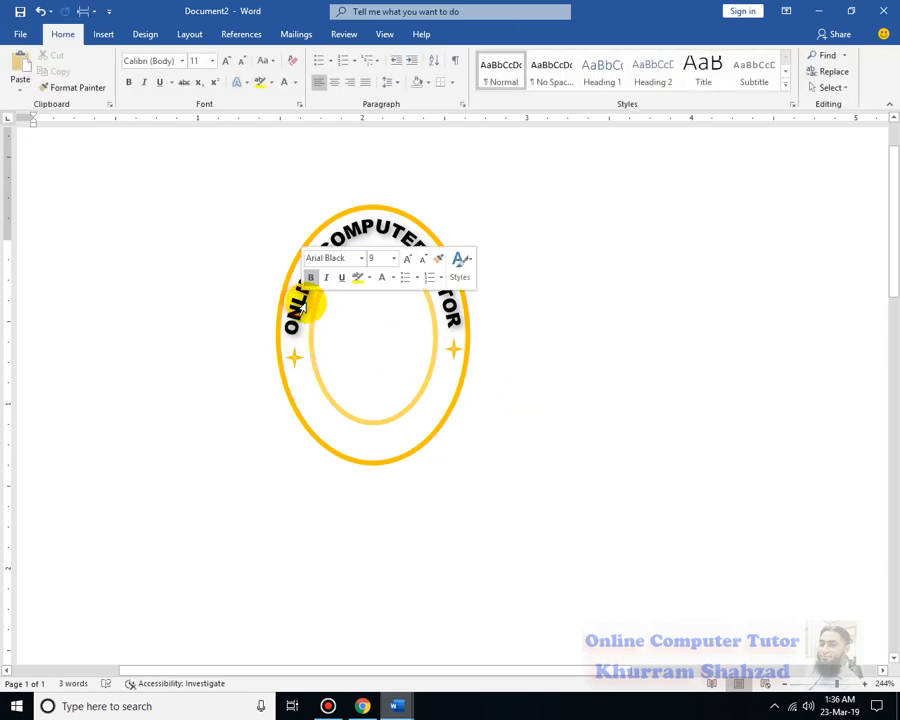
click(267, 364)
click(261, 373)
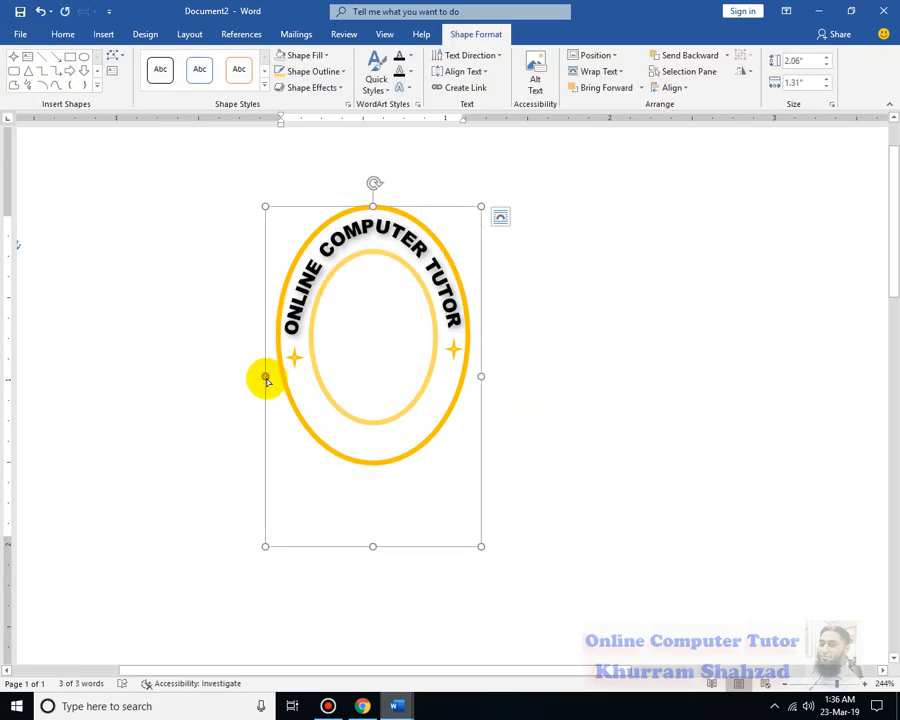
mouse_move(266, 378)
mouse_down()
mouse_move(266, 388)
mouse_move(267, 375)
mouse_up()
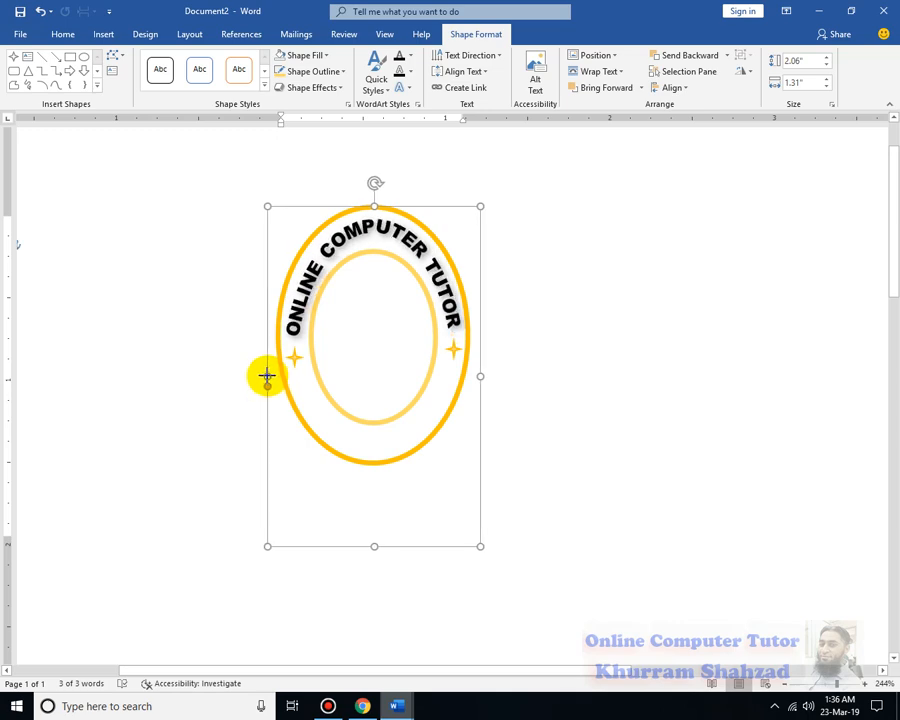
click(531, 387)
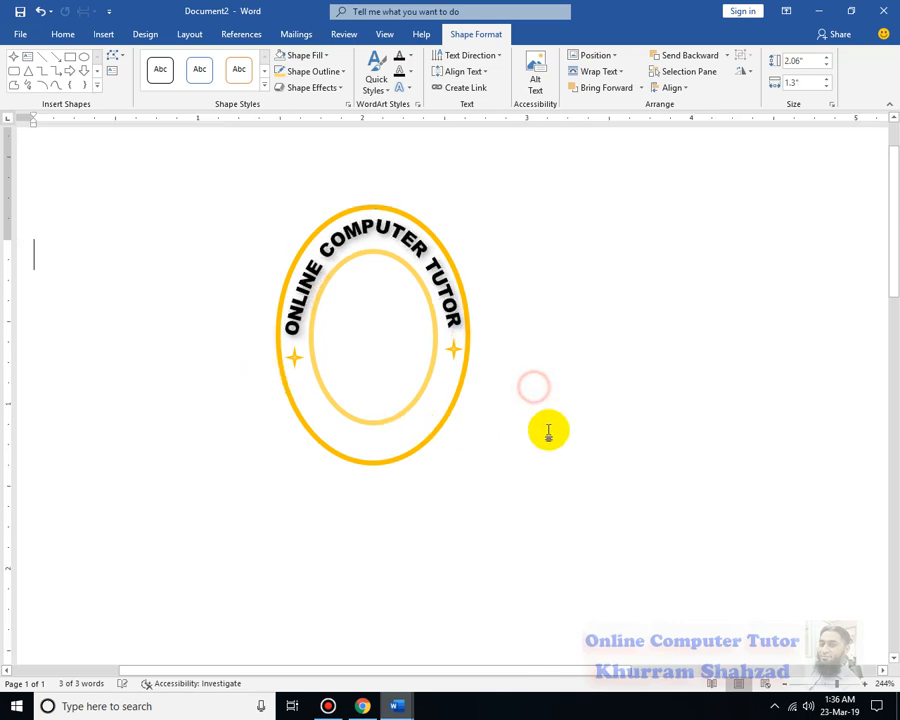
Duplicate the arched "ONLINE COMPUTER TUTOR" WordArt and move the copy to the blank area at the lower right of the emblem
double_click(358, 243)
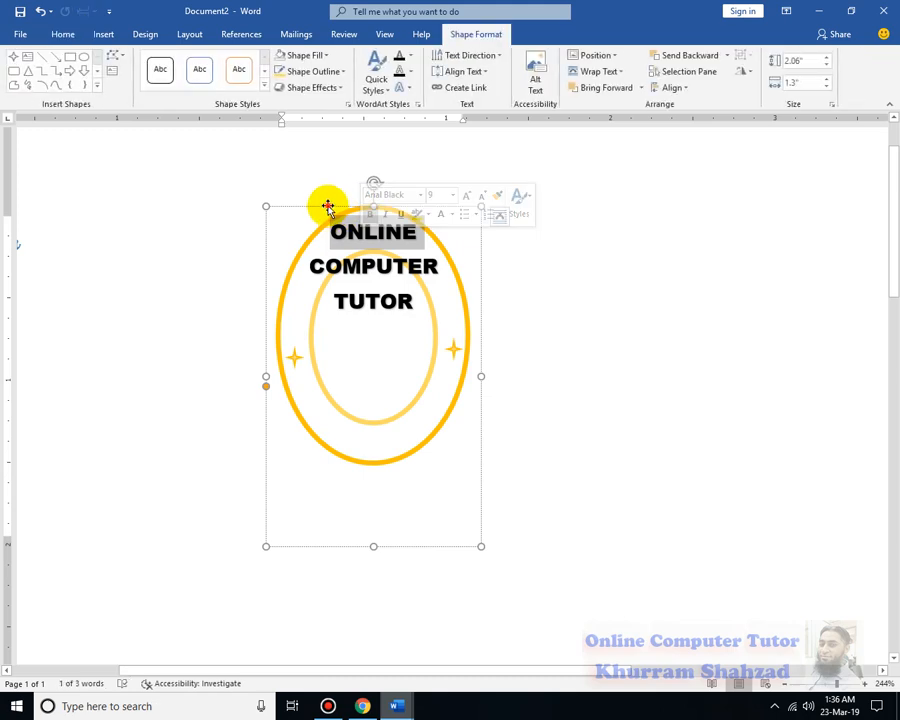
click(328, 206)
key(ctrl+v)
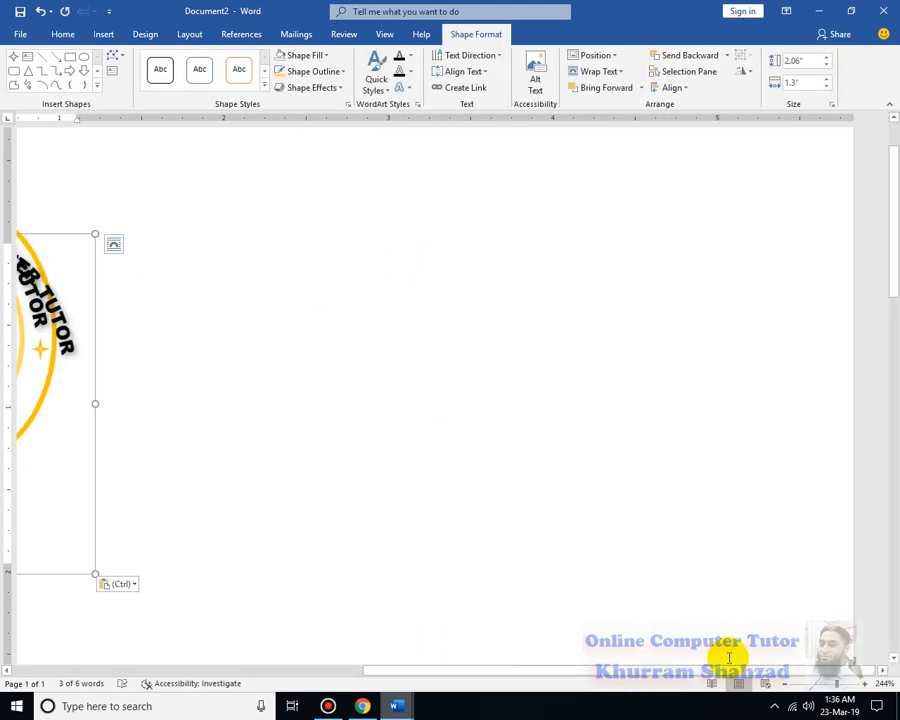
drag(704, 668, 531, 662)
click(589, 470)
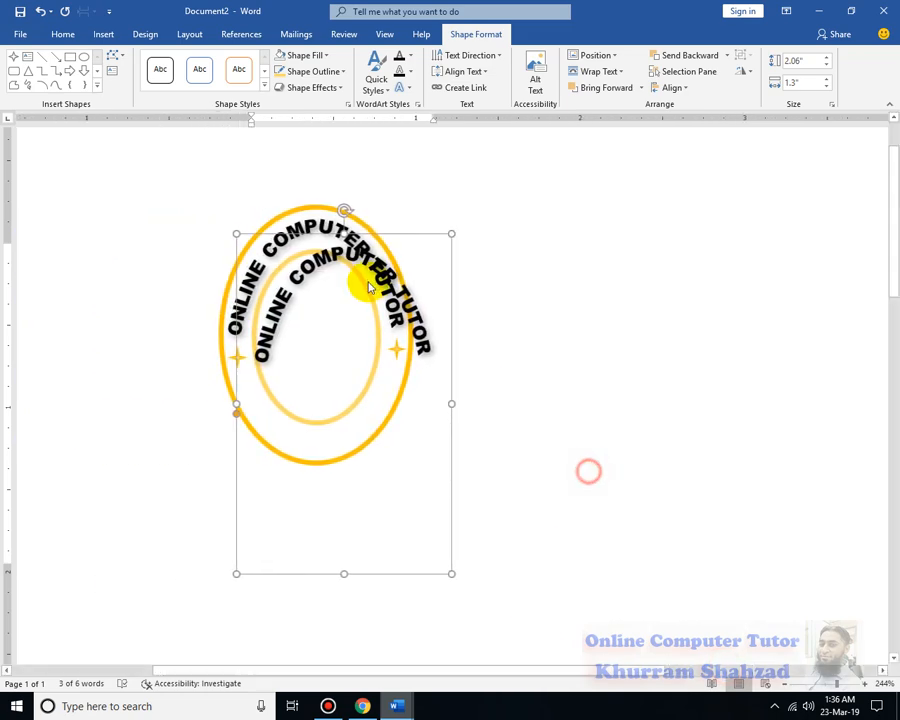
triple_click(361, 268)
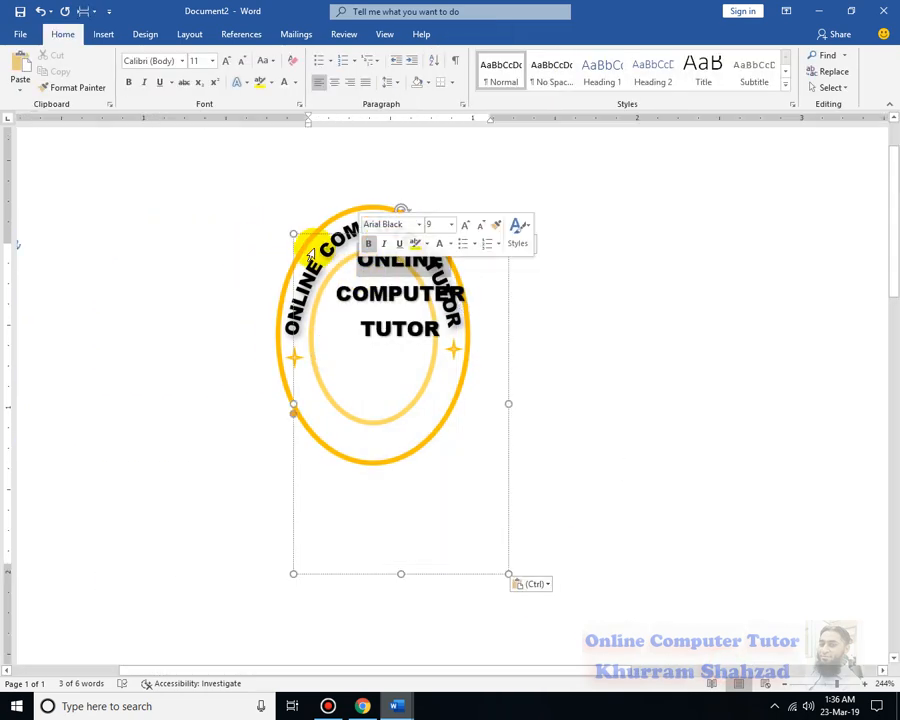
drag(304, 230, 558, 359)
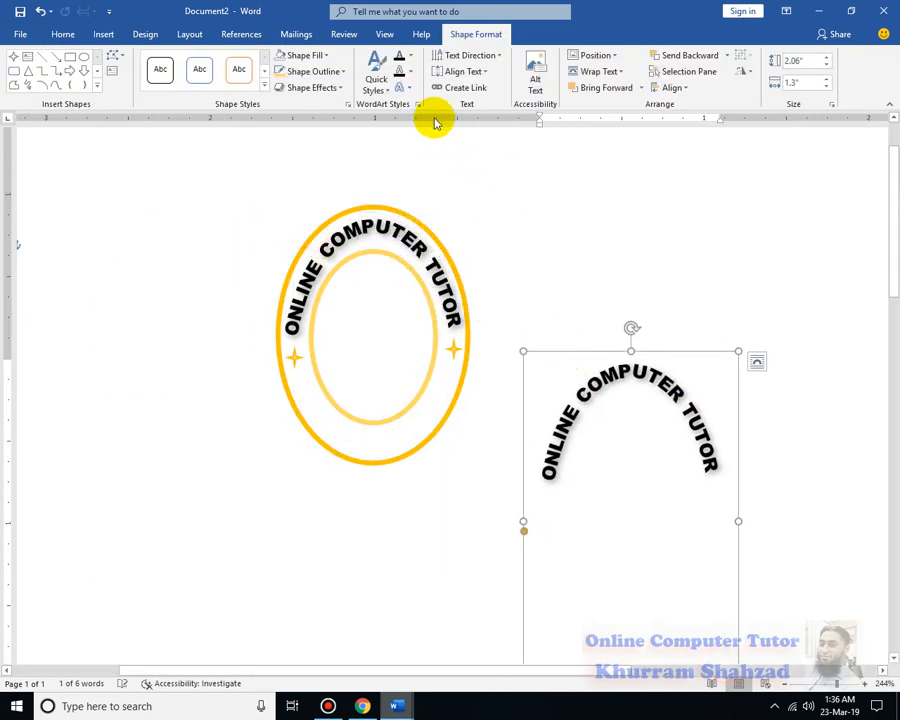
Apply the Arch: Down text transform to the WordArt copy
click(405, 87)
mouse_move(432, 274)
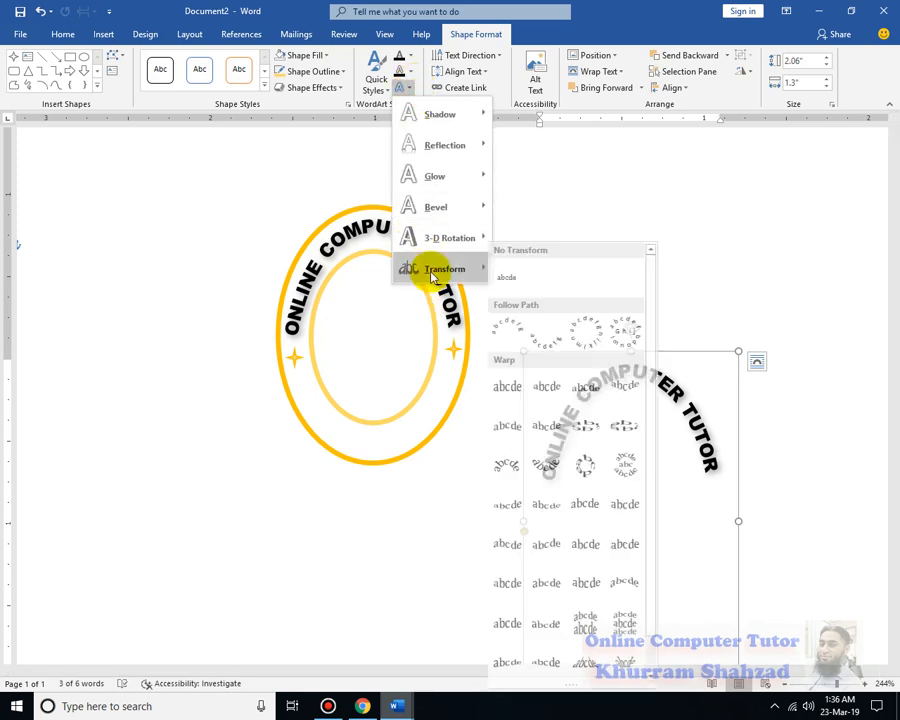
click(545, 340)
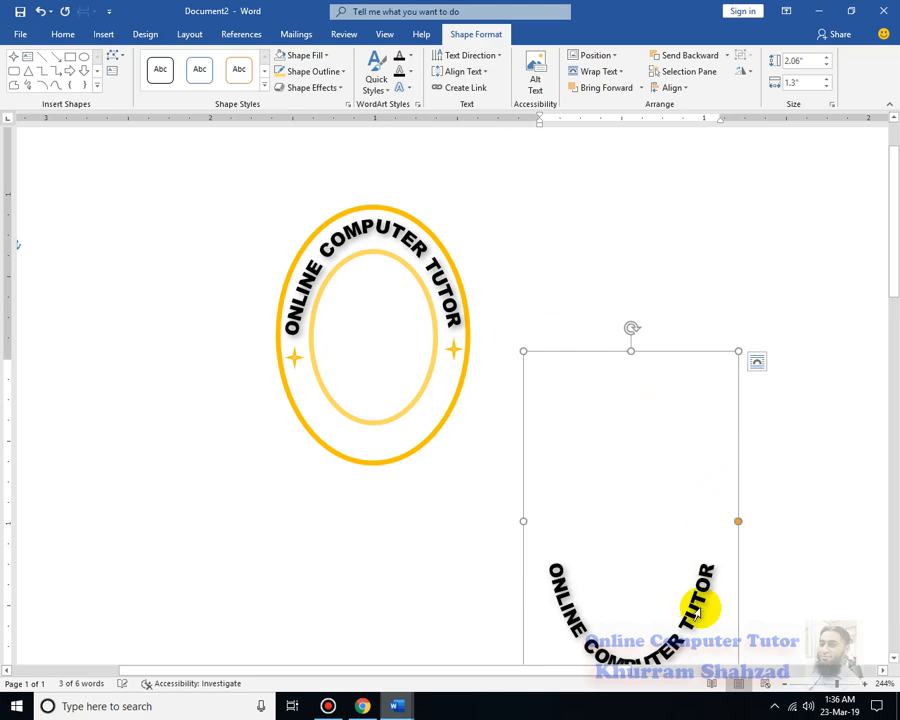
Replace the WordArt copy's text with "KARACHI," followed by the contact phone number
triple_click(697, 607)
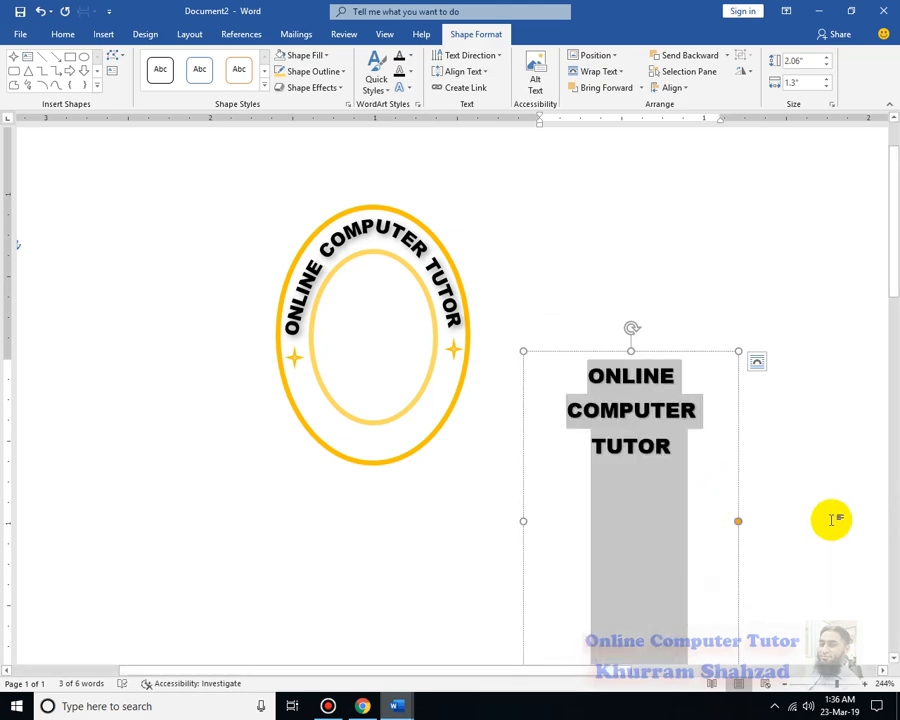
text(KARACHI)
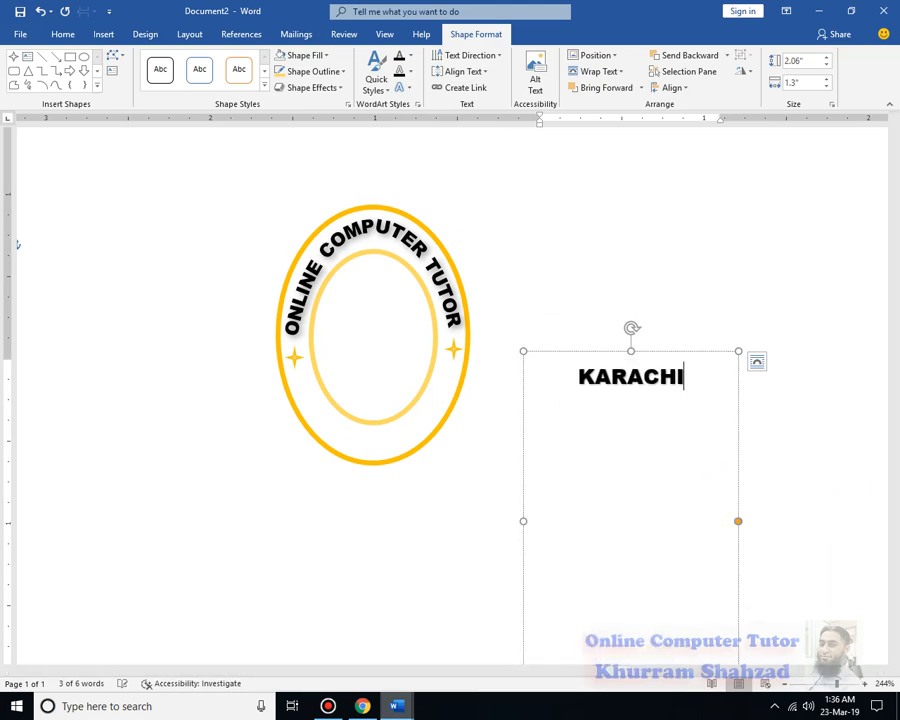
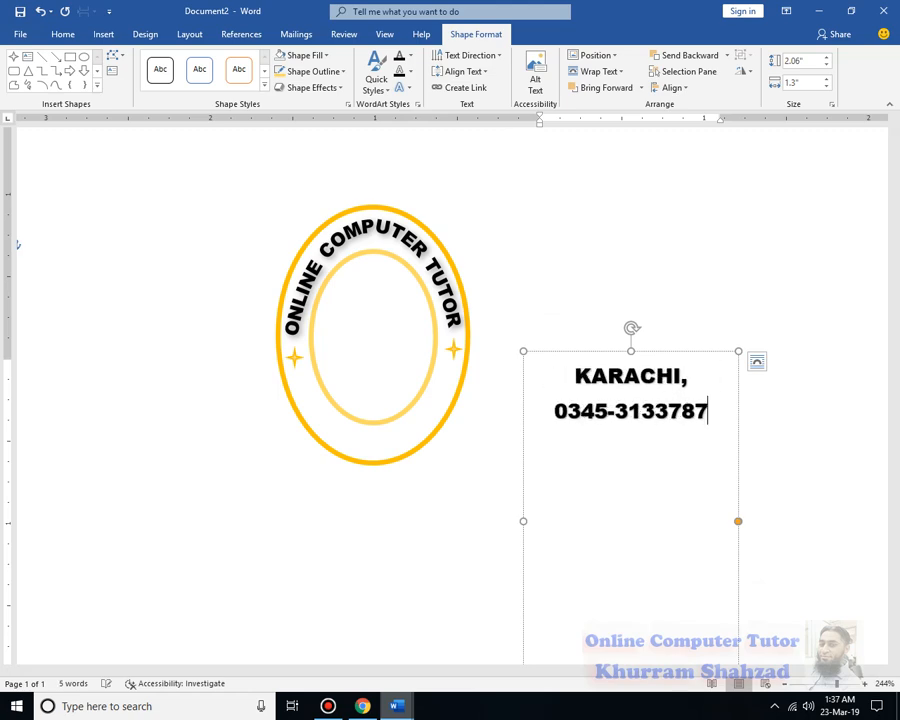
click(690, 284)
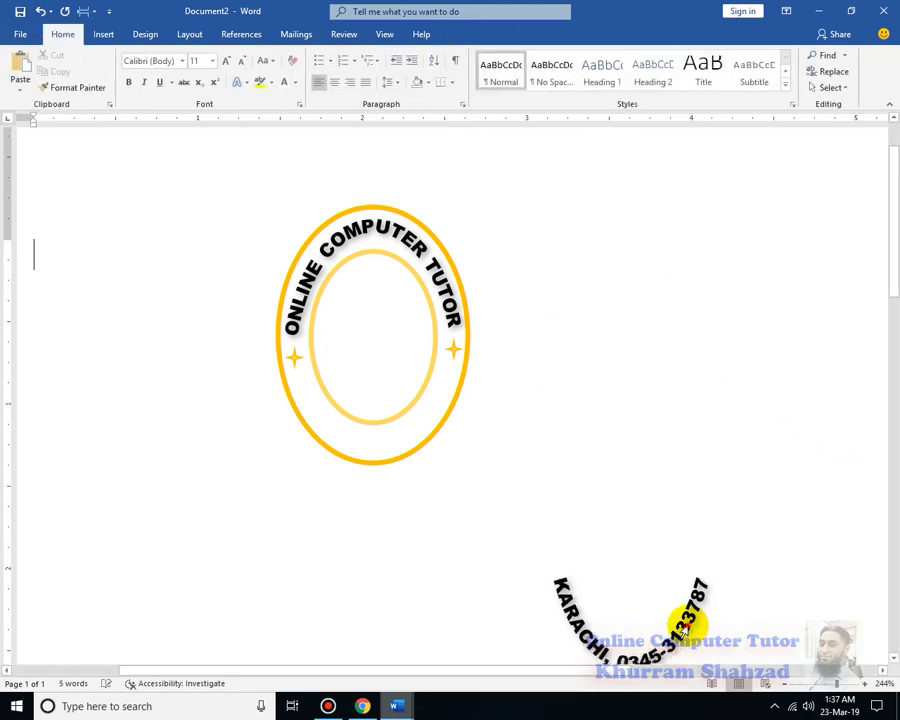
Fit the downward-arched text between the ovals along the emblem's lower half, with its box about 1.21" high
click(690, 625)
drag(655, 347, 366, 330)
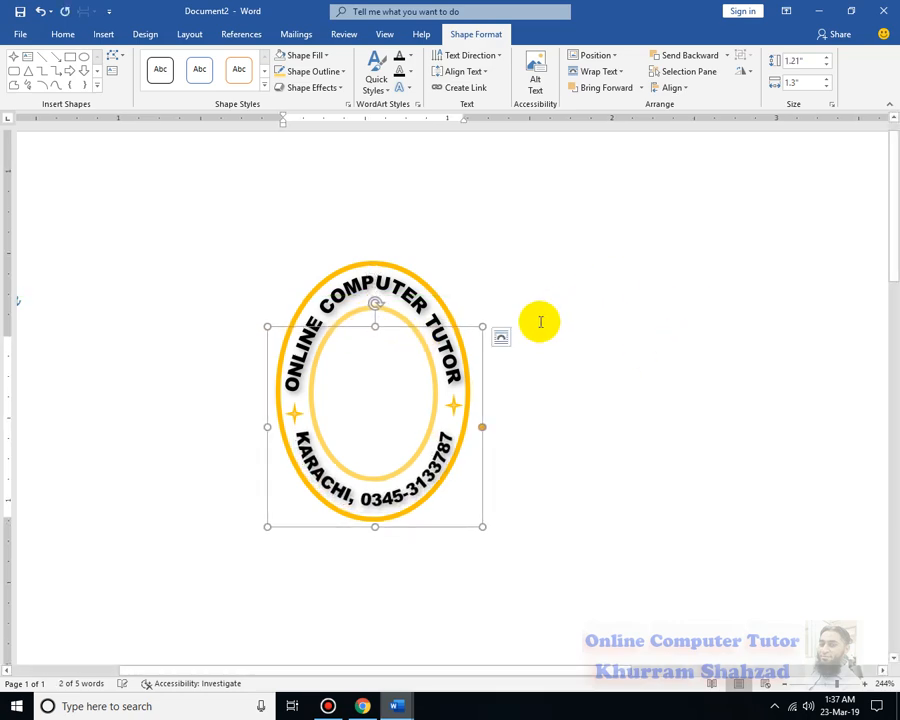
click(585, 381)
Insert the open book icon from the Education category and shrink it to about 0.47" by 0.47"
click(107, 34)
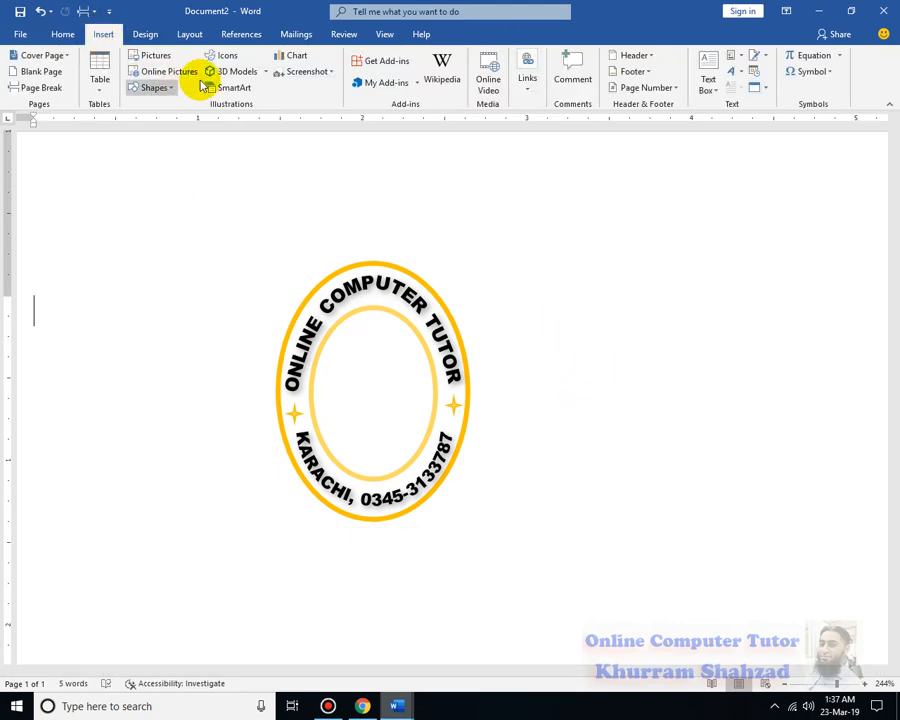
click(225, 56)
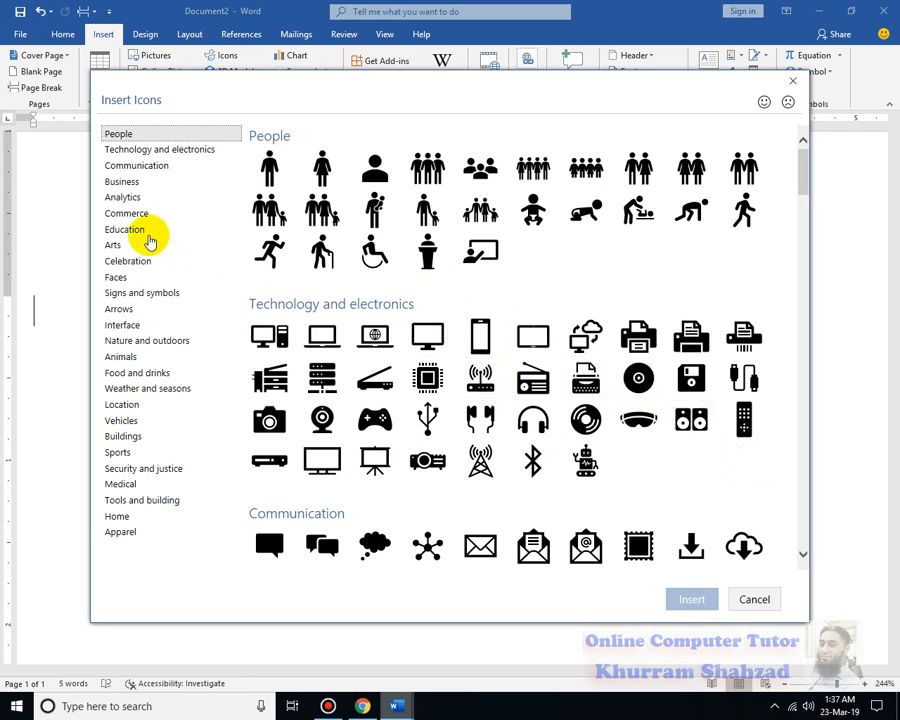
click(145, 236)
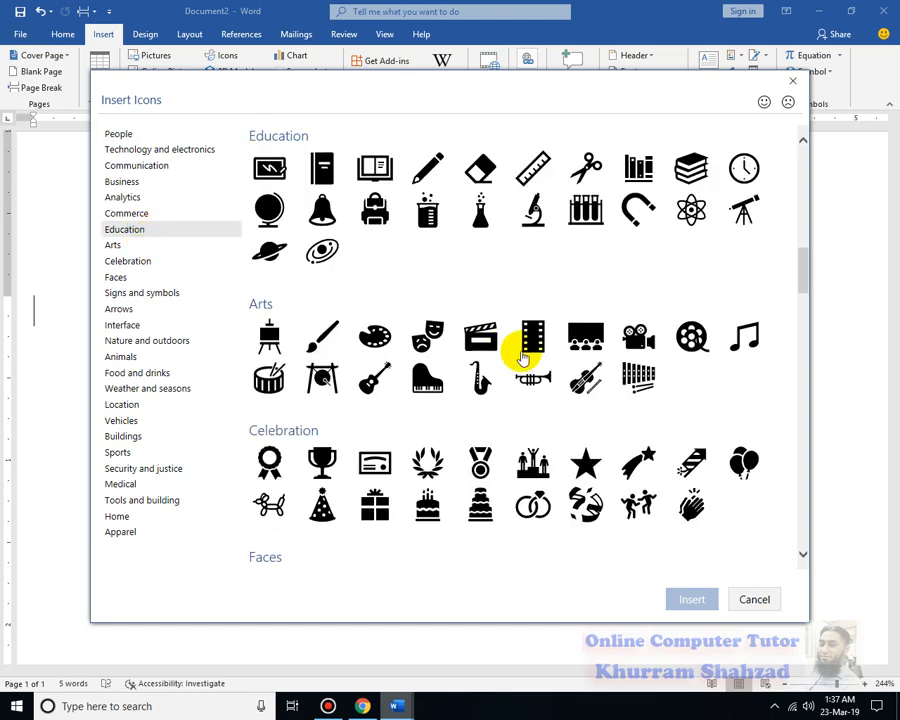
scroll(659, 374, down, 5)
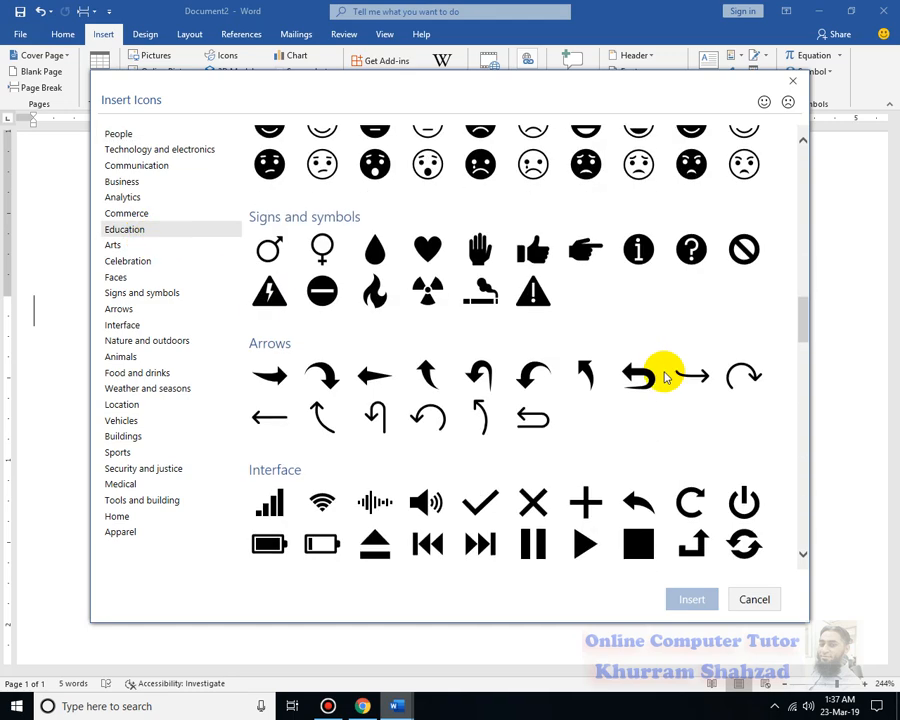
scroll(362, 345, up, 3)
click(141, 229)
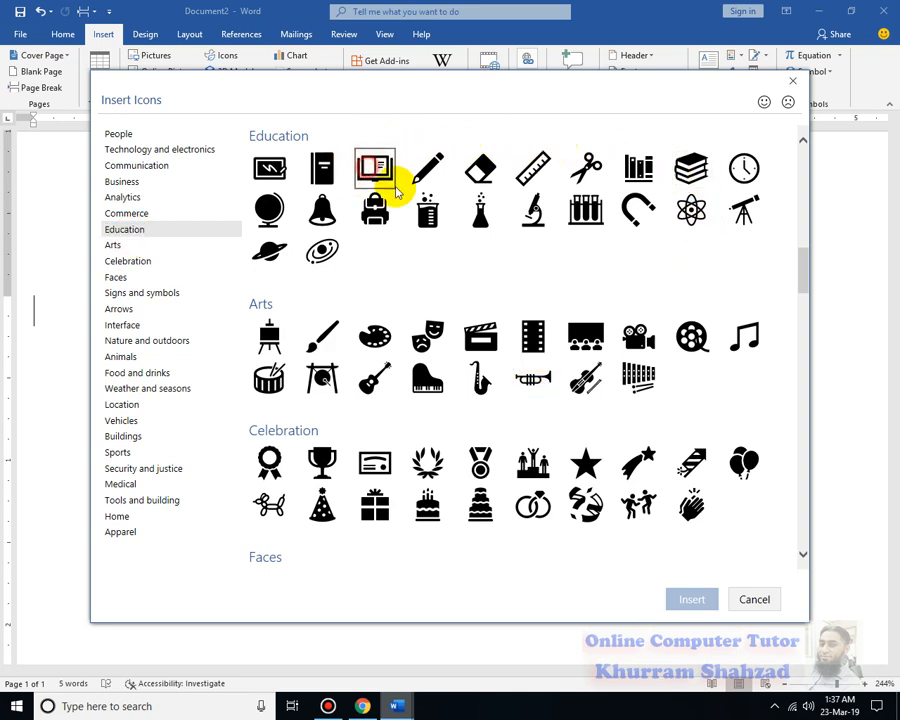
click(393, 185)
click(692, 600)
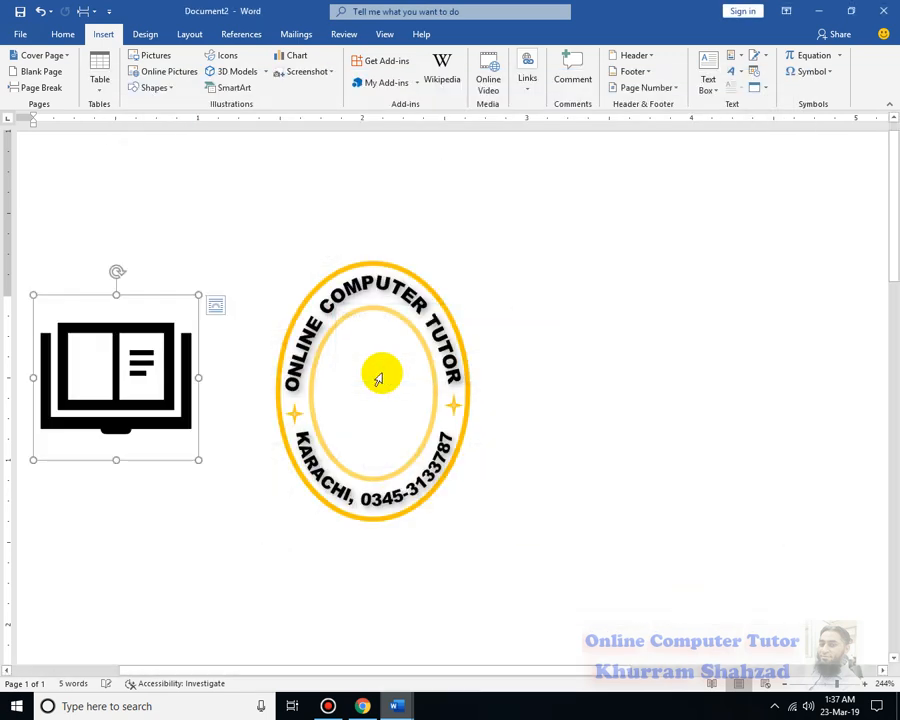
drag(198, 297, 115, 342)
Set the book icon's text wrapping to Square and place it in the middle of the inner oval
drag(250, 296, 336, 336)
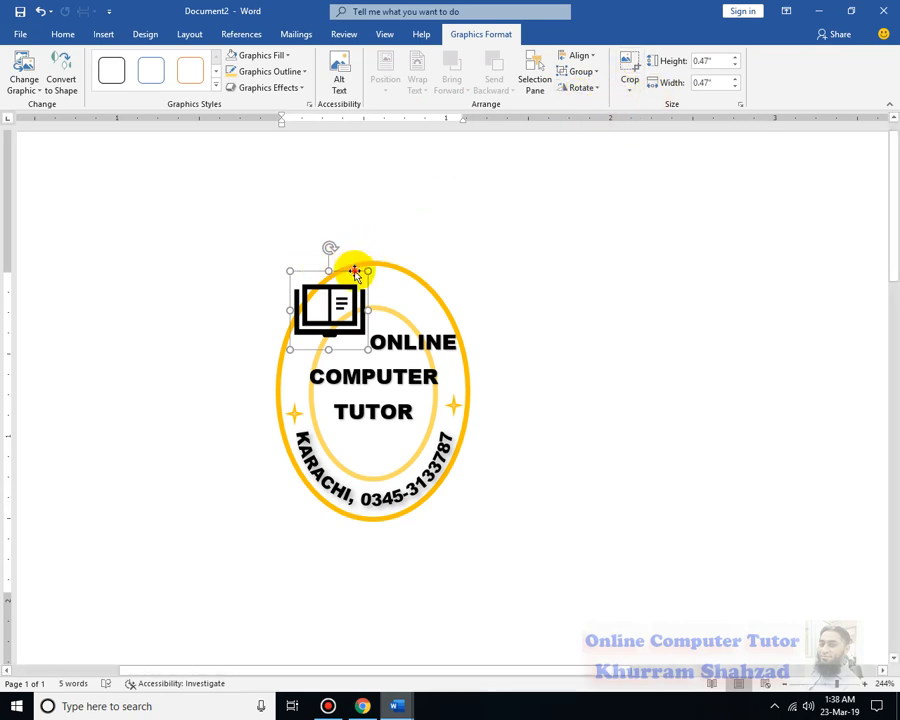
drag(355, 271, 211, 222)
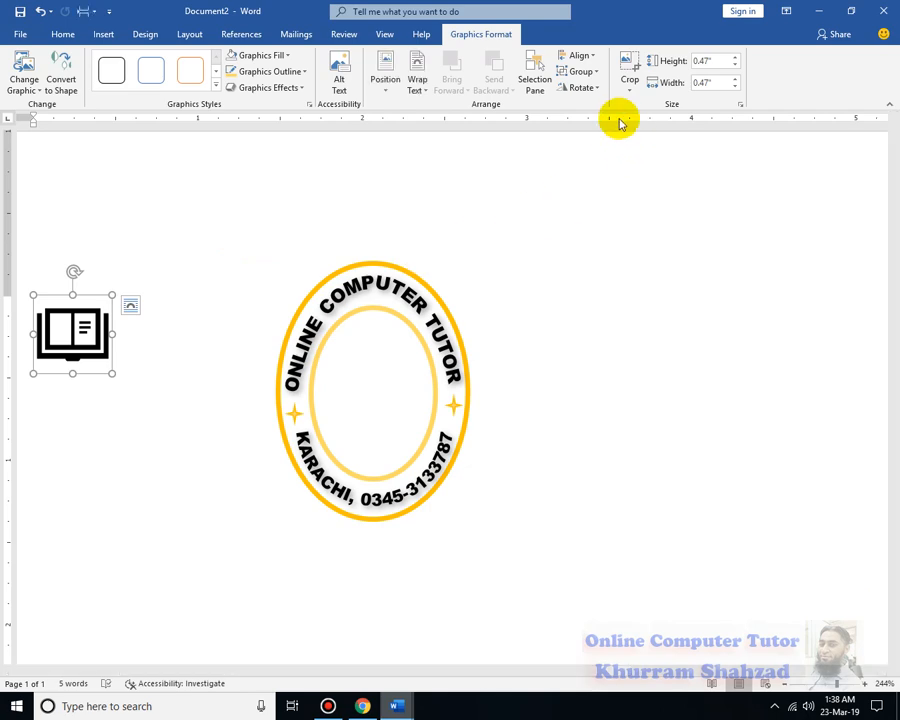
click(415, 86)
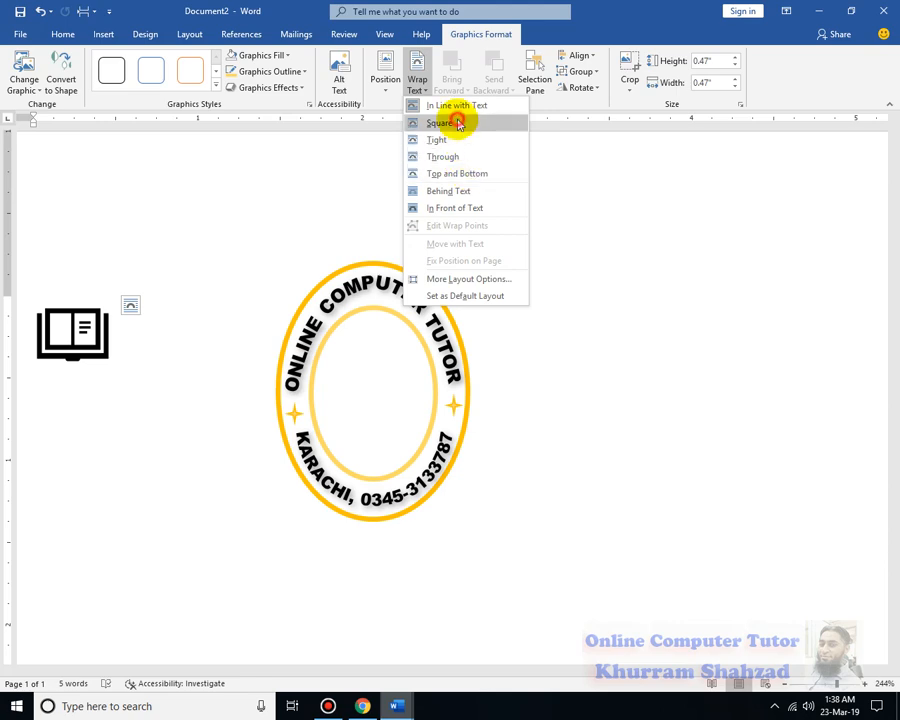
click(458, 122)
drag(87, 296, 400, 370)
click(627, 360)
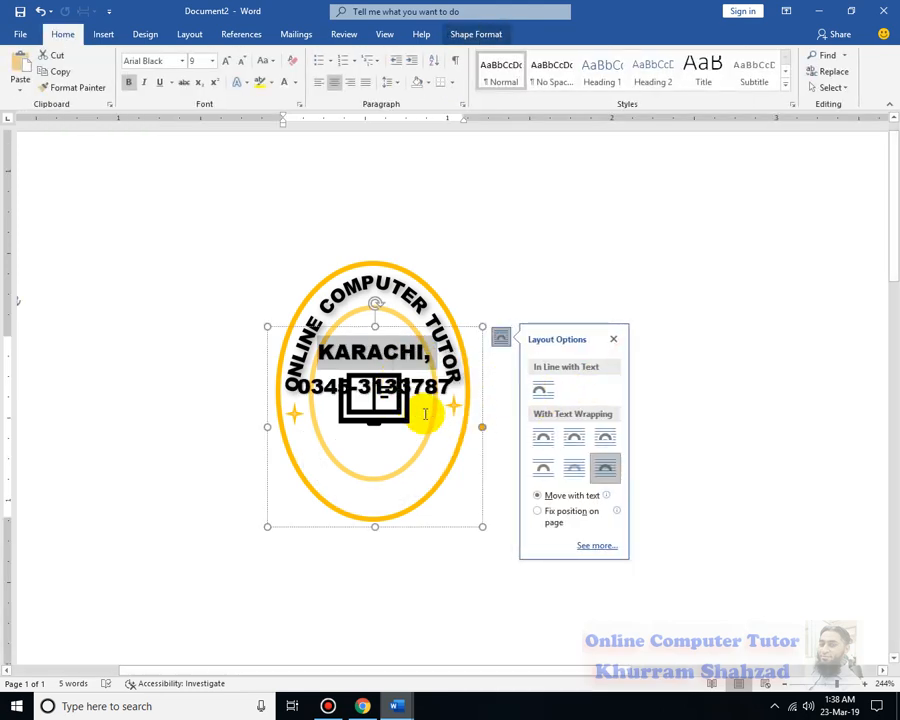
click(622, 228)
Enlarge the book icon to about 0.57" by 0.57" and nudge it slightly upward within the inner oval
click(378, 390)
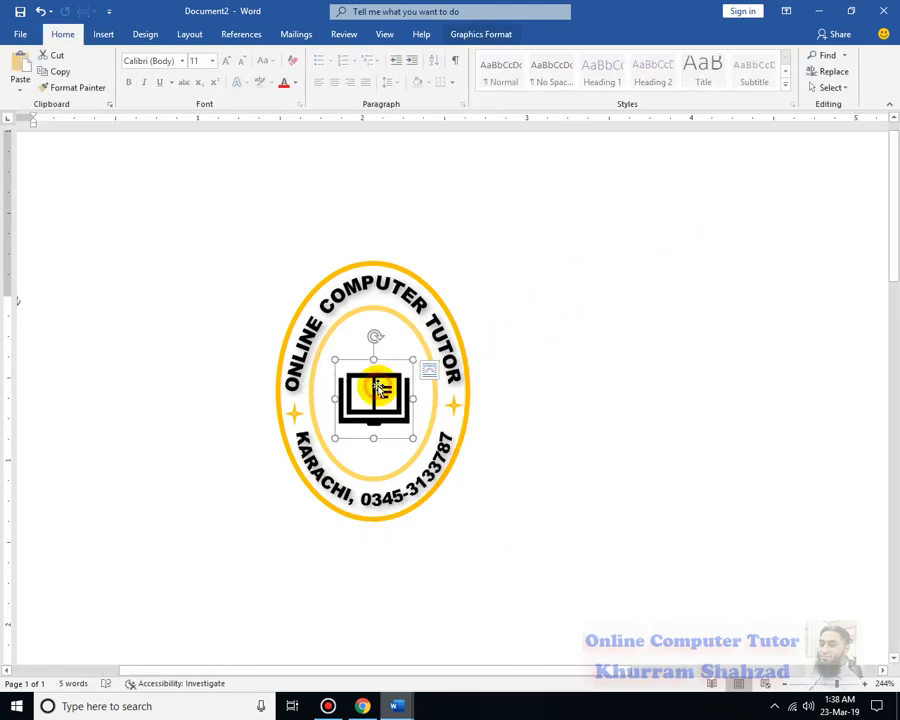
click(410, 350)
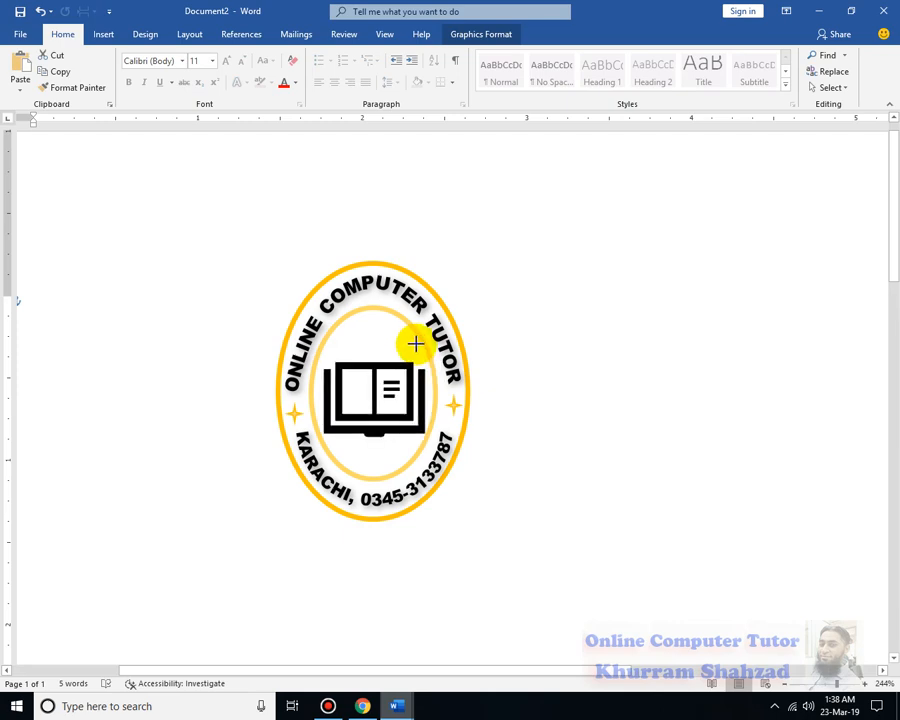
click(407, 351)
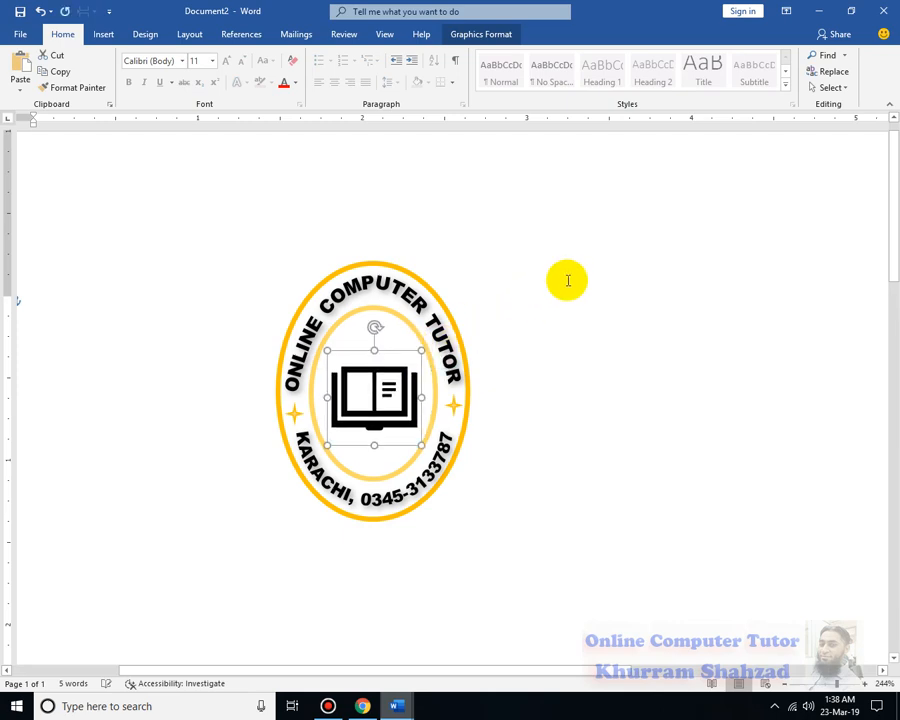
key(Up)
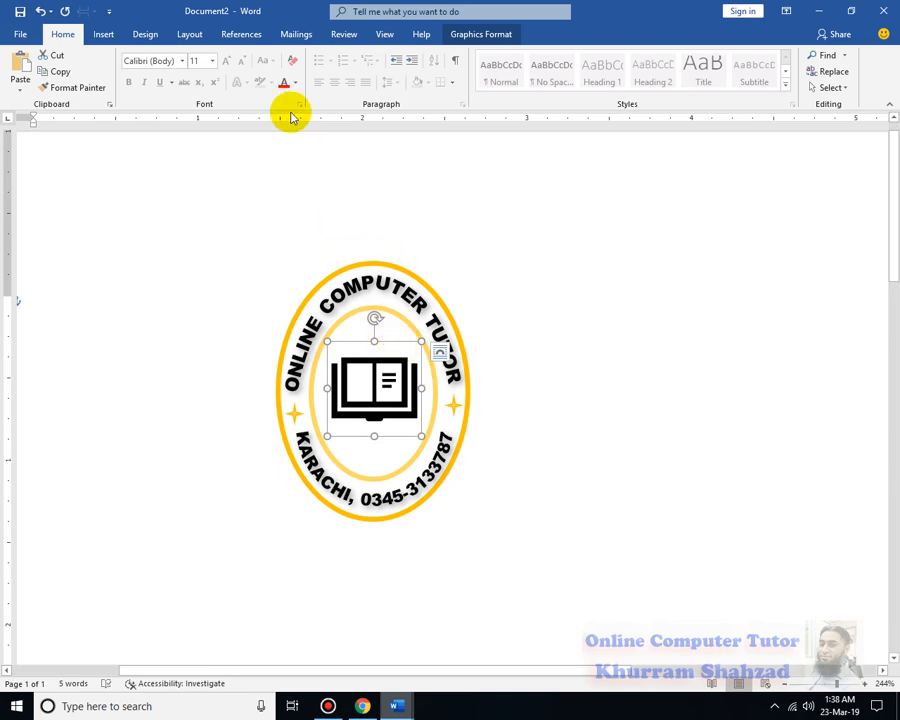
Give the book icon a white outline and choose a line weight for it
click(492, 34)
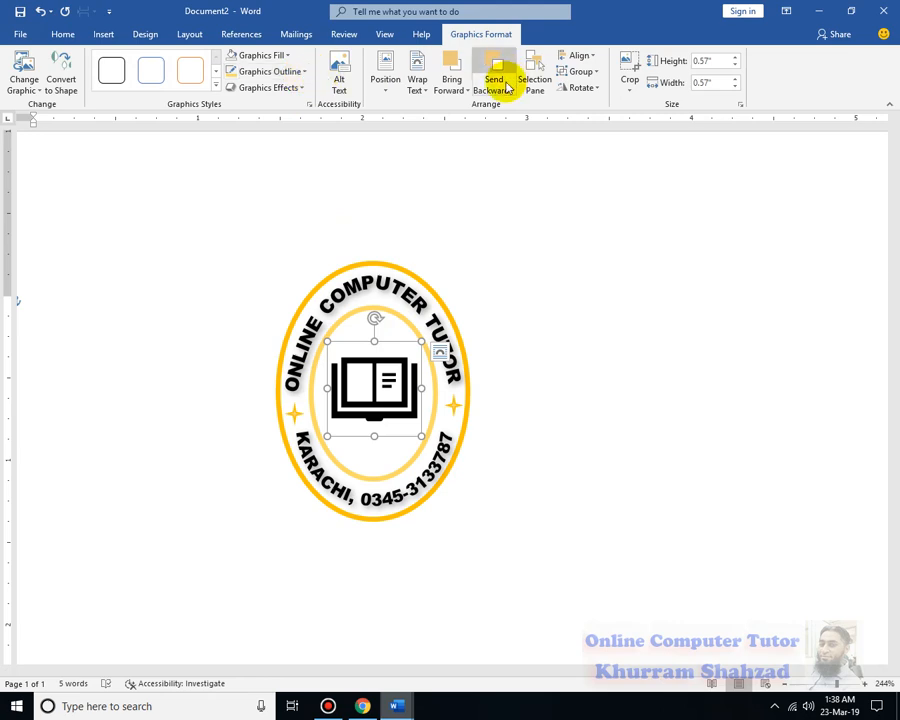
click(305, 73)
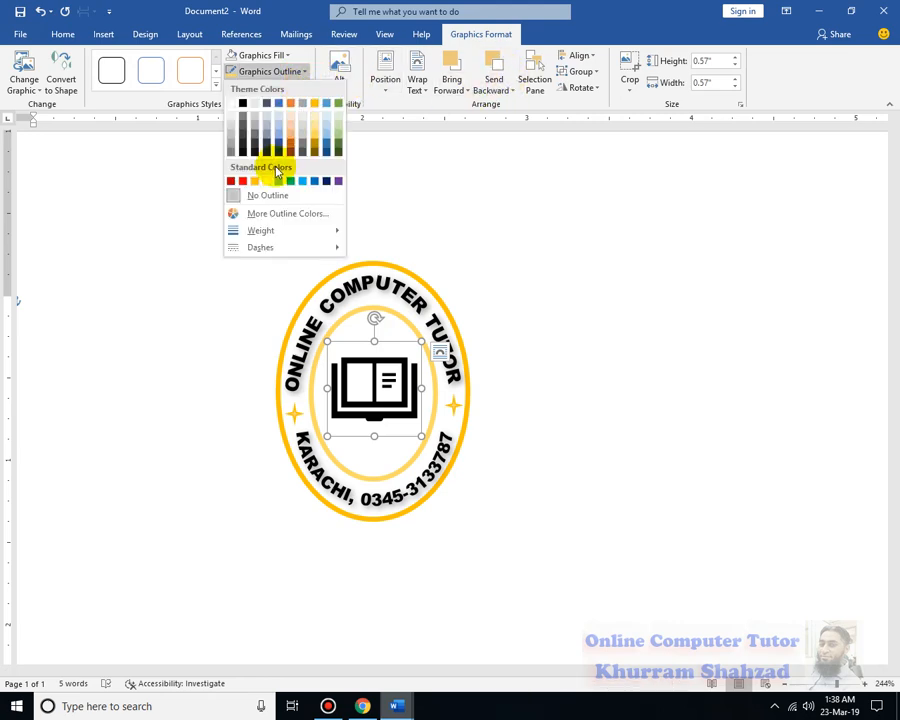
click(228, 108)
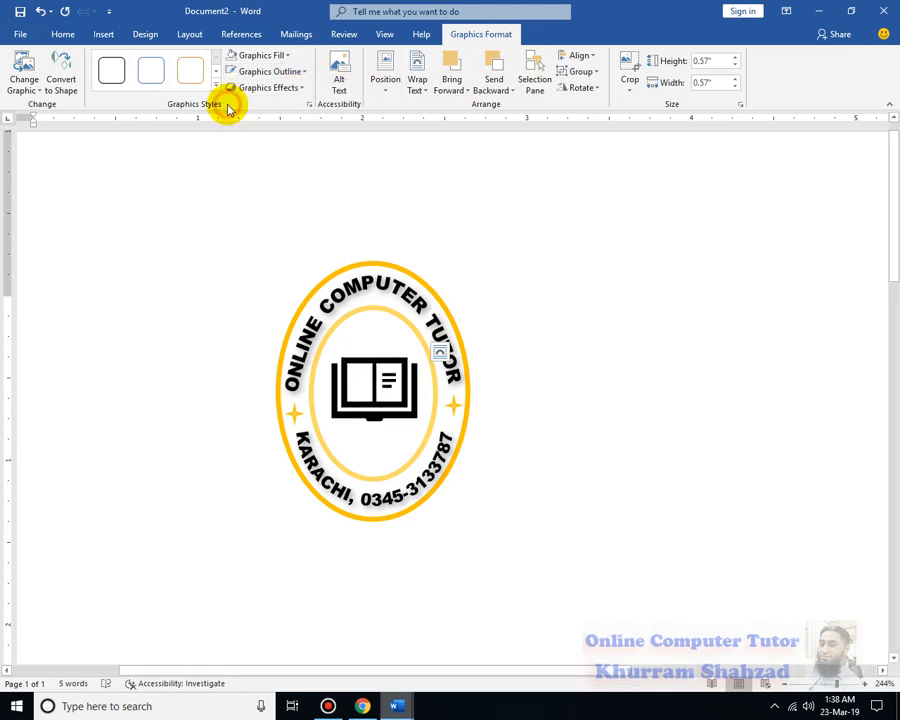
click(302, 72)
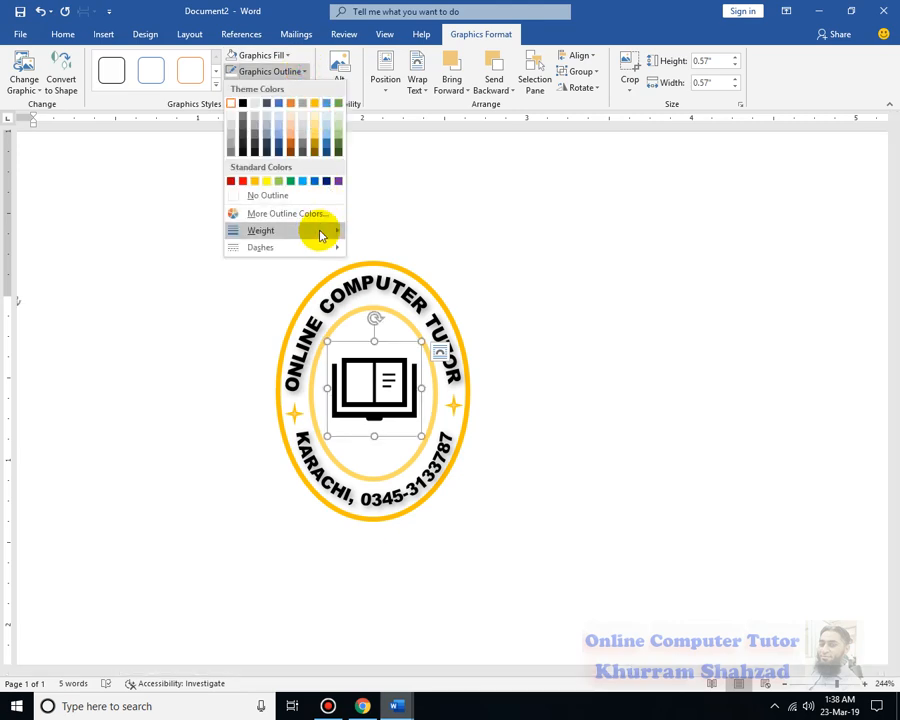
mouse_move(337, 231)
click(415, 318)
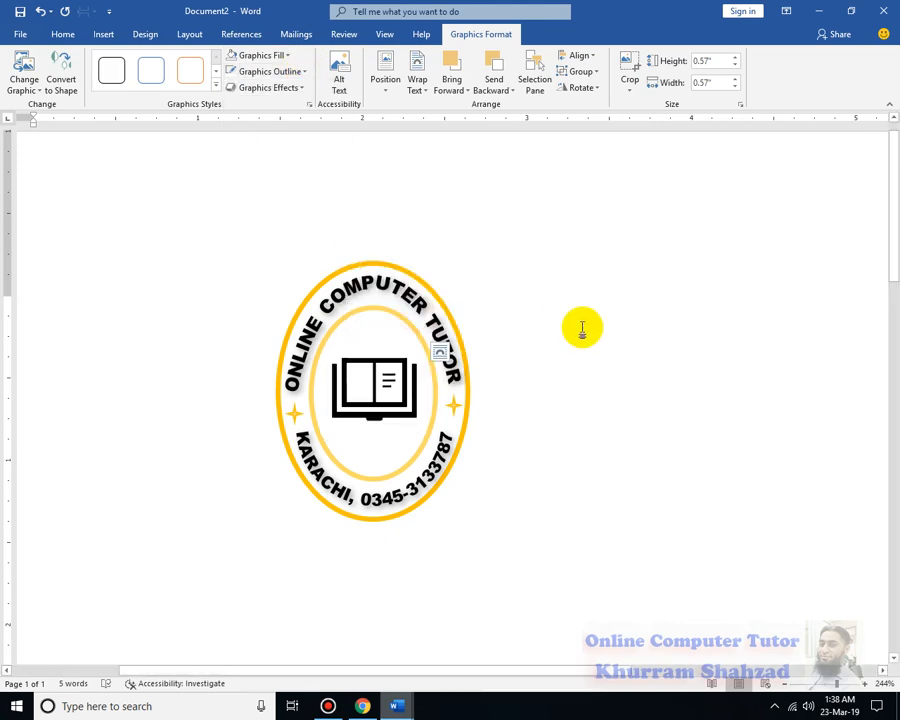
Undo the white outline on the book icon
click(582, 328)
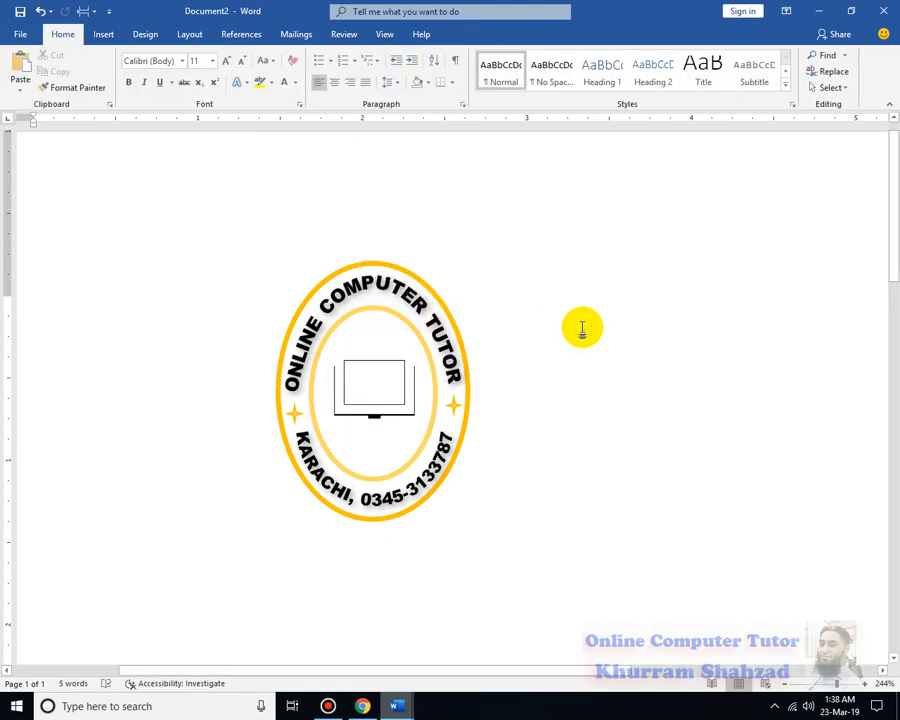
key(ctrl+z)
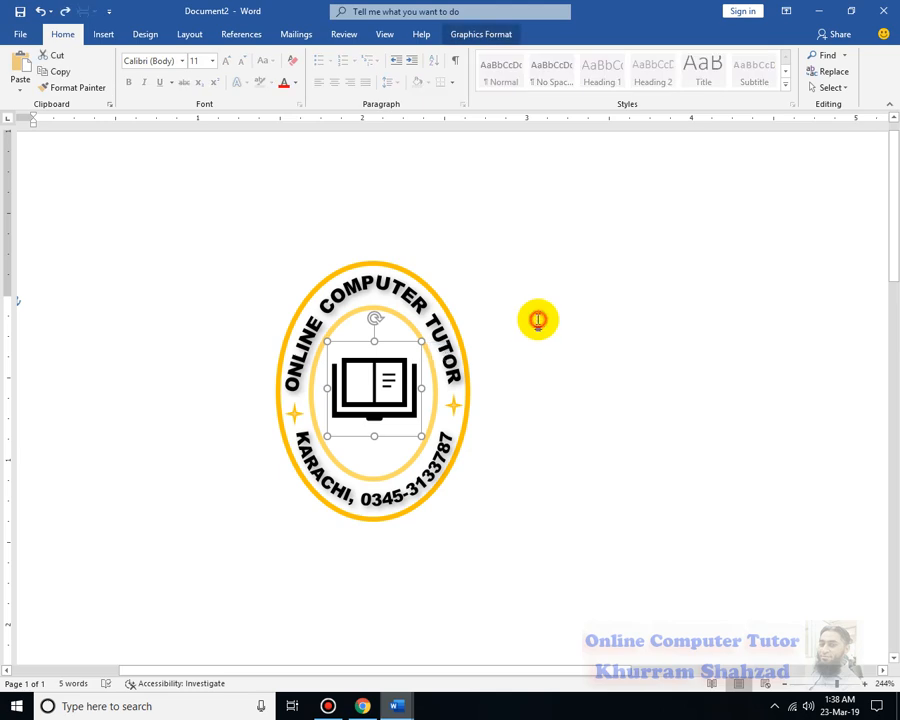
click(538, 320)
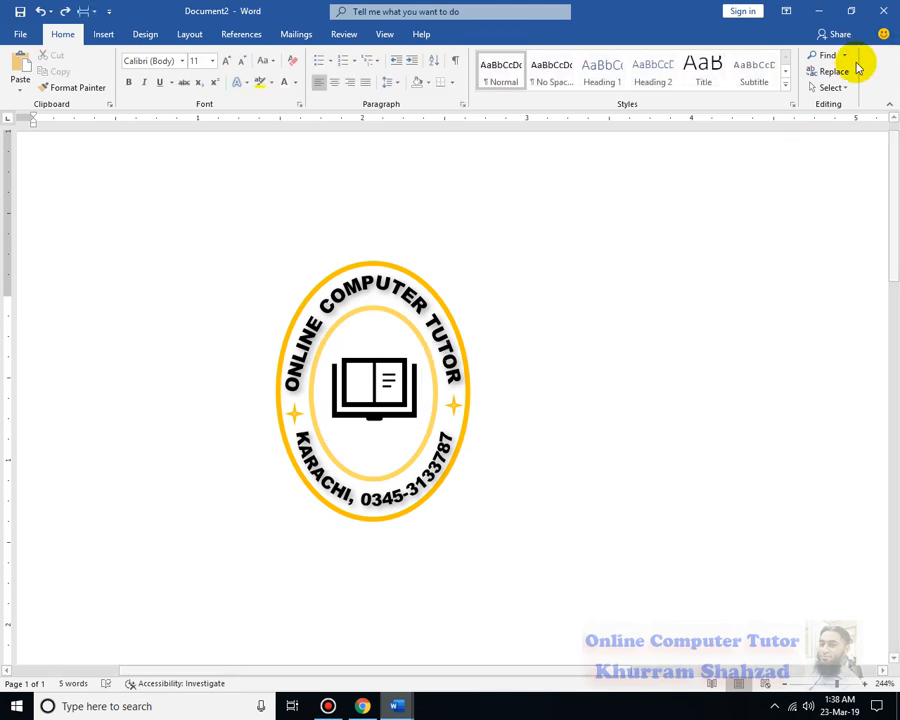
Select all the emblem's parts with Select Objects and group them
click(836, 88)
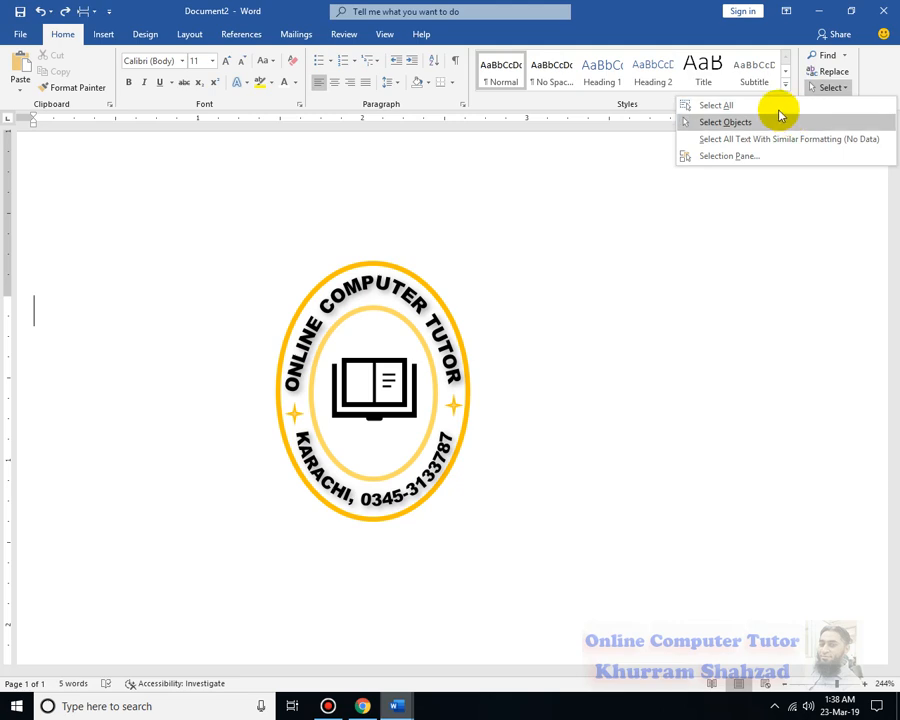
click(776, 106)
click(752, 259)
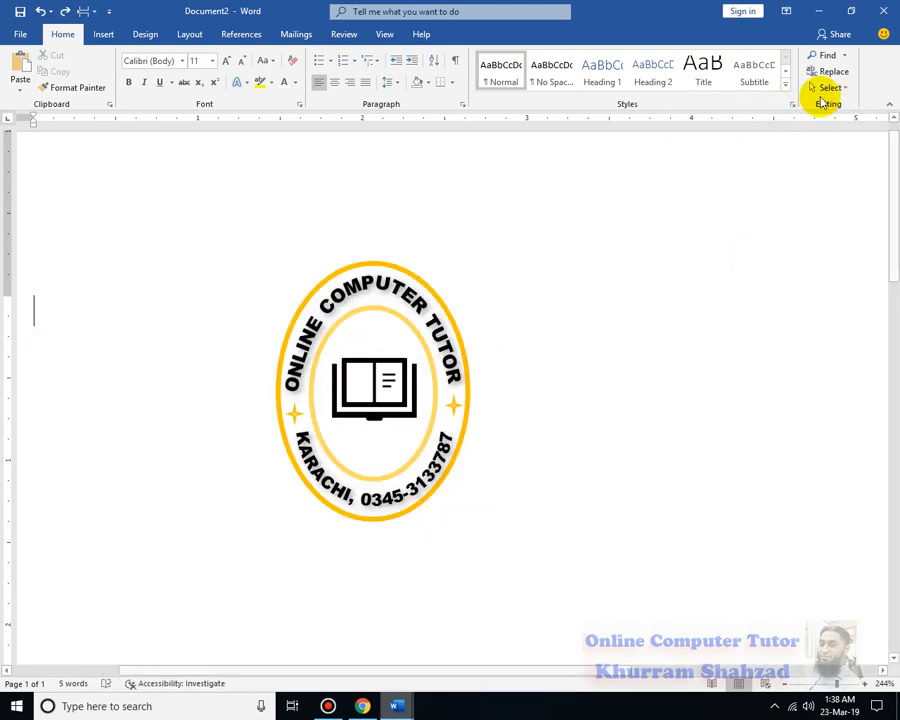
click(828, 88)
click(793, 124)
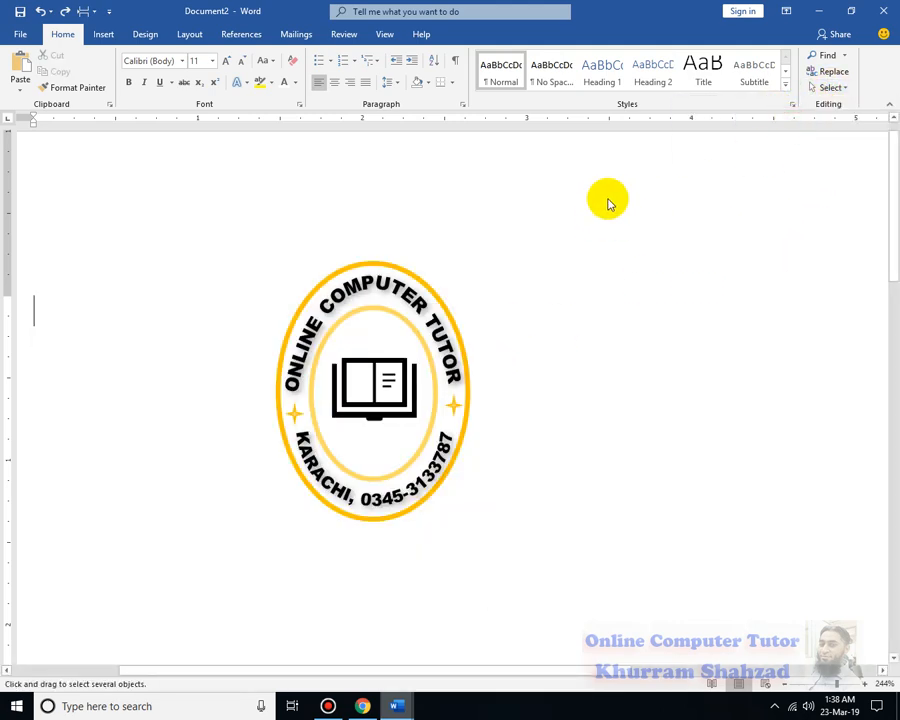
drag(607, 195, 225, 578)
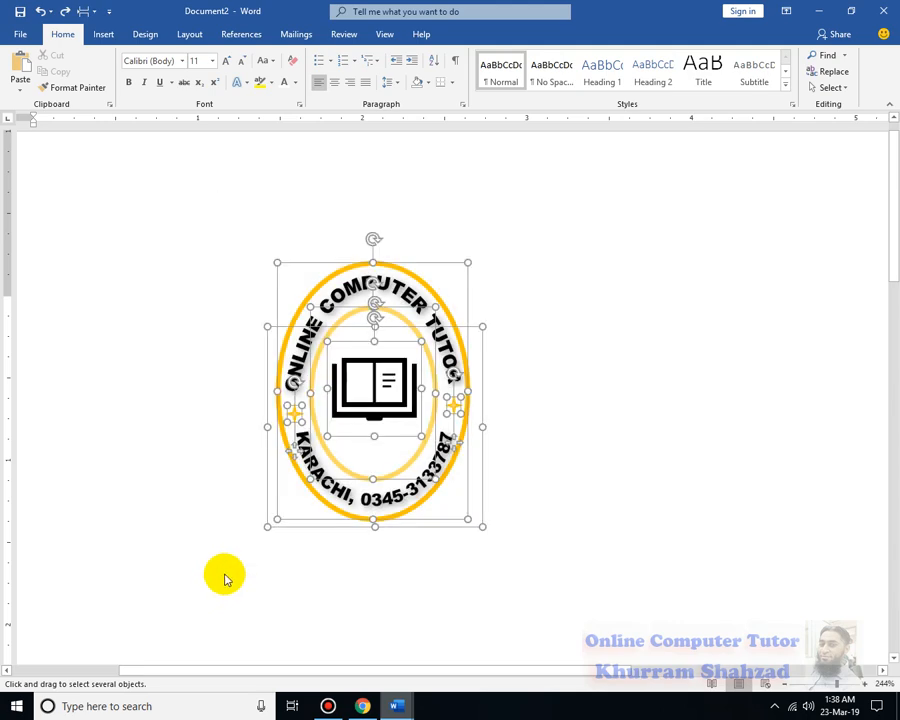
right_click(397, 328)
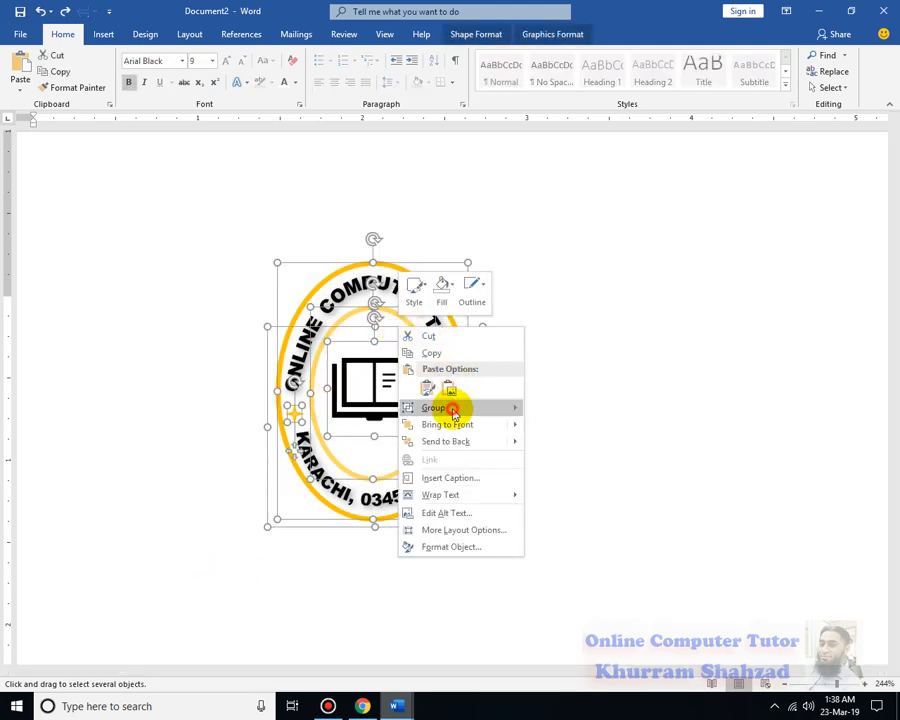
click(558, 412)
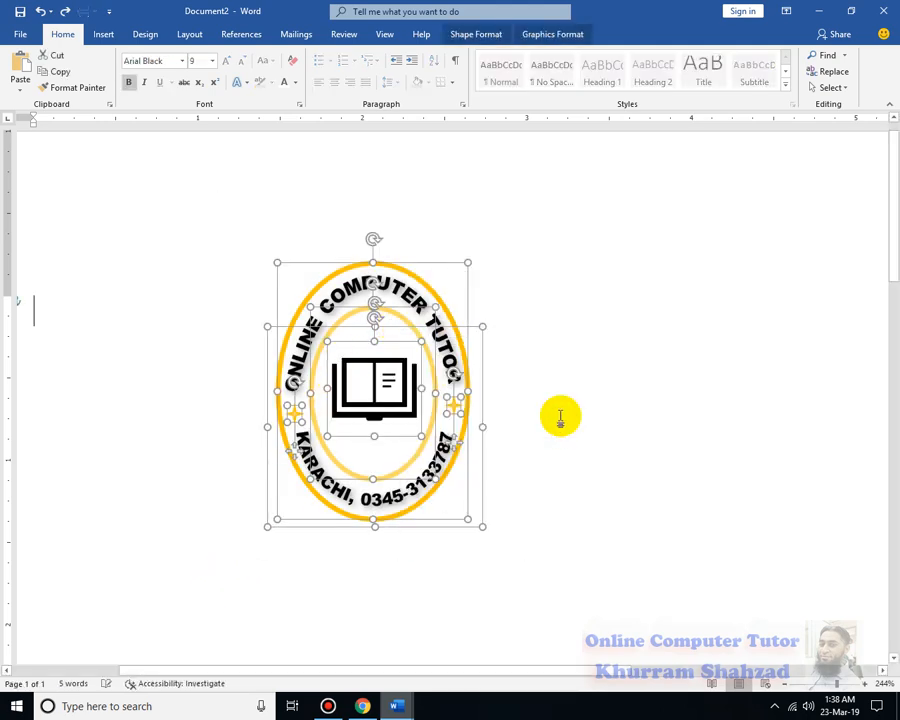
Try to shrink the grouped emblem from its corner, and undo the resize
drag(488, 257, 422, 321)
click(497, 362)
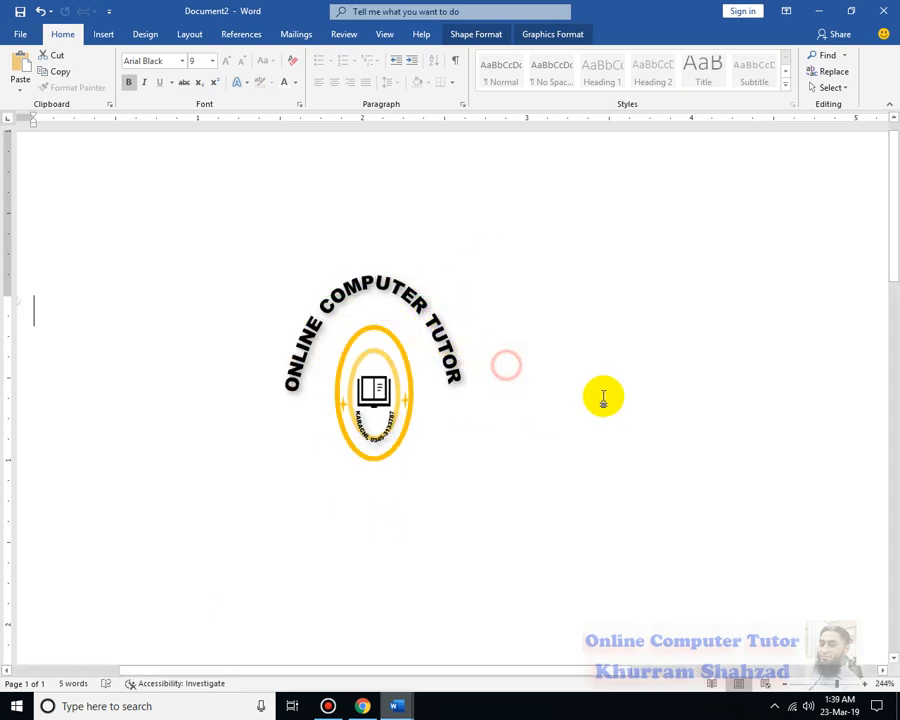
key(ctrl+z)
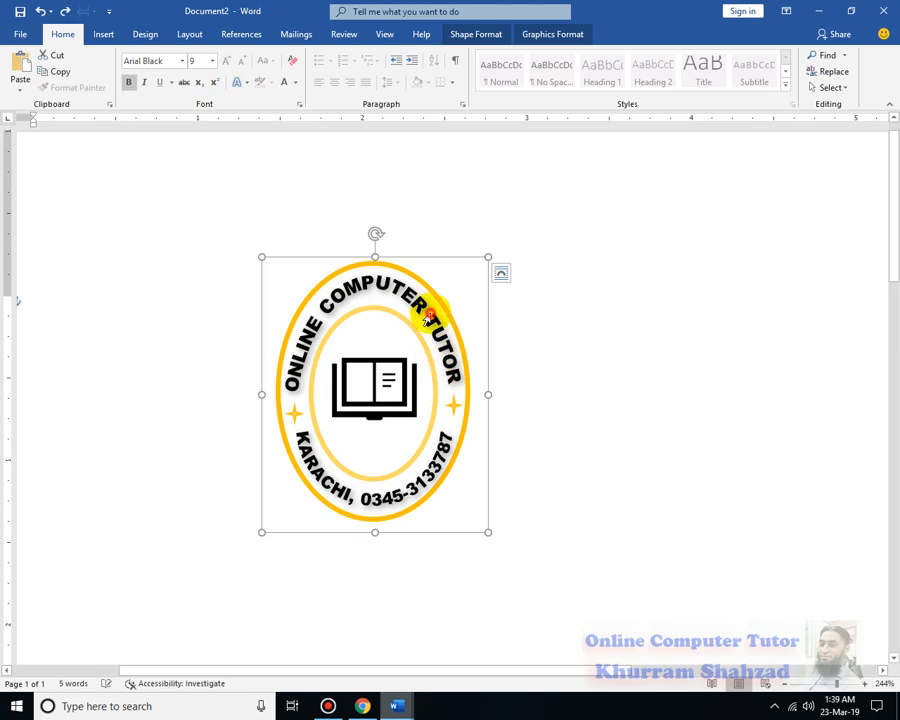
drag(427, 318, 430, 334)
click(581, 370)
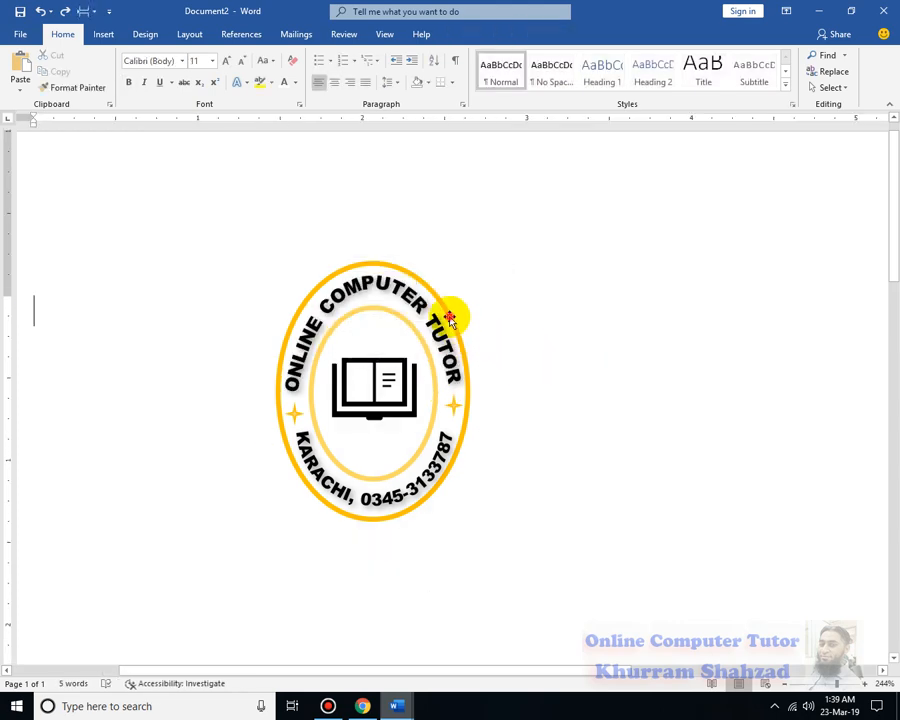
click(450, 319)
click(542, 284)
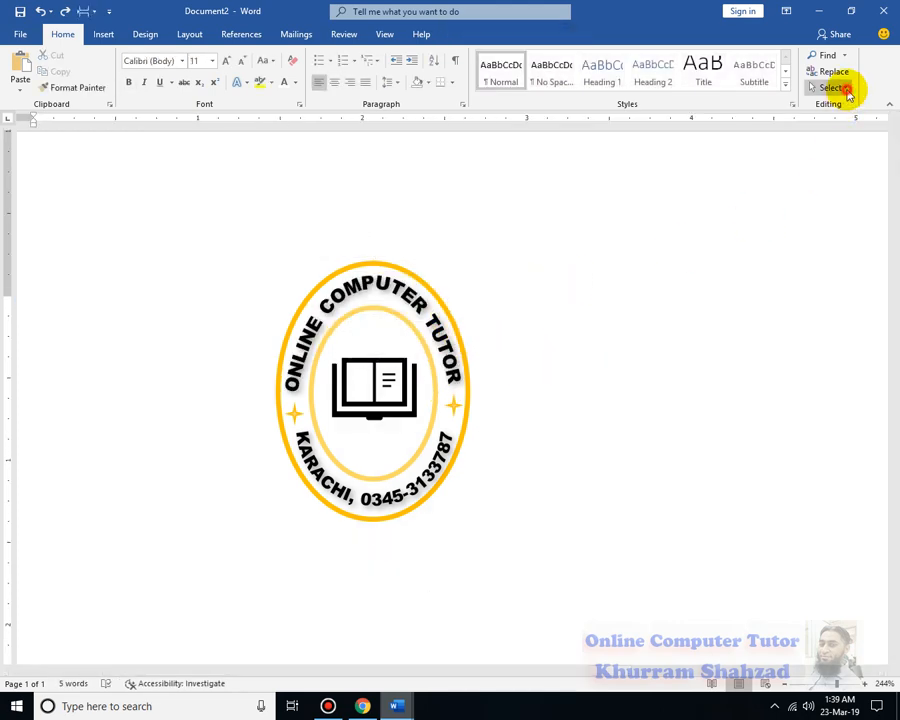
Reselect the emblem group with Select Objects and try again to shrink it to about half its size
click(830, 87)
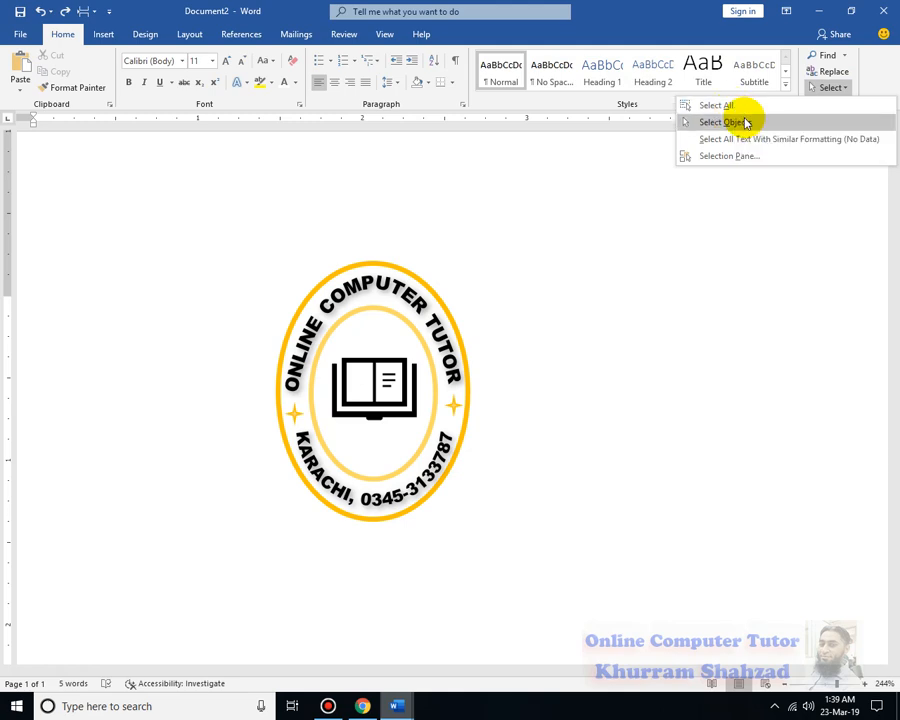
click(733, 121)
drag(236, 223, 540, 535)
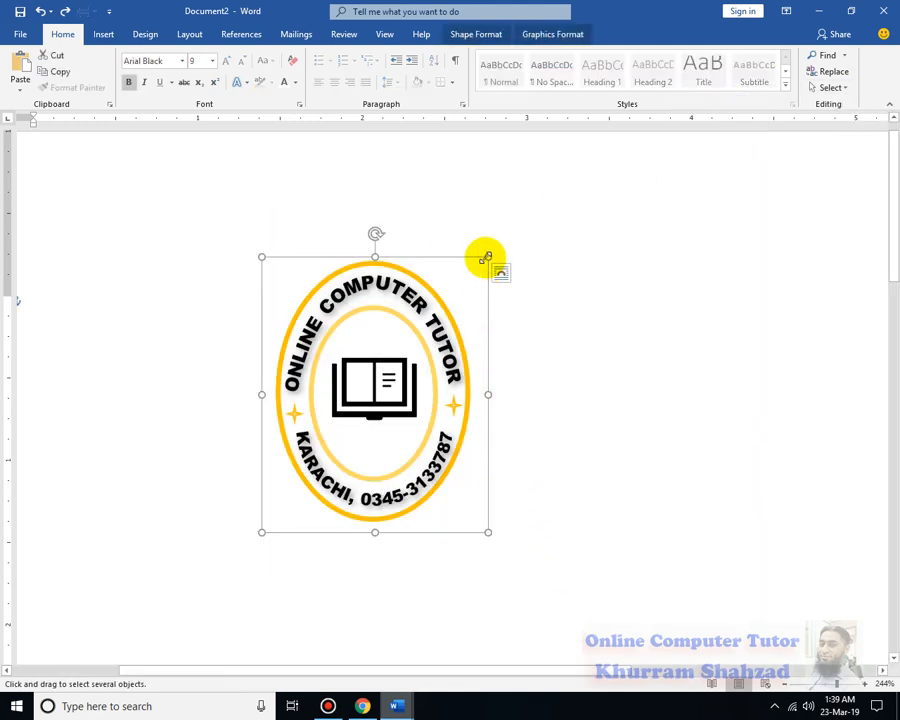
drag(487, 257, 425, 339)
click(530, 341)
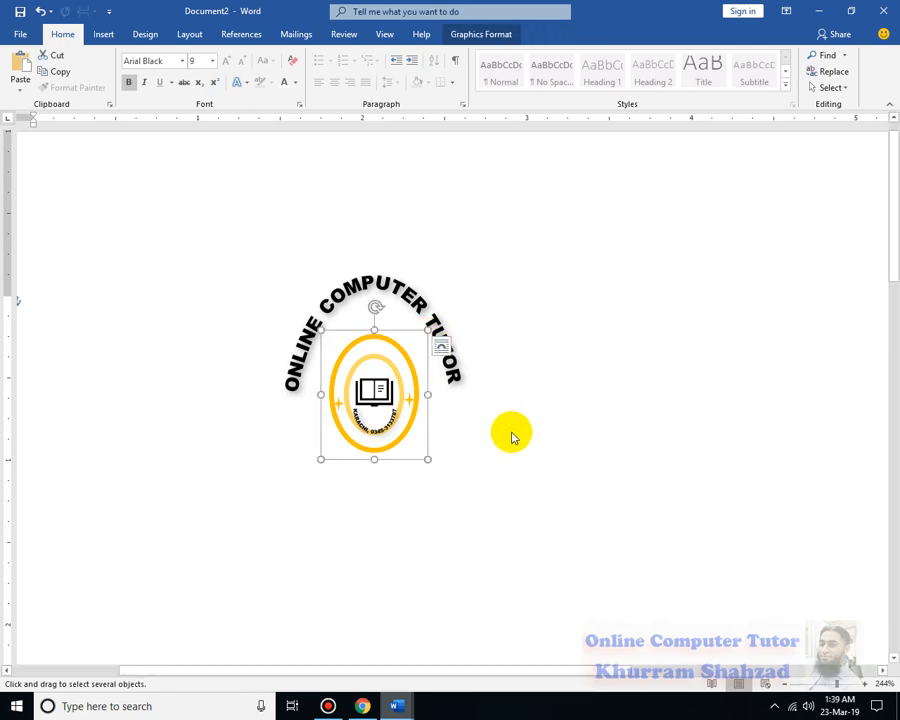
scroll(382, 422, up, 1)
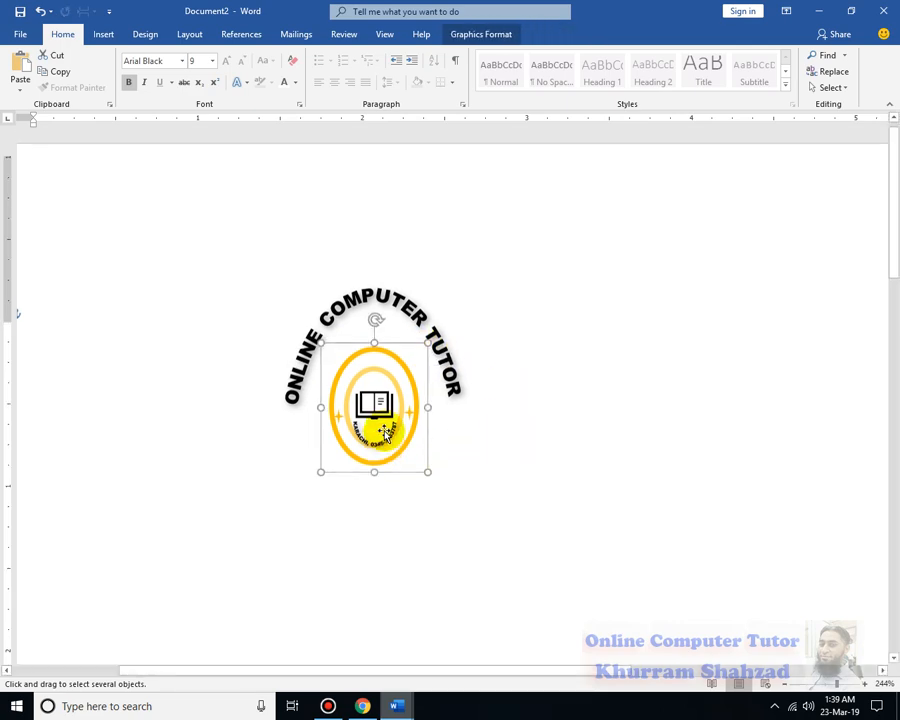
click(234, 270)
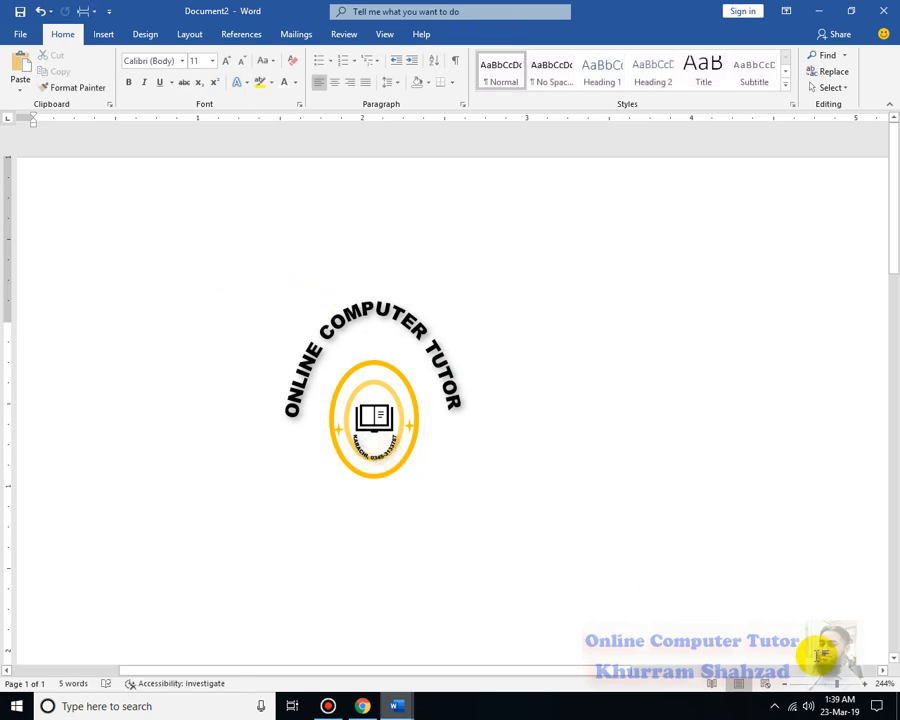
Try to adjust the shrunken emblem group and its lower arched text so that they fit the upper arched text
drag(838, 684, 846, 684)
double_click(526, 492)
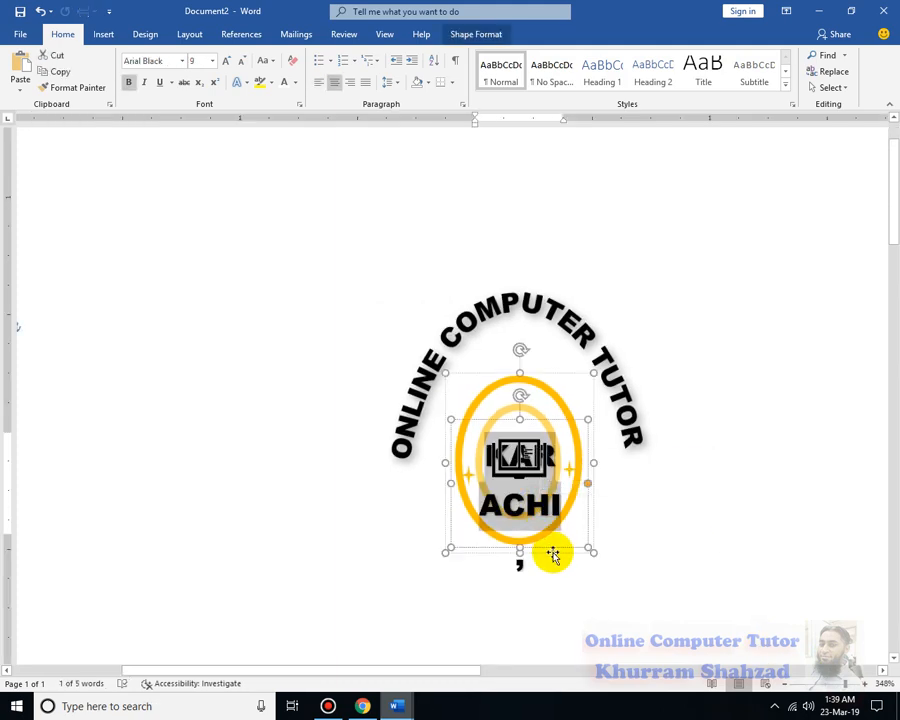
click(558, 564)
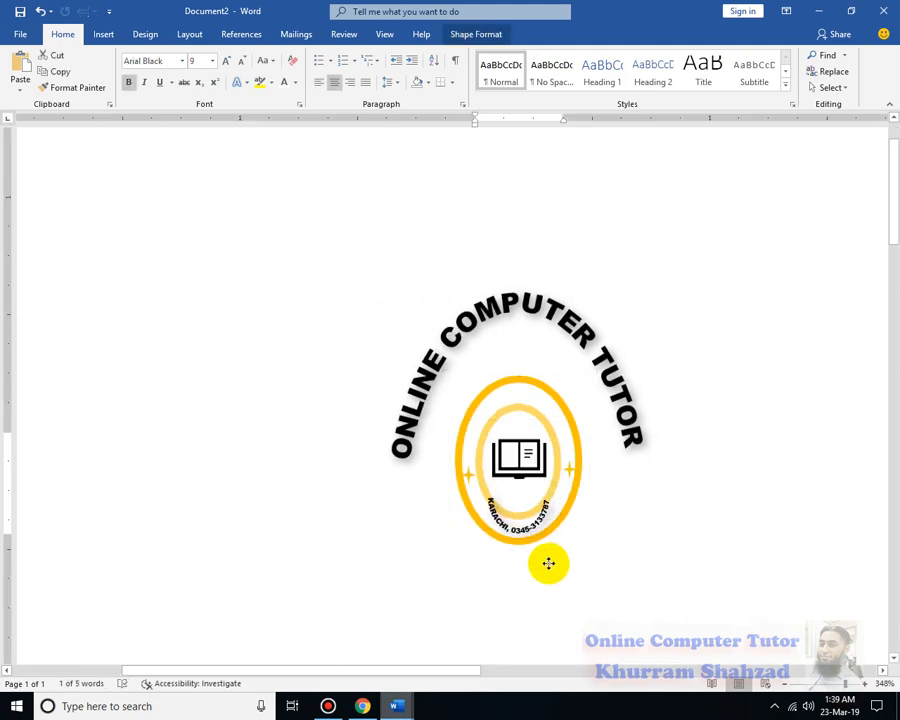
click(554, 561)
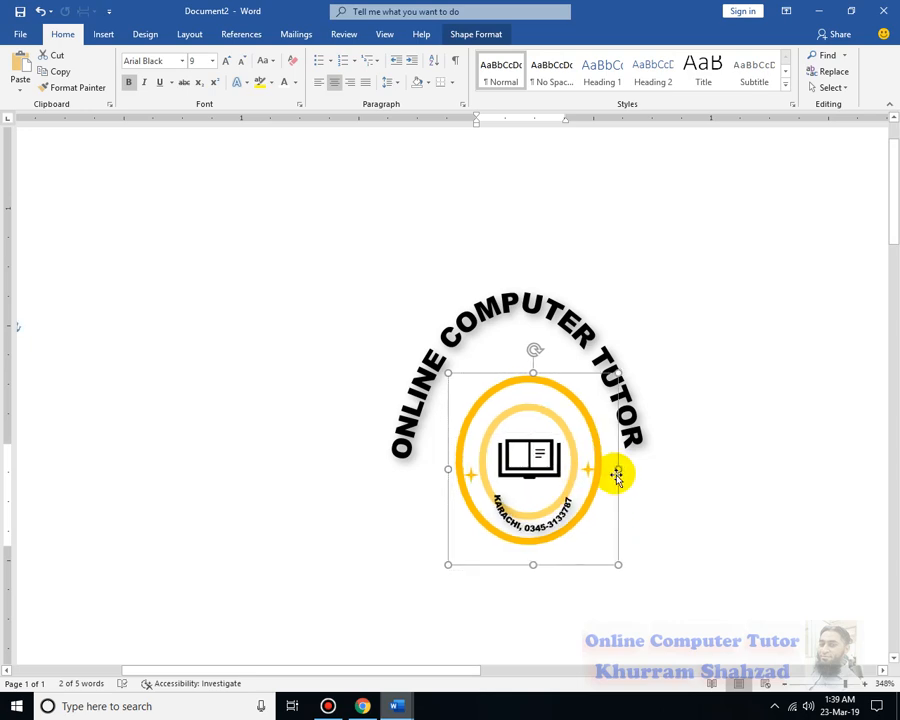
click(614, 473)
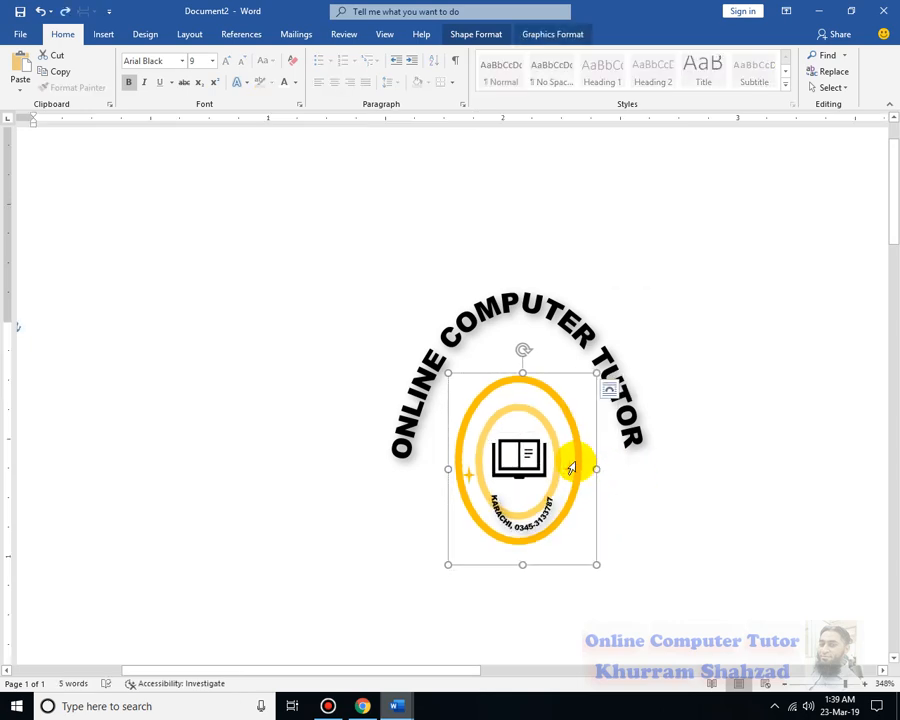
right_click(574, 463)
click(762, 283)
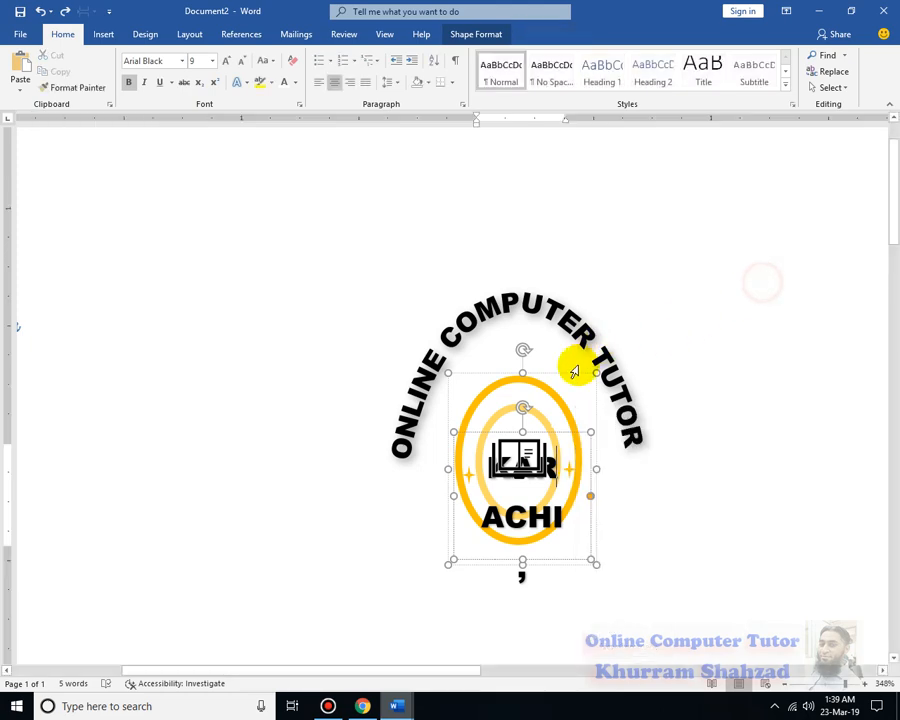
Undo the resizing of the emblem group
key(ctrl+z)
key(ctrl+z)
key(ctrl+z)
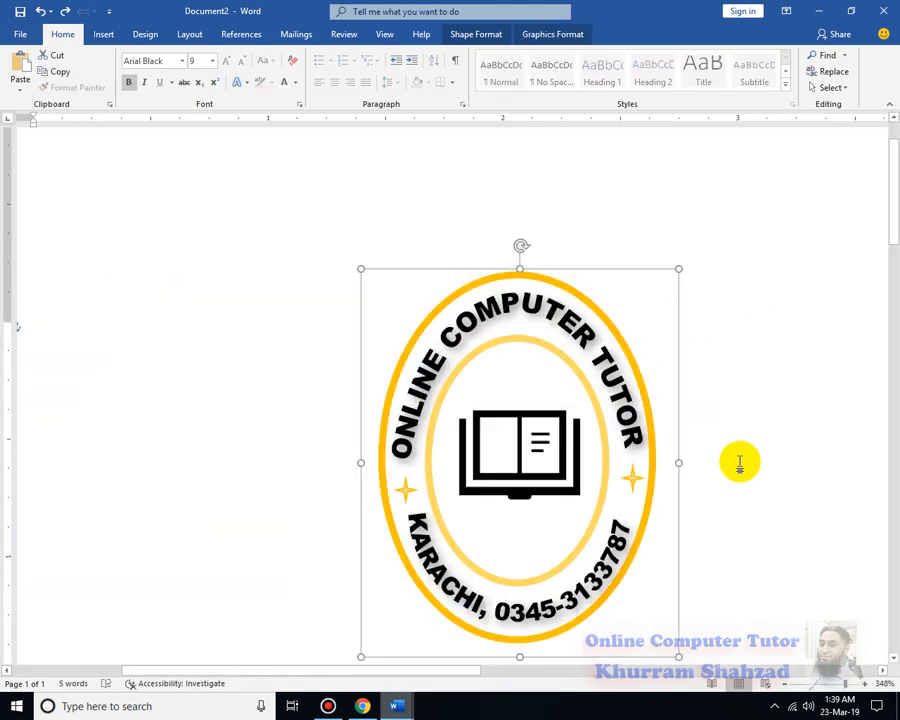
Check the wrapping and grouping options and the size of the upper arched text box
right_click(615, 275)
mouse_move(707, 480)
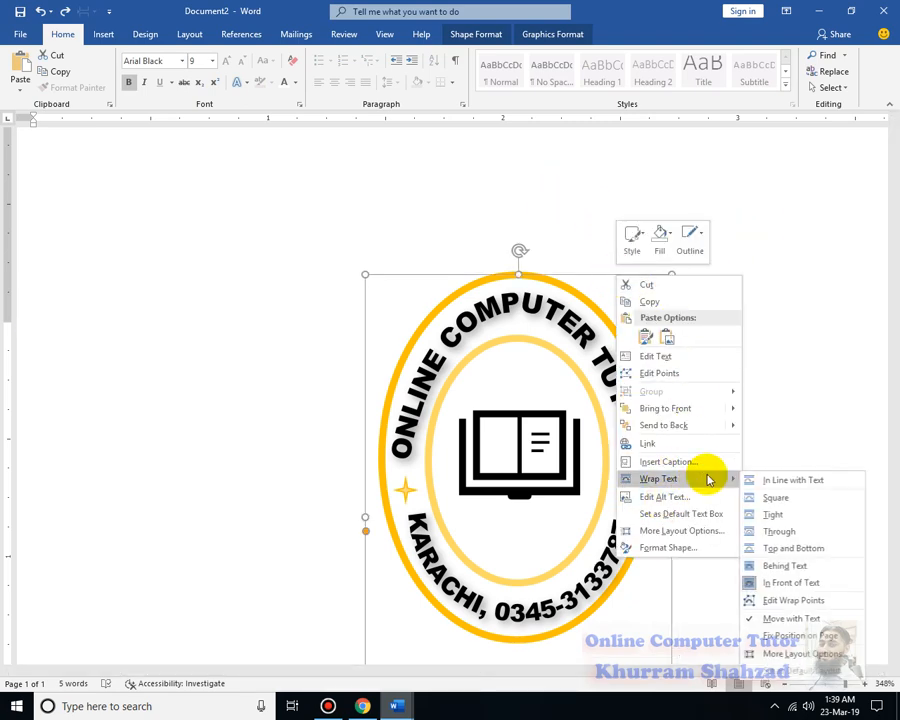
click(557, 276)
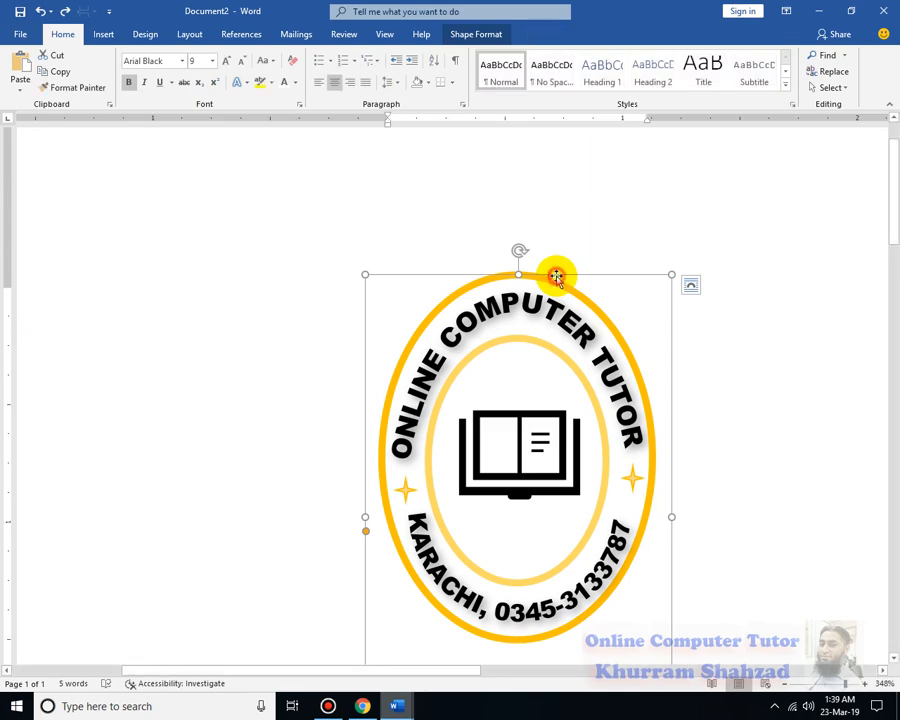
right_click(557, 276)
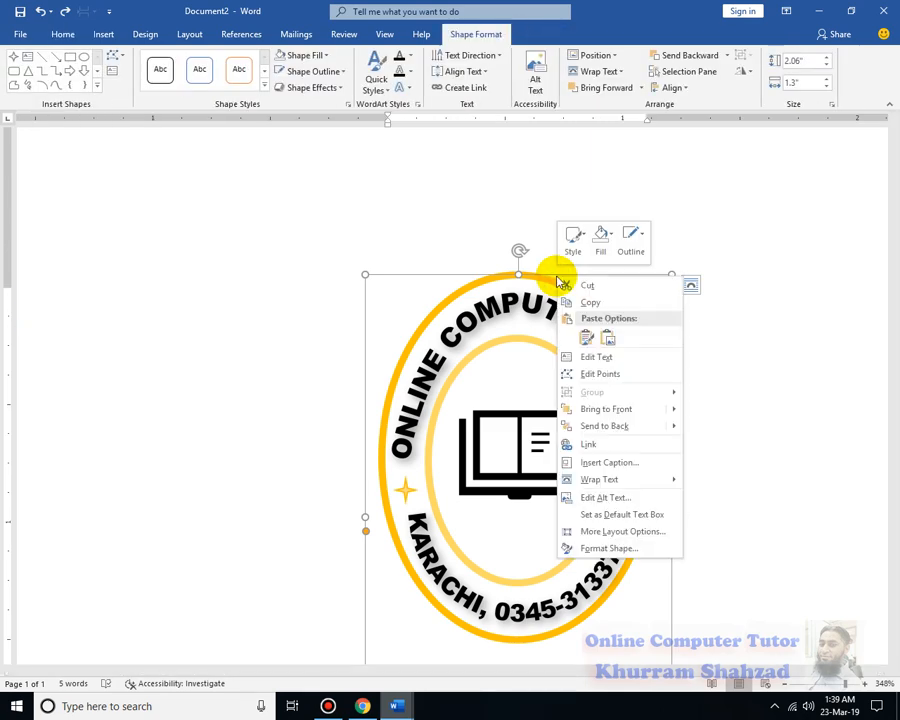
click(489, 35)
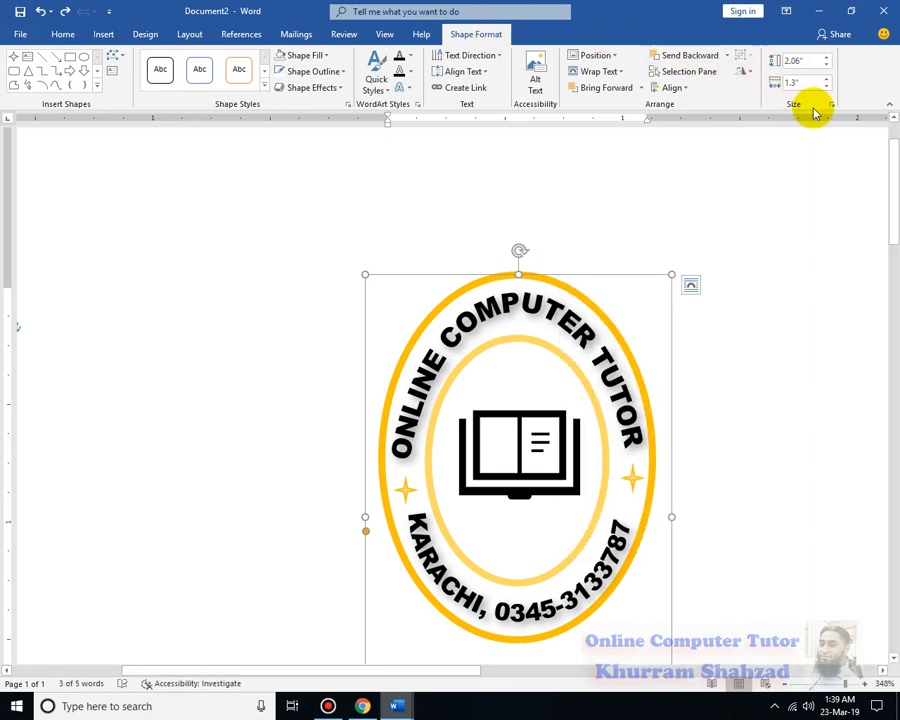
click(782, 297)
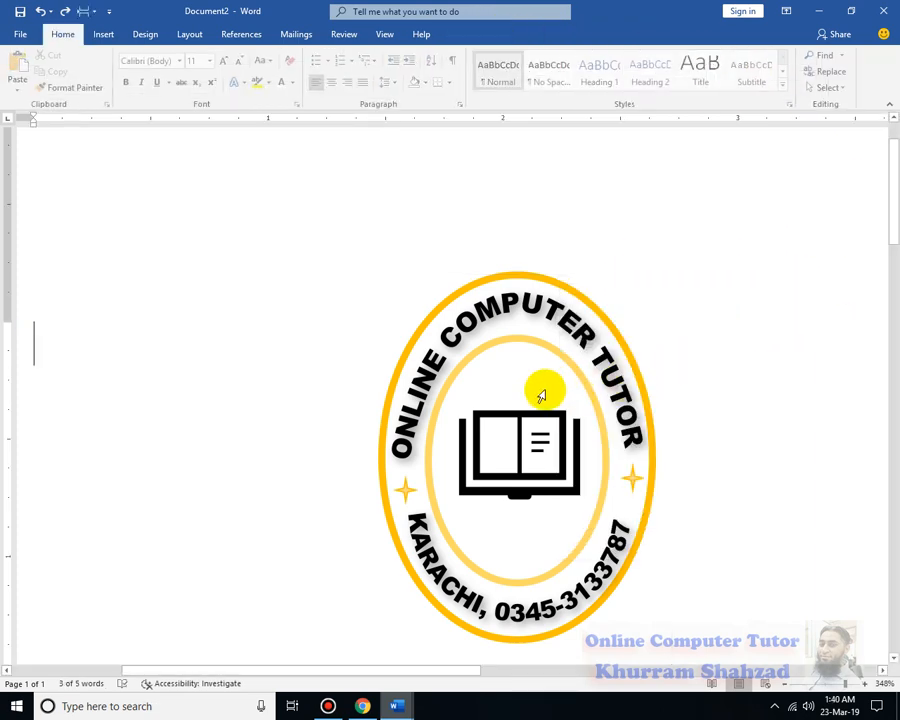
Try to select the upper arched text together with the emblem group and group them
click(575, 402)
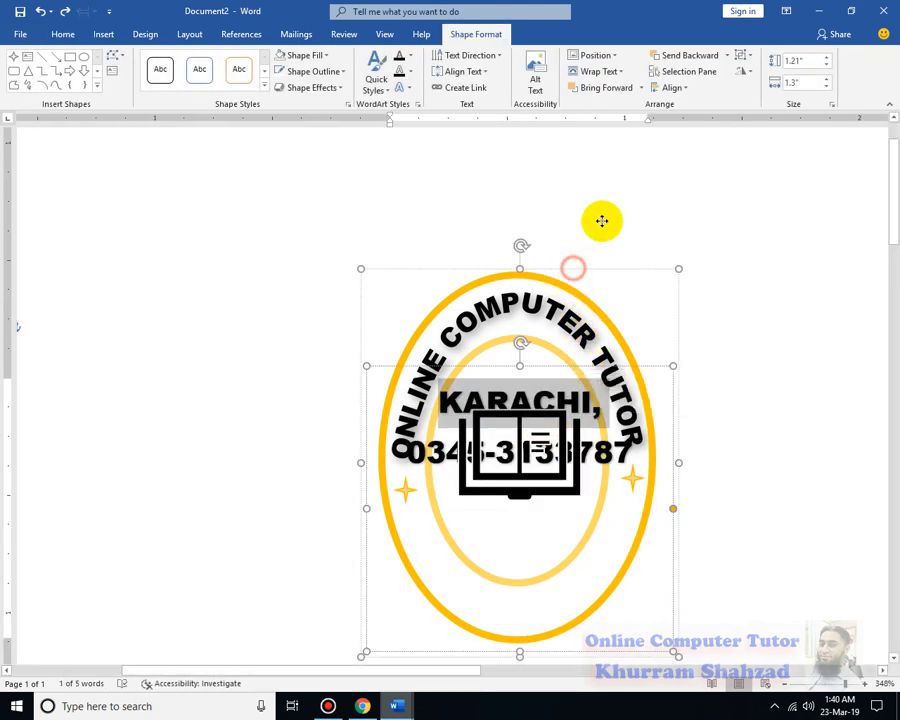
drag(601, 221, 623, 183)
click(781, 236)
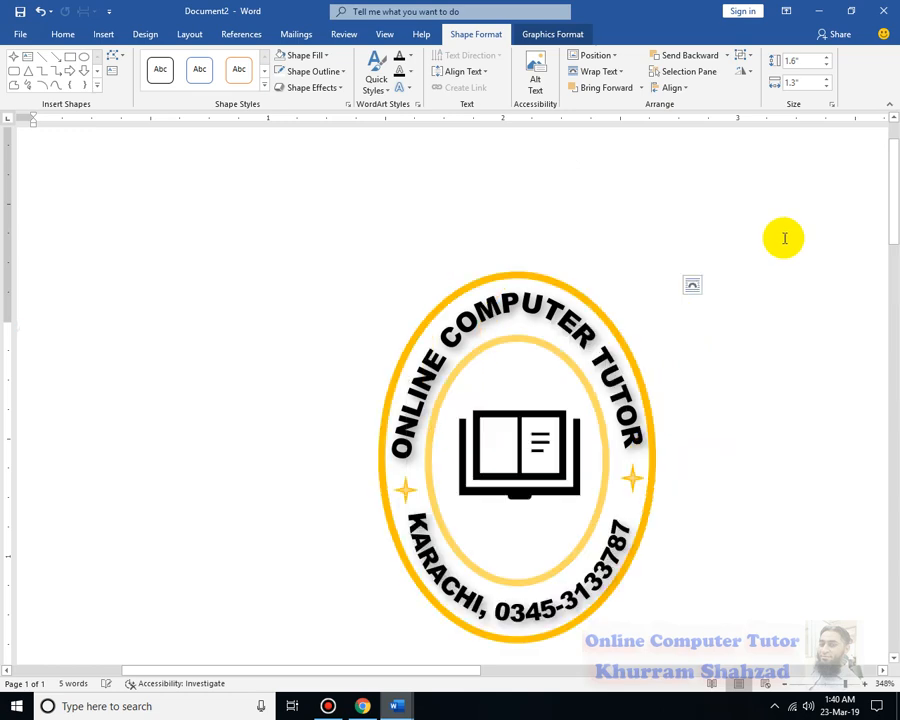
double_click(570, 329)
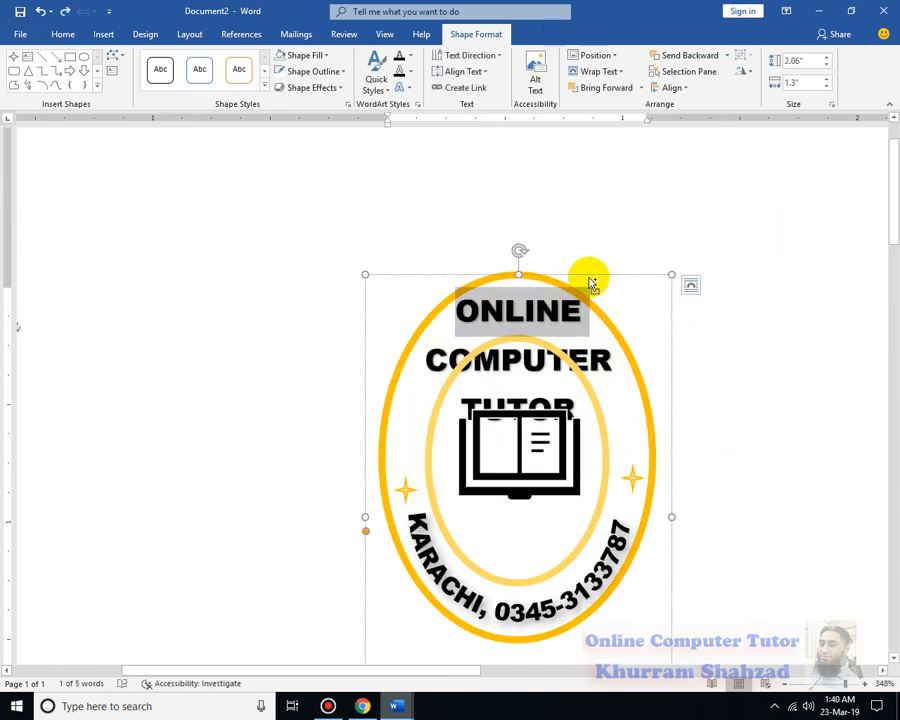
click(615, 336)
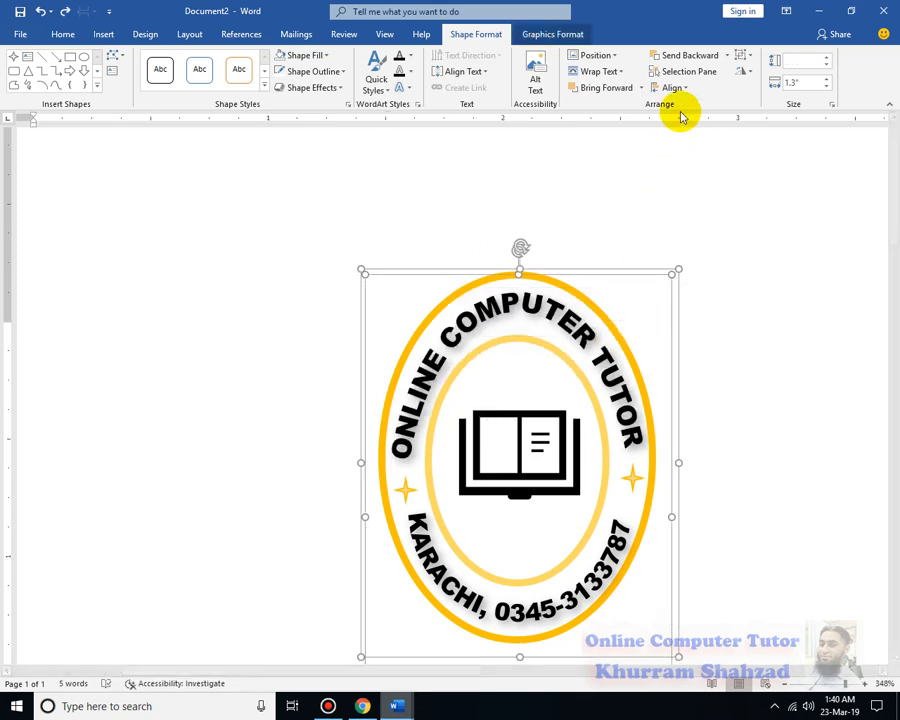
right_click(576, 275)
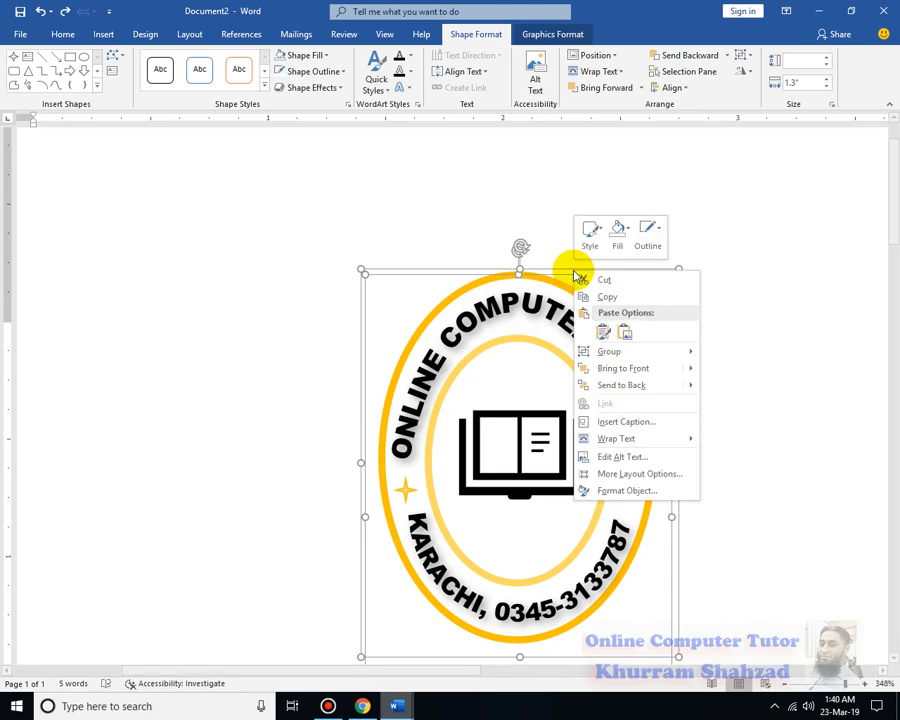
right_click(536, 309)
click(732, 370)
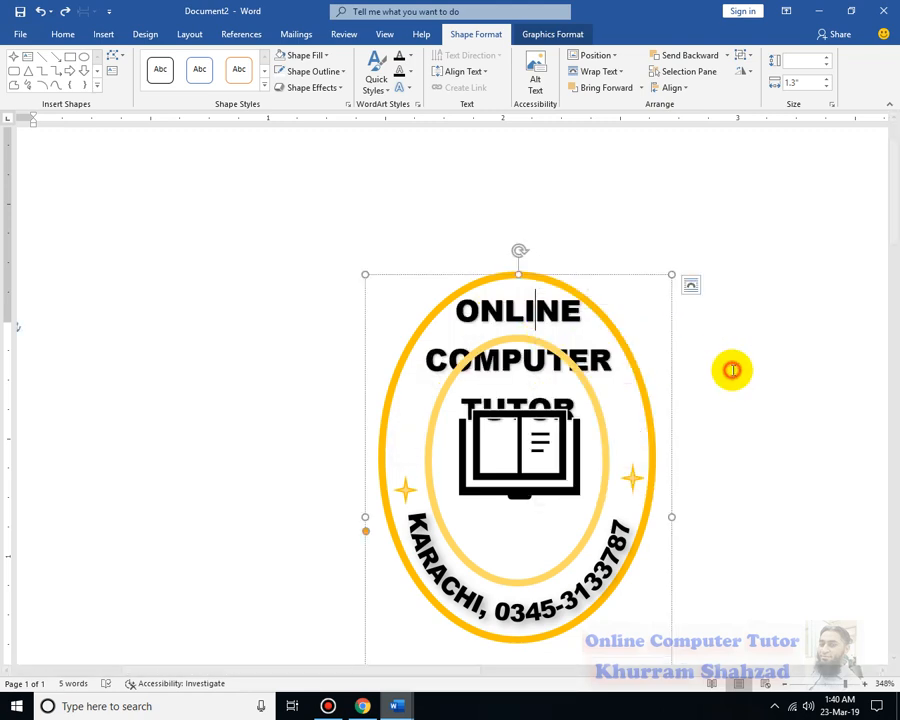
Try to select all parts of the emblem at once with Select Objects and a selection frame
click(70, 36)
click(822, 87)
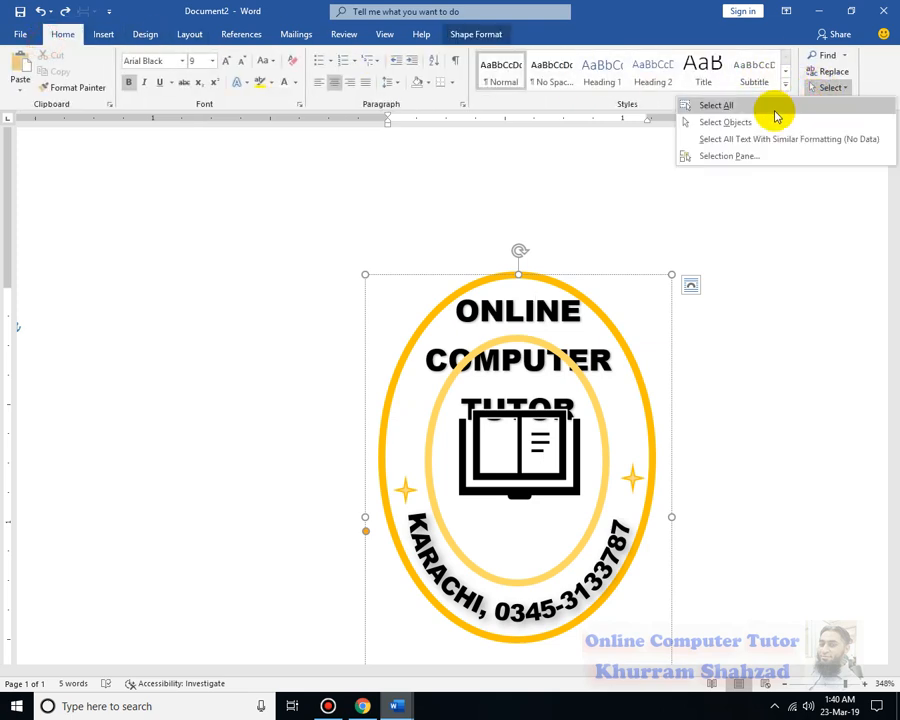
click(774, 122)
drag(757, 214, 275, 693)
right_click(476, 415)
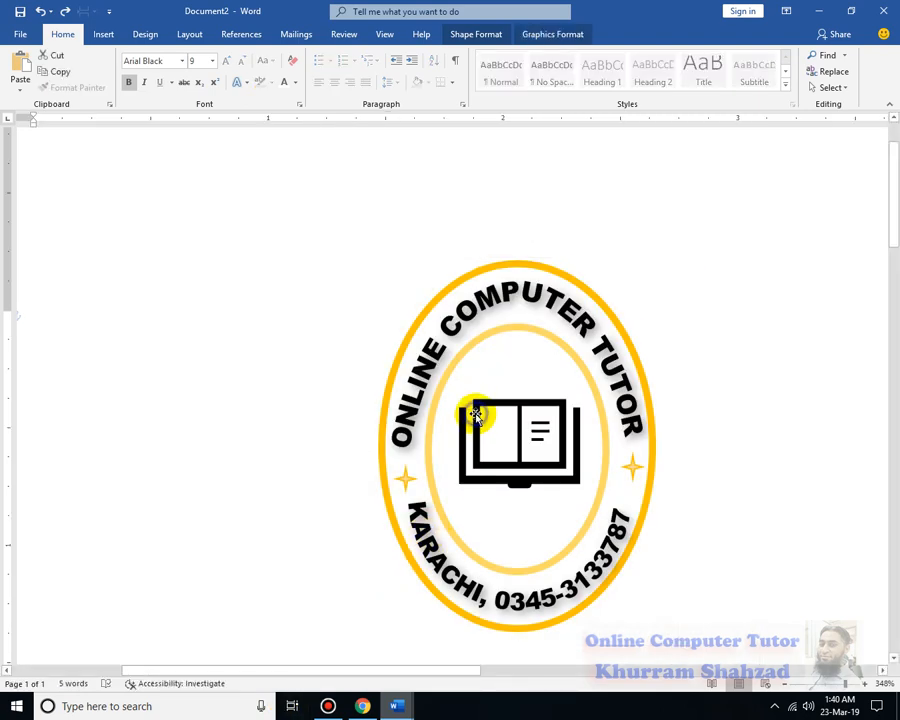
click(743, 257)
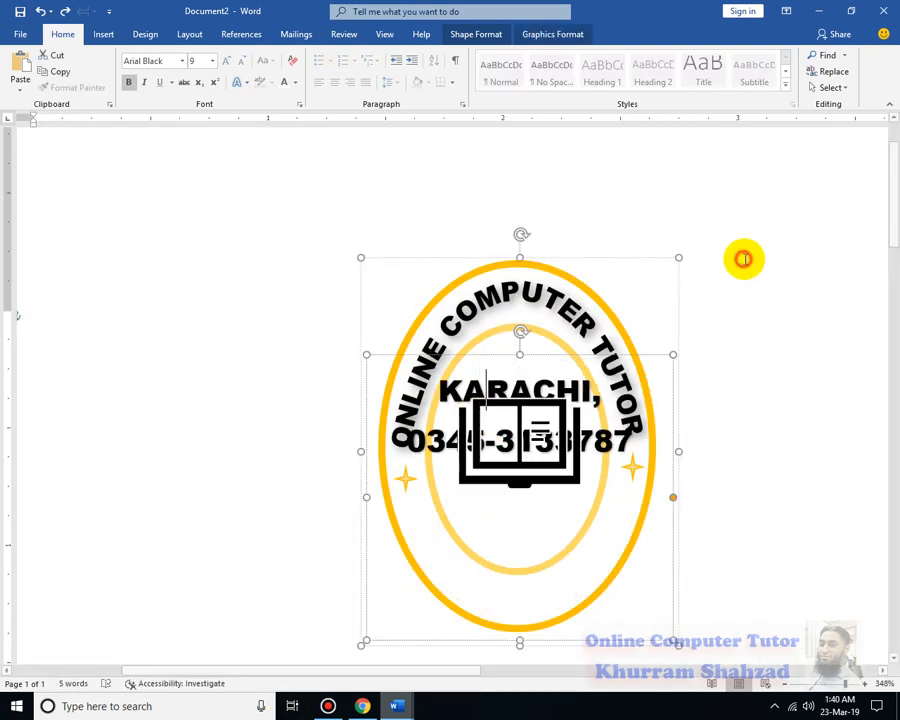
click(792, 295)
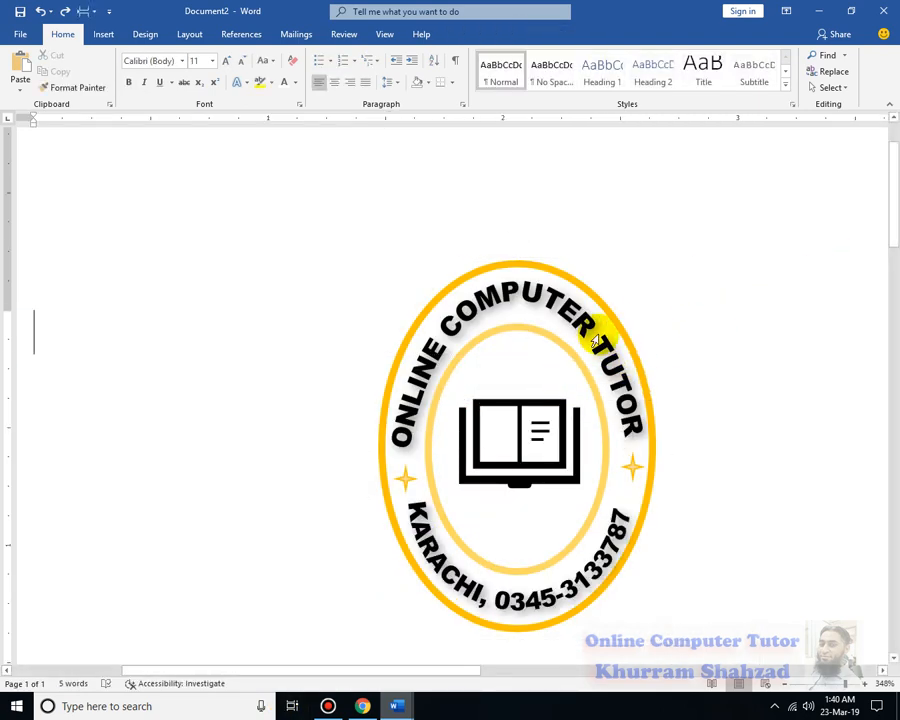
Copy the emblem group together with its upper arched text and paste both into the ID card in Document1
click(607, 304)
double_click(575, 310)
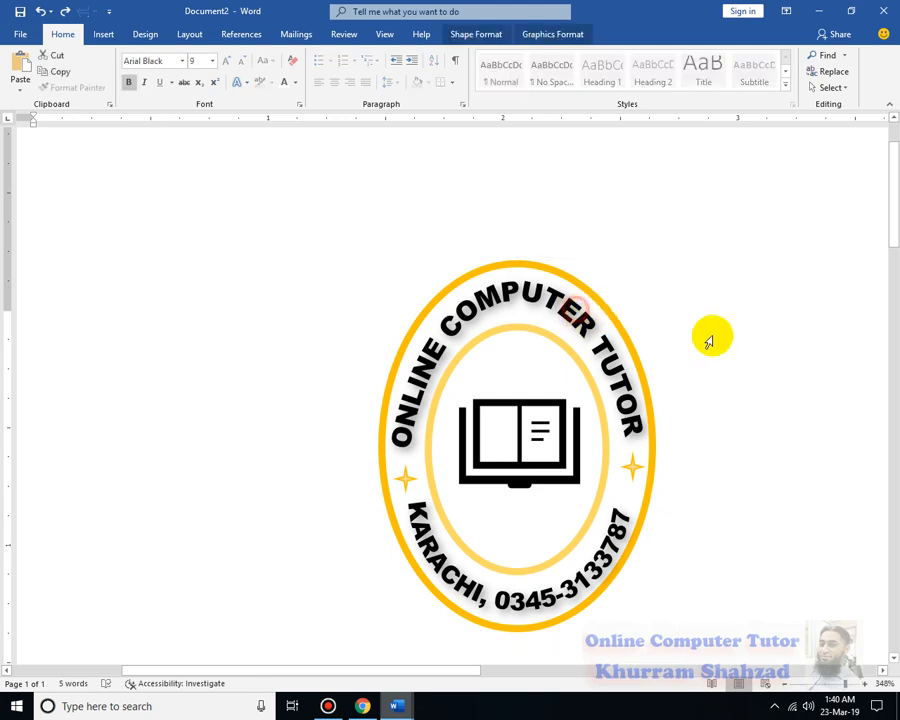
click(624, 331)
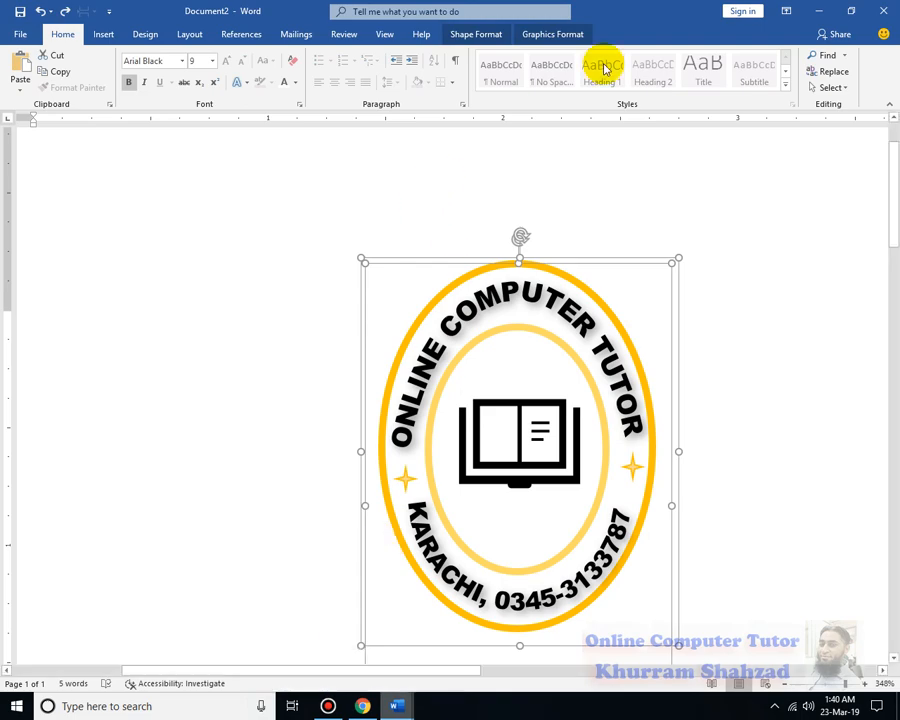
click(812, 14)
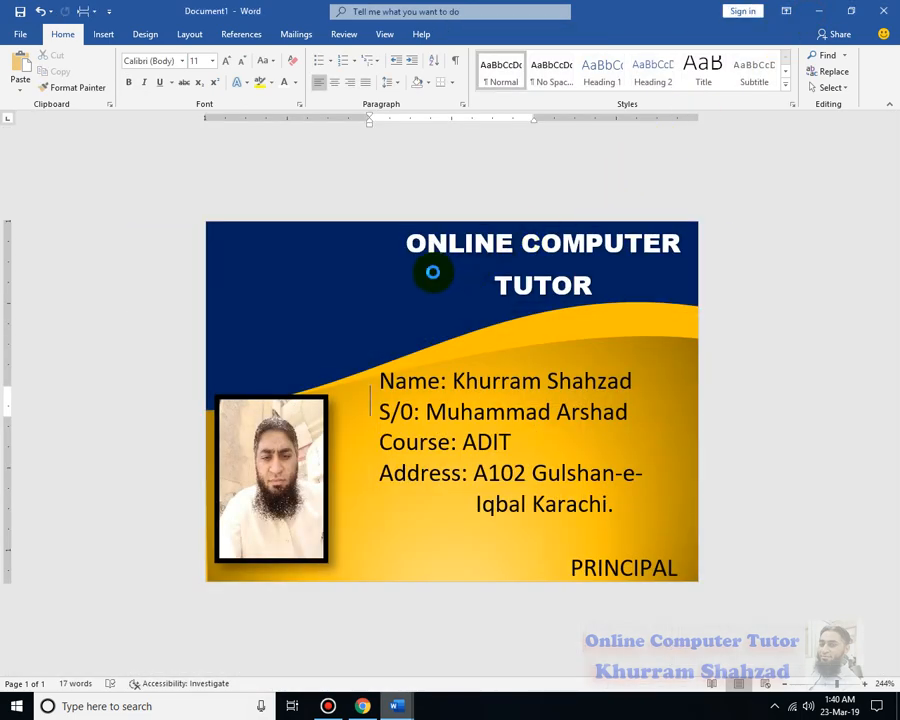
key(ctrl+v)
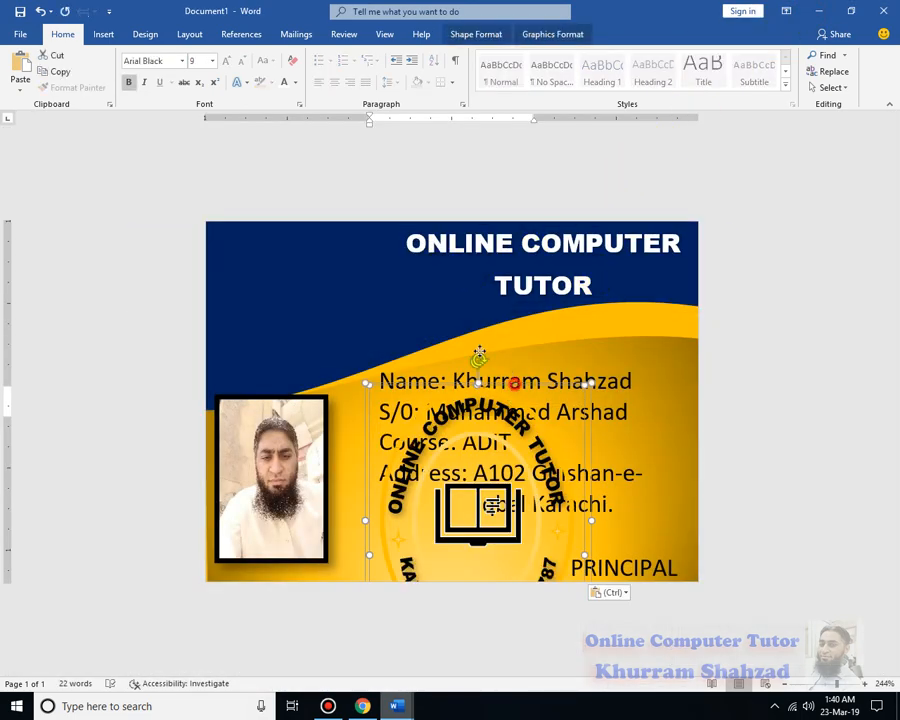
Shrink the pasted emblem and place it in the card's upper-left corner above the photo, undoing the accidental duplicate
drag(479, 357, 362, 219)
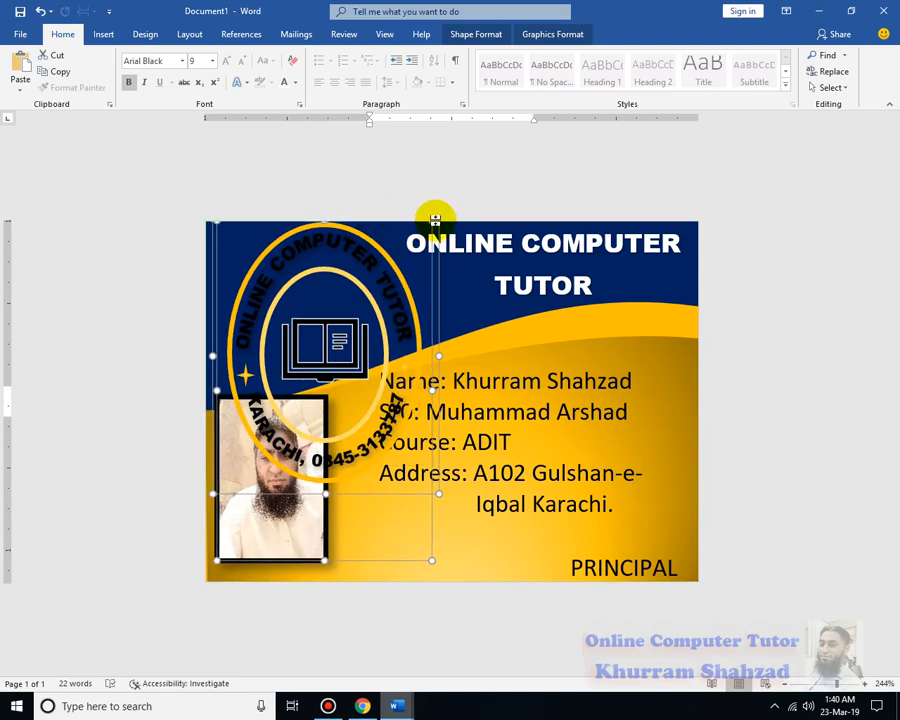
drag(432, 221, 403, 315)
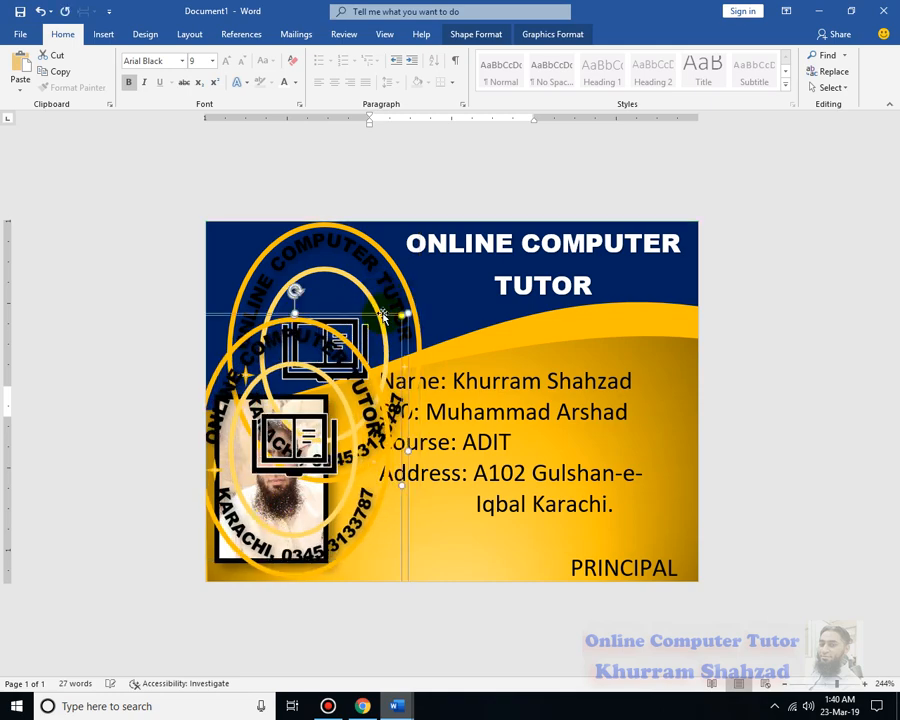
key(ctrl+z)
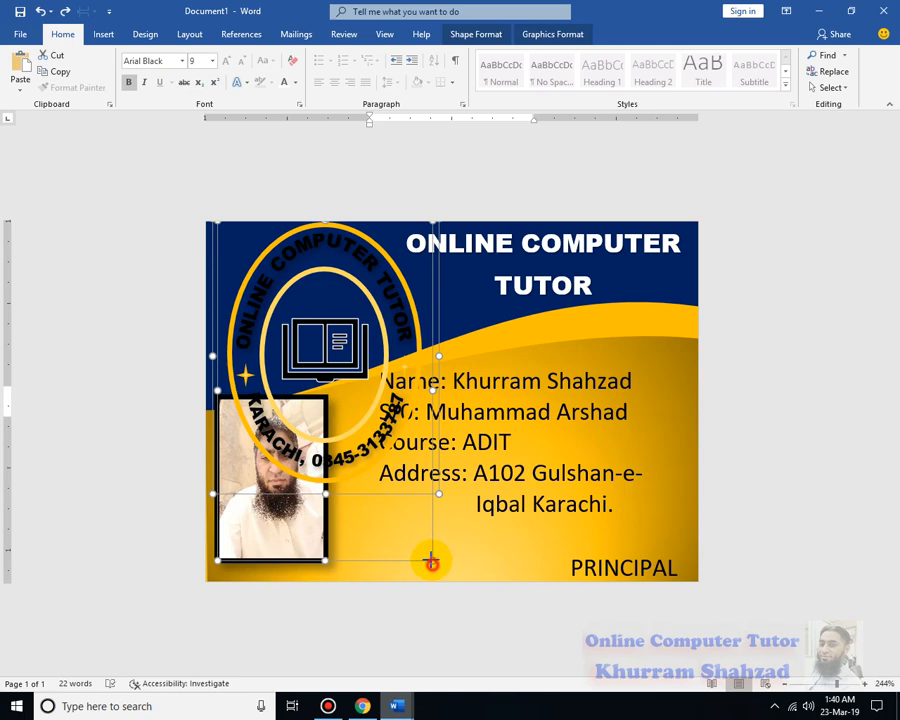
drag(432, 563, 385, 472)
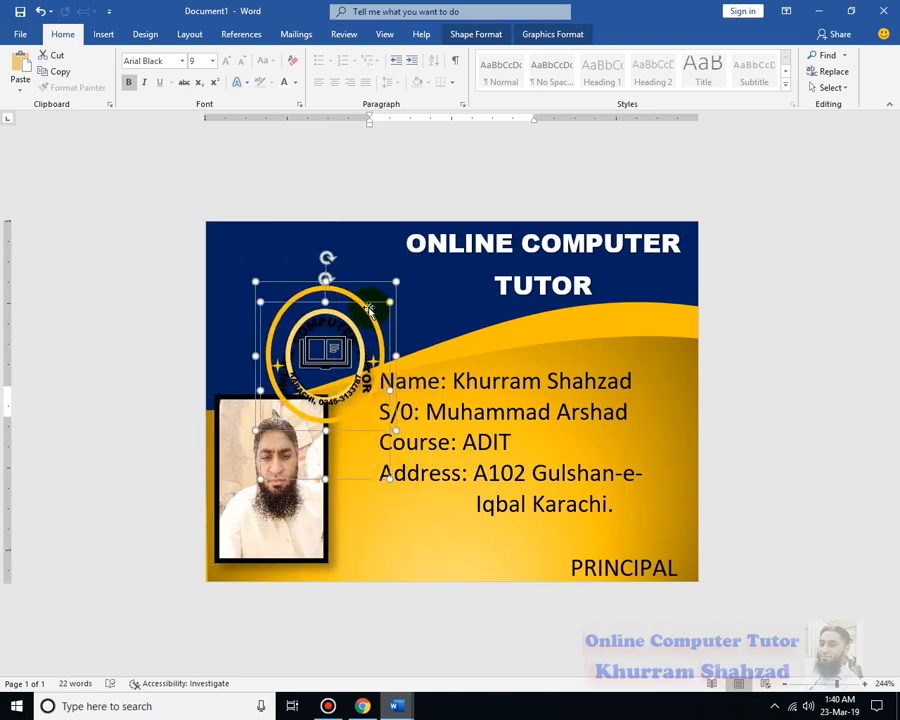
drag(357, 298, 310, 250)
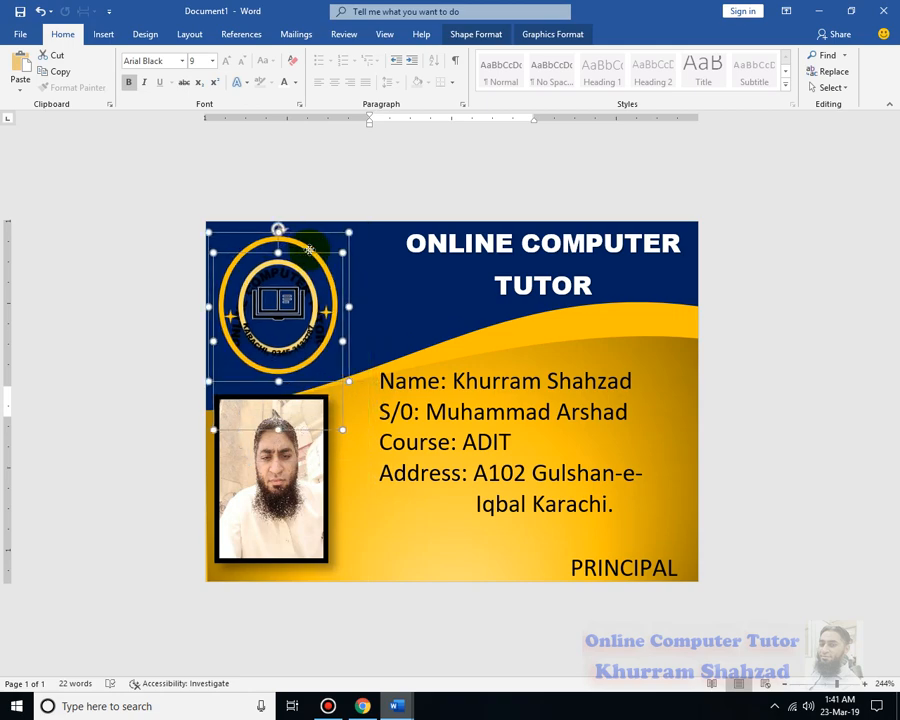